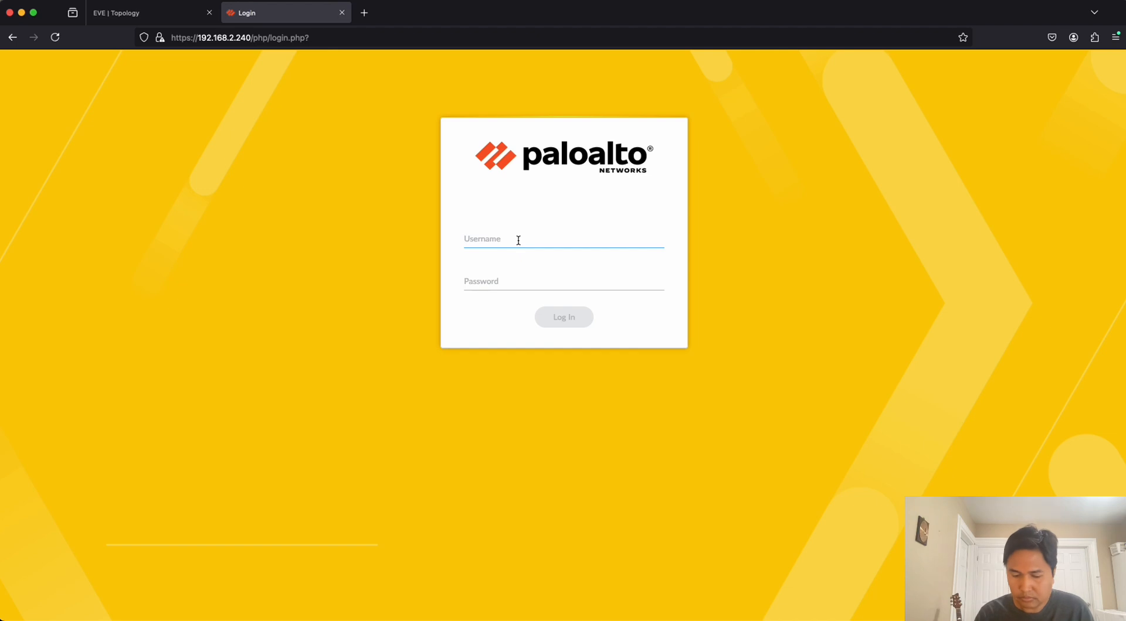
Log in to the firewall as admin with the account password, saving the credentials in the browser and dismissing the welcome message.
text(admin)
key(Tab)
text(••••)
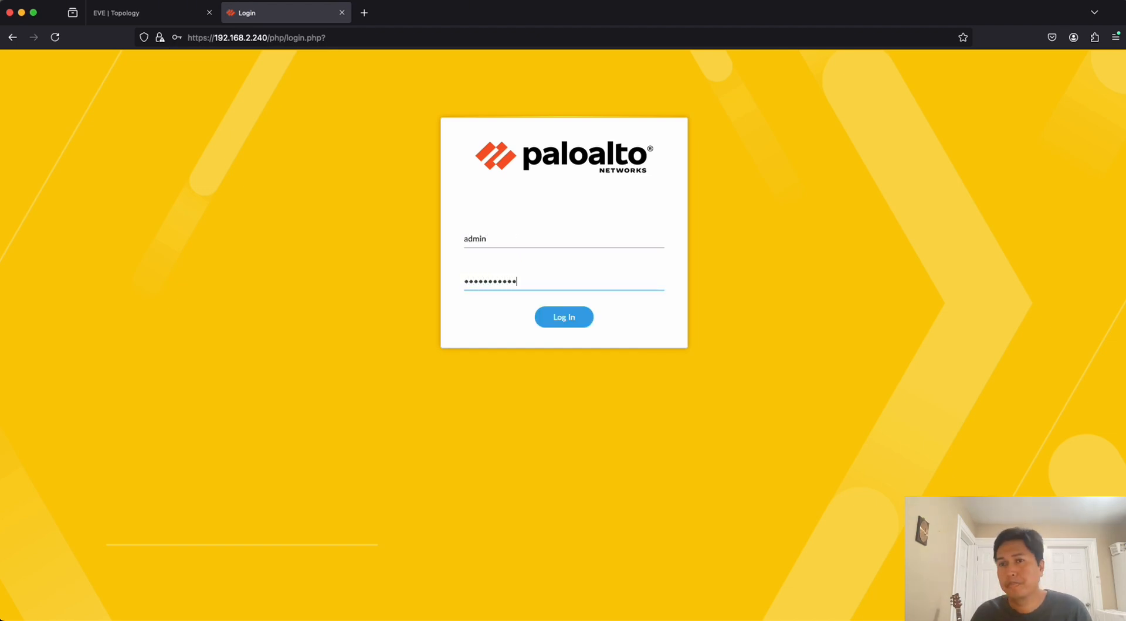
click(568, 320)
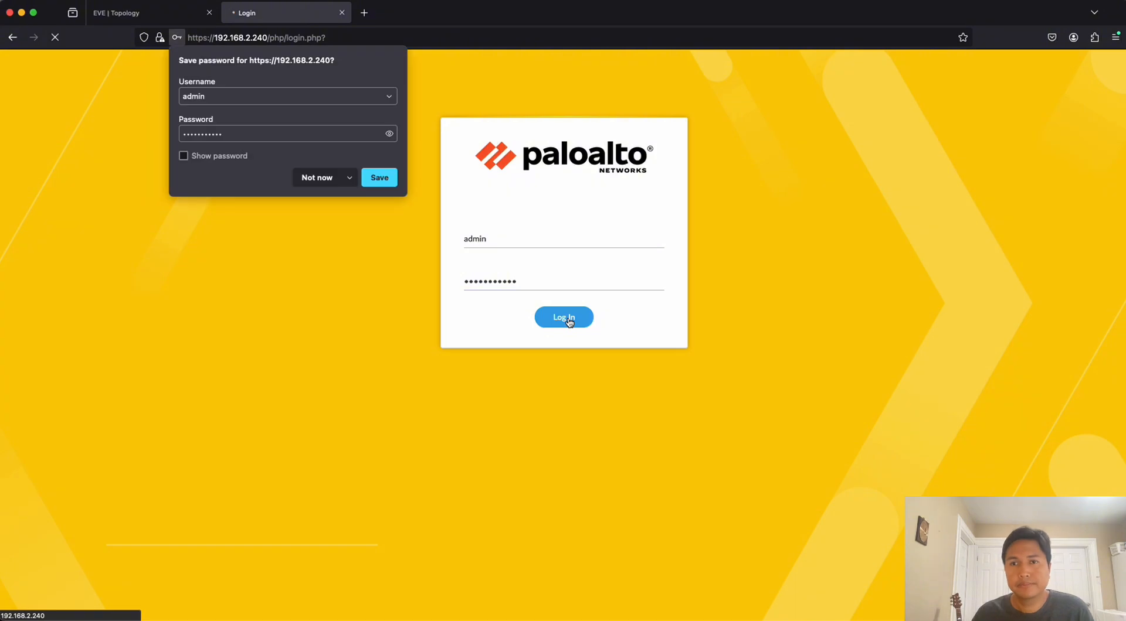
click(380, 178)
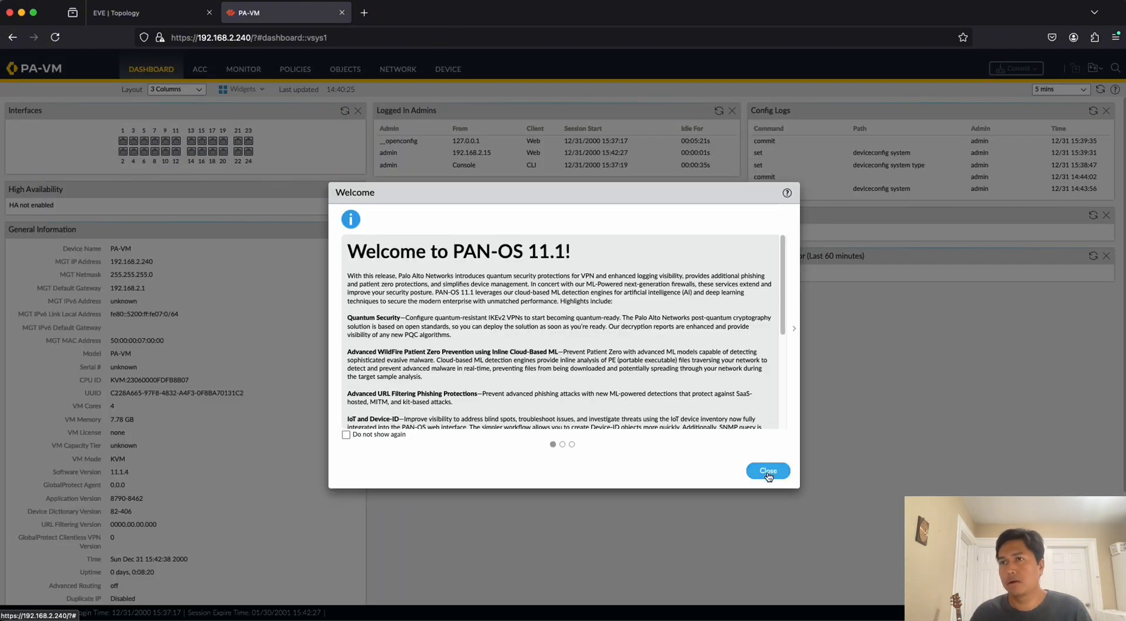
click(769, 470)
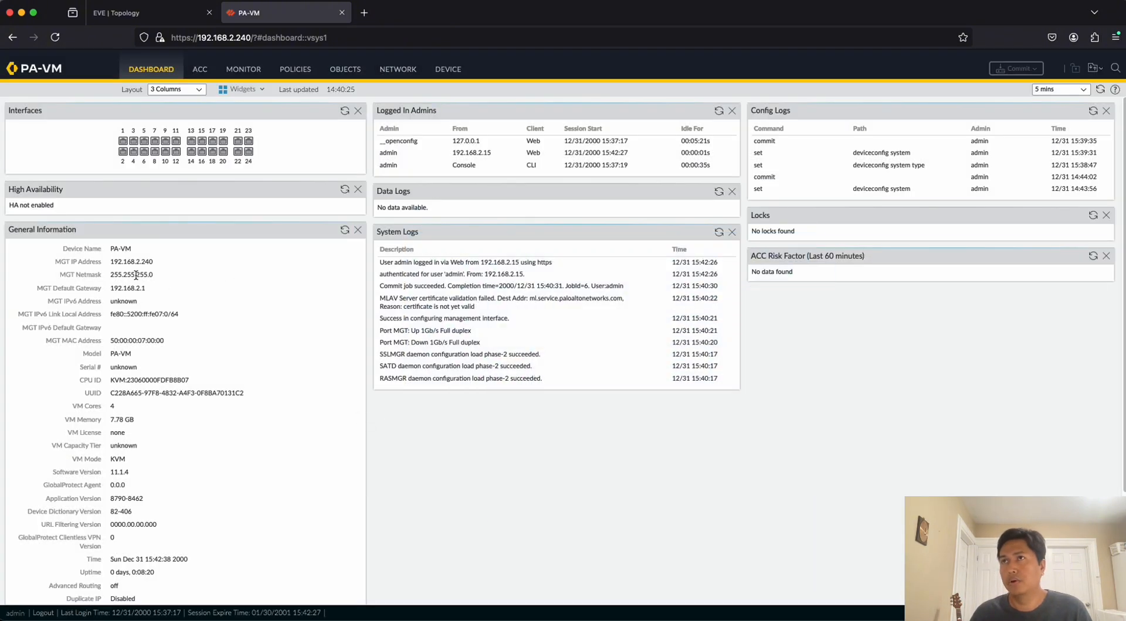
Examine the firewall's management IP address, model and software version, comparing them with the EVE topology and its task list.
drag(112, 262, 151, 262)
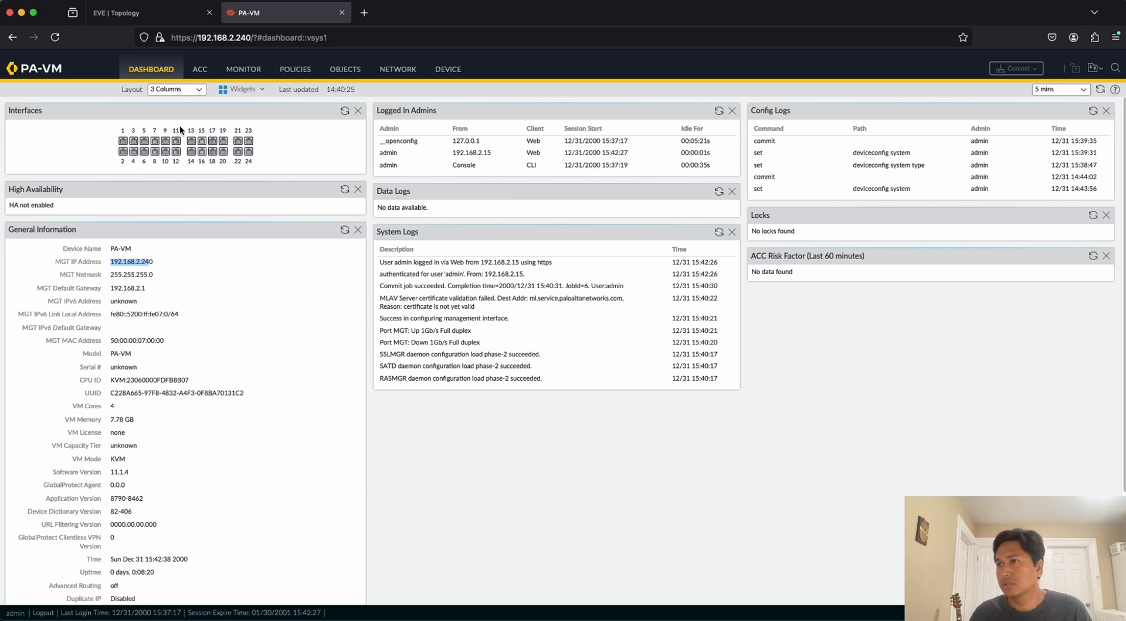
click(152, 12)
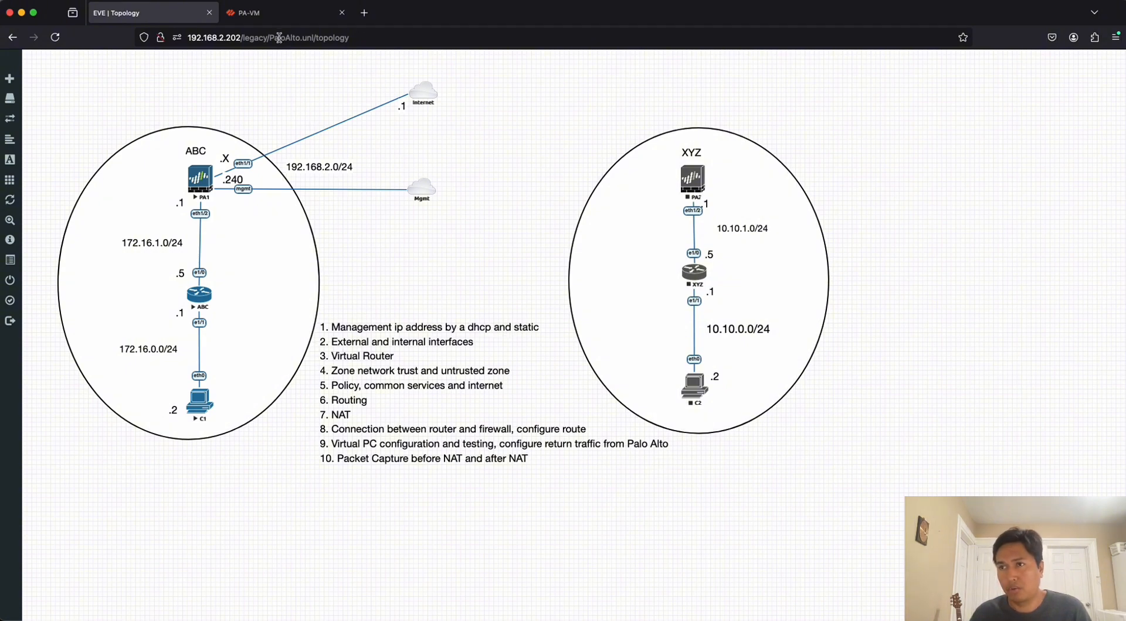
click(277, 16)
click(170, 294)
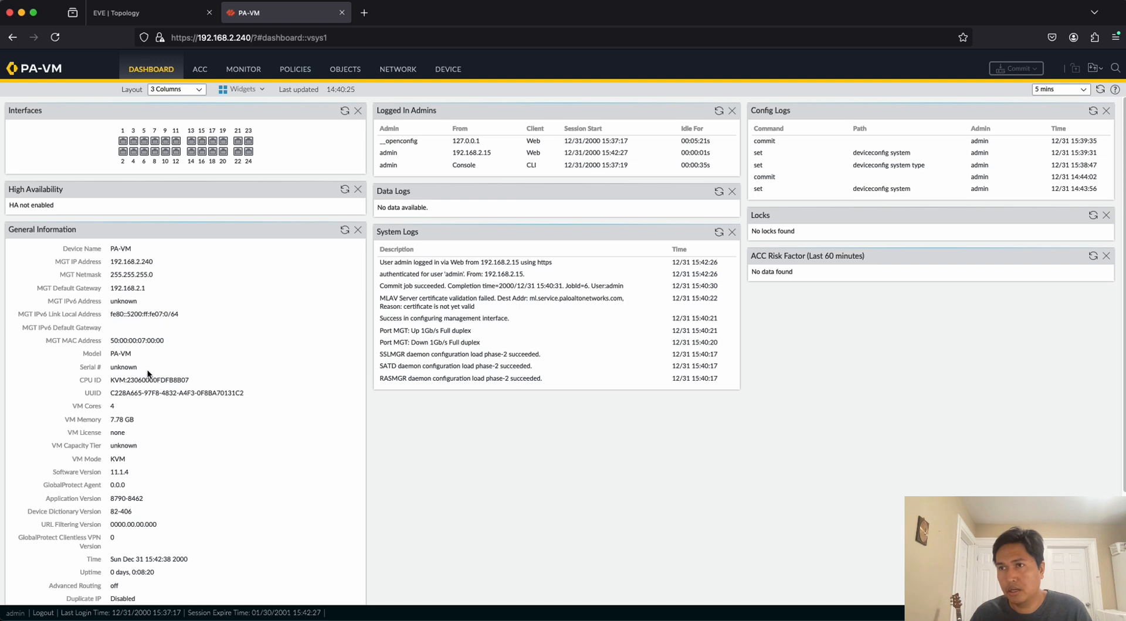
drag(110, 354, 134, 356)
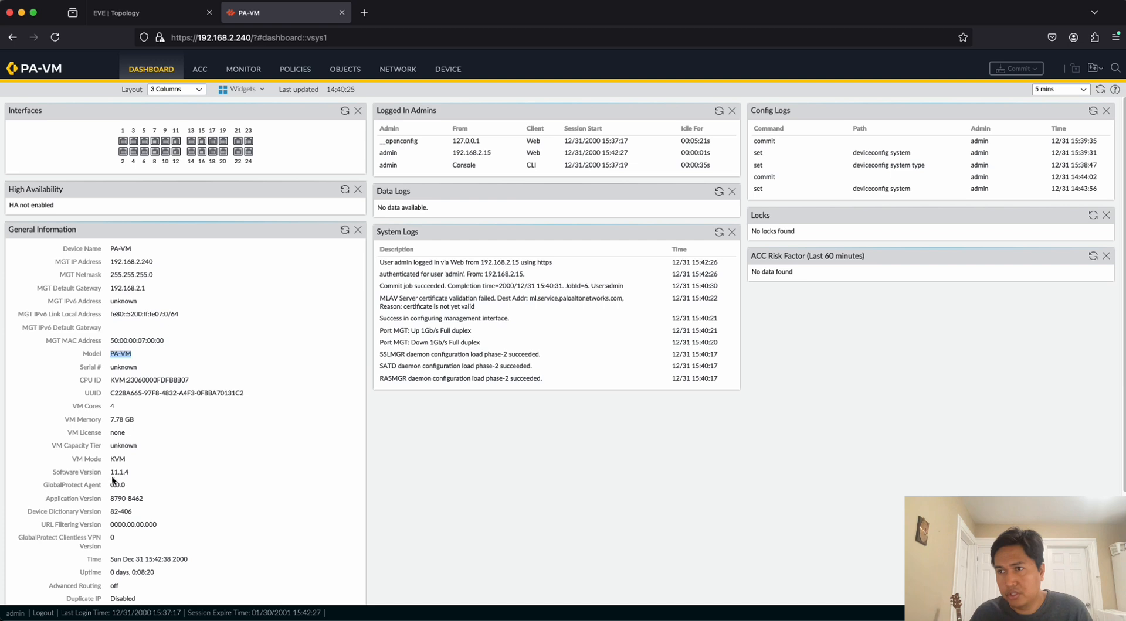
mouse_move(110, 473)
mouse_down()
mouse_move(128, 473)
mouse_move(112, 473)
mouse_up()
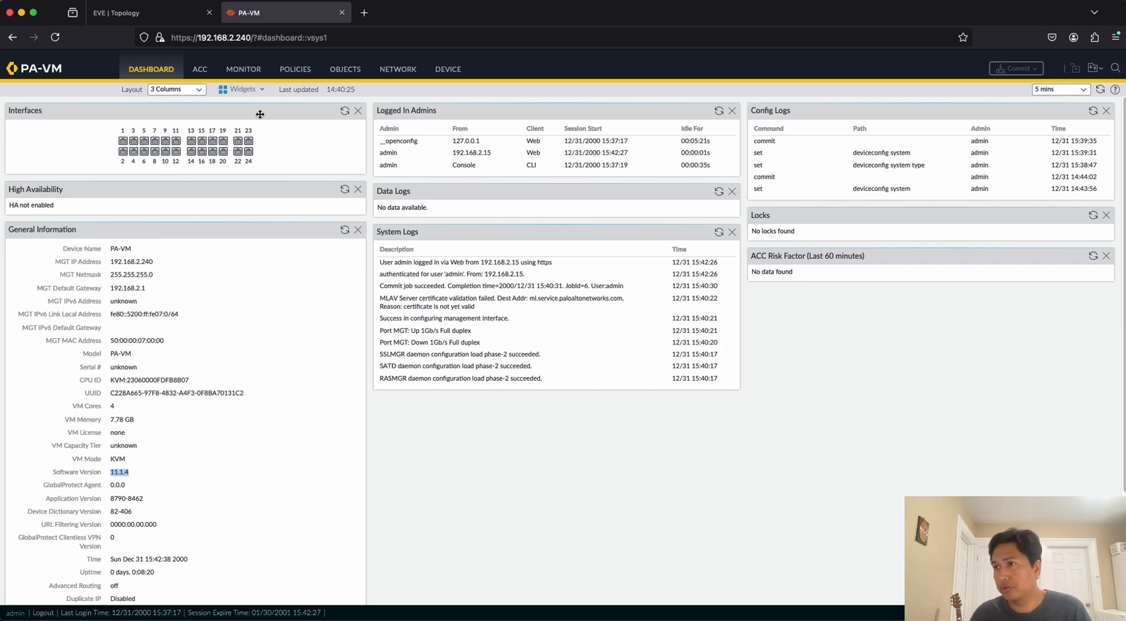
click(164, 15)
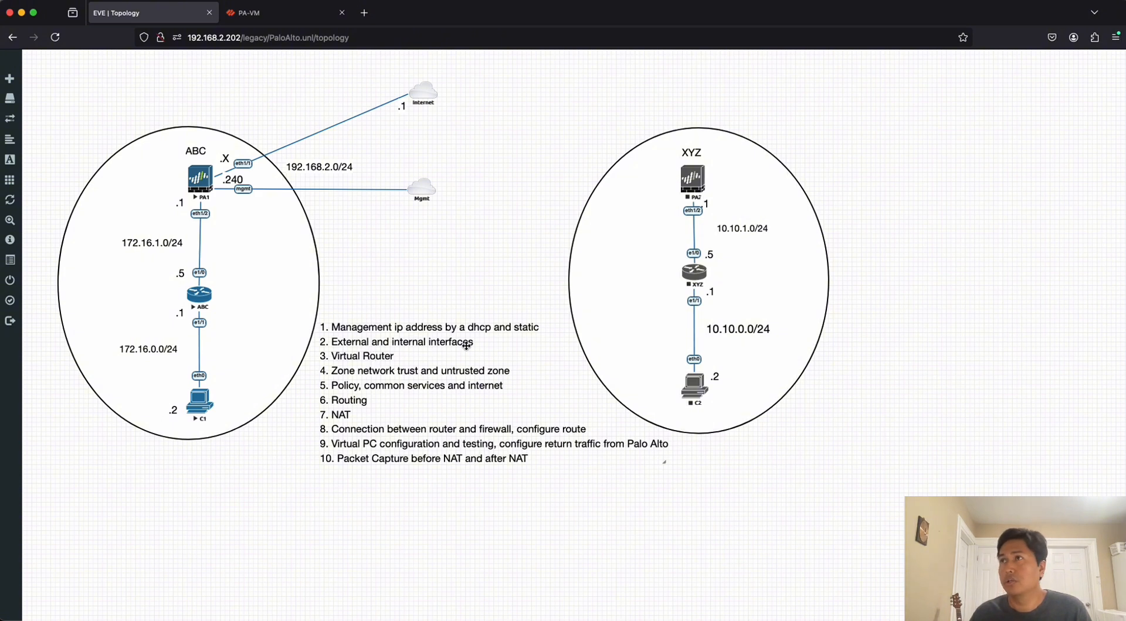
click(275, 13)
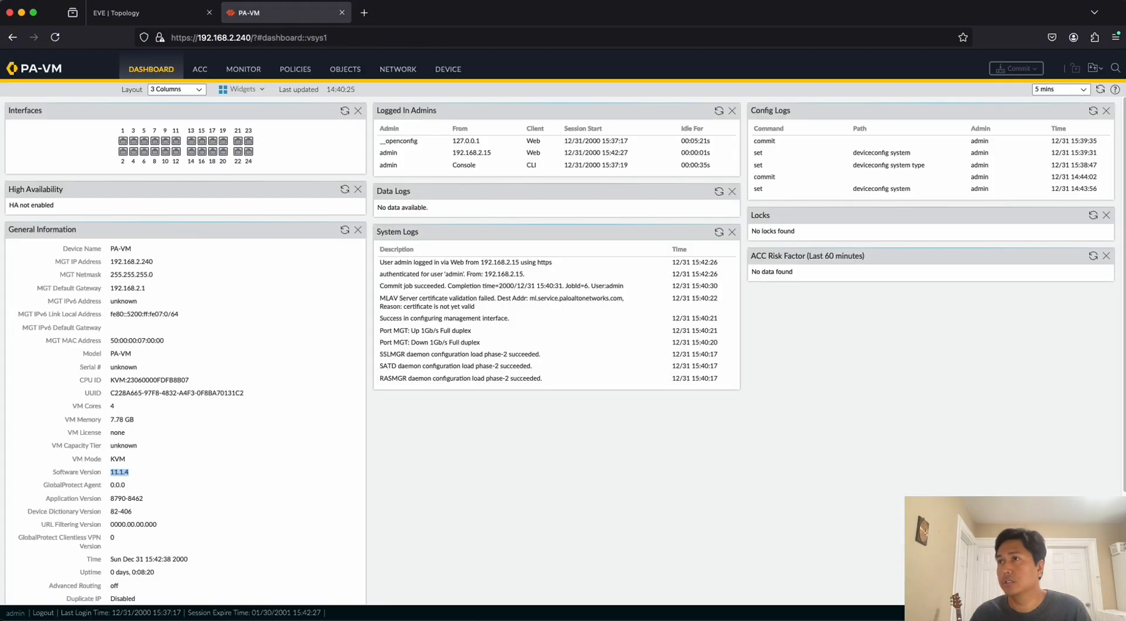
Open the network interface ethernet1/1 for configuration and set its interface type to Layer3.
click(398, 71)
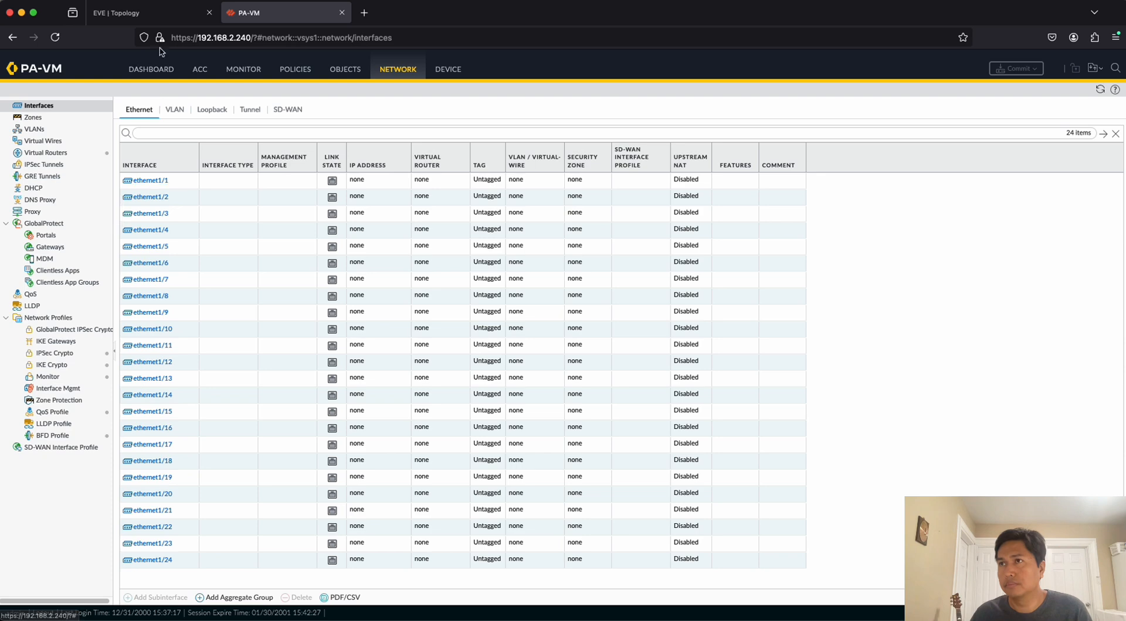
click(163, 17)
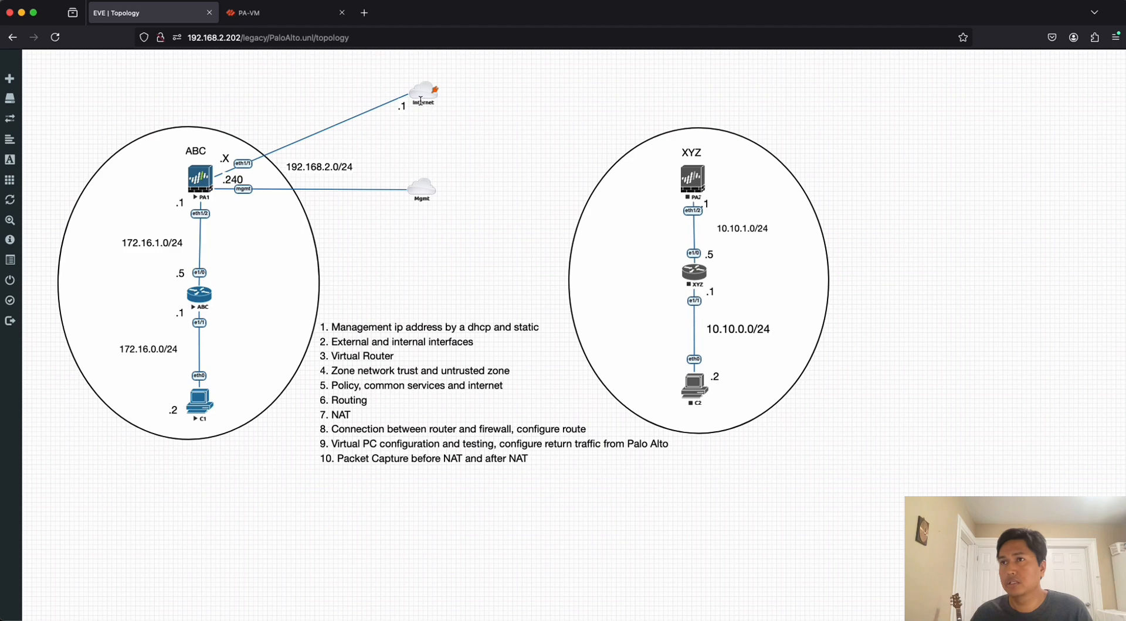
click(282, 19)
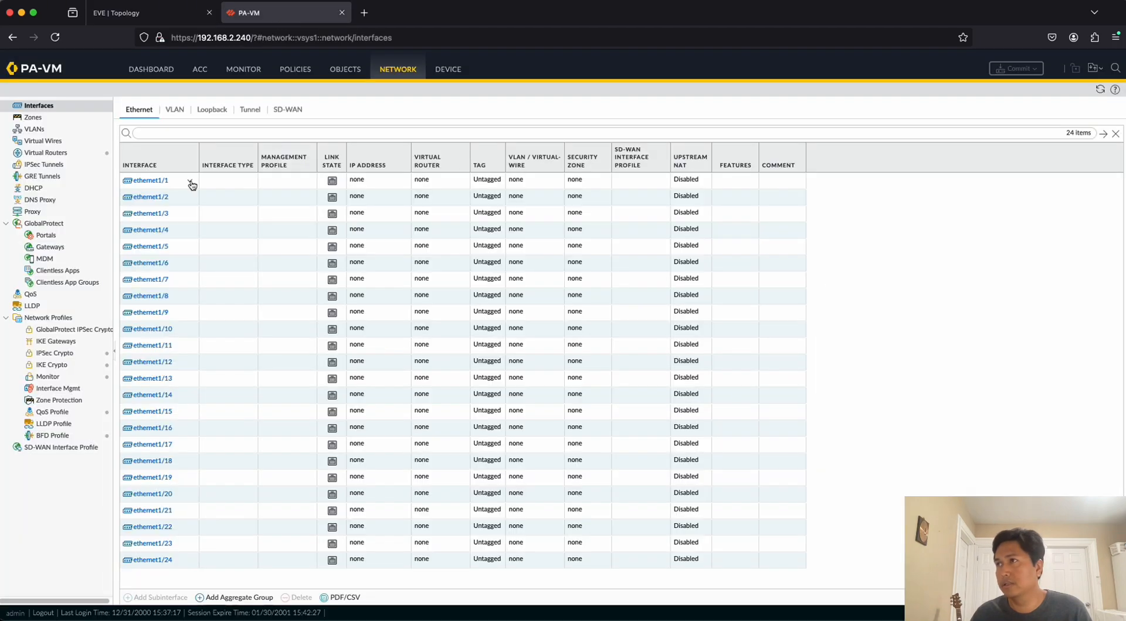
click(151, 183)
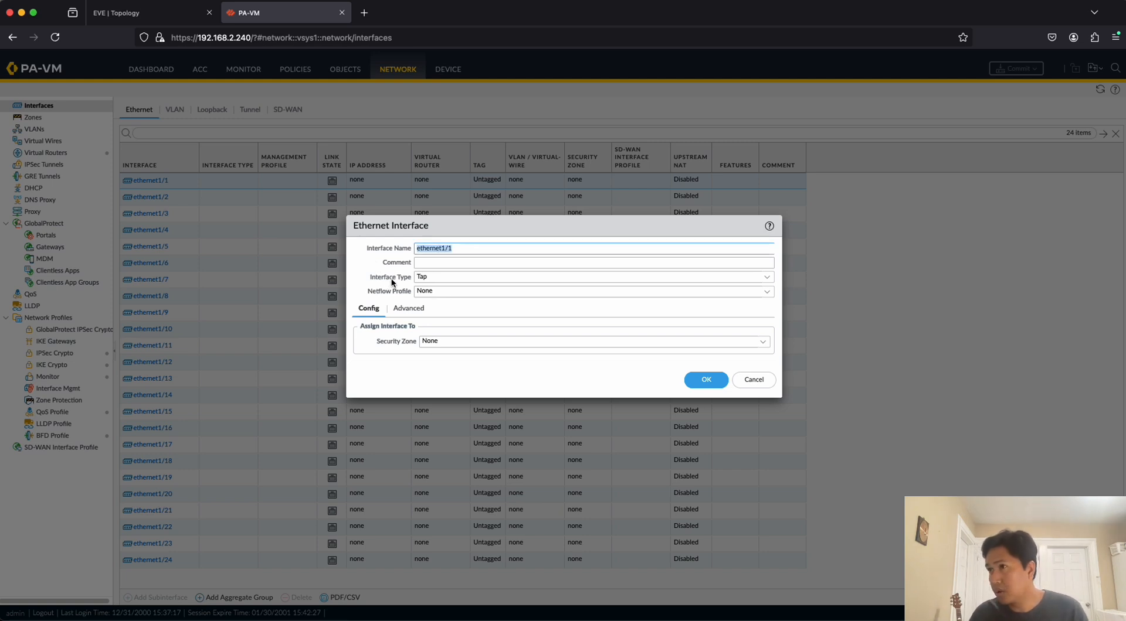
click(767, 279)
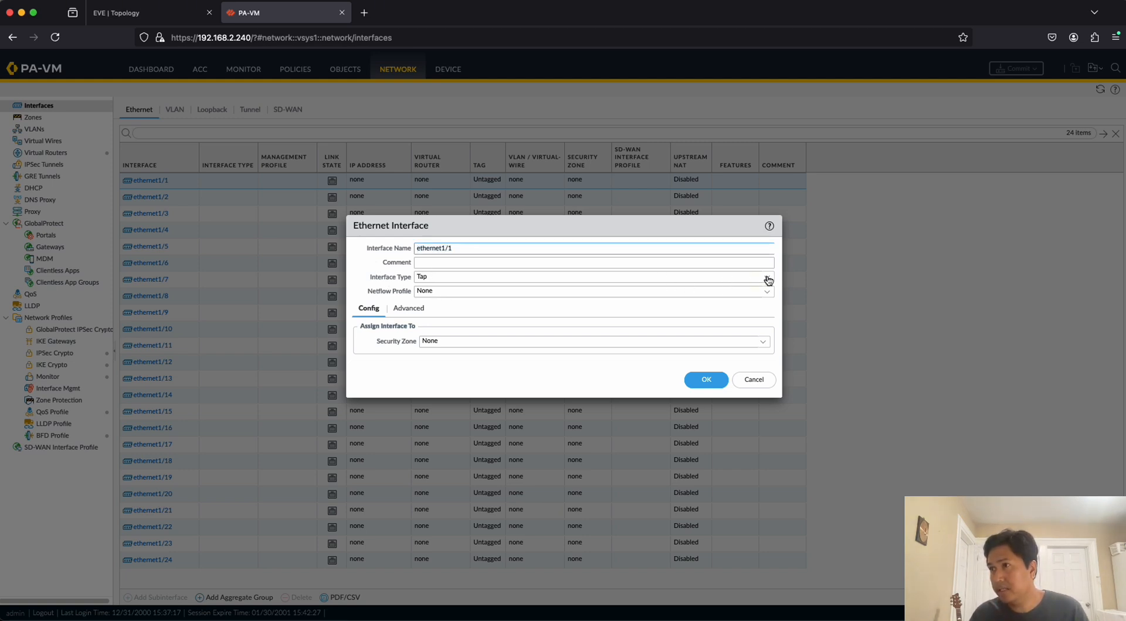
click(437, 346)
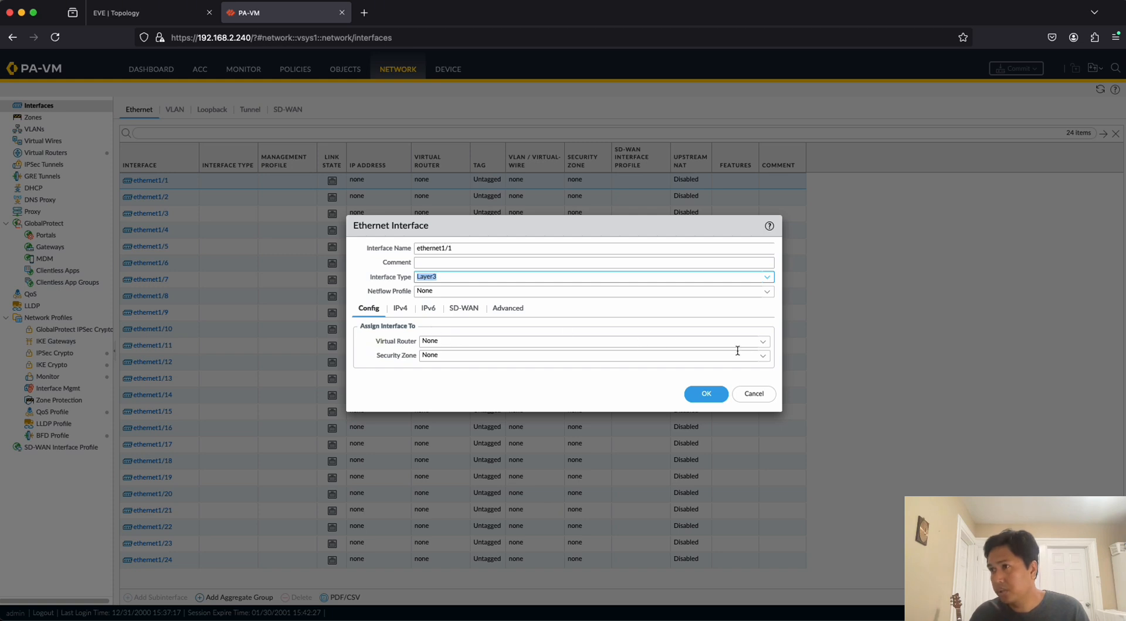
Create a new virtual router named VirtualRouter1 and assign ethernet1/1 to it.
click(763, 342)
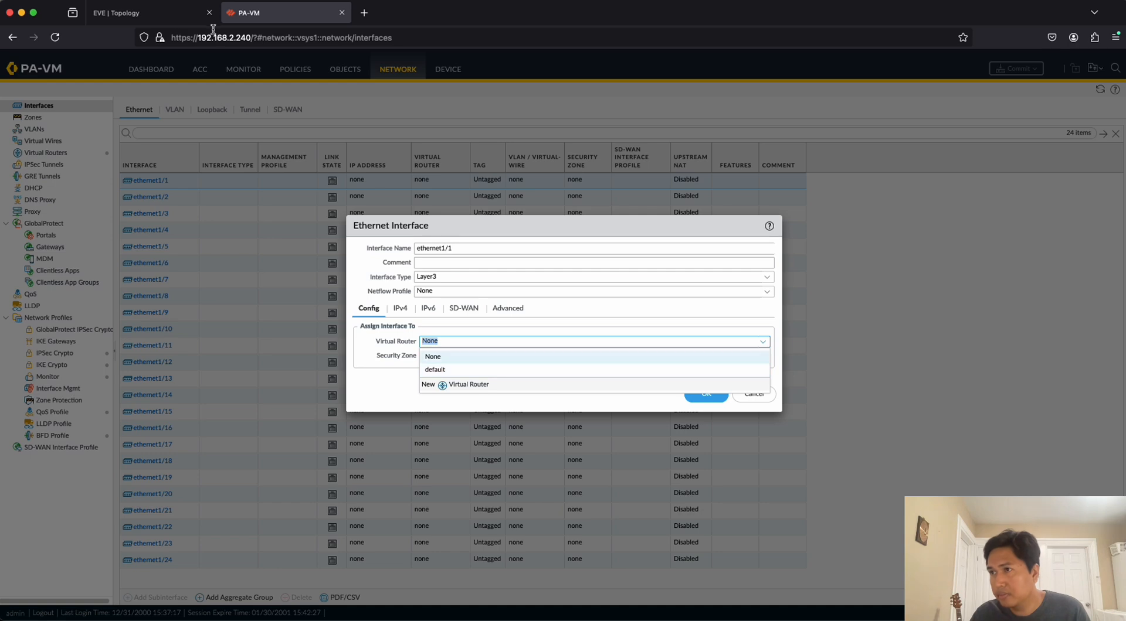
click(146, 13)
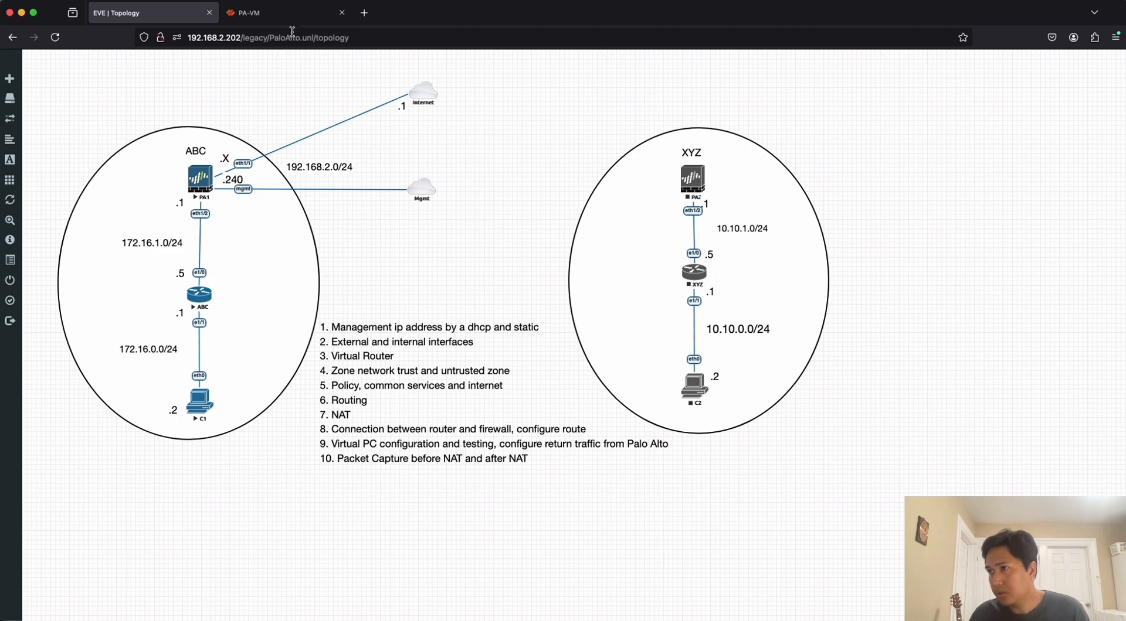
click(290, 13)
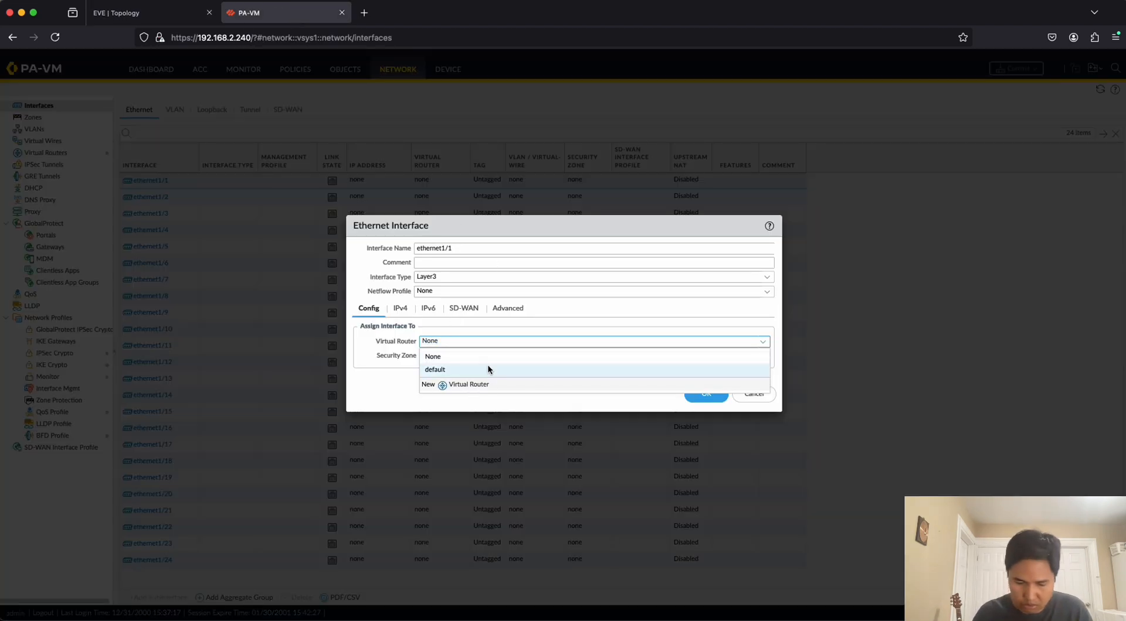
click(468, 384)
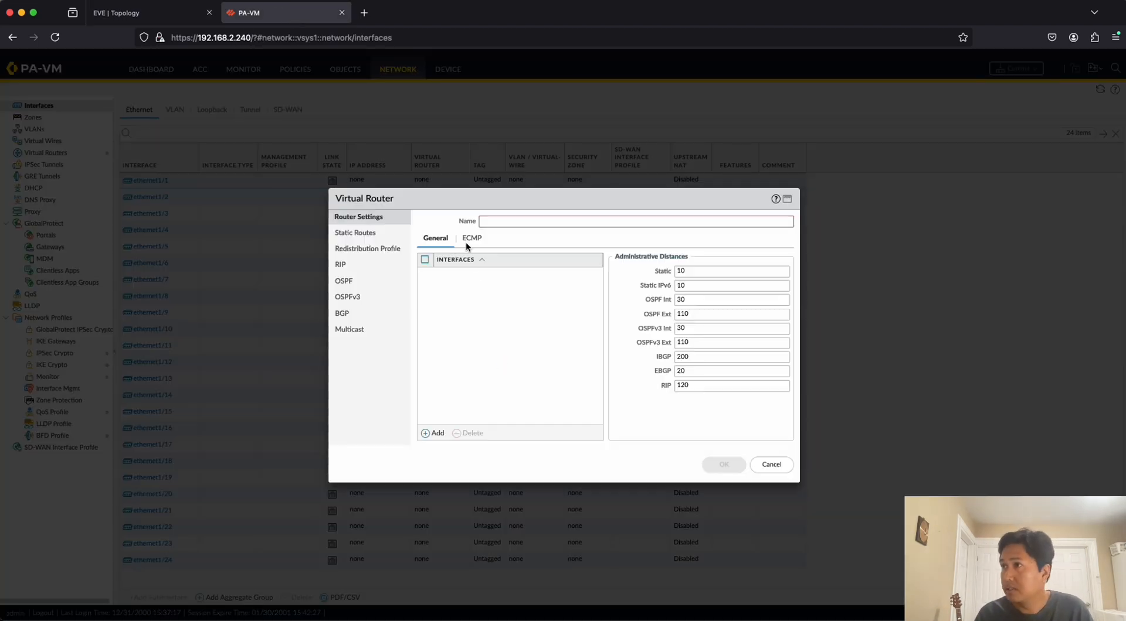
text(V)
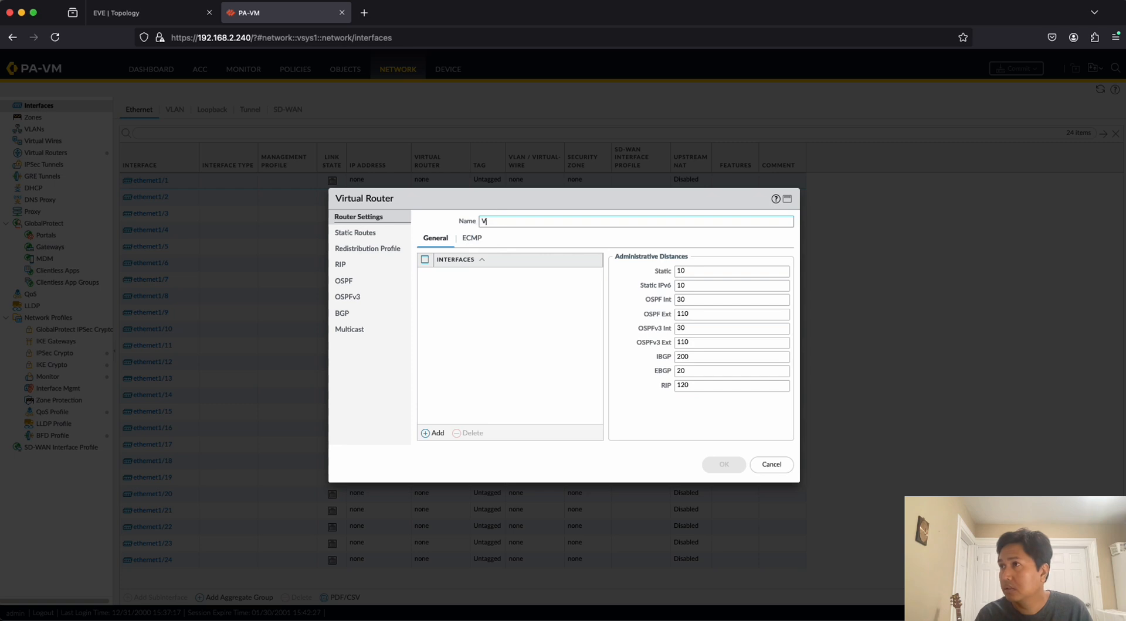
text(irtualRouter1)
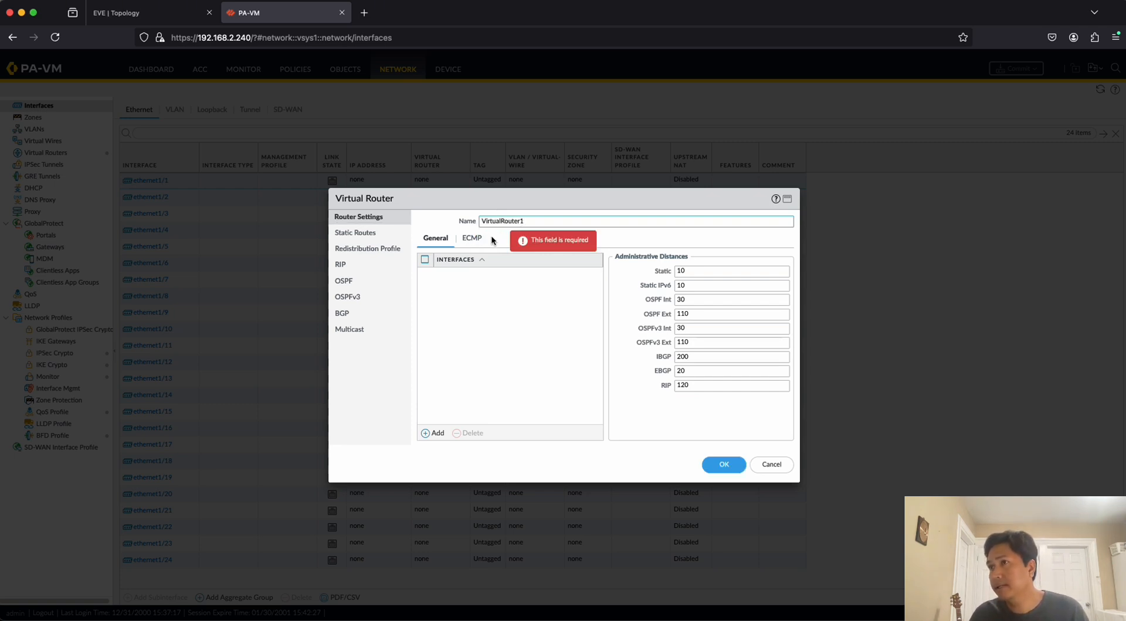
click(724, 465)
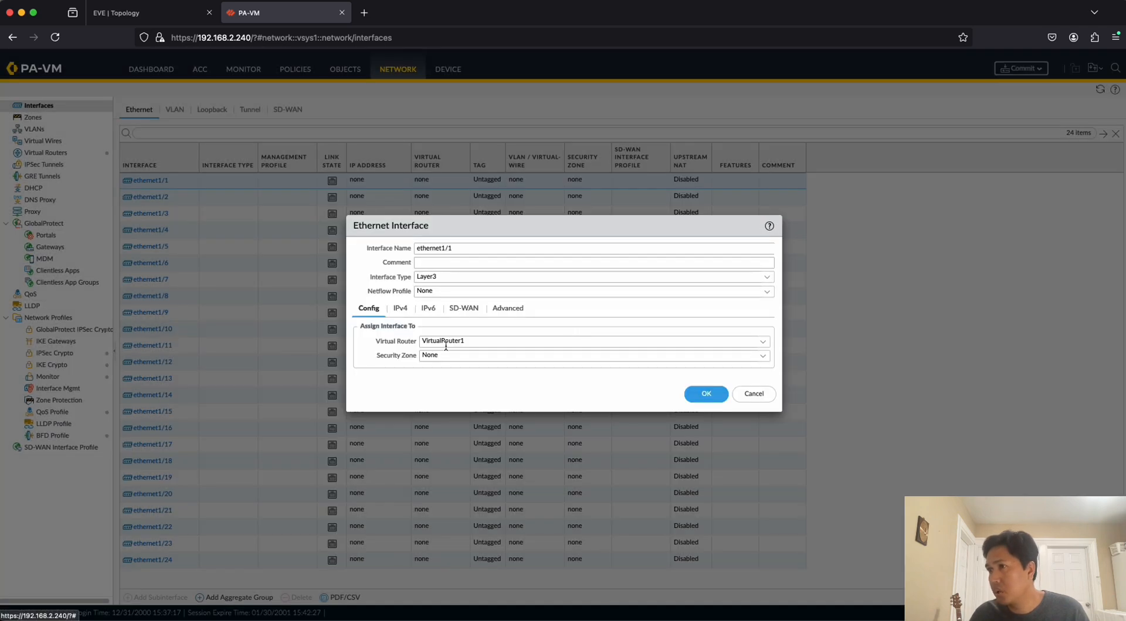
Create a security zone named UNTRUST_ZONE for ethernet1/1 and save the interface settings.
click(765, 359)
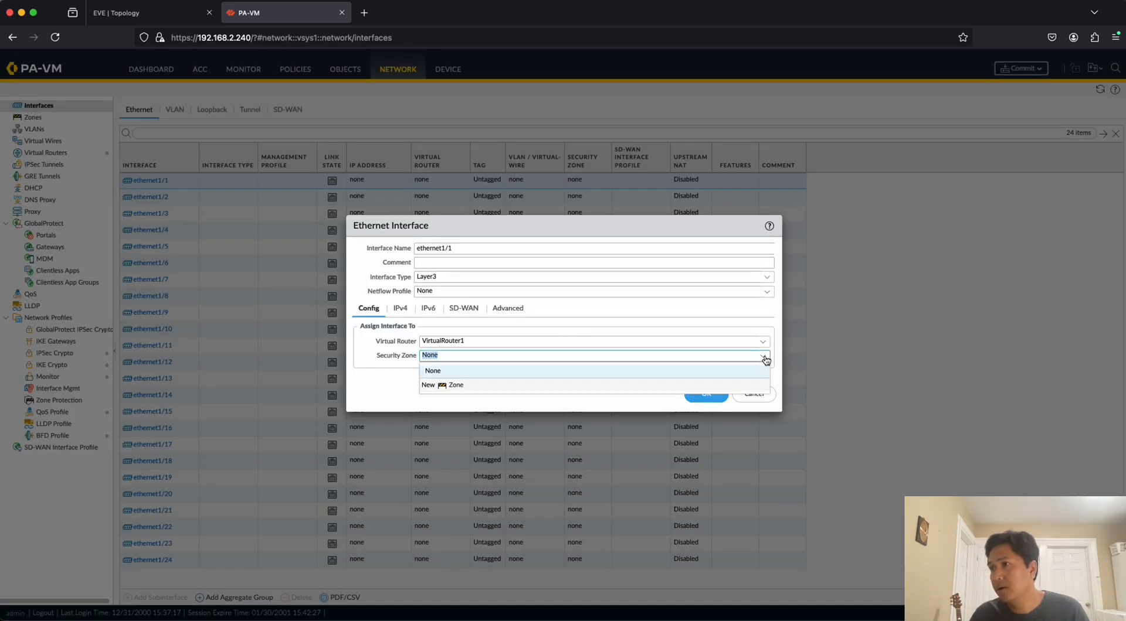
click(456, 386)
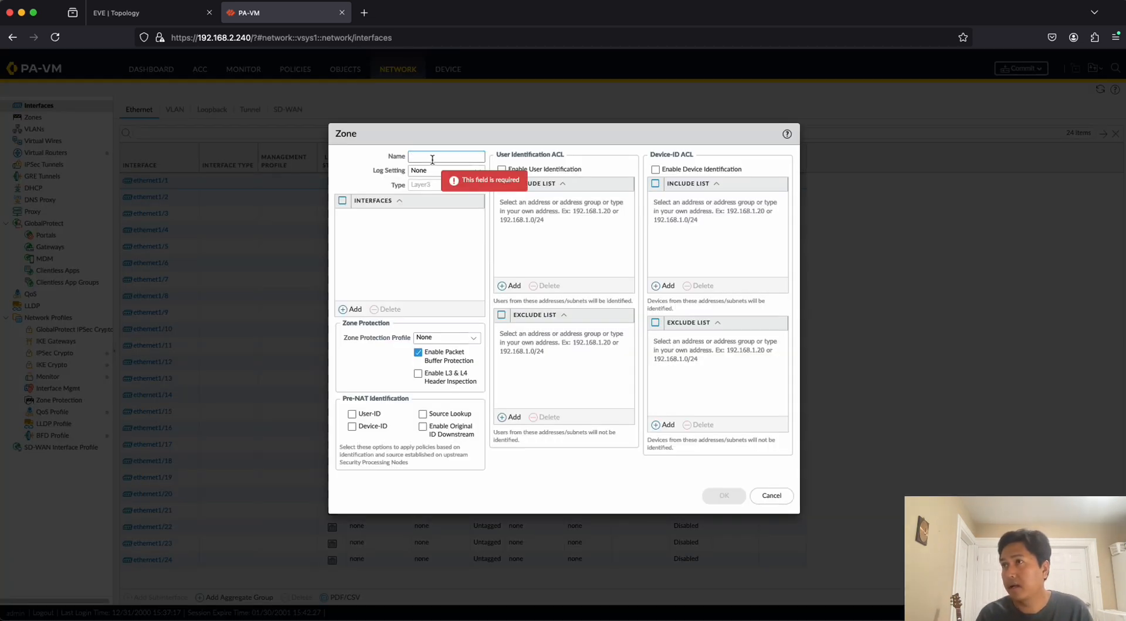
text(UNTRUST)
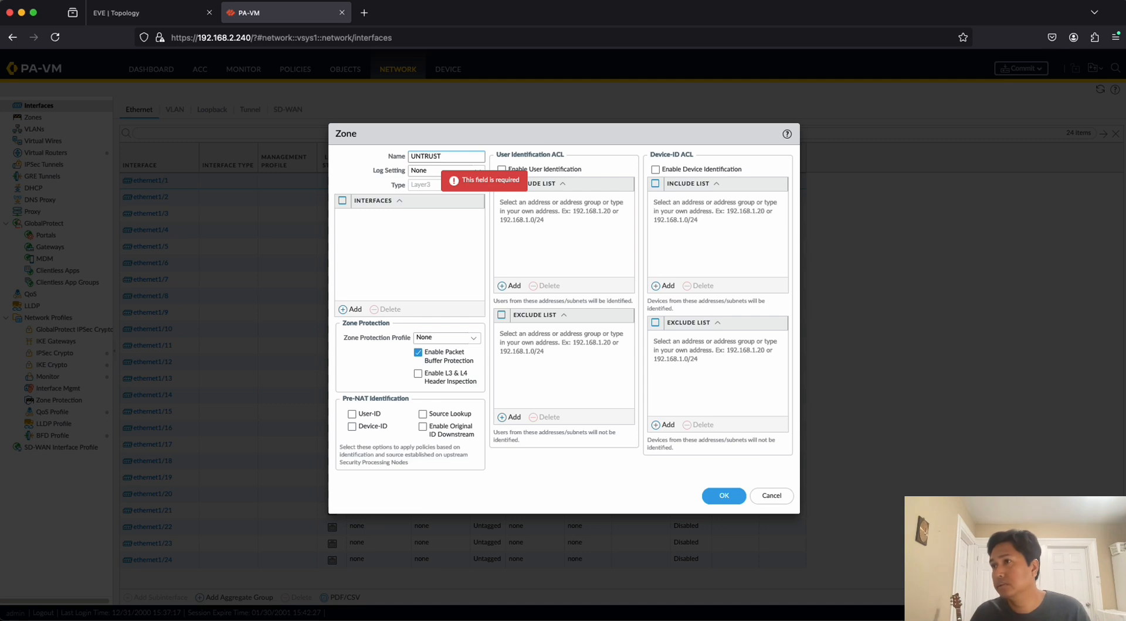
text(_ZONE)
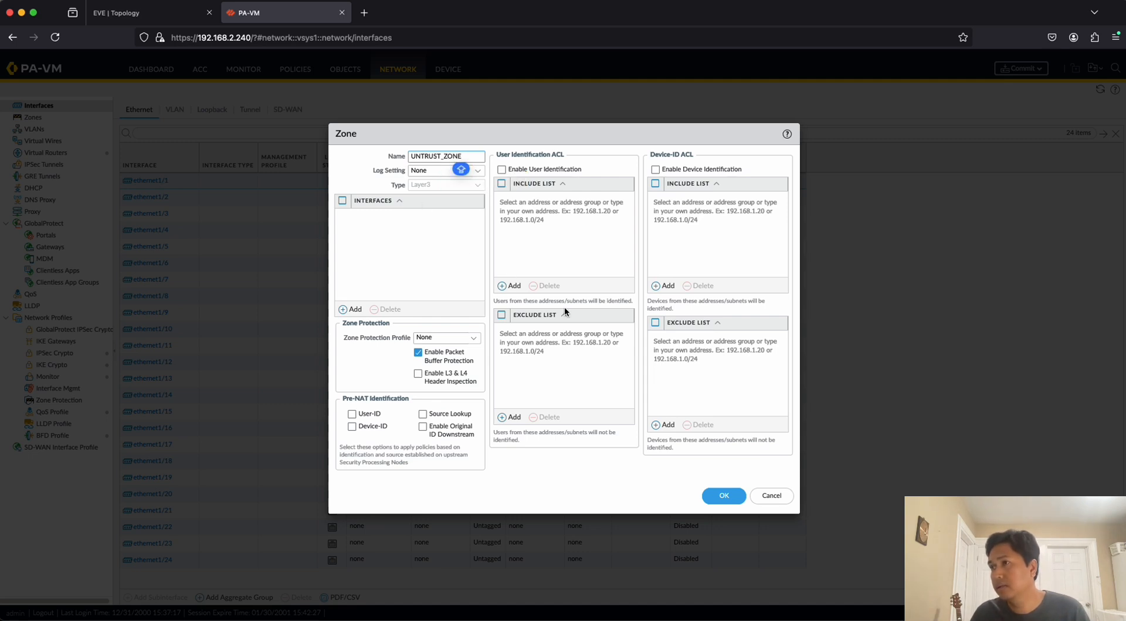
click(723, 496)
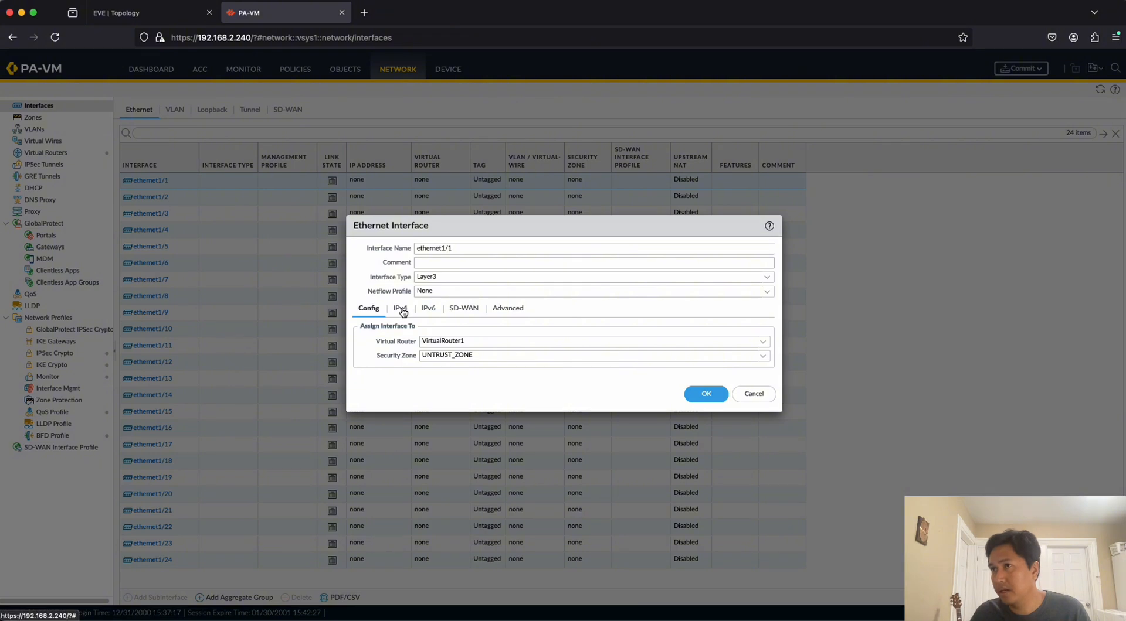
click(706, 394)
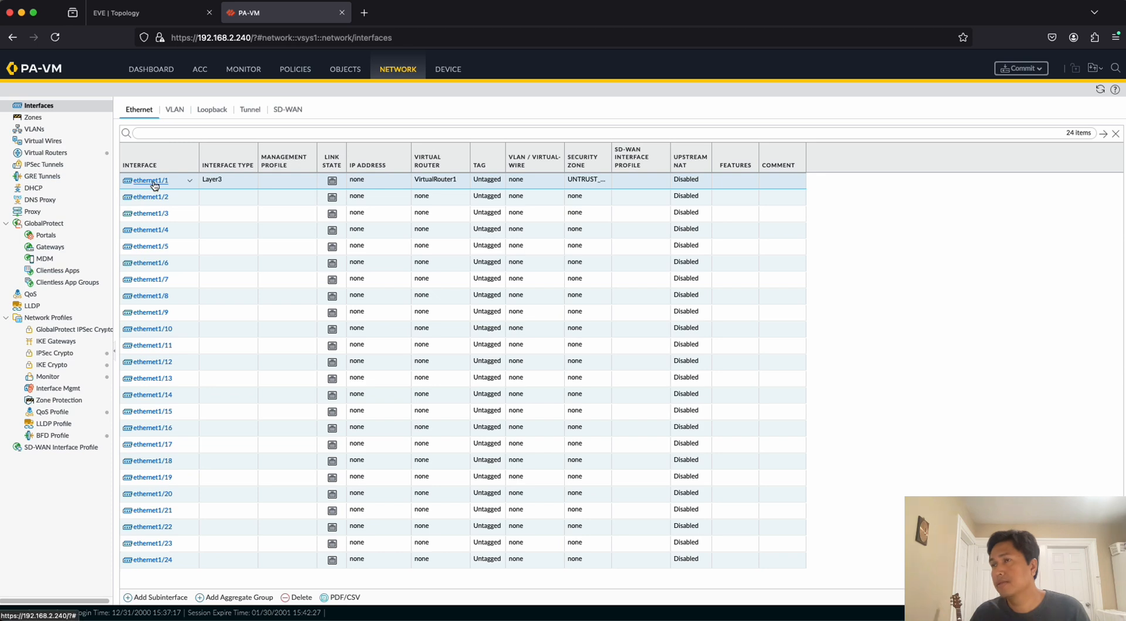
Reopen the ethernet1/1 settings and, in the EVE topology, change the address label beside PA1's eth1/1 link to .250.
click(423, 194)
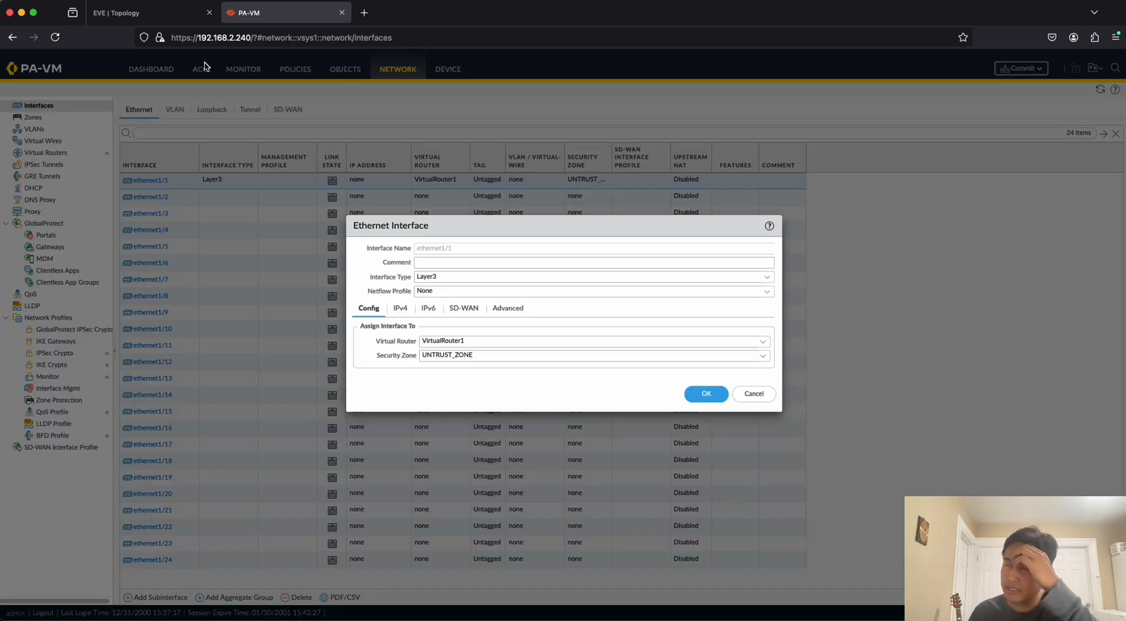
click(165, 19)
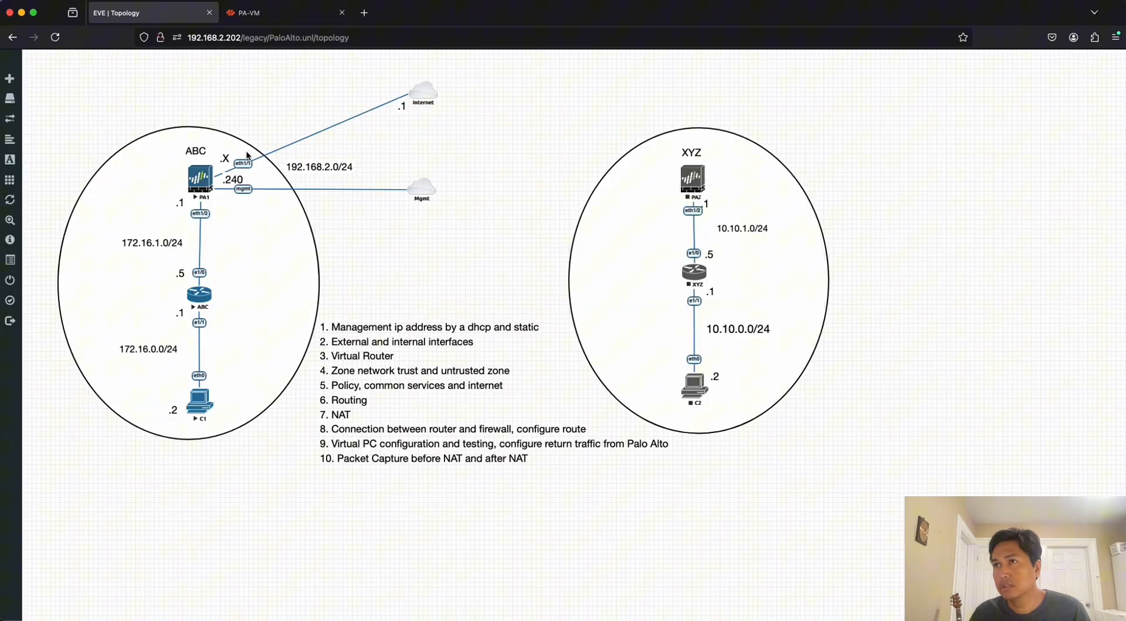
double_click(227, 159)
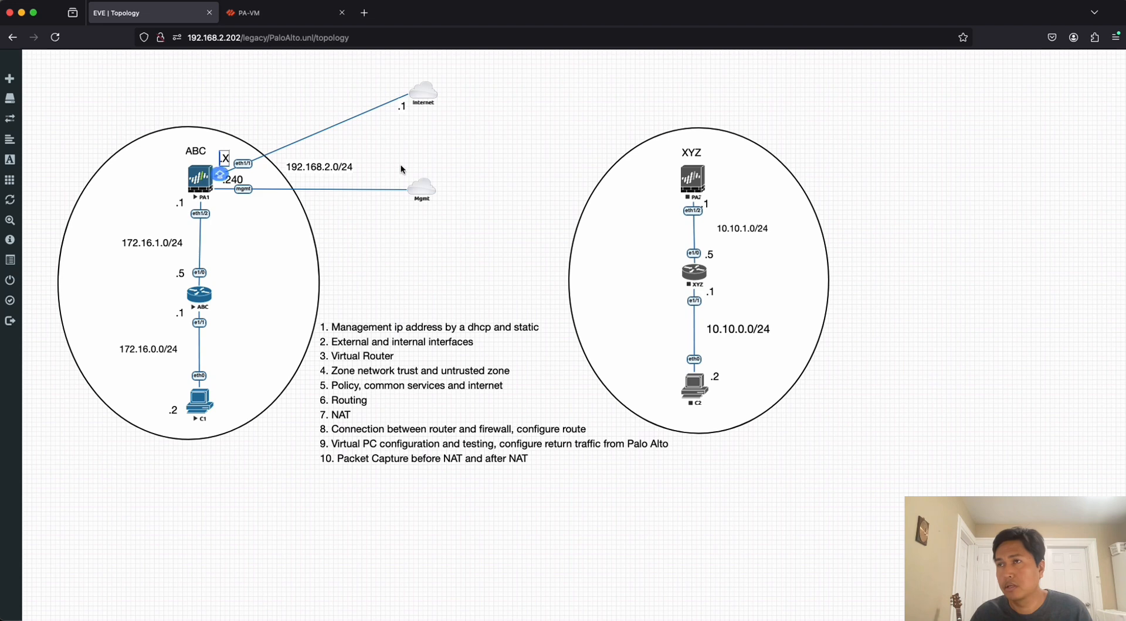
key(Right)
key(Right)
key(BackSpace)
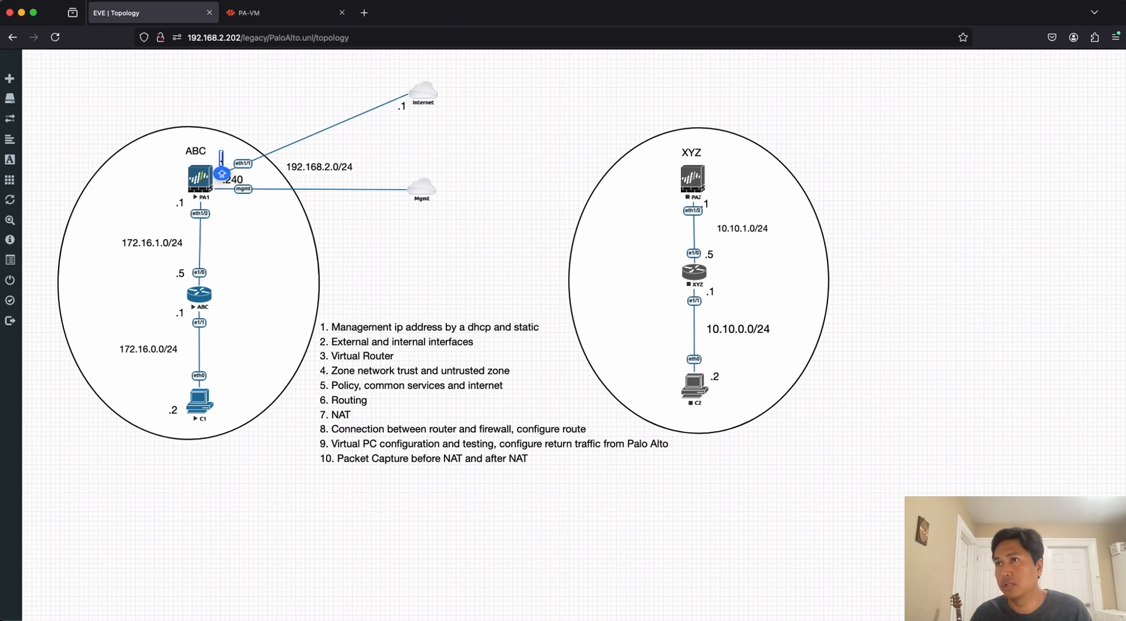
text(250)
click(504, 156)
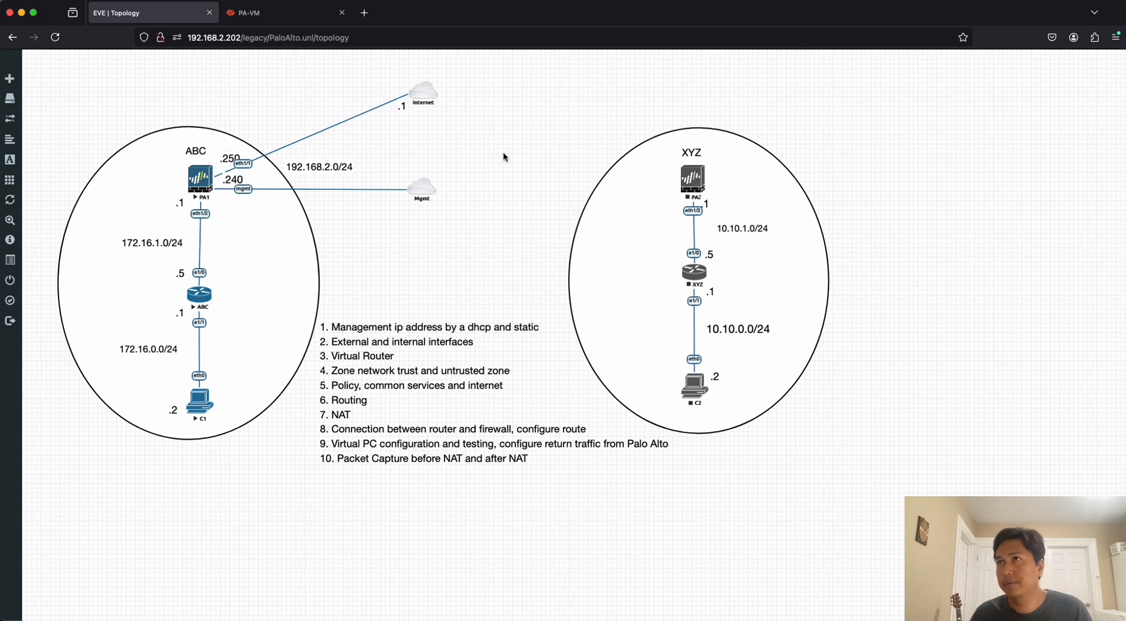
Back in the PA-VM firewall, add a static IPv4 entry to ethernet1/1 using a new address object named 192.168.2.250.
click(261, 14)
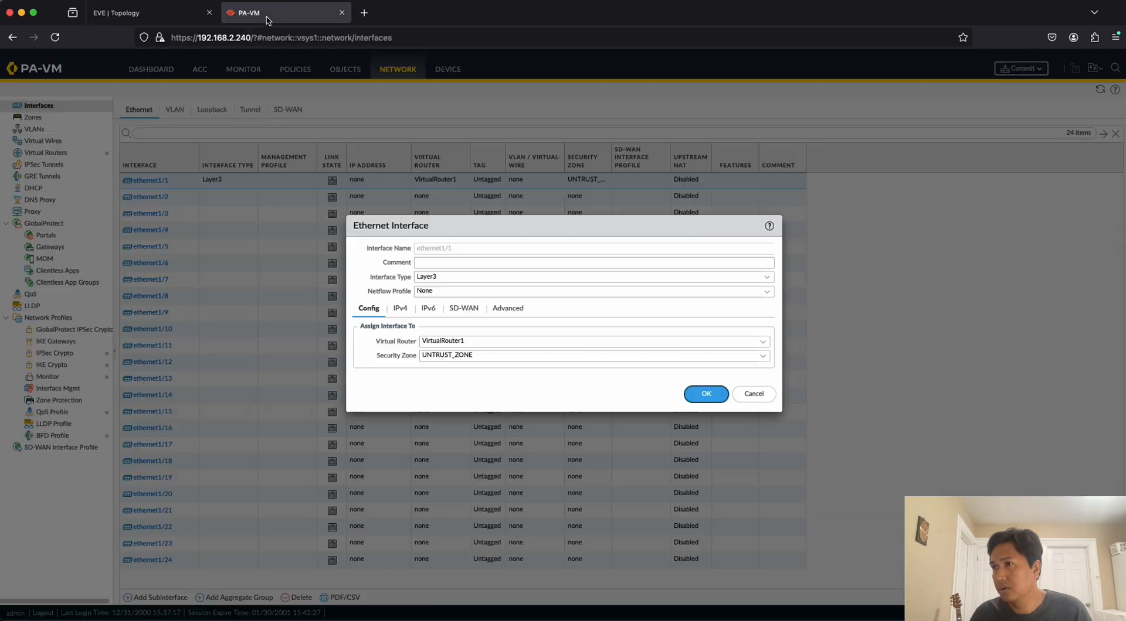
click(401, 309)
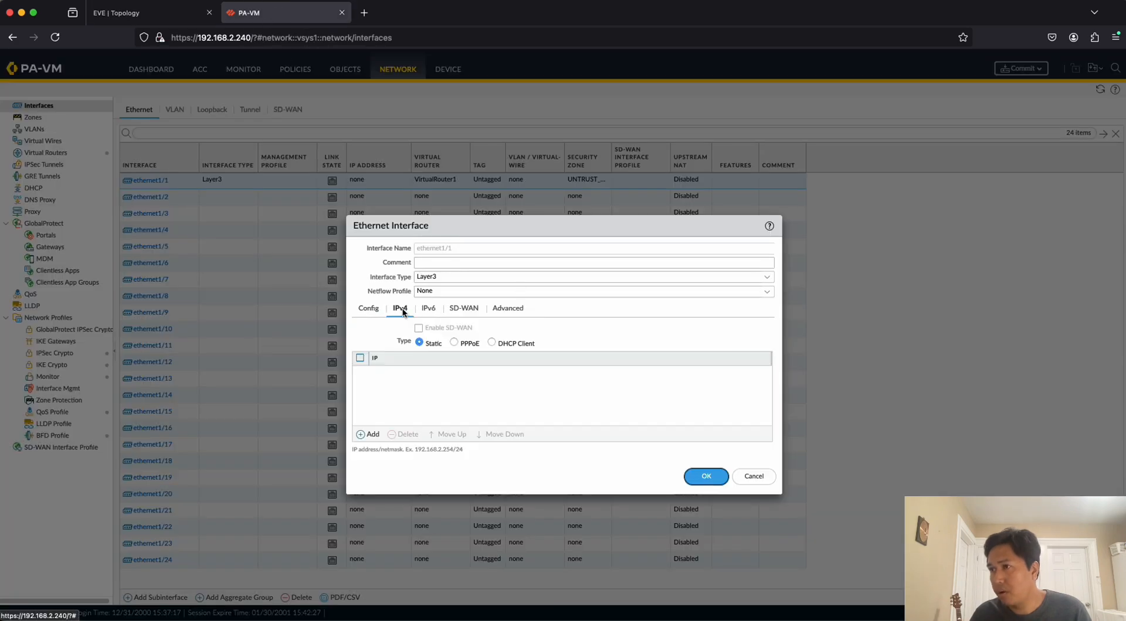
click(368, 435)
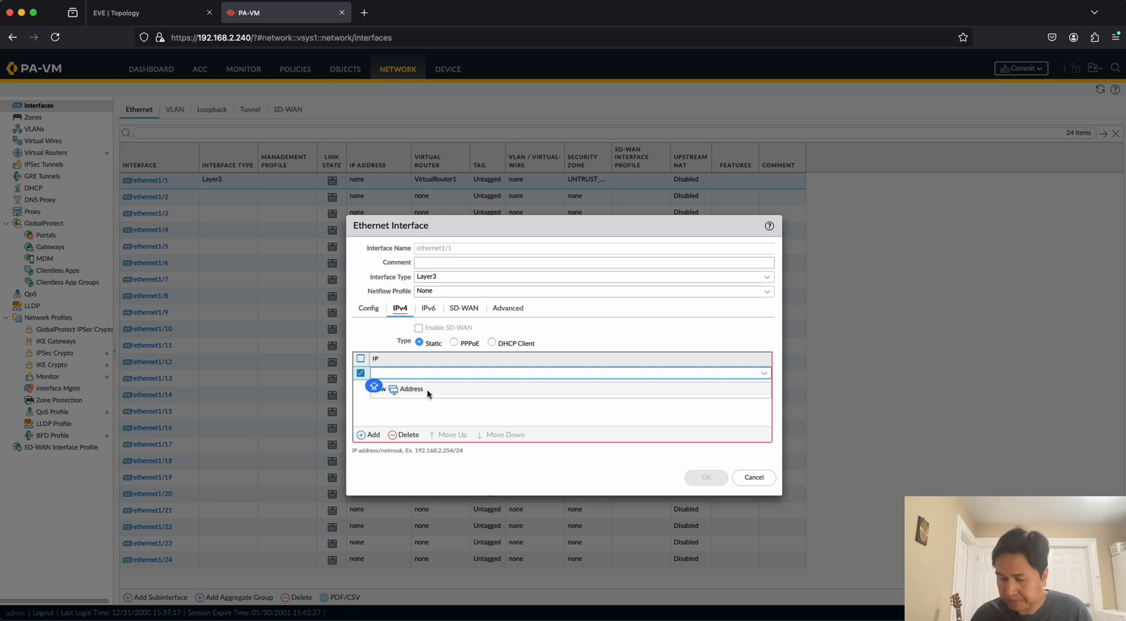
click(427, 390)
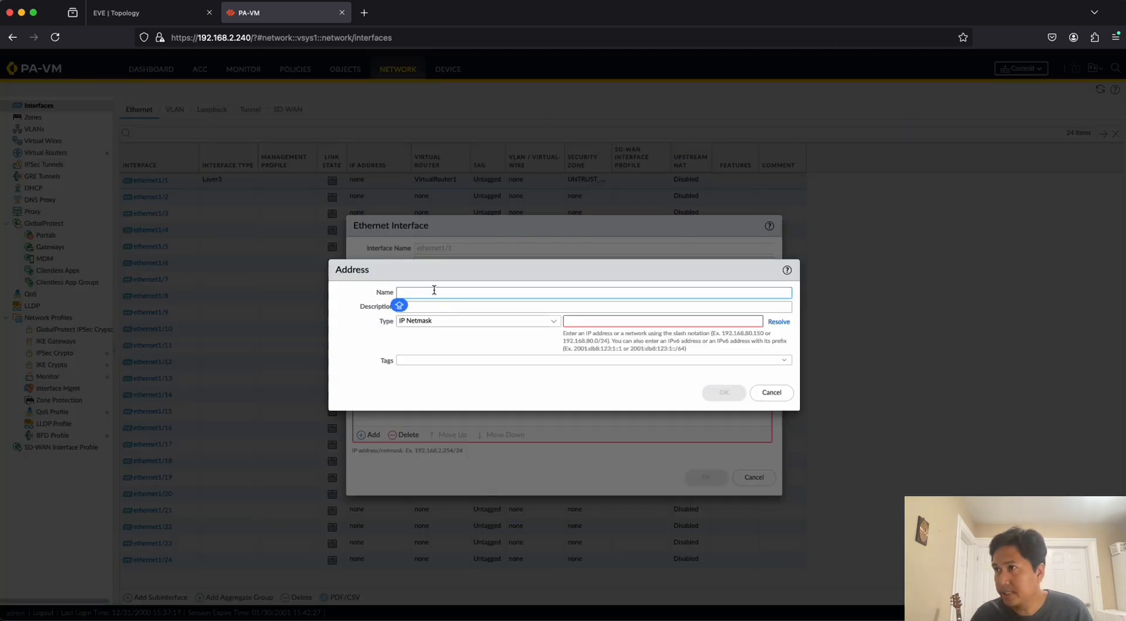
text(192.168.0)
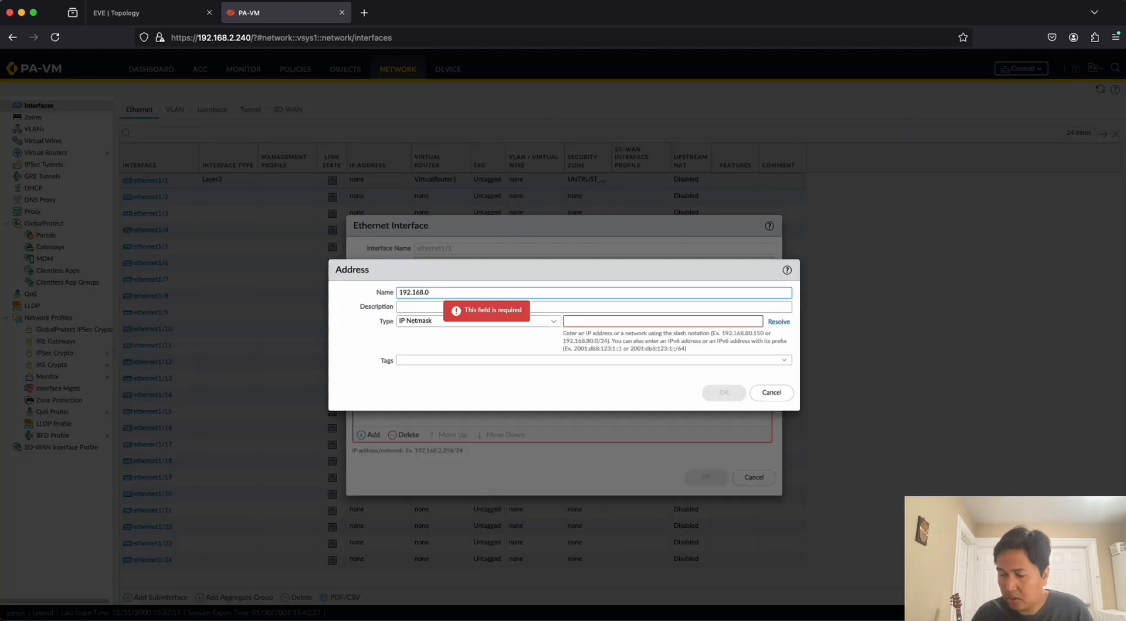
key(BackSpace)
text(2.25)
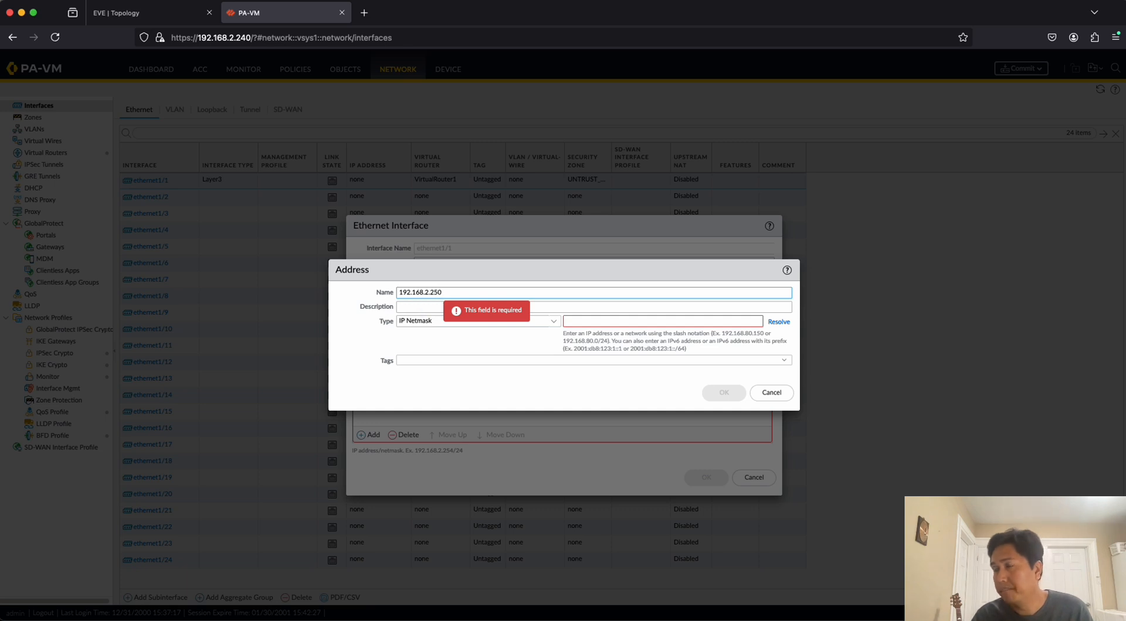
key(Caps_Lock)
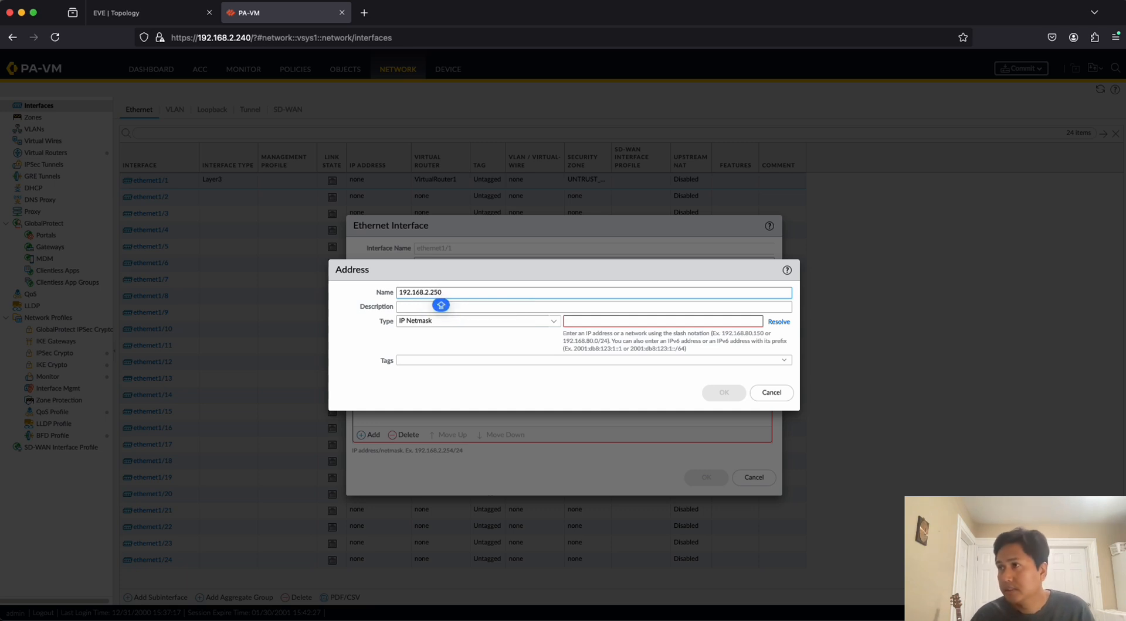
text(0_)
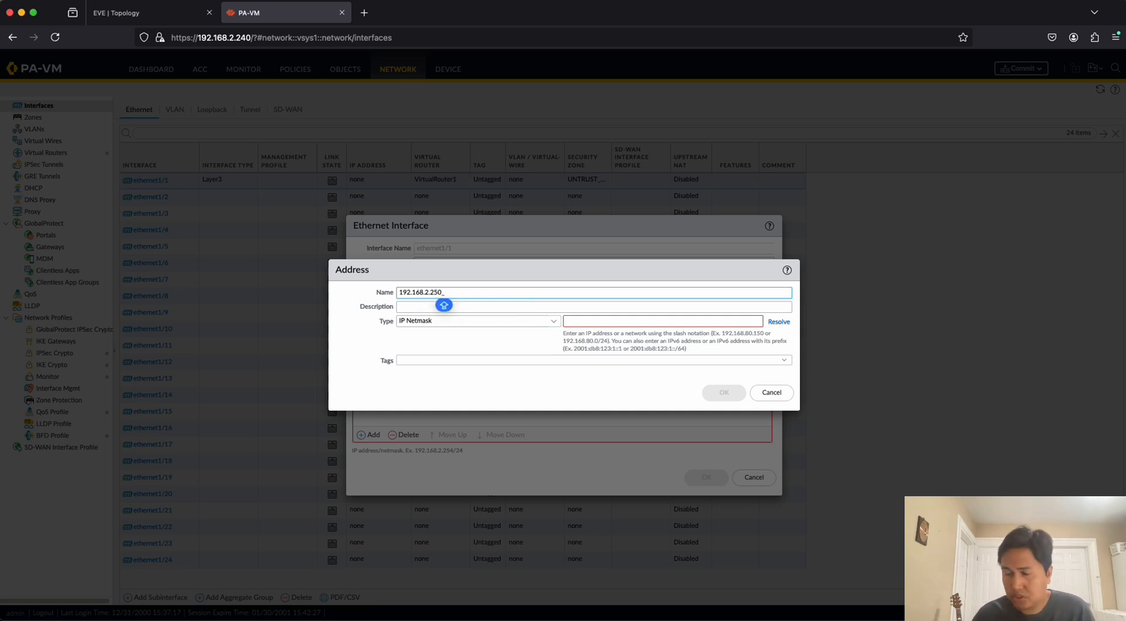
text(32)
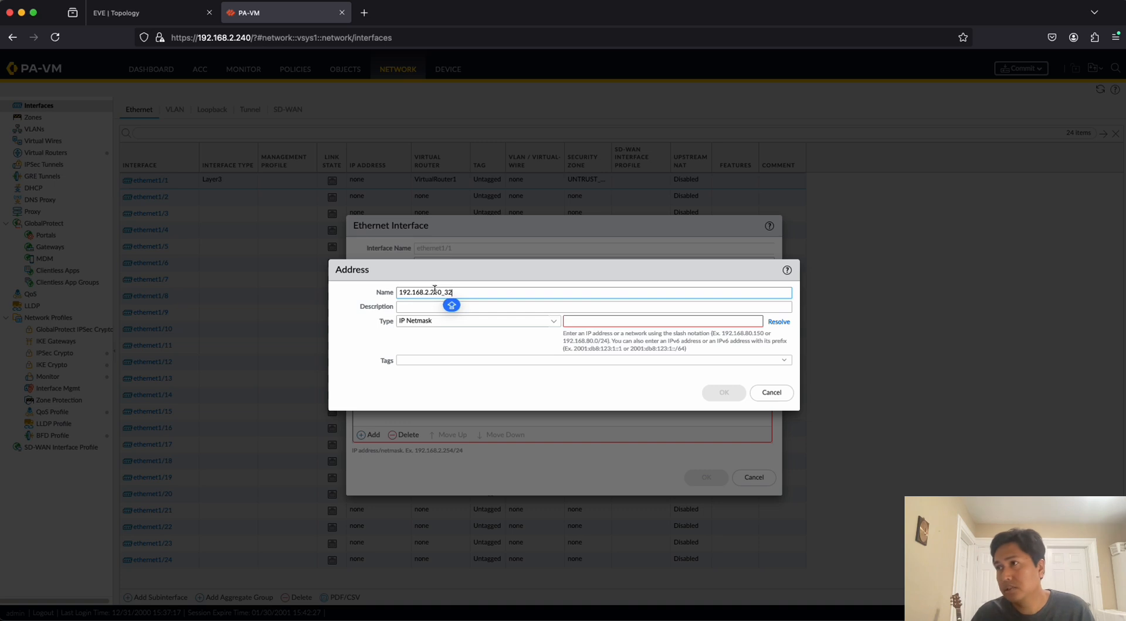
key(BackSpace)
key(BackSpace)
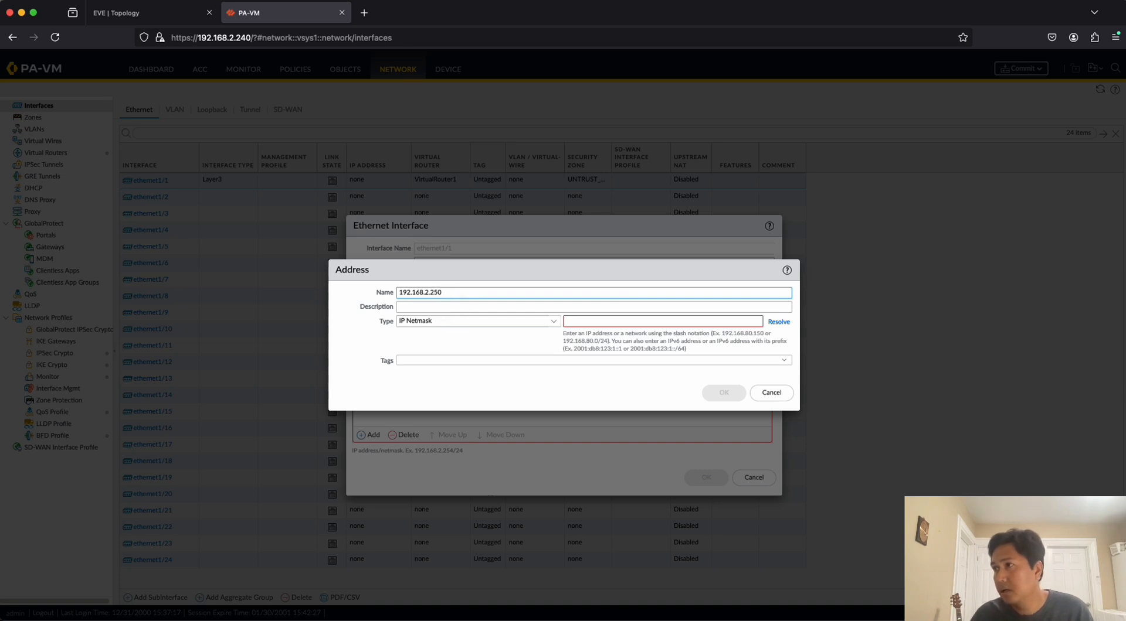
Set the address object's IP netmask to 192.168.2.250/24 and save it together with the ethernet1/1 settings.
click(565, 322)
text(1)
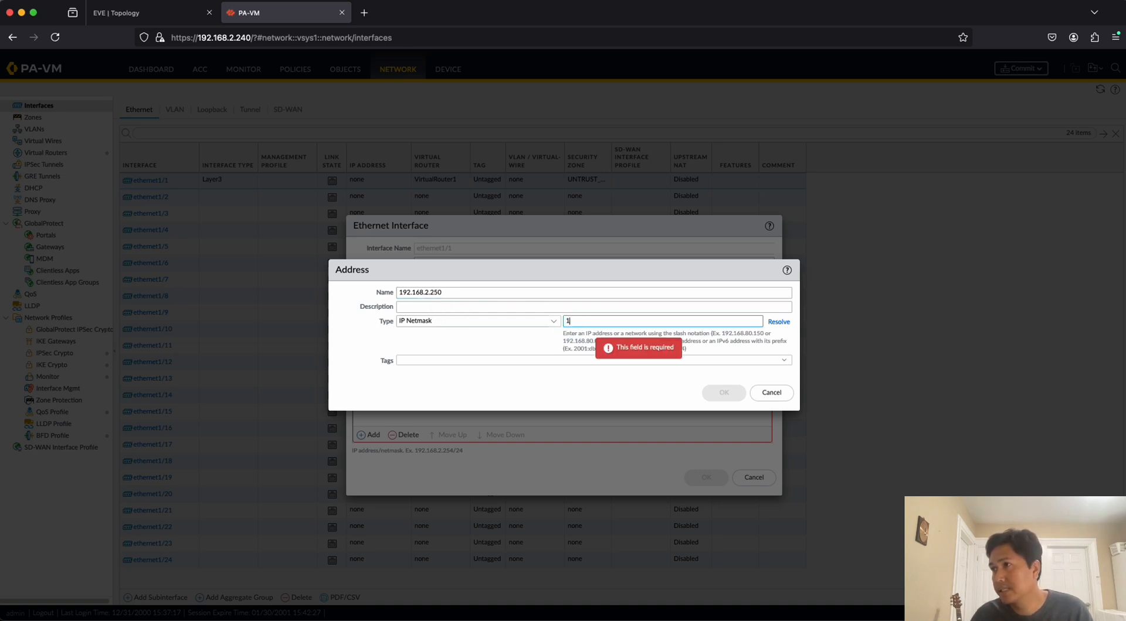
text(92.168.)
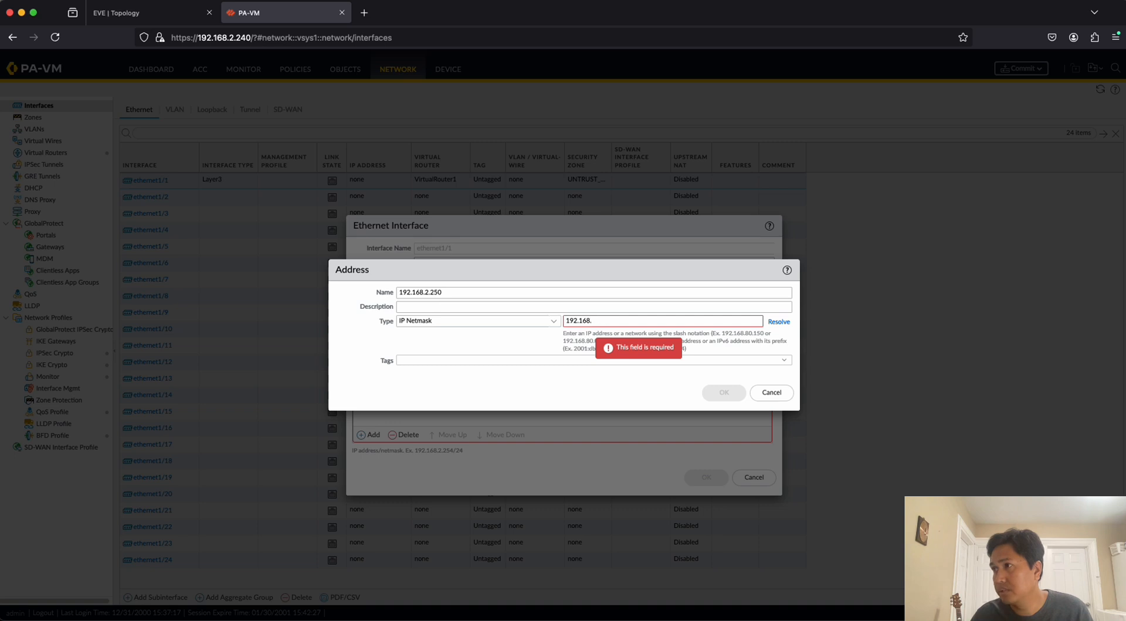
text(2.250)
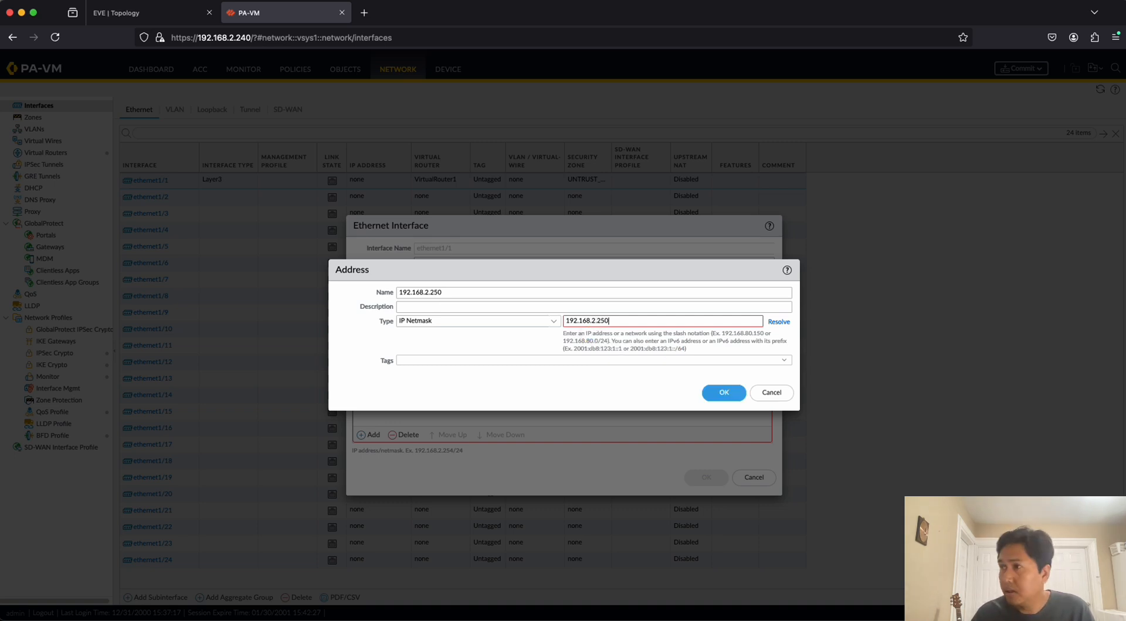
text(/24)
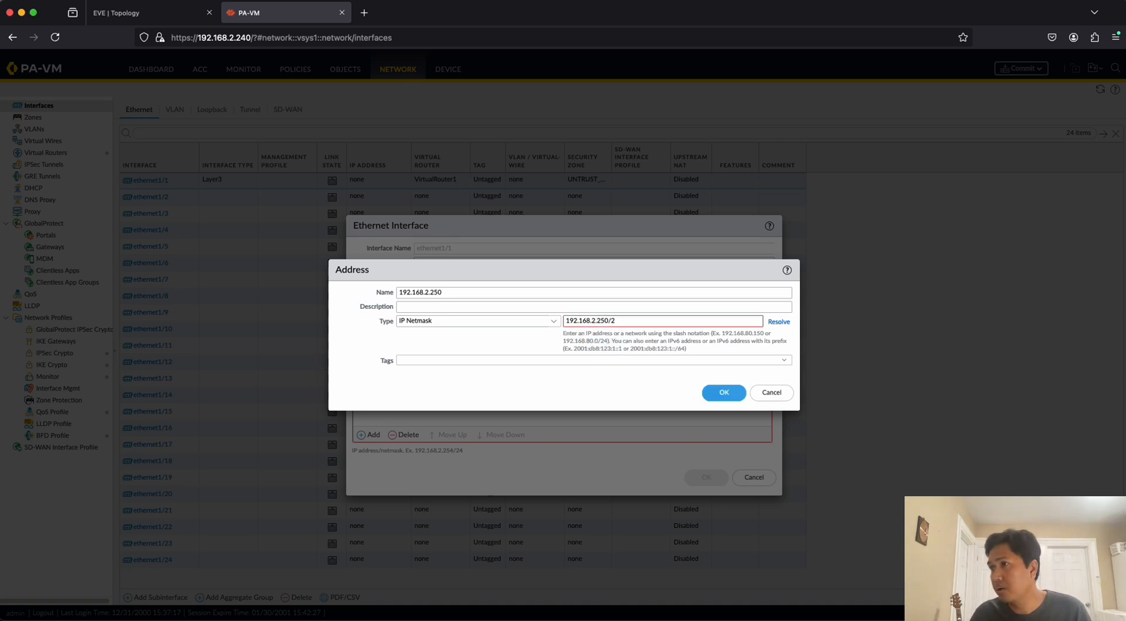
click(725, 393)
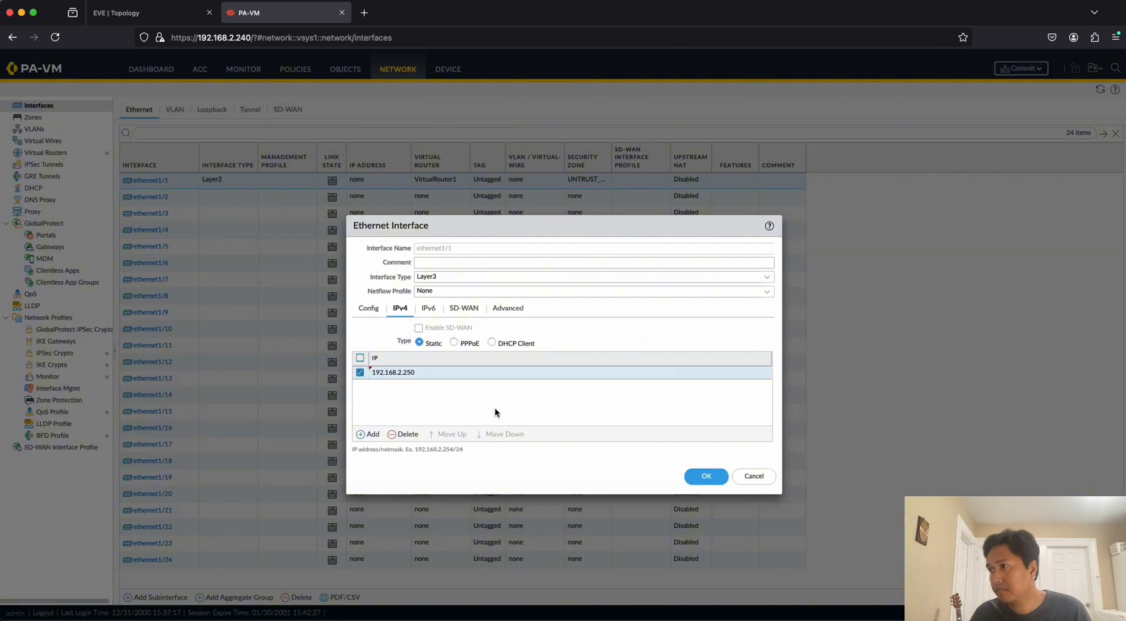
click(708, 478)
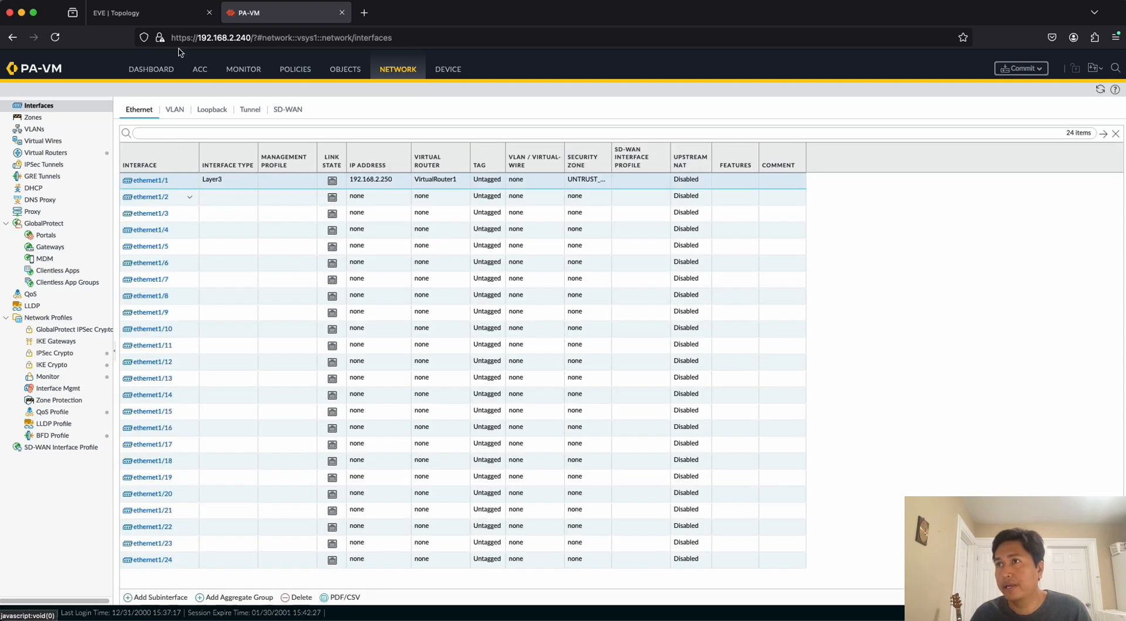
Check PA1's internal link in the EVE topology and set the firewall's ethernet1/2 interface type to Layer3.
key(ctrl+shift+Tab)
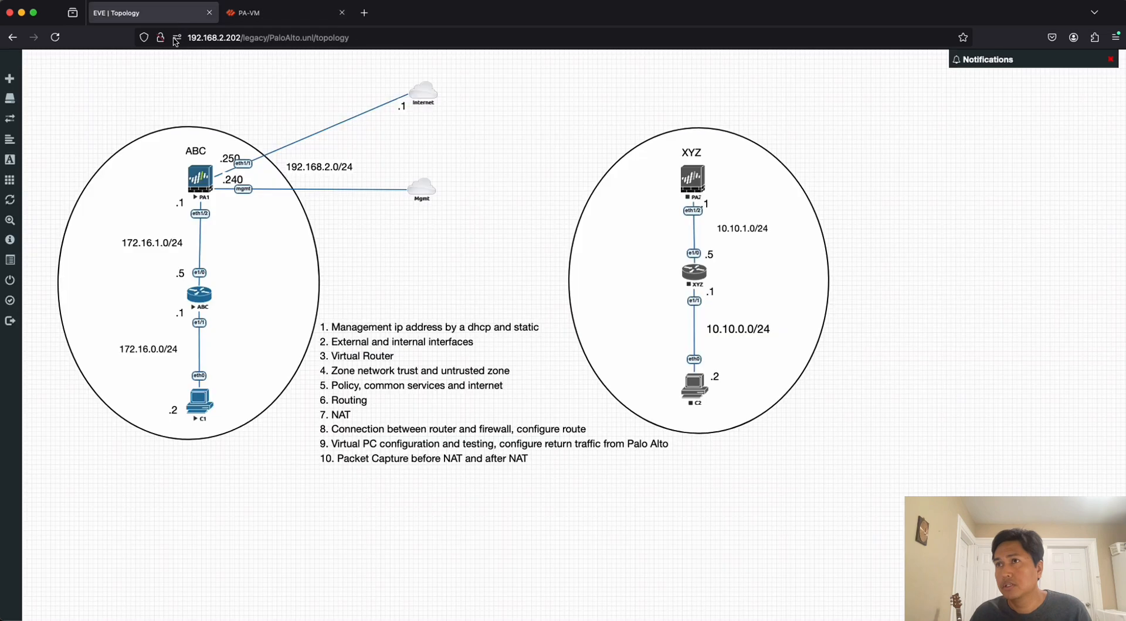
key(ctrl+Tab)
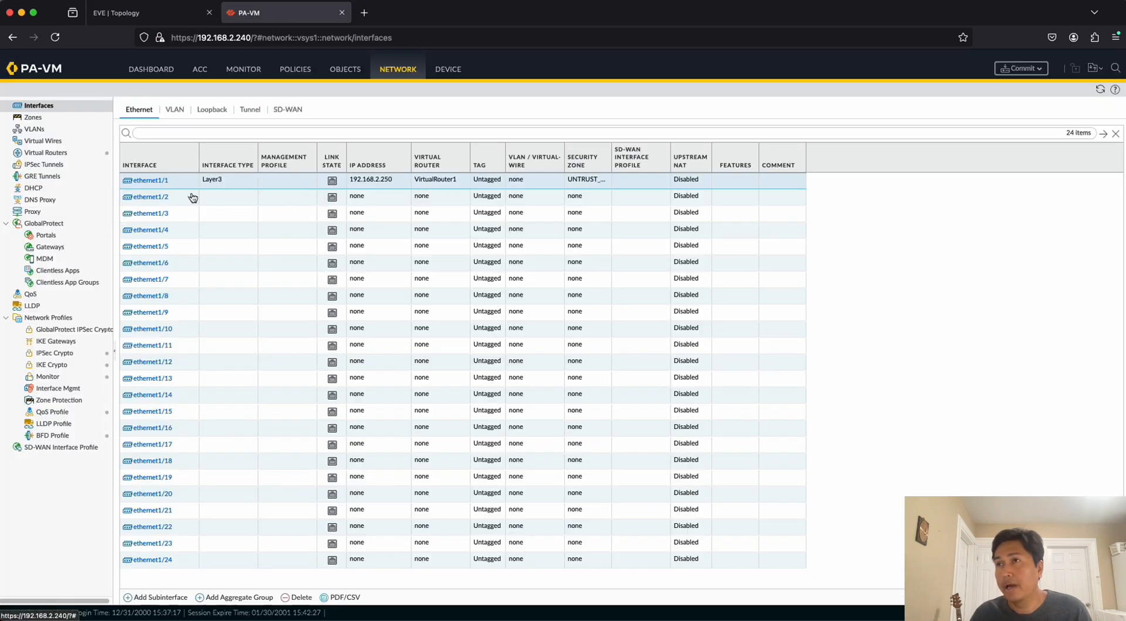
click(150, 200)
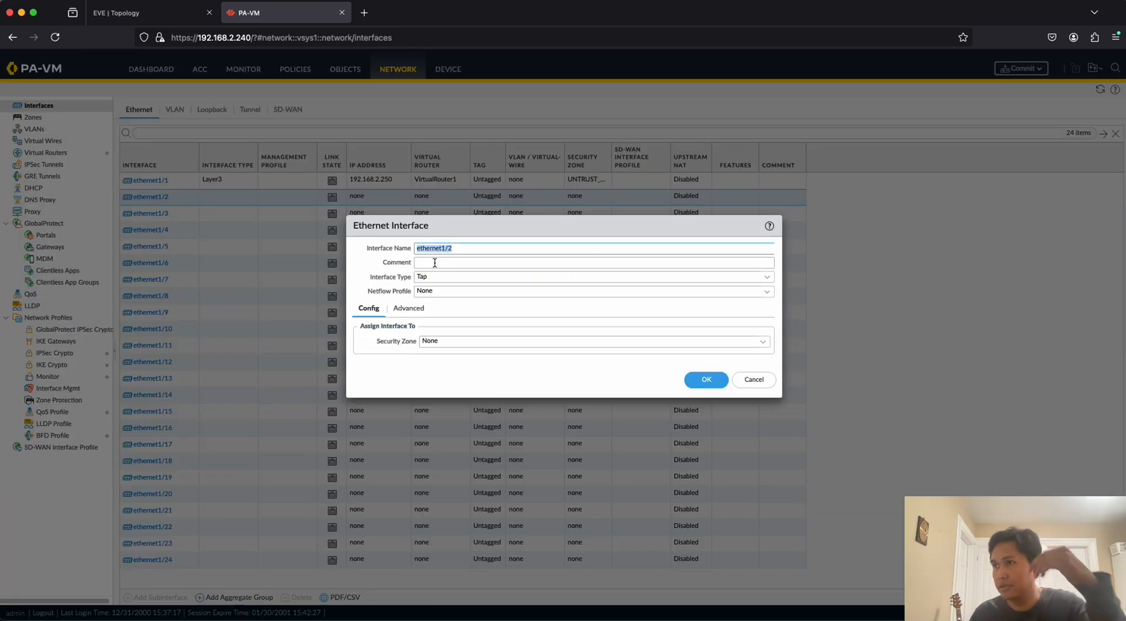
click(767, 278)
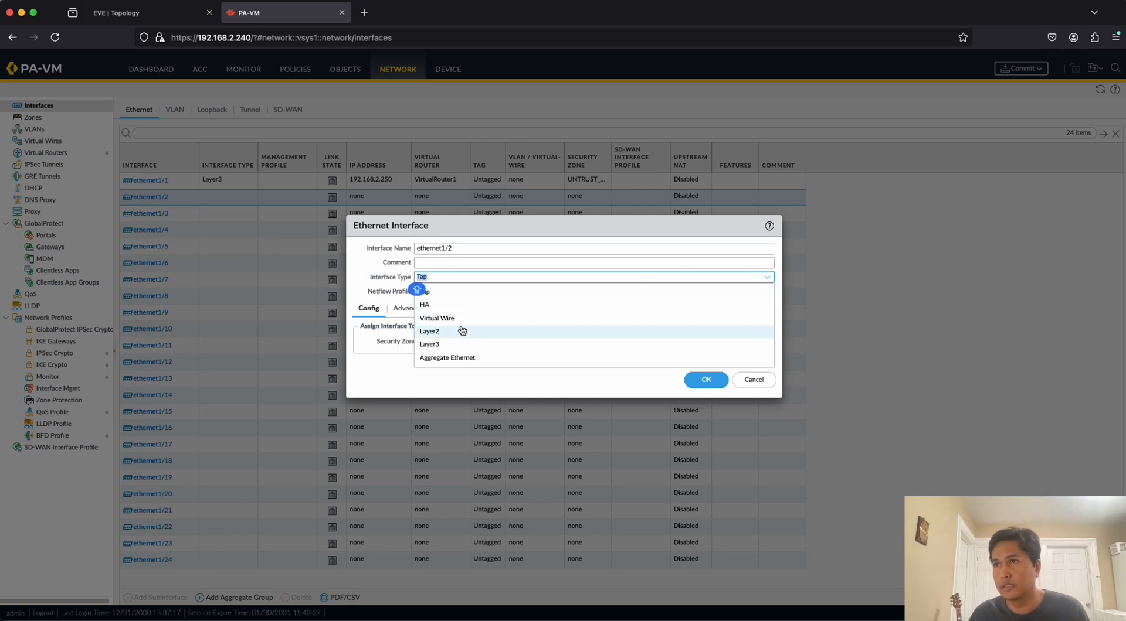
click(160, 16)
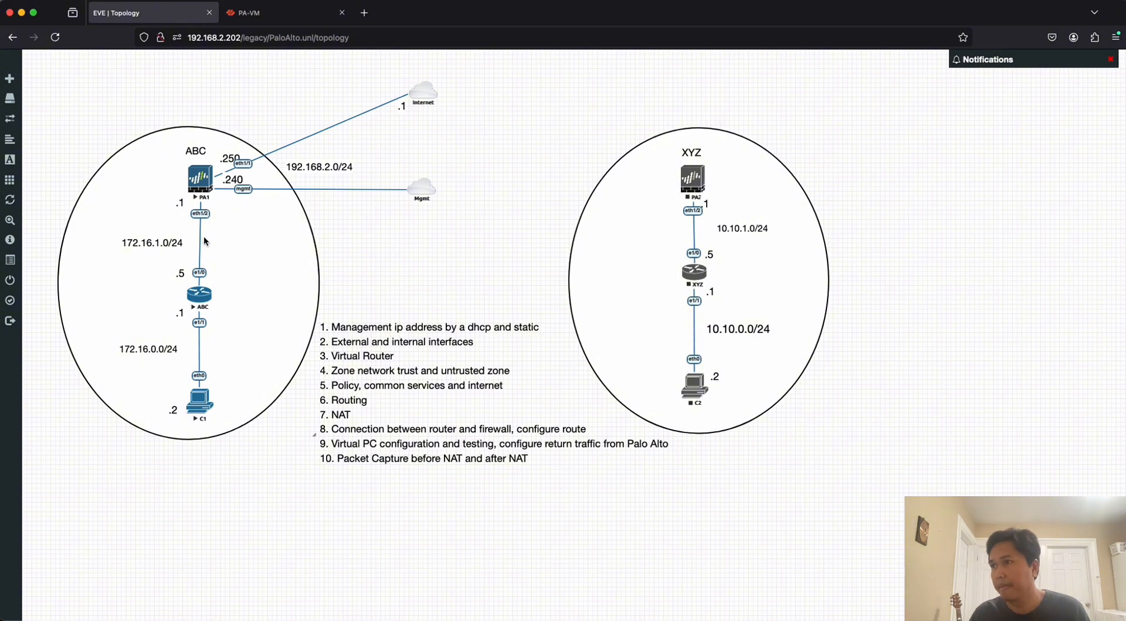
click(252, 12)
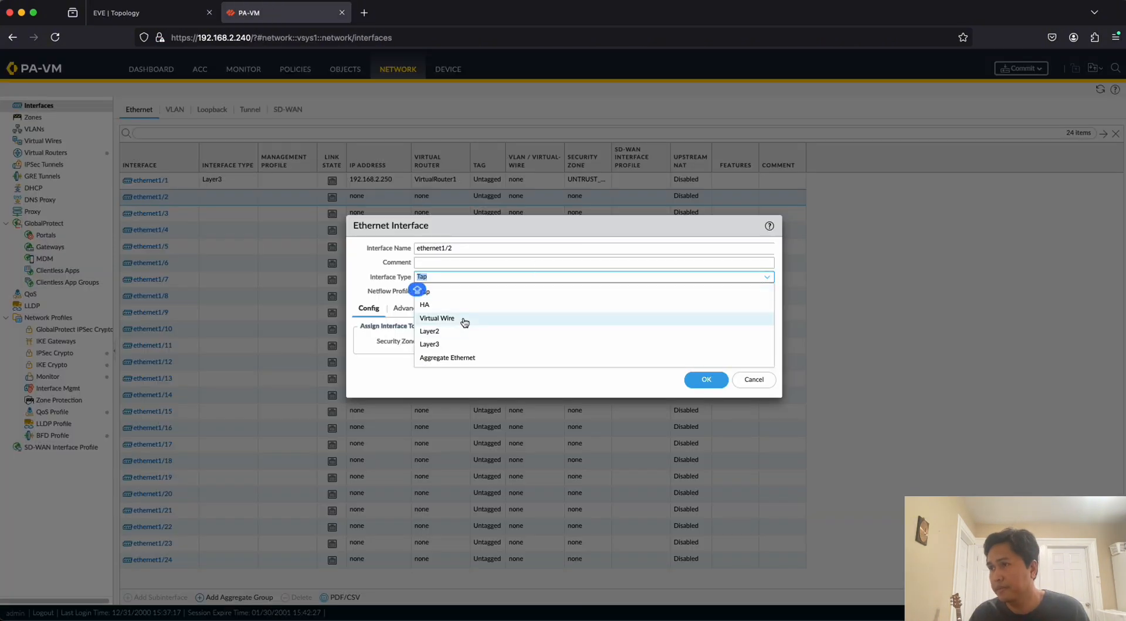
click(439, 346)
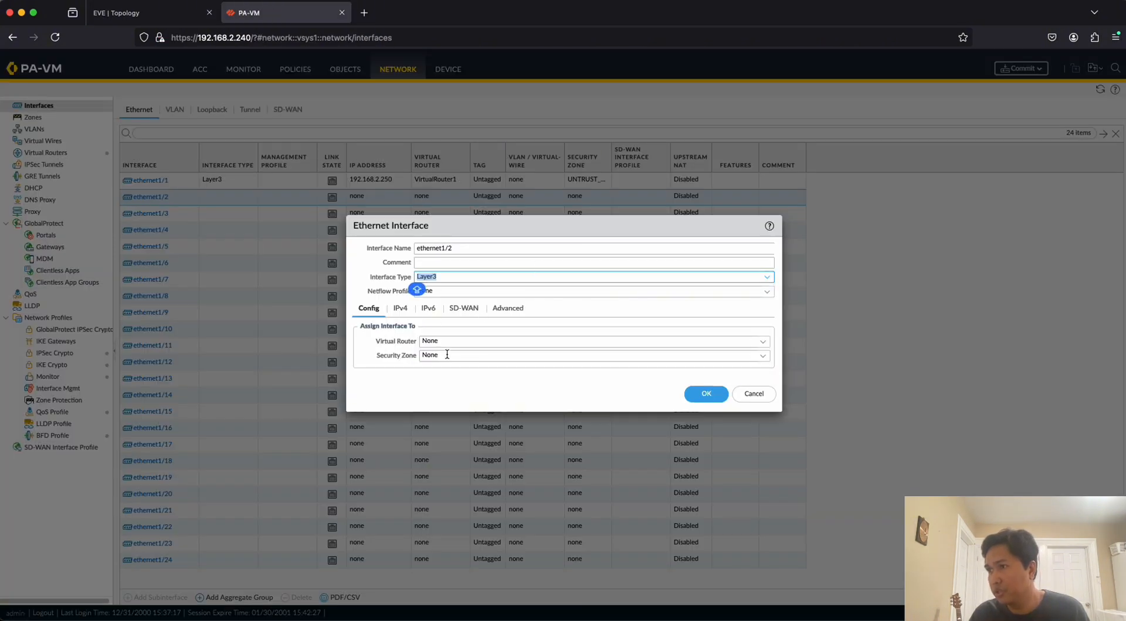
click(763, 344)
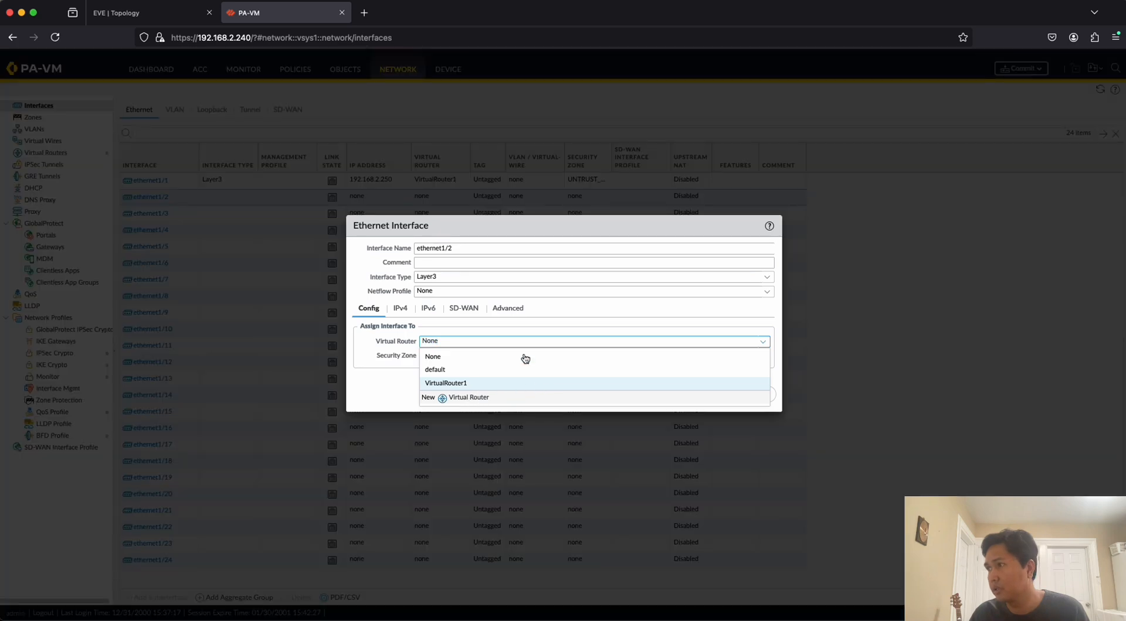
click(516, 398)
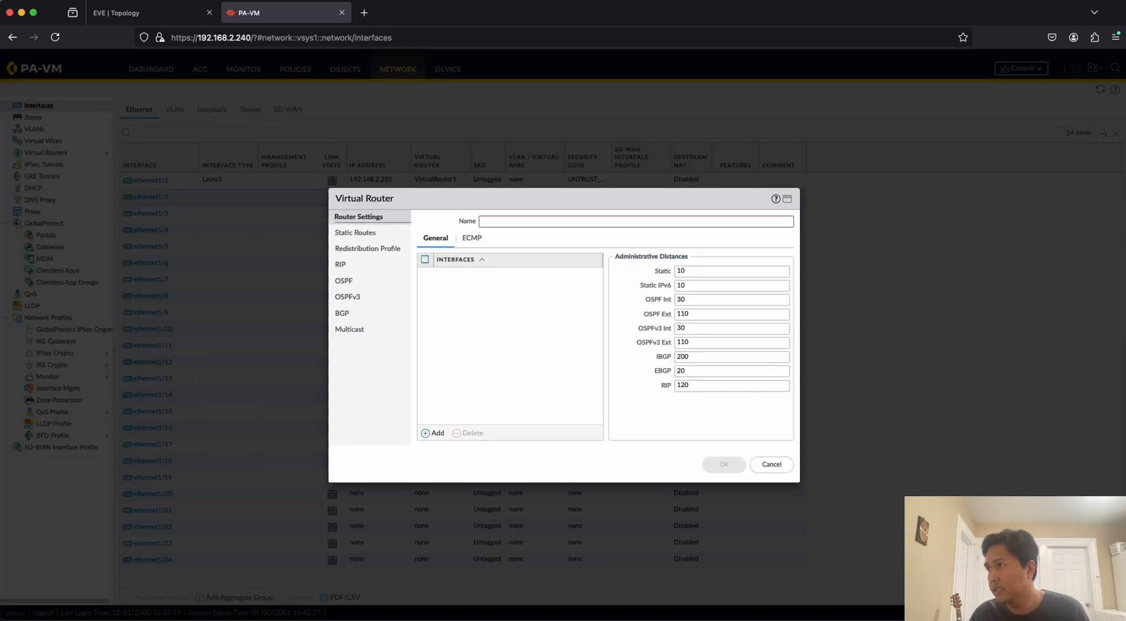
click(769, 465)
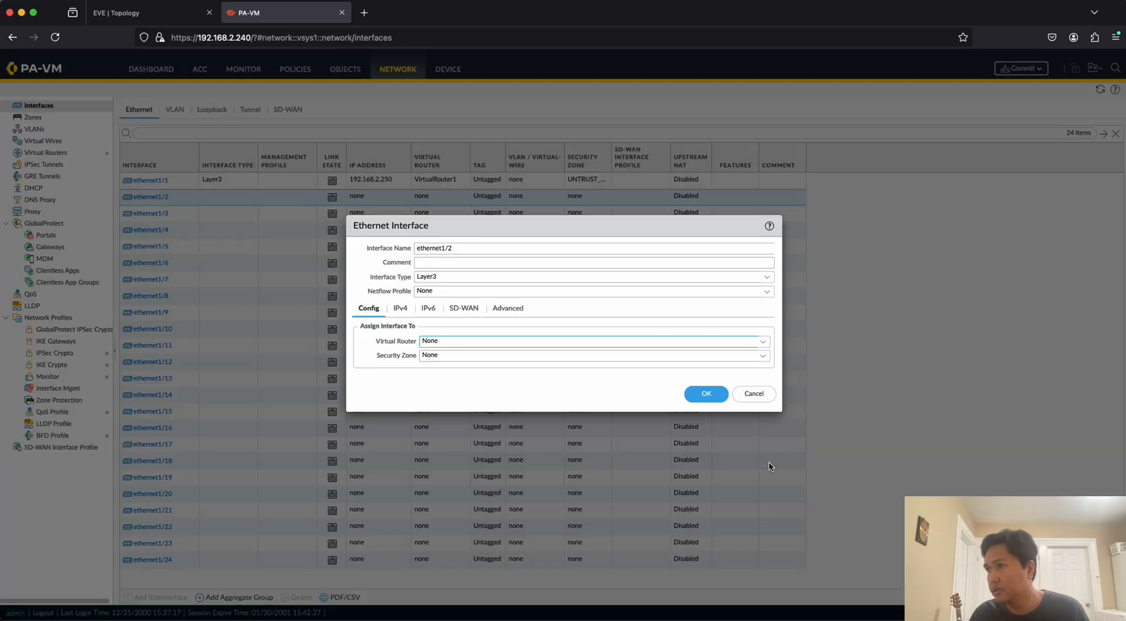
Assign ethernet1/2 to the existing virtual router VirtualRouter1.
click(770, 349)
click(504, 384)
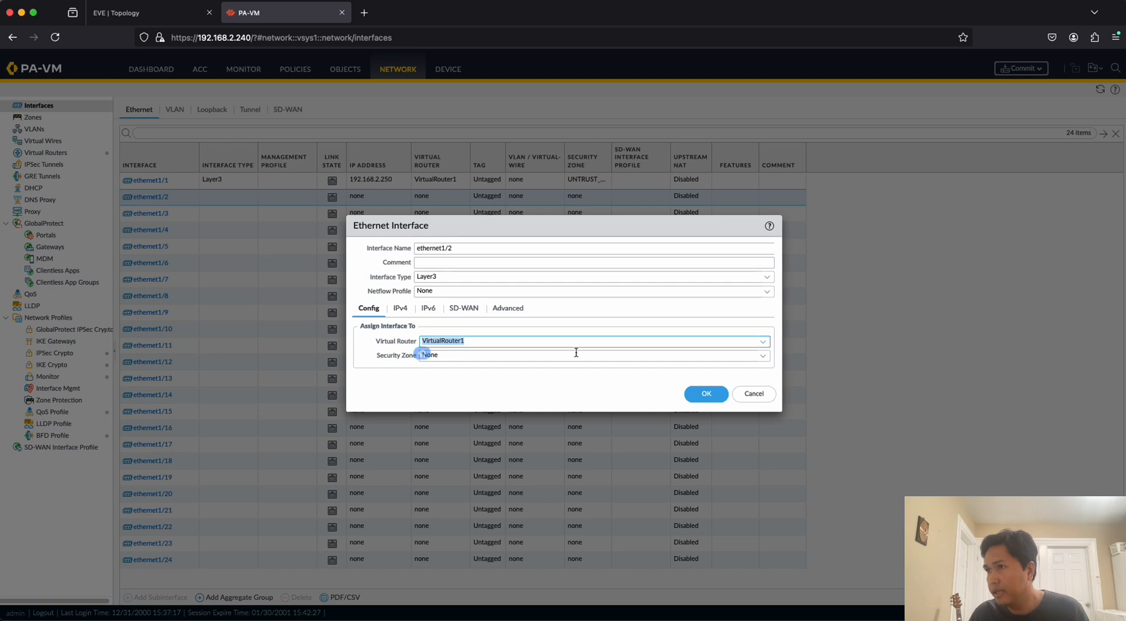
click(504, 371)
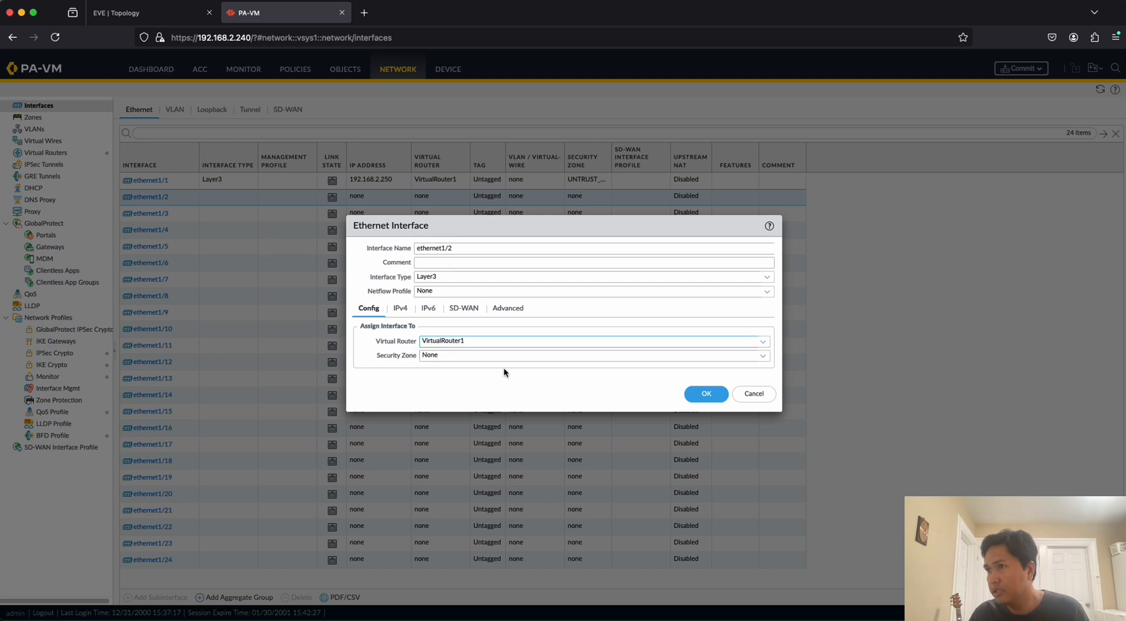
Create a security zone named TRUST_ZONE for ethernet1/2 and save the interface settings.
click(760, 358)
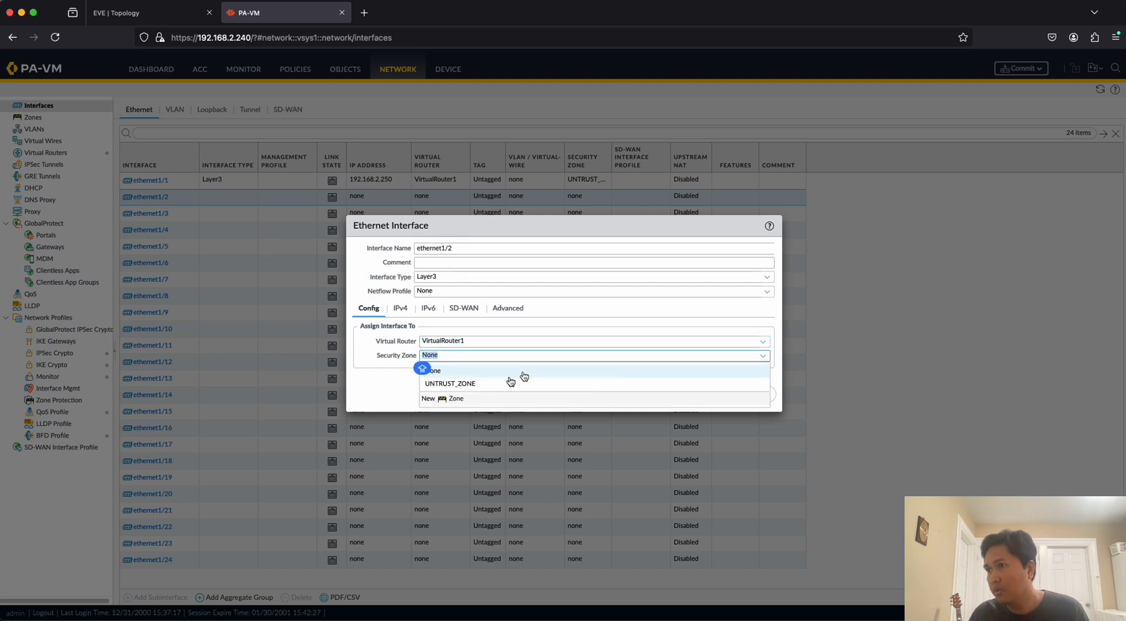
click(456, 401)
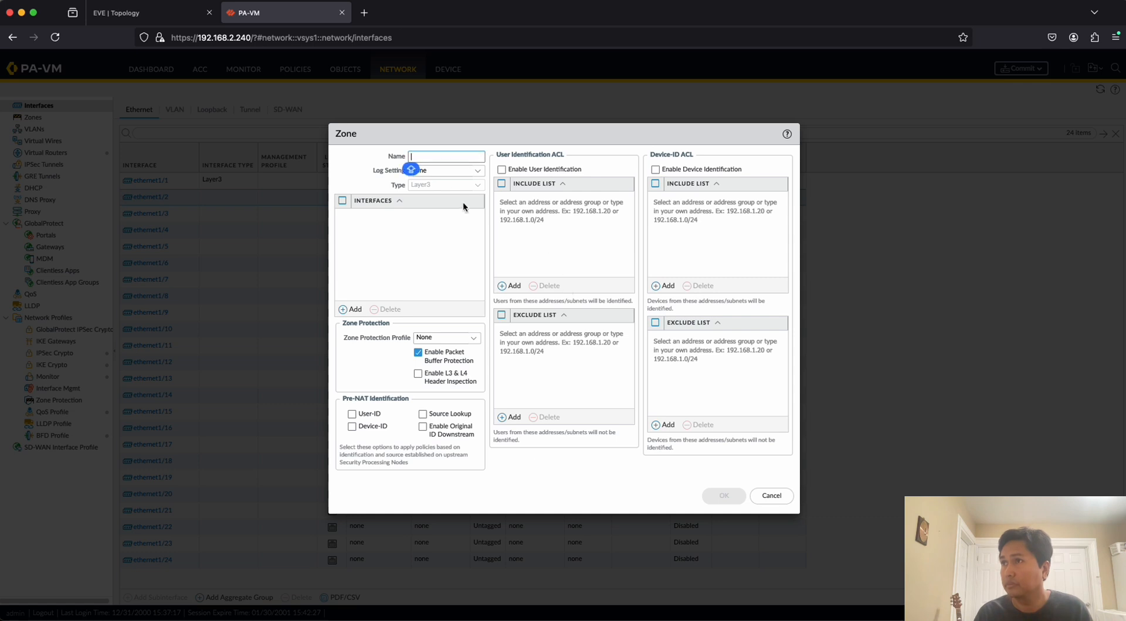
text(TU)
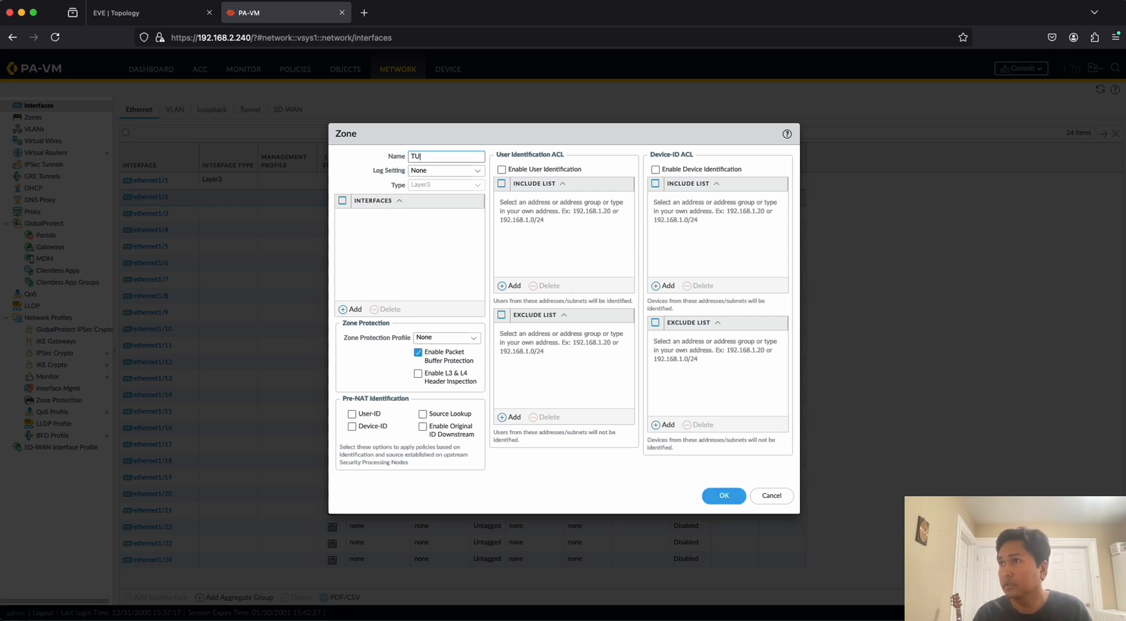
text(RS)
key(BackSpace)
key(BackSpace)
key(BackSpace)
text(RUST)
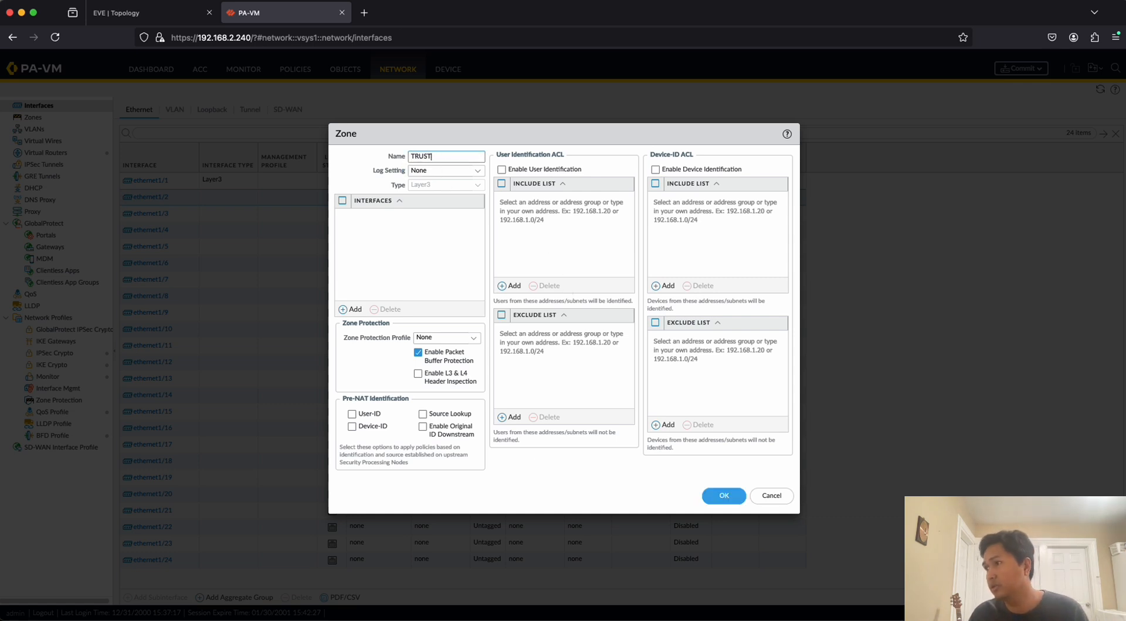
text(_ZONE)
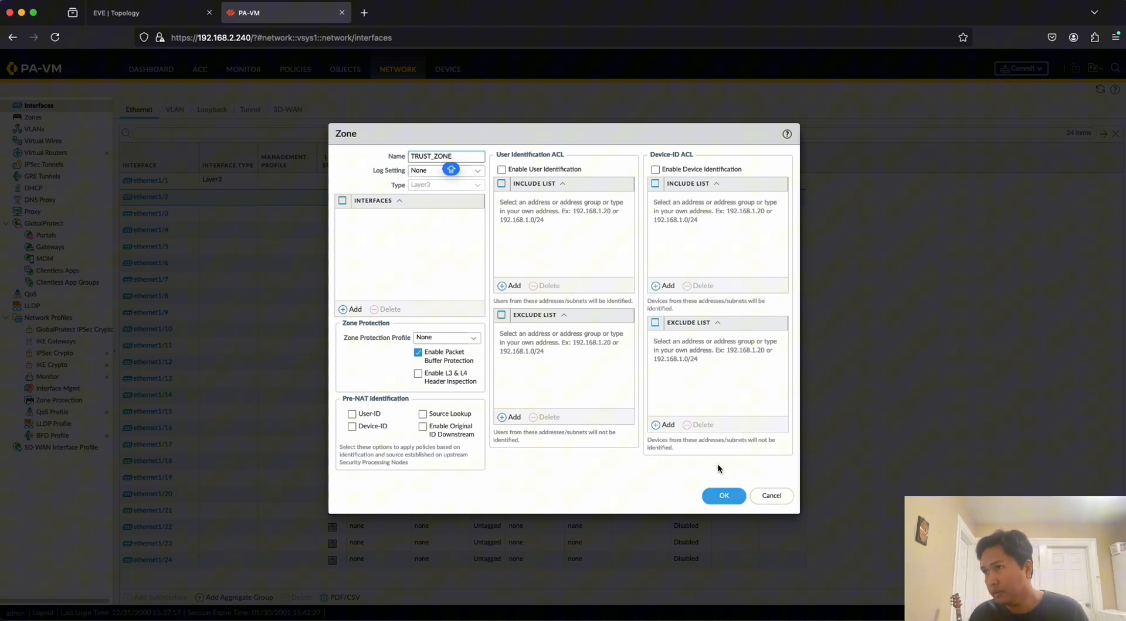
click(724, 495)
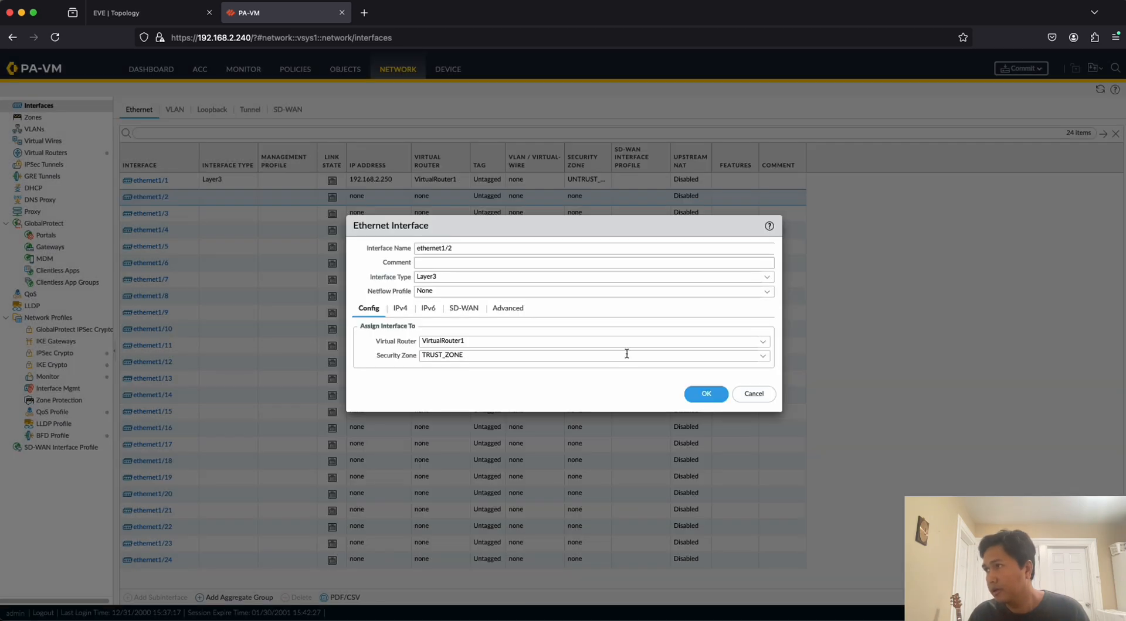
click(707, 394)
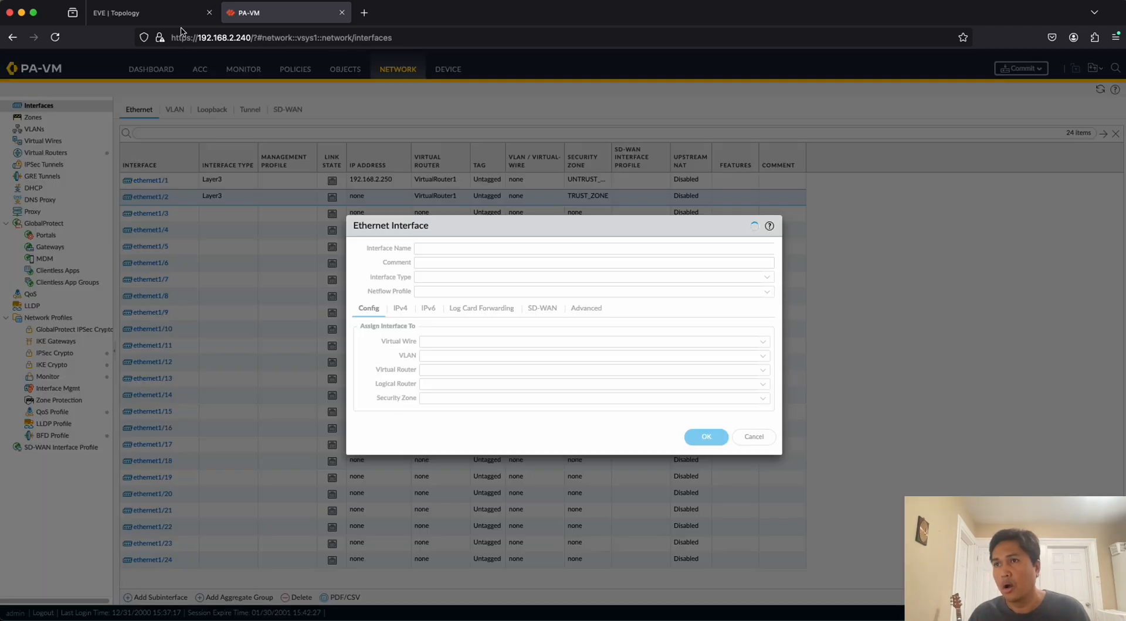
Check PA1's internal subnet in the EVE topology and add a new static IPv4 address object named 172.16.1.1 to ethernet1/2.
click(152, 13)
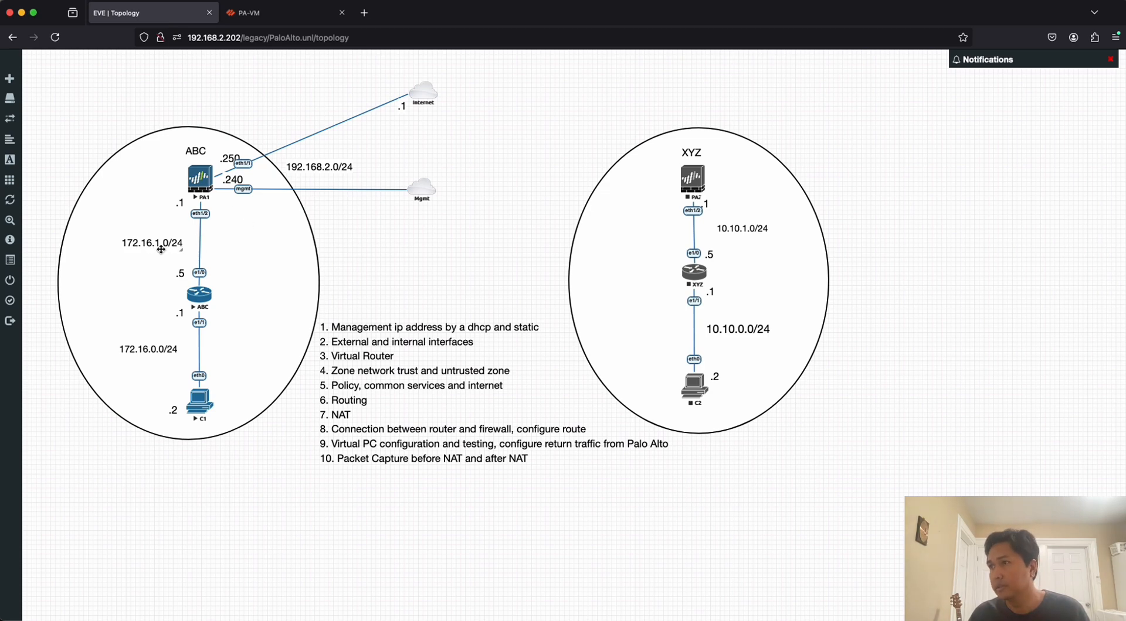
click(275, 13)
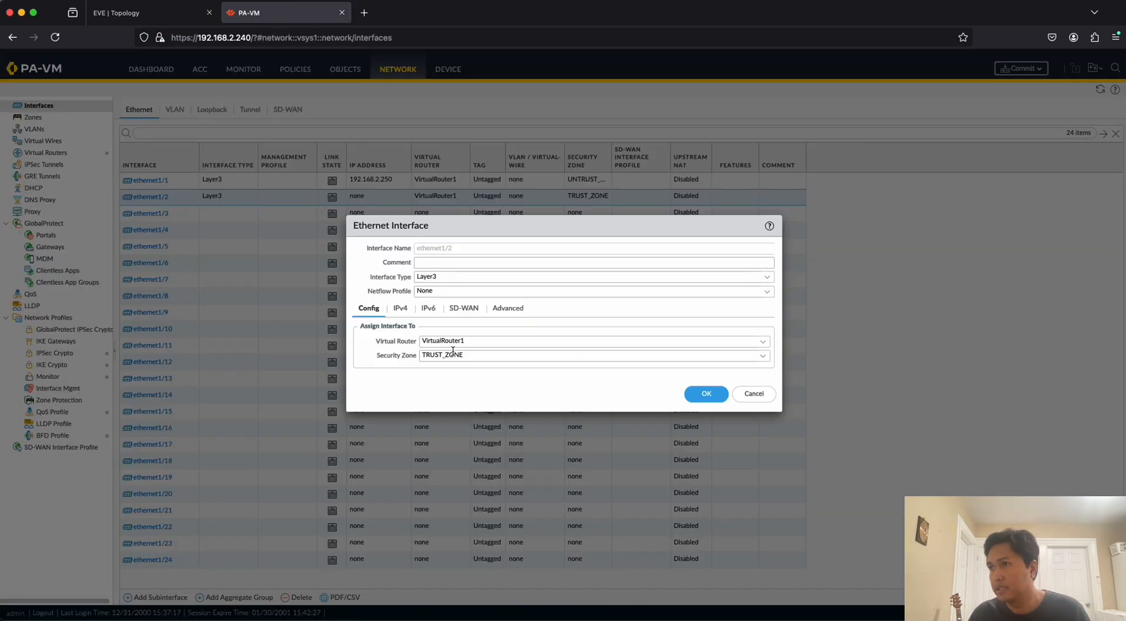
click(399, 309)
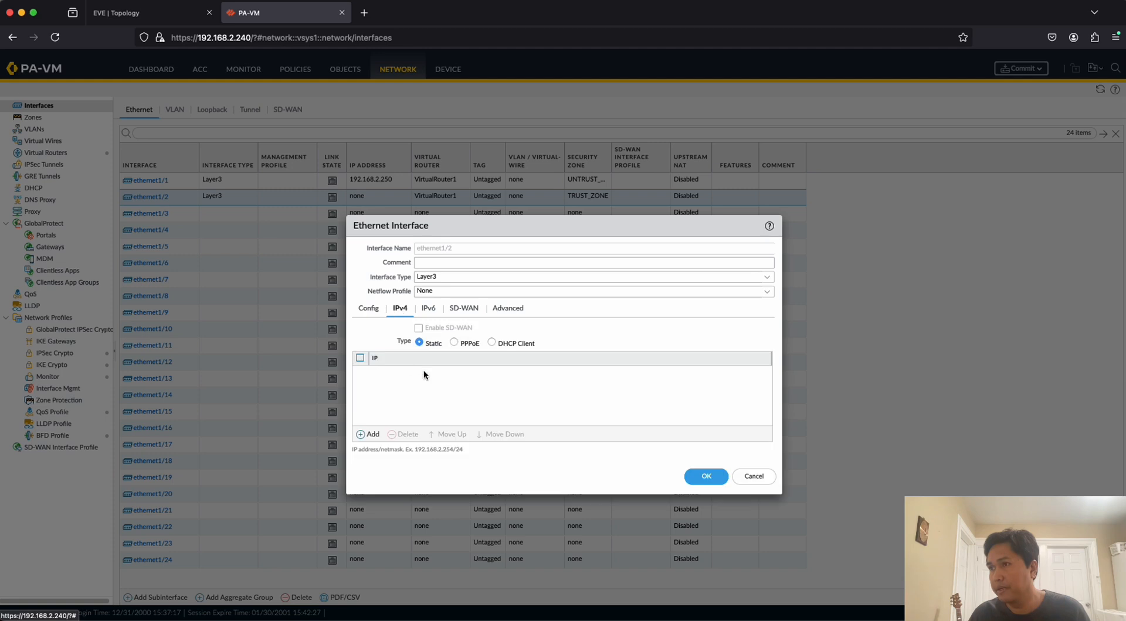
click(372, 435)
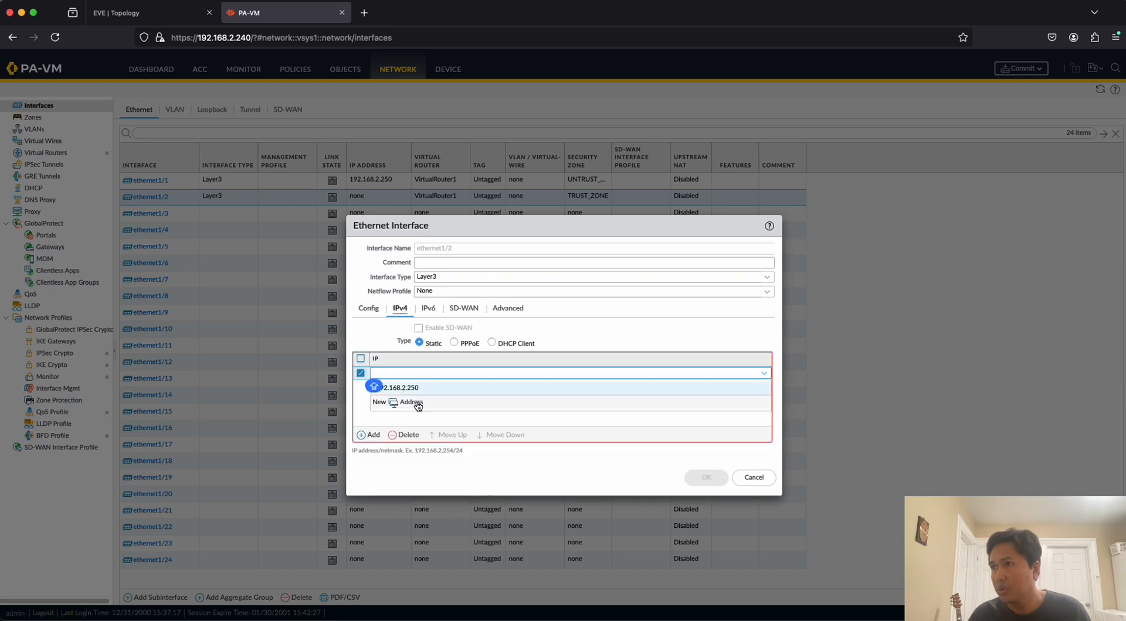
click(417, 404)
text(17)
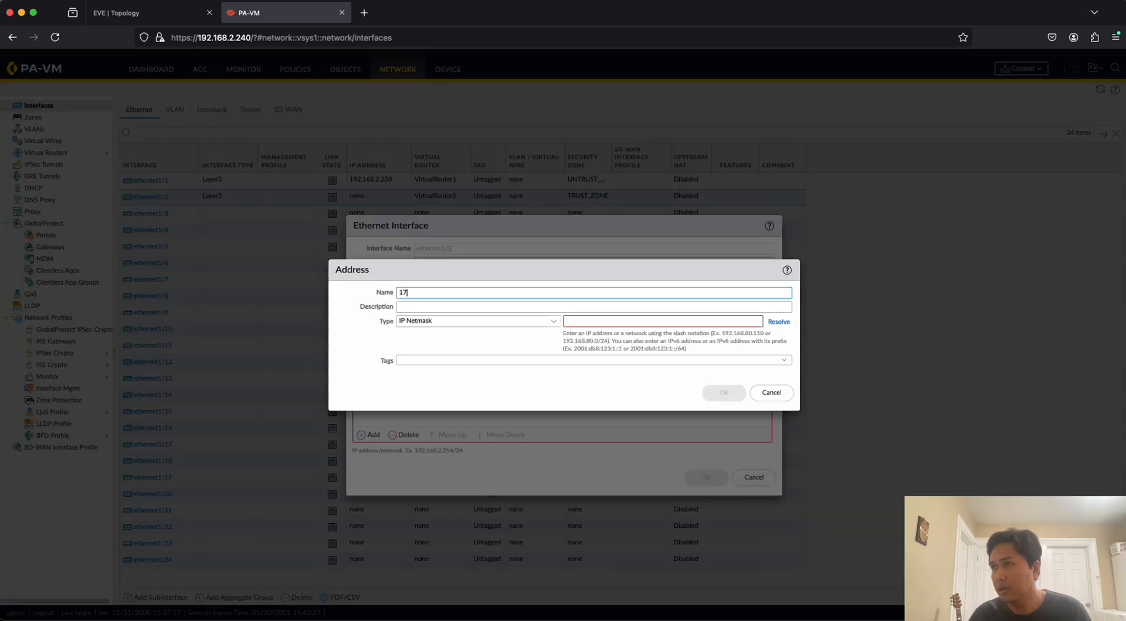
text(2.16.1.1)
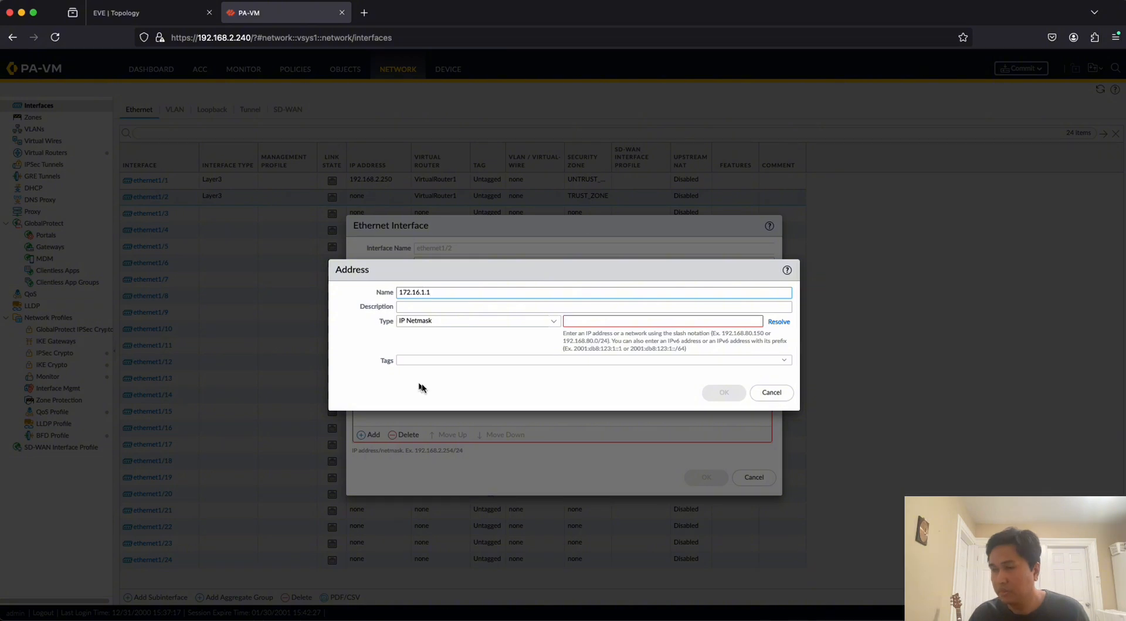
key(Caps_Lock)
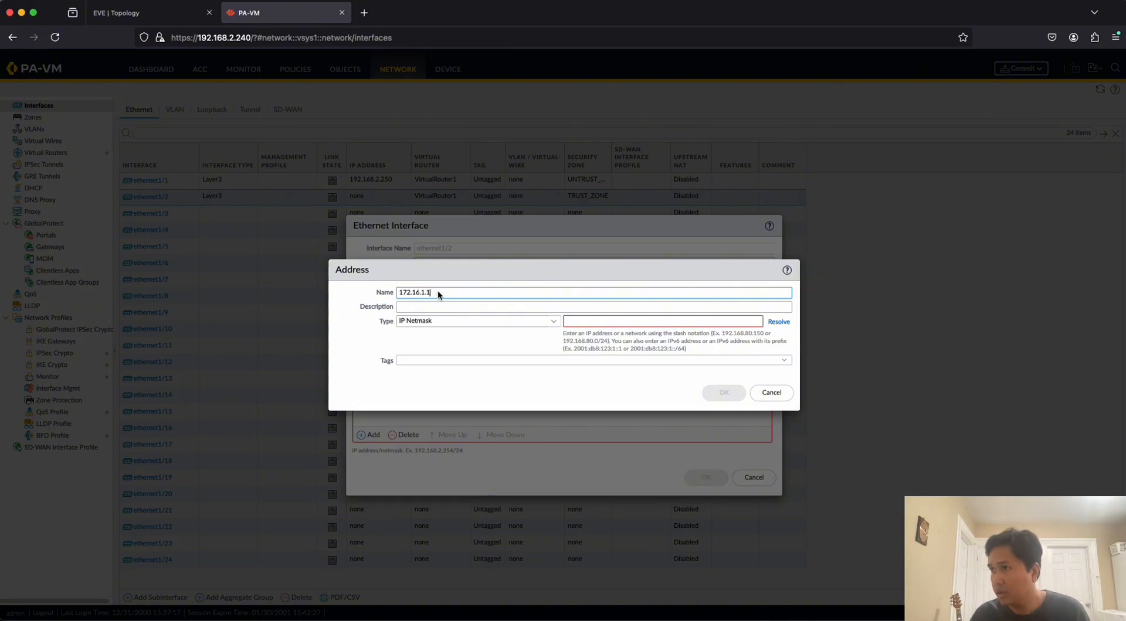
Set the address object's IP netmask to 172.16.1.1/24 and save it together with the ethernet1/2 settings.
click(587, 322)
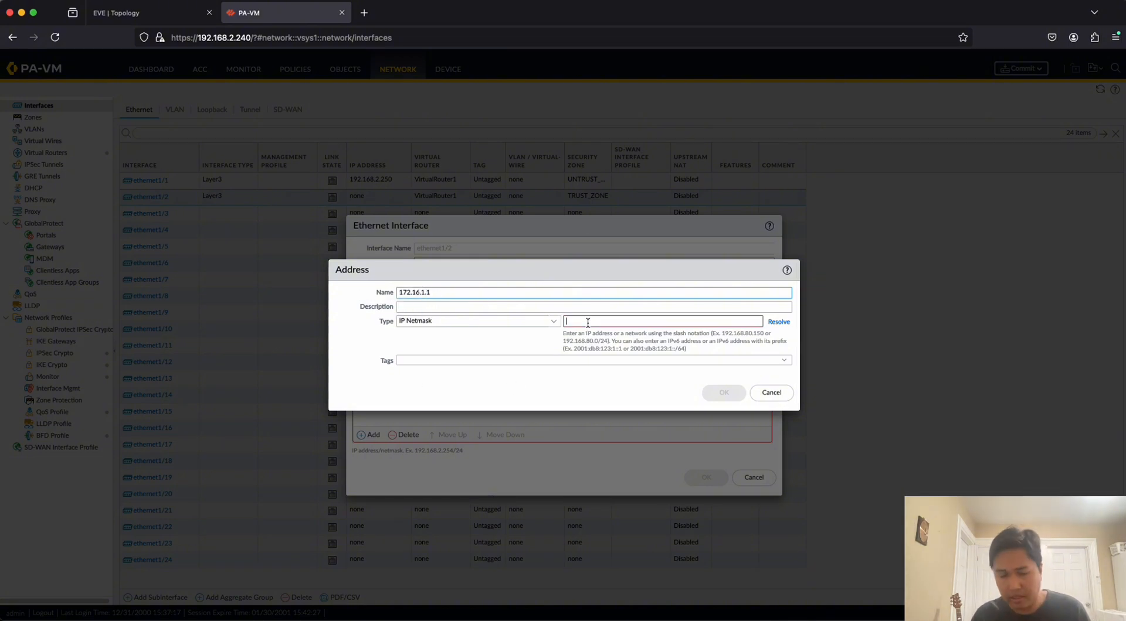
text(172.16.1.1/2)
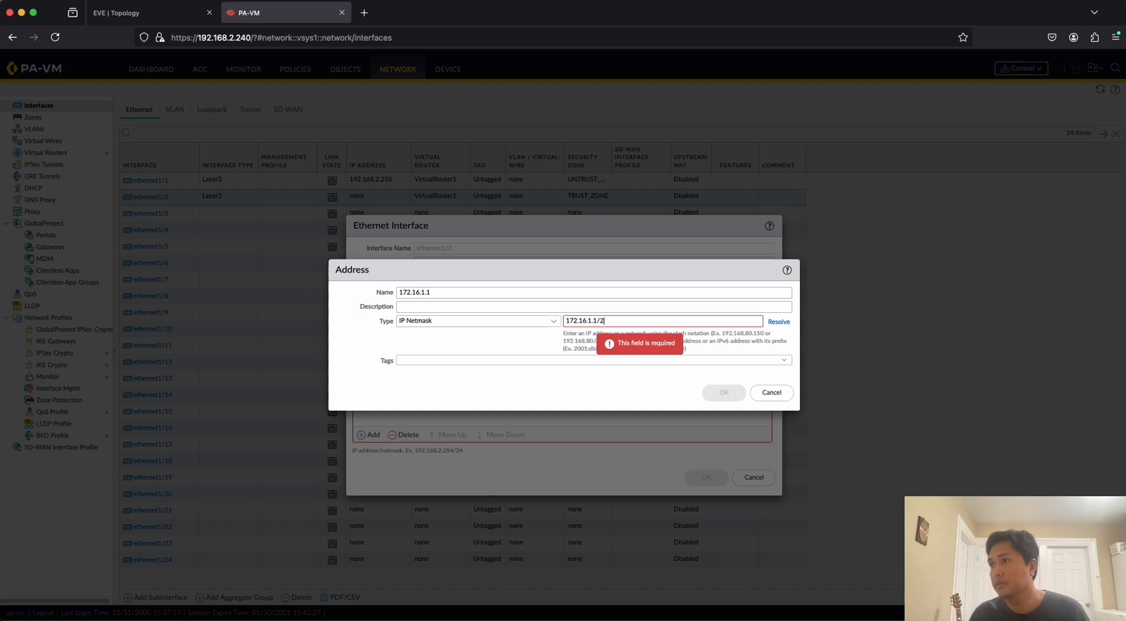
text(4)
click(721, 393)
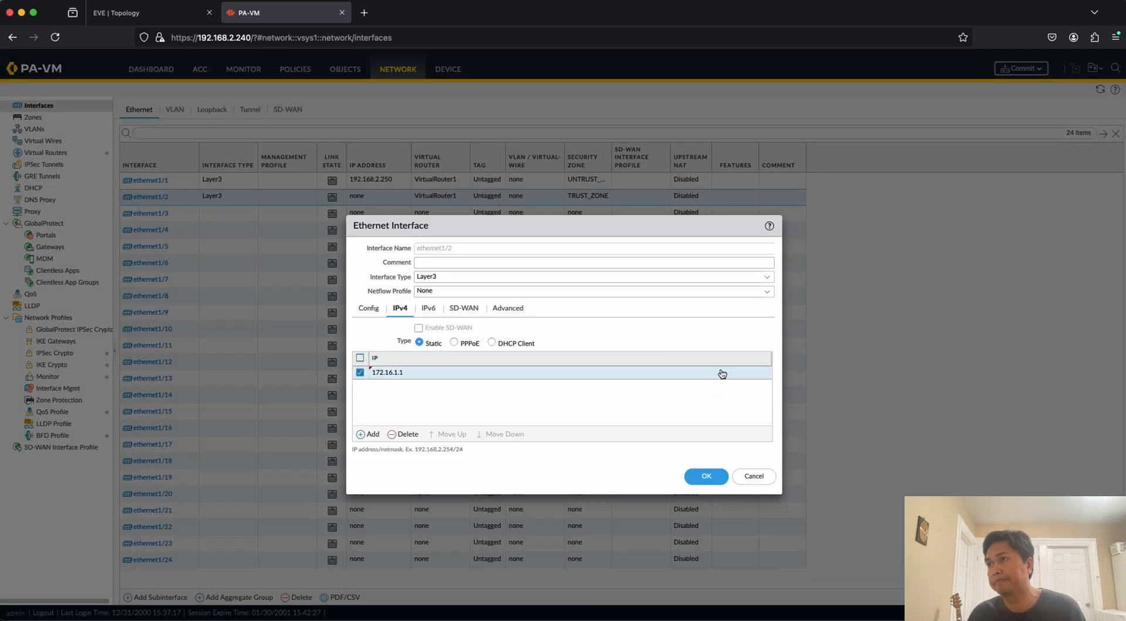
click(706, 476)
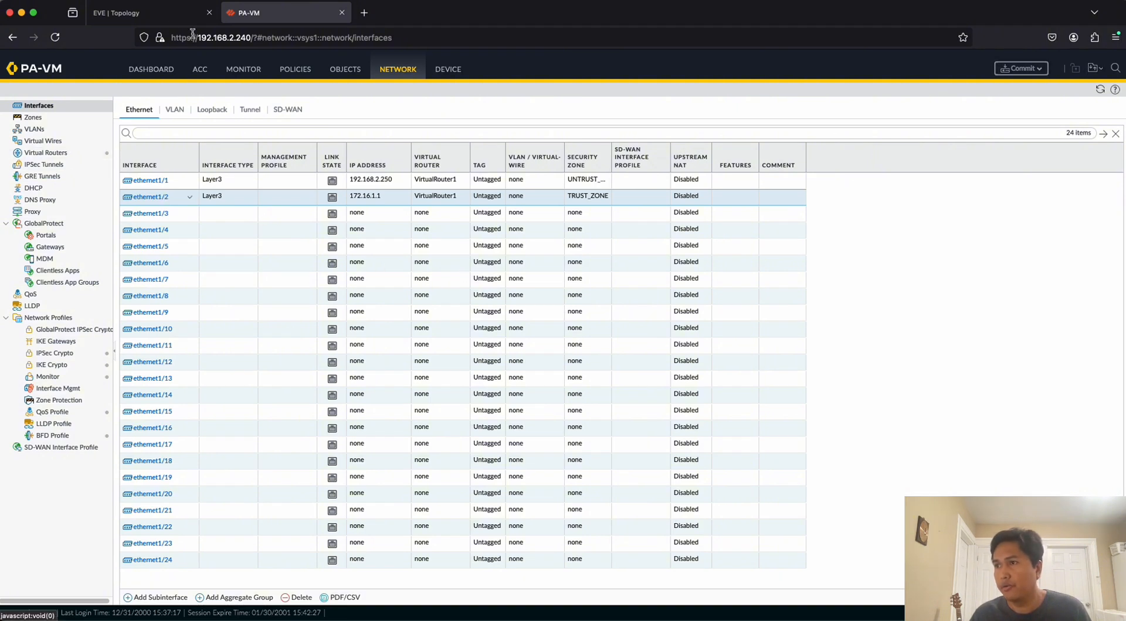
Review the EVE topology's task list, then create a security policy rule named COMMON_SERVICES with rule type interzone.
click(146, 13)
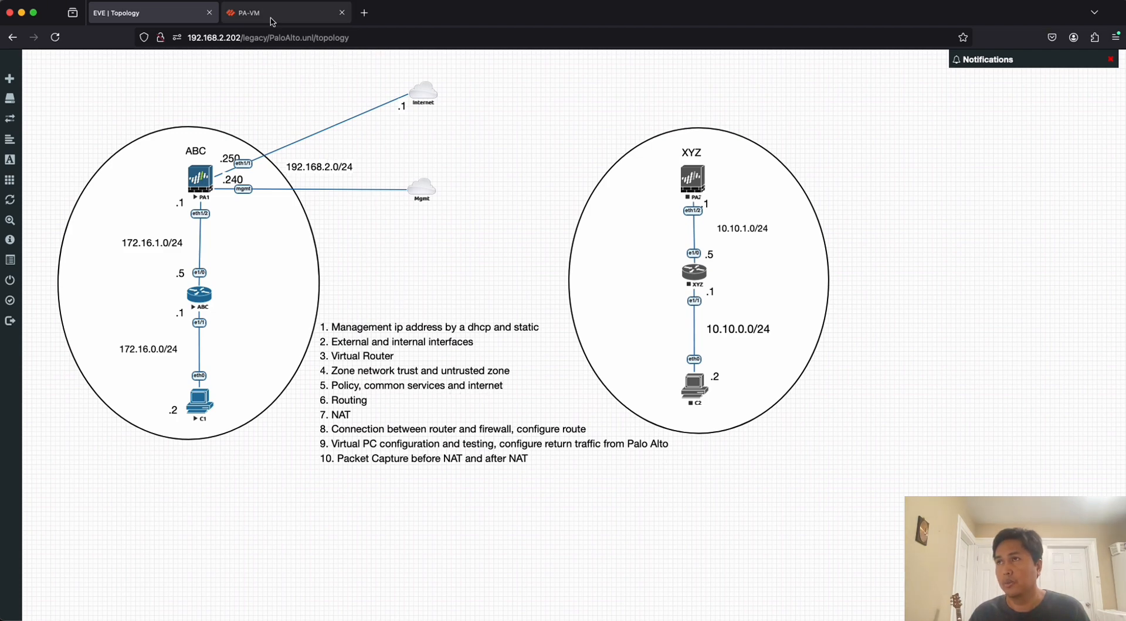
click(273, 18)
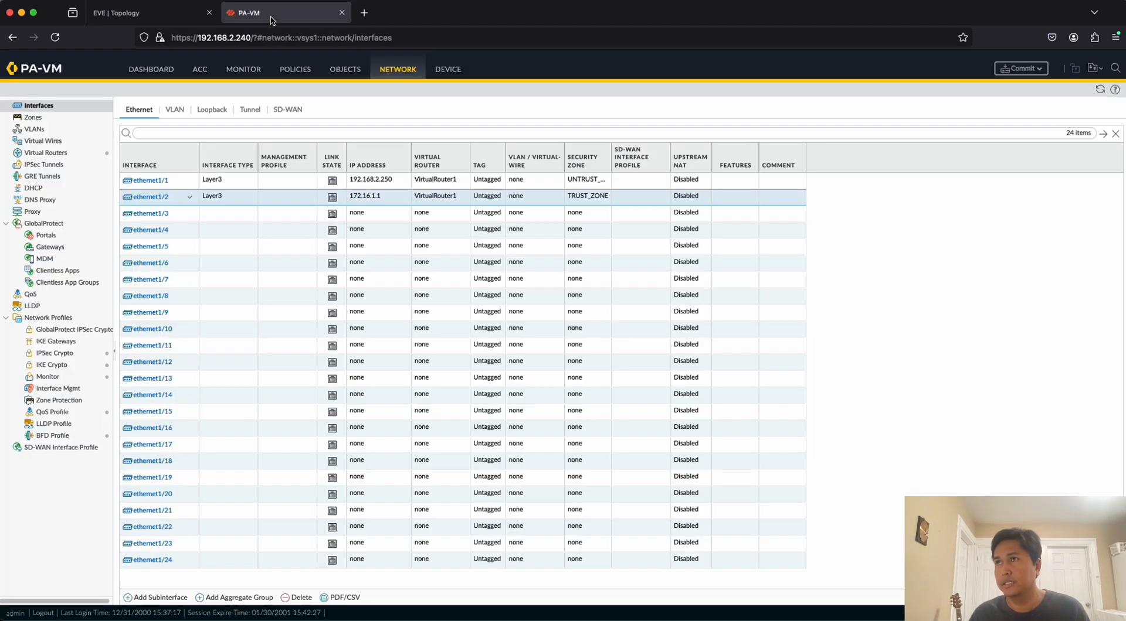
click(296, 70)
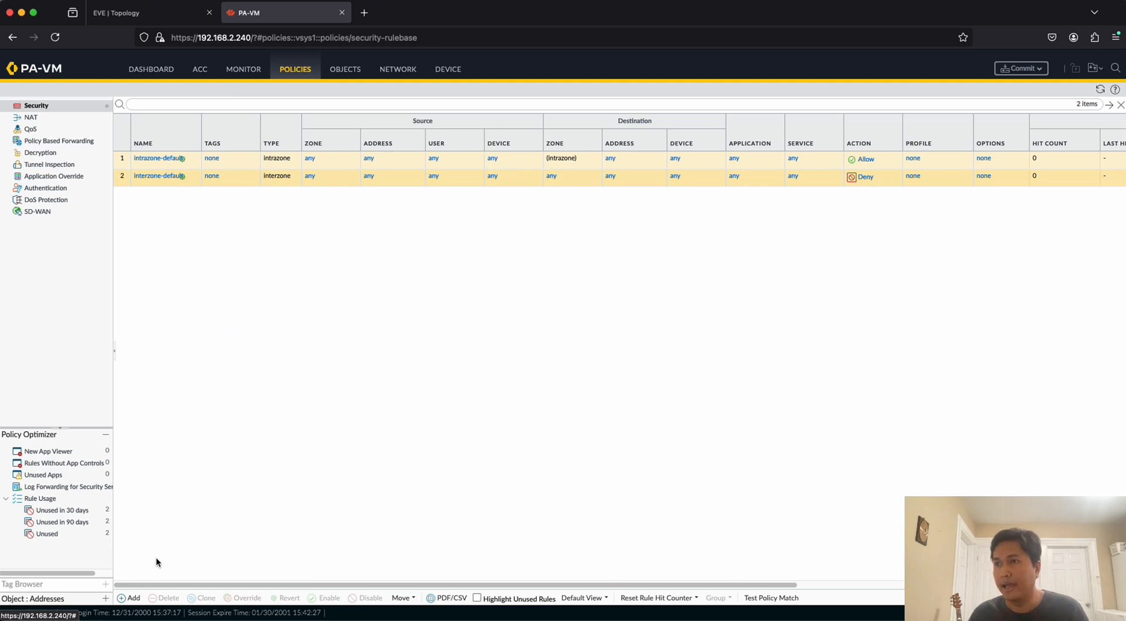
click(130, 598)
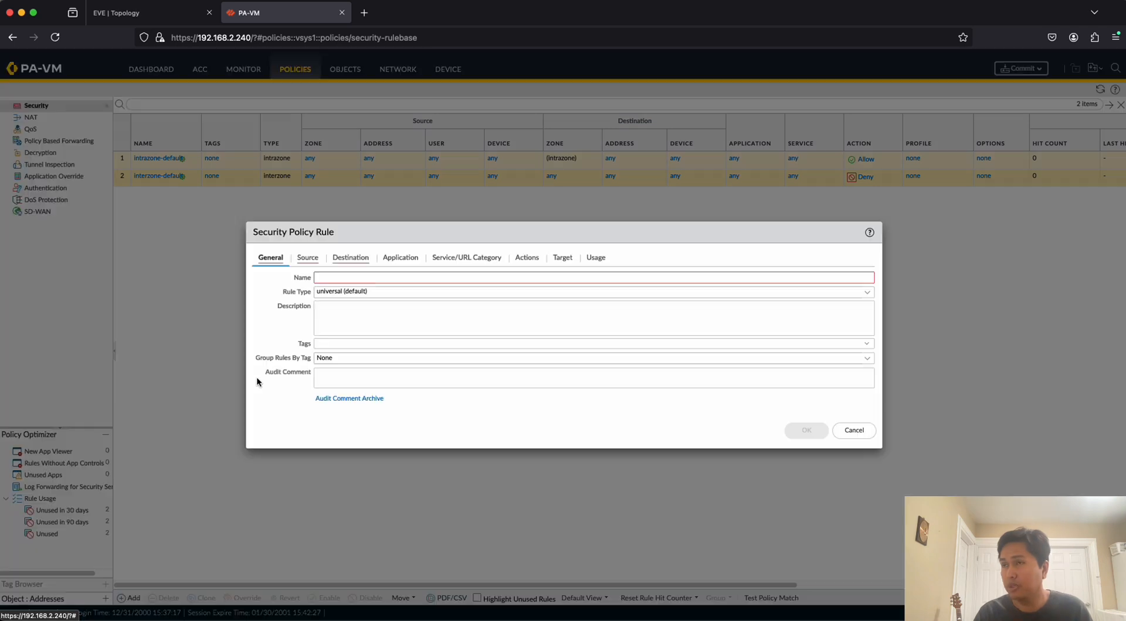
click(340, 278)
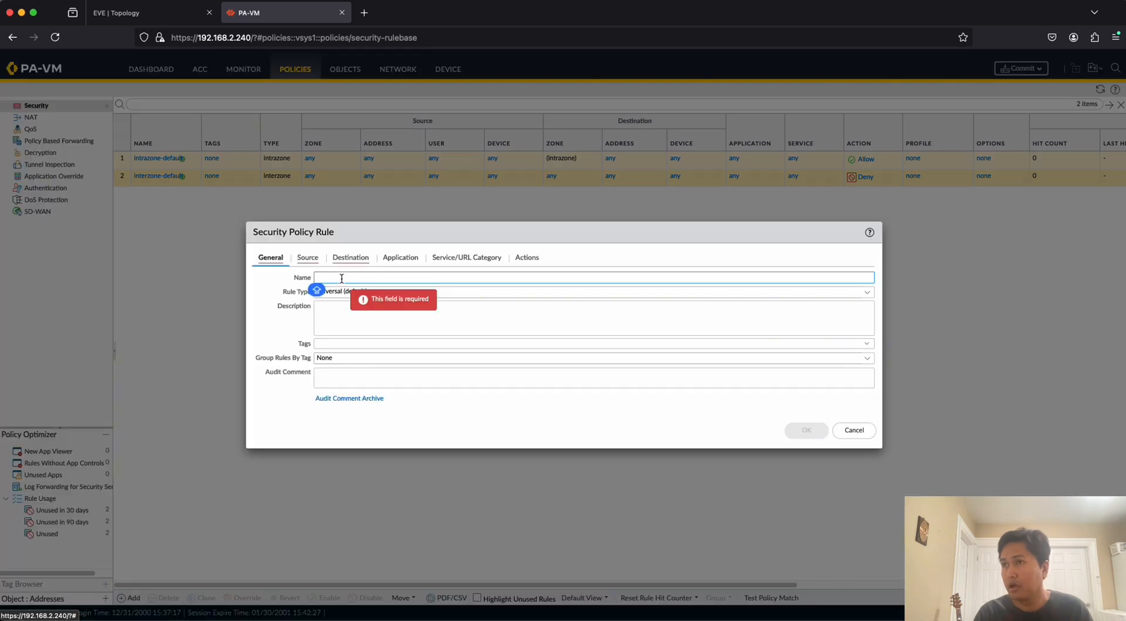
text(COMMON)
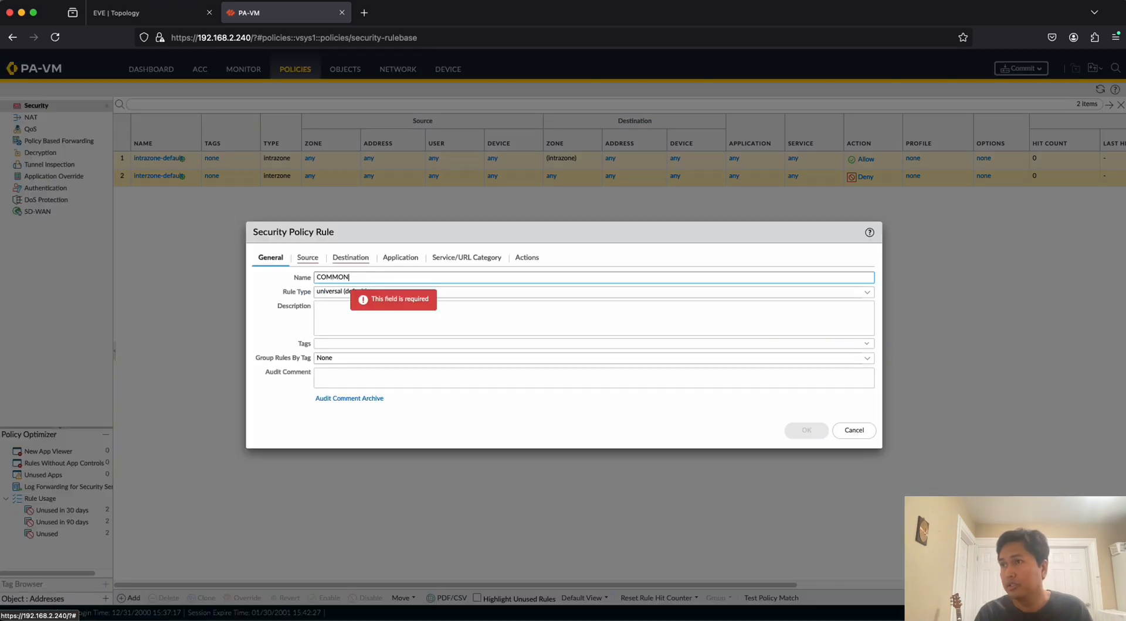
text(_SERVICES)
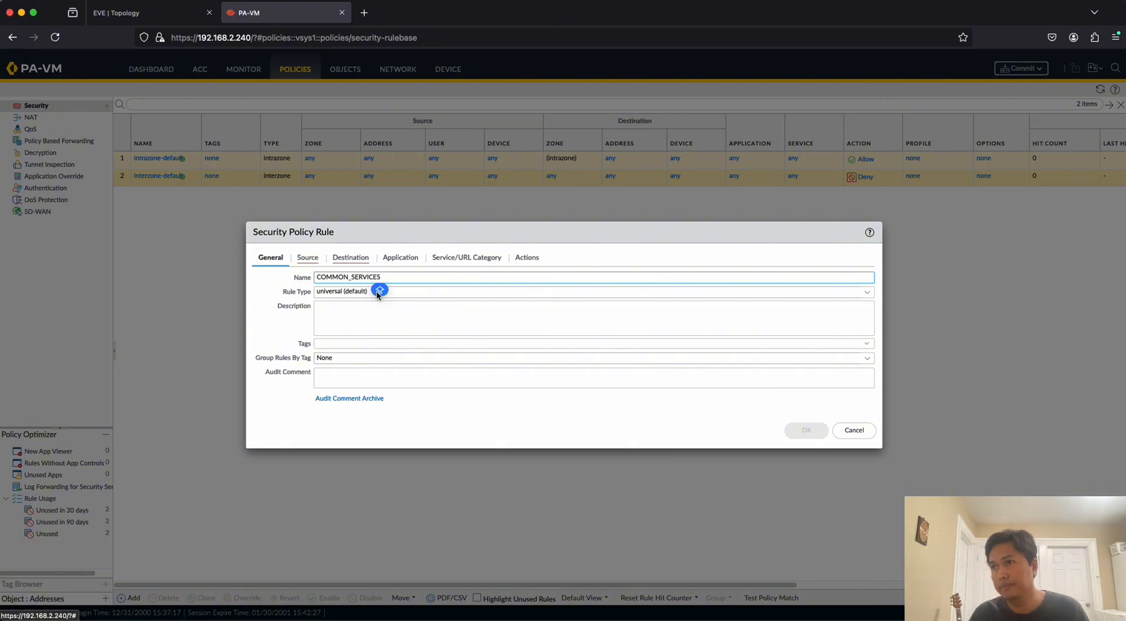
click(350, 291)
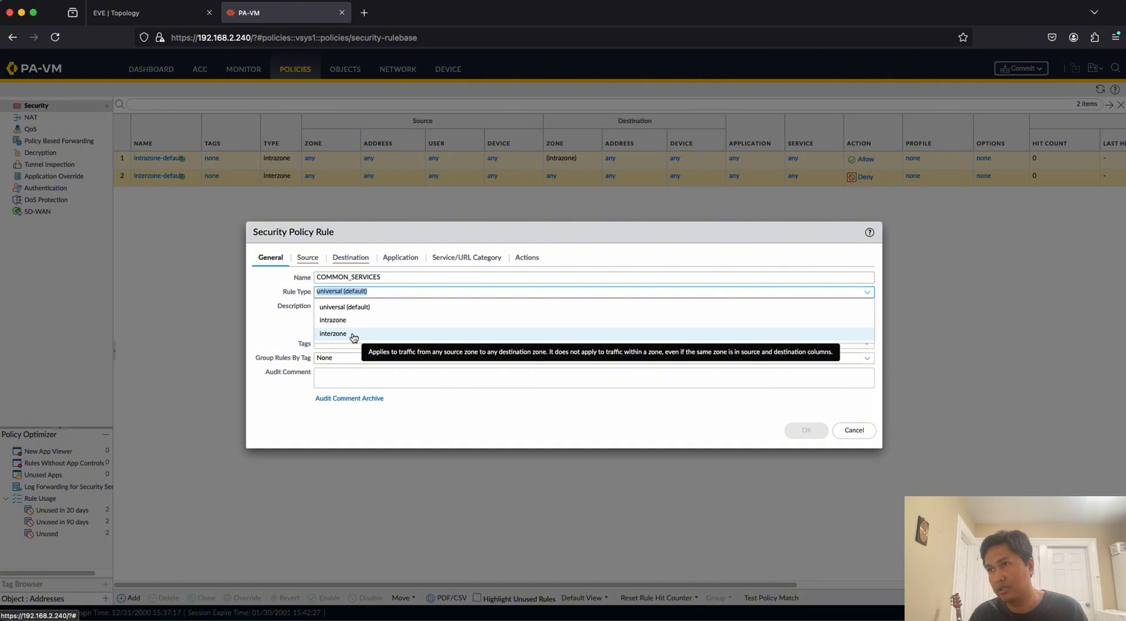
click(353, 335)
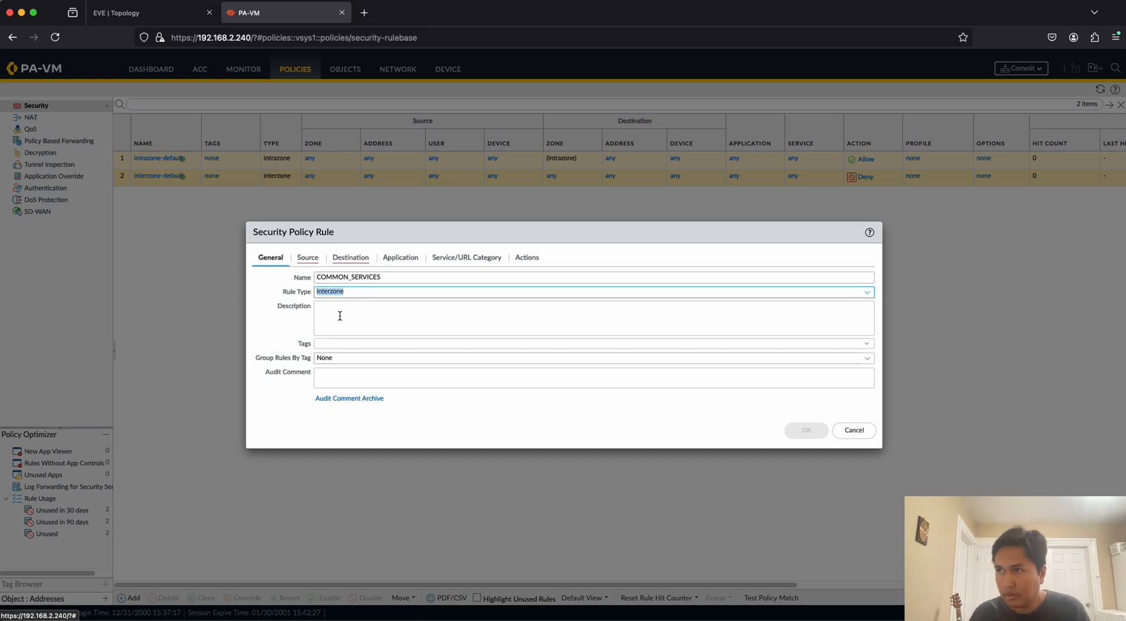
Add TRUST_ZONE as the source zone of the COMMON_SERVICES rule.
click(307, 258)
click(270, 406)
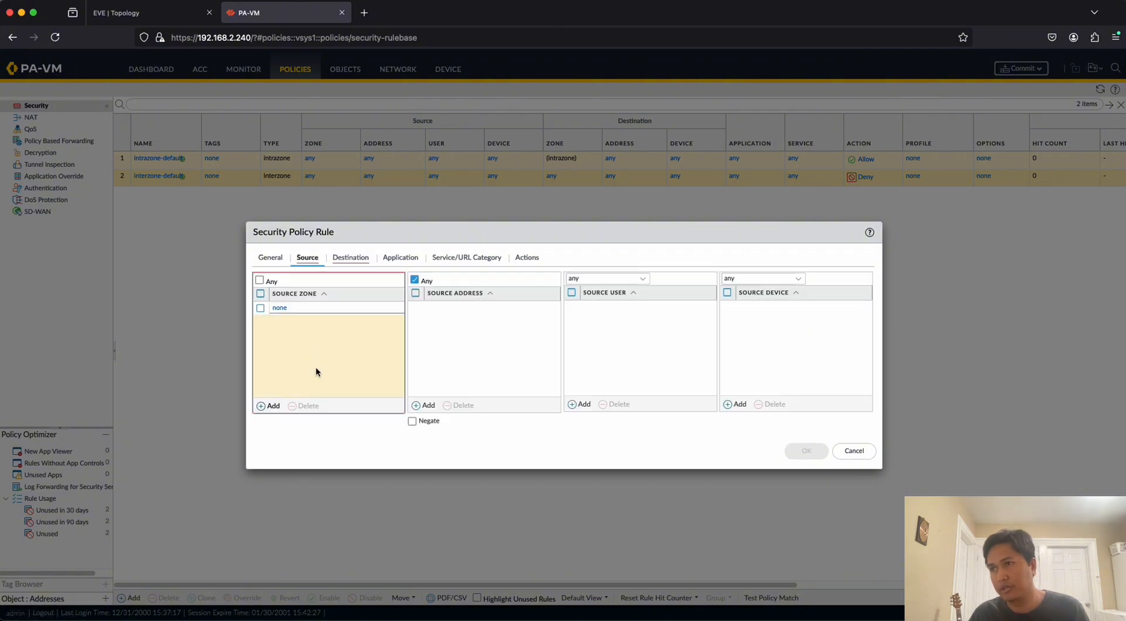
click(300, 330)
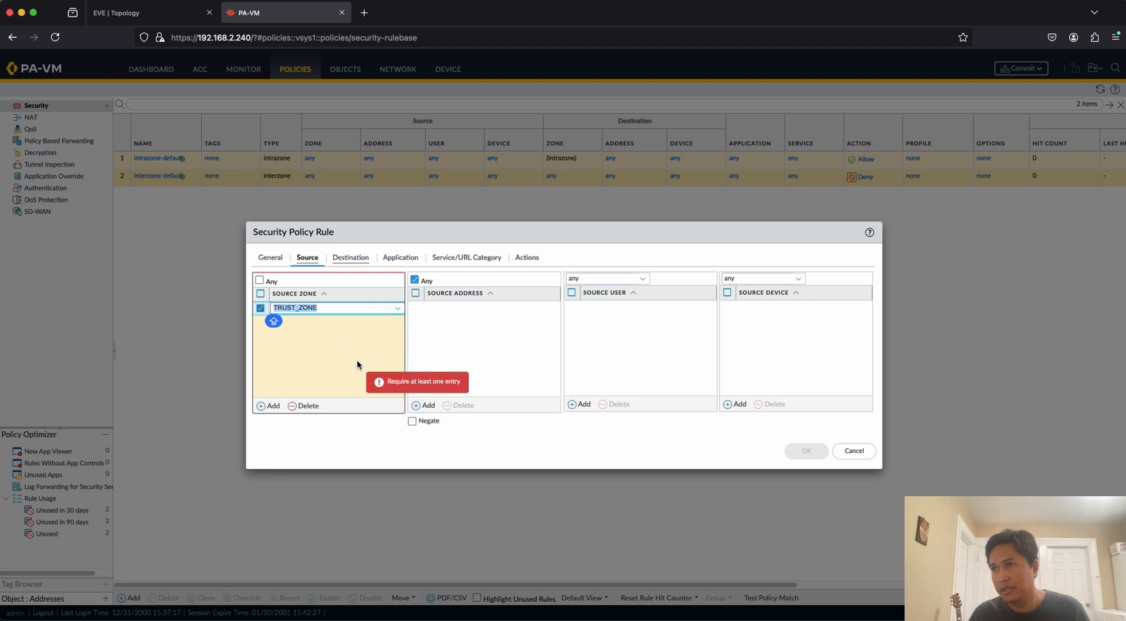
click(476, 342)
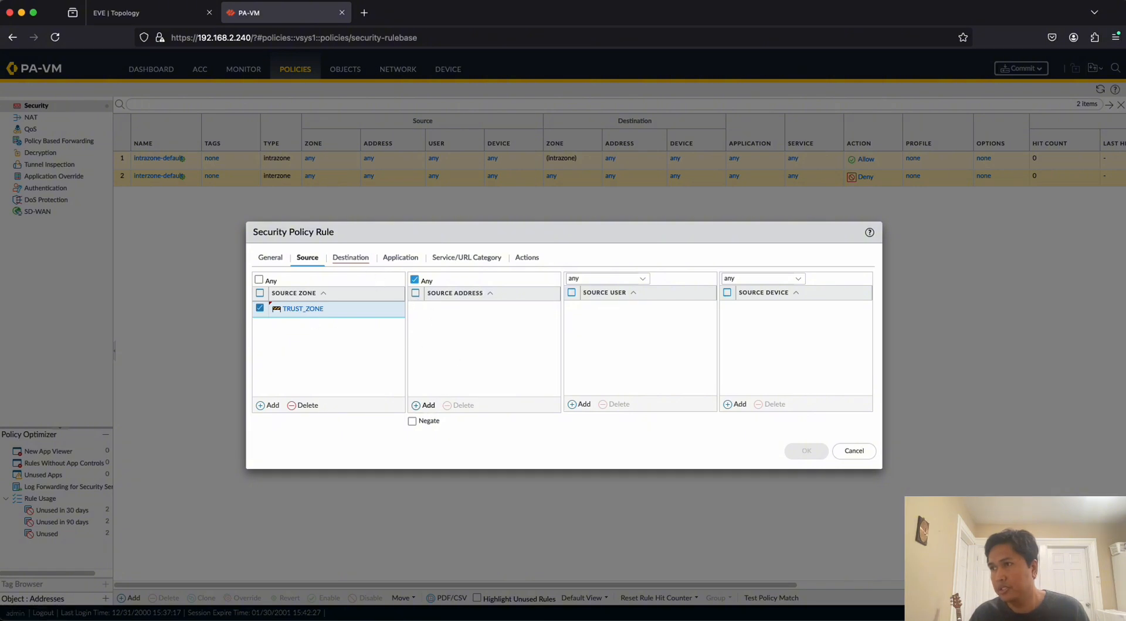
click(428, 405)
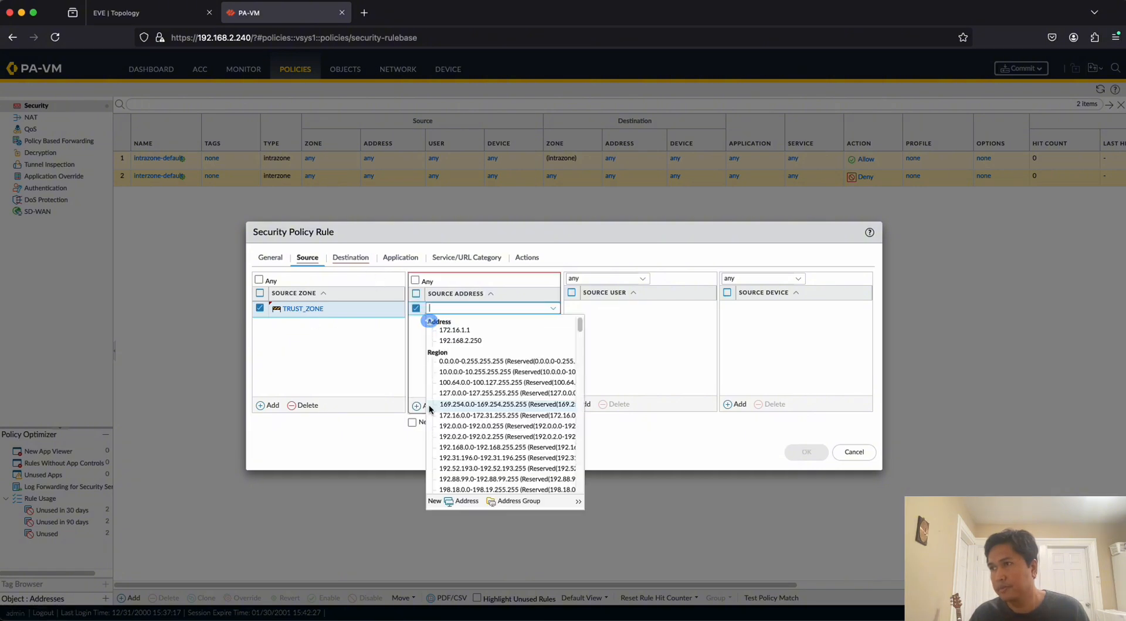
click(368, 364)
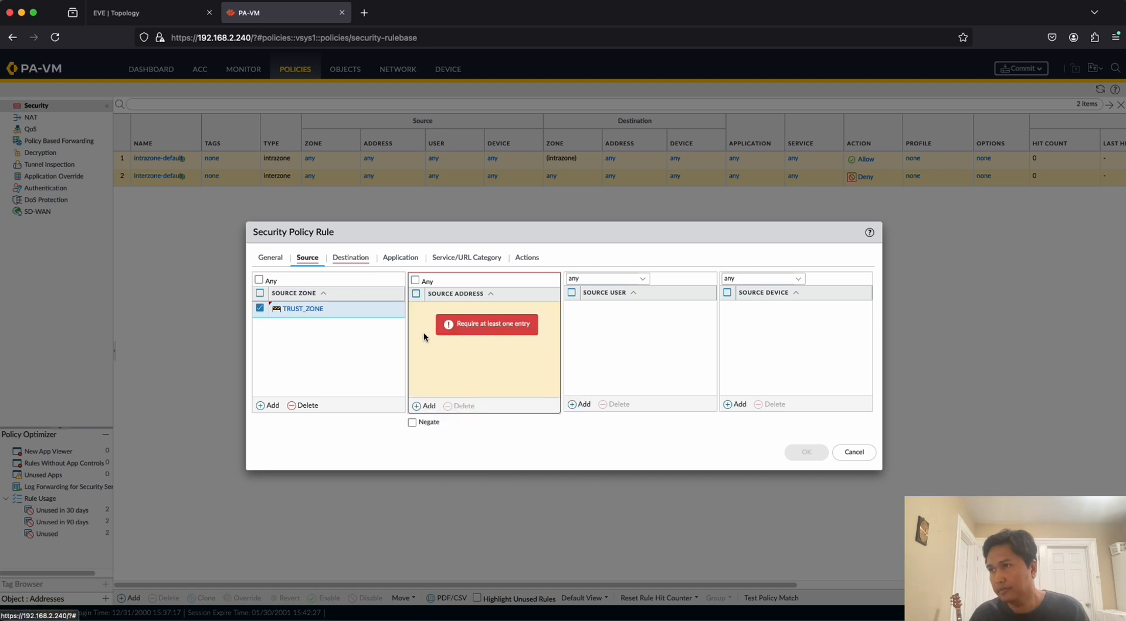
click(423, 406)
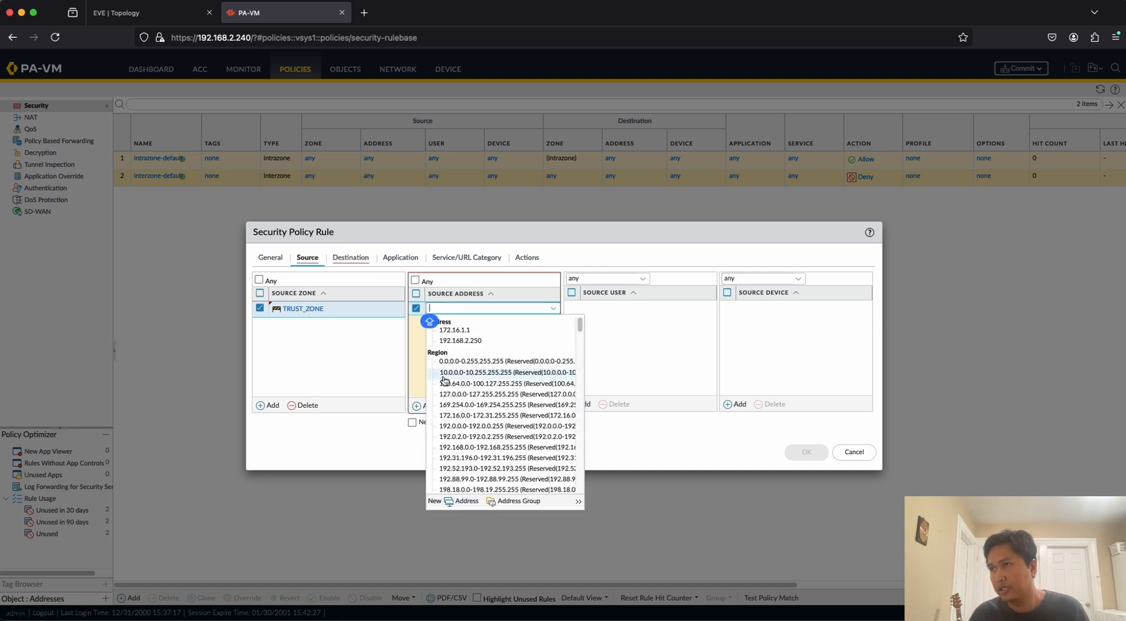
click(384, 347)
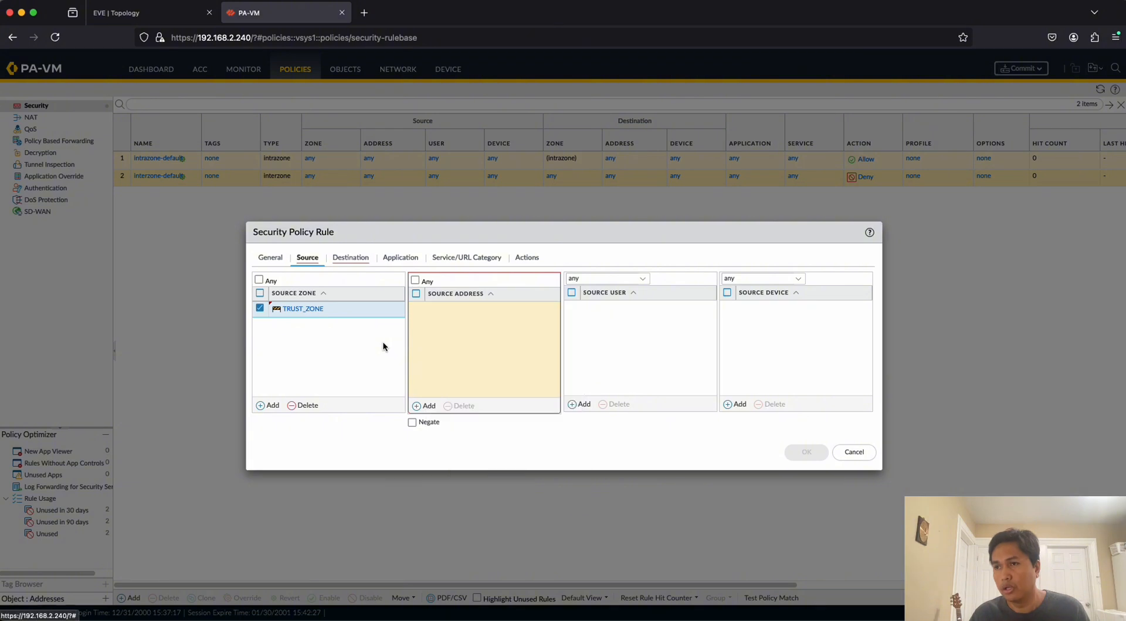
Check the internal subnets in the EVE topology and start a new source address object named LAN for the rule.
click(146, 13)
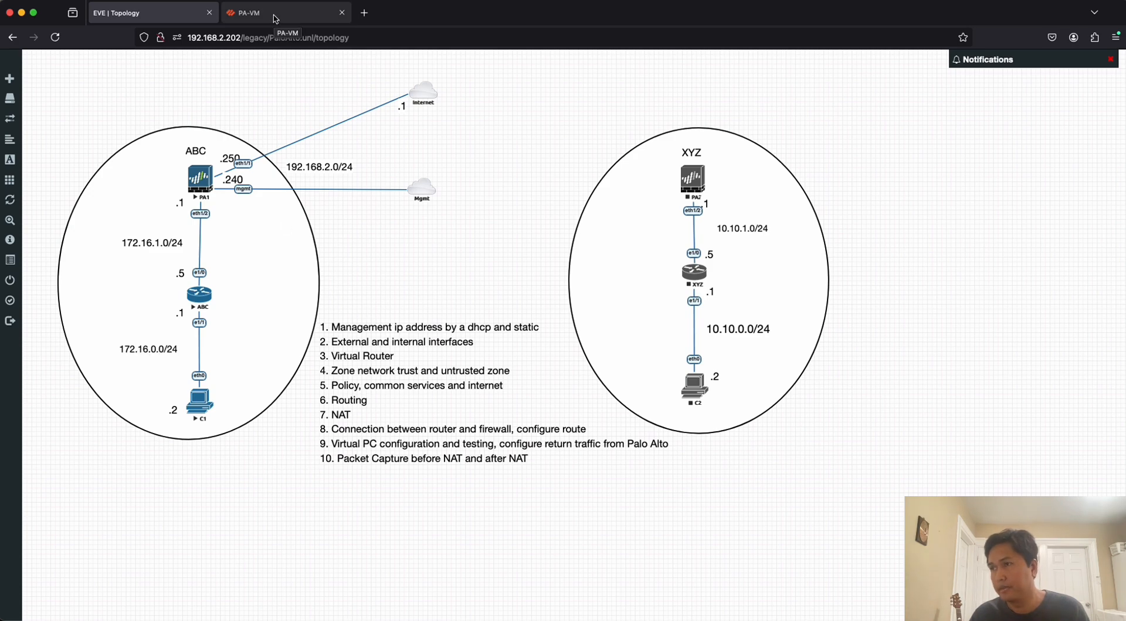
click(275, 19)
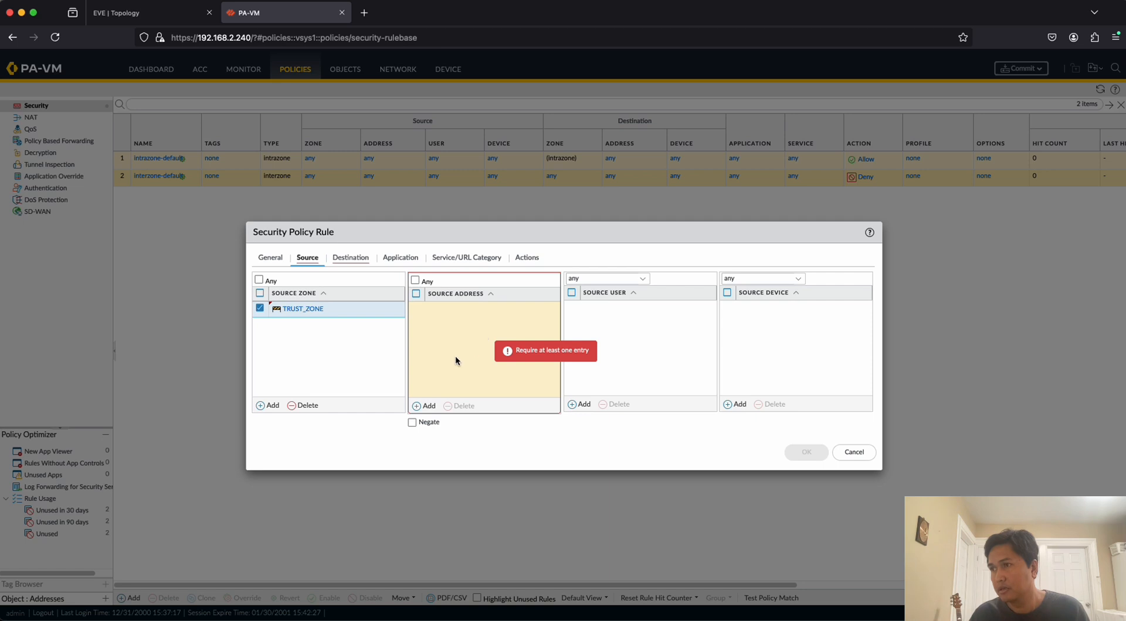
click(427, 406)
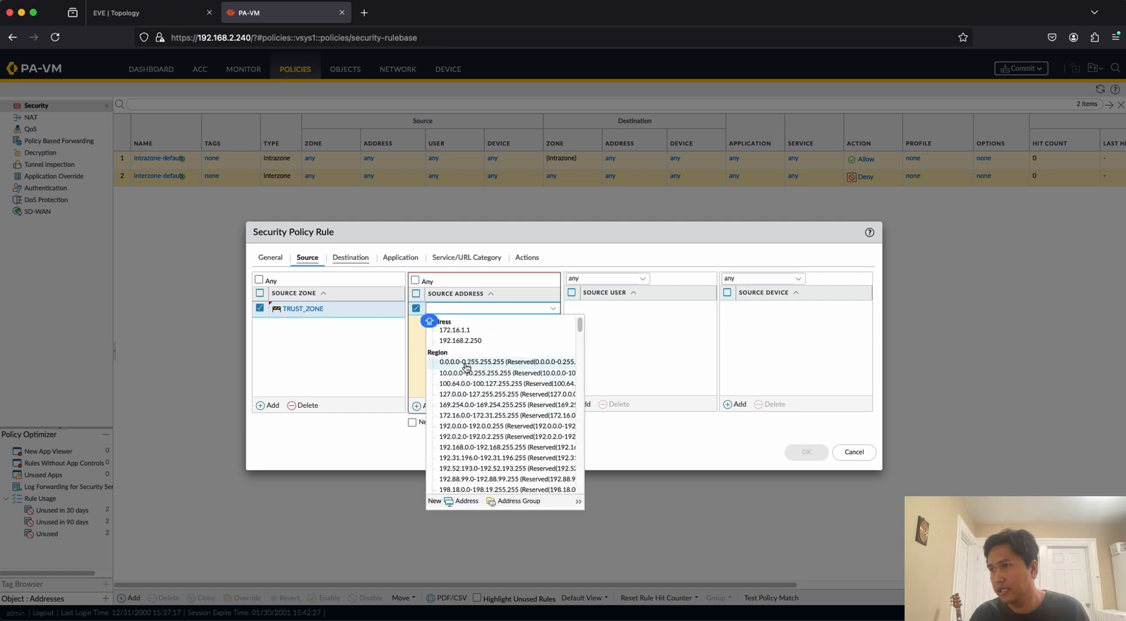
click(465, 503)
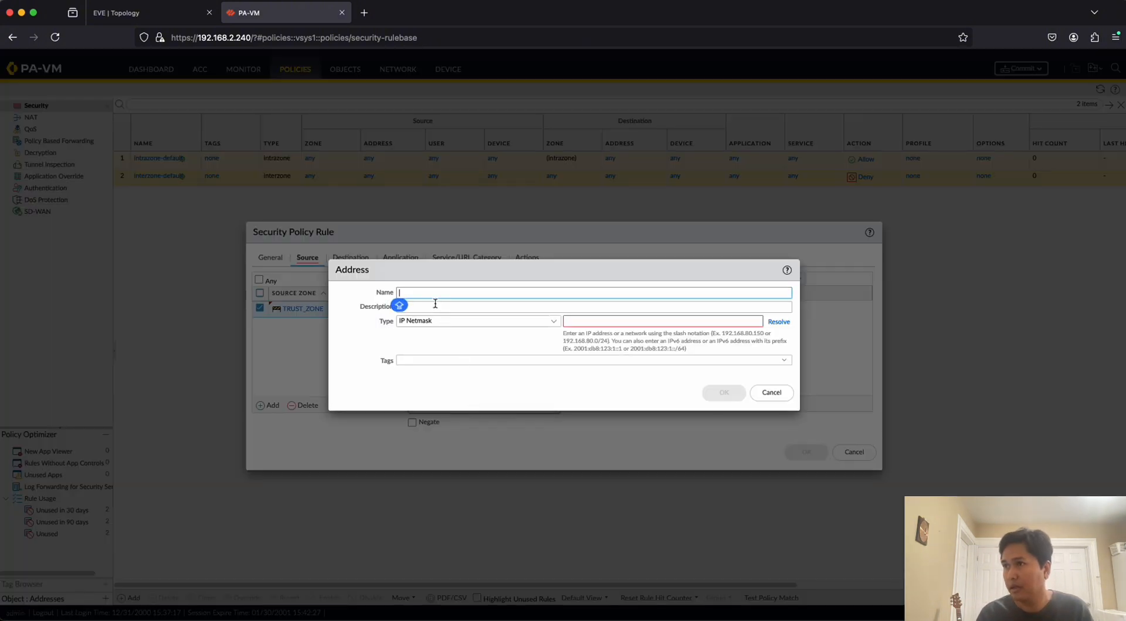
text(la)
key(BackSpace)
key(BackSpace)
text(LAN)
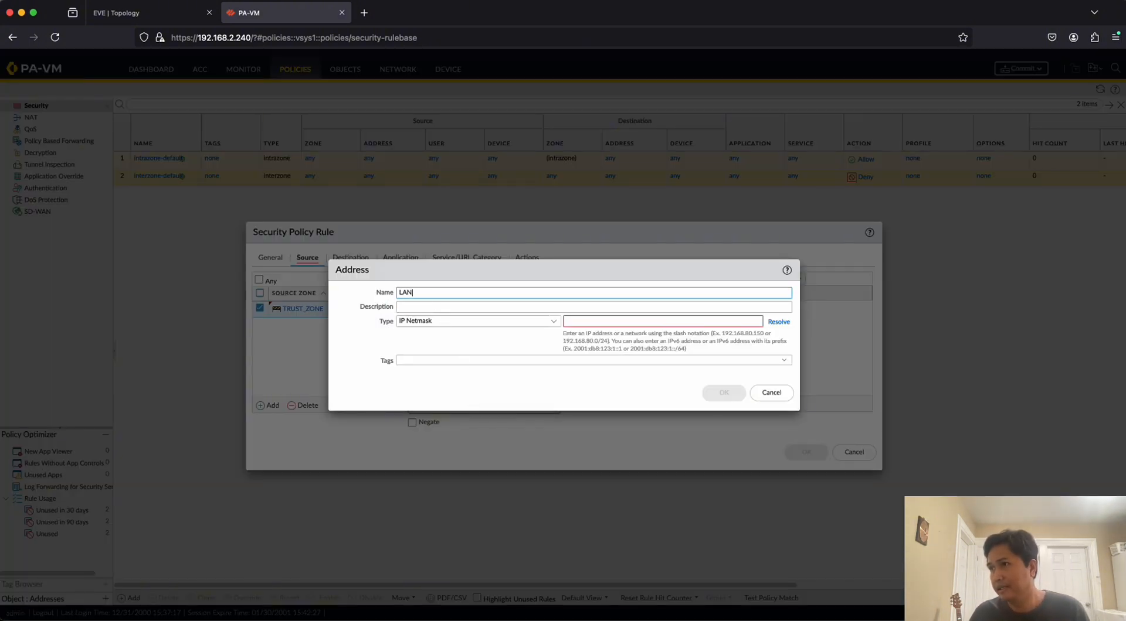
click(440, 309)
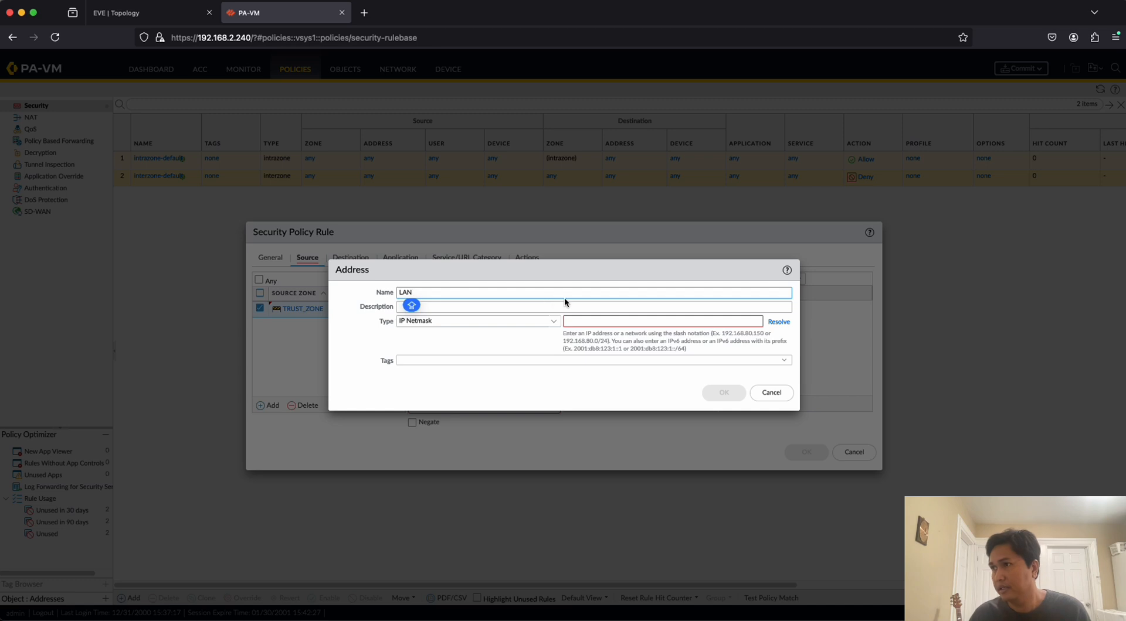
Set the LAN address object's IP netmask to 172.16.0.0/23 and compare it with the internal subnets in the EVE topology.
click(584, 321)
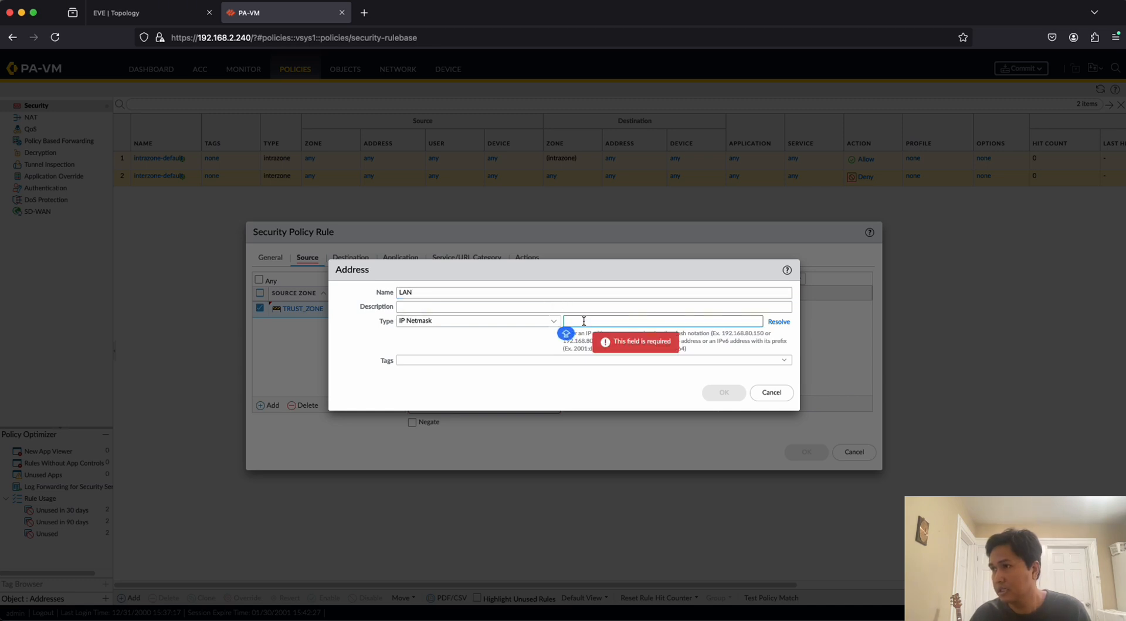
text(172.16.0.)
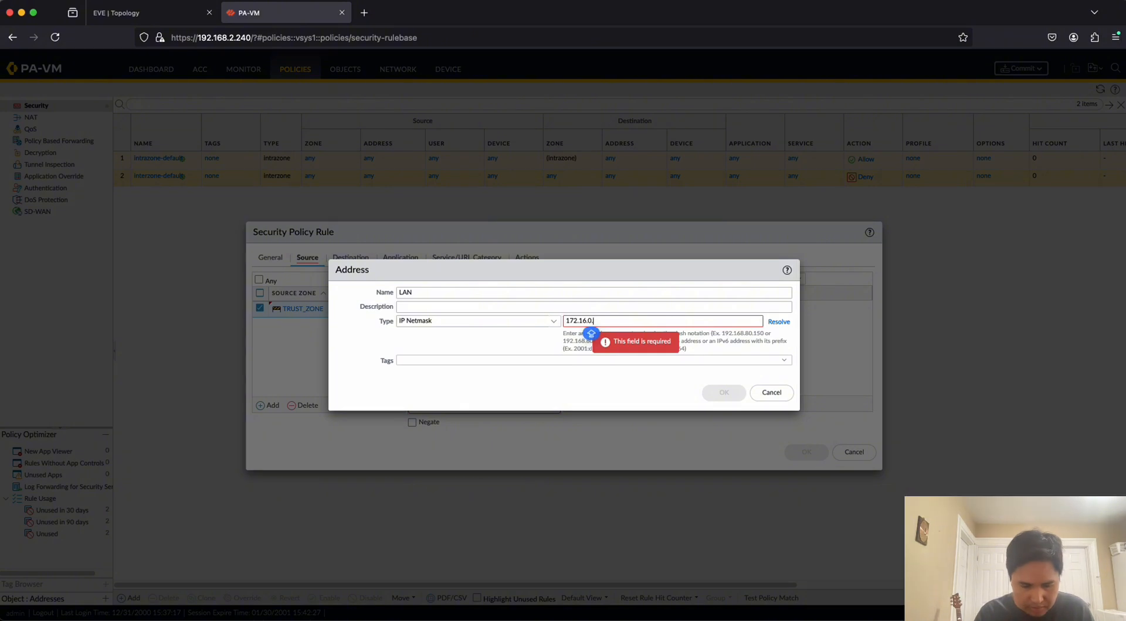
text(0)
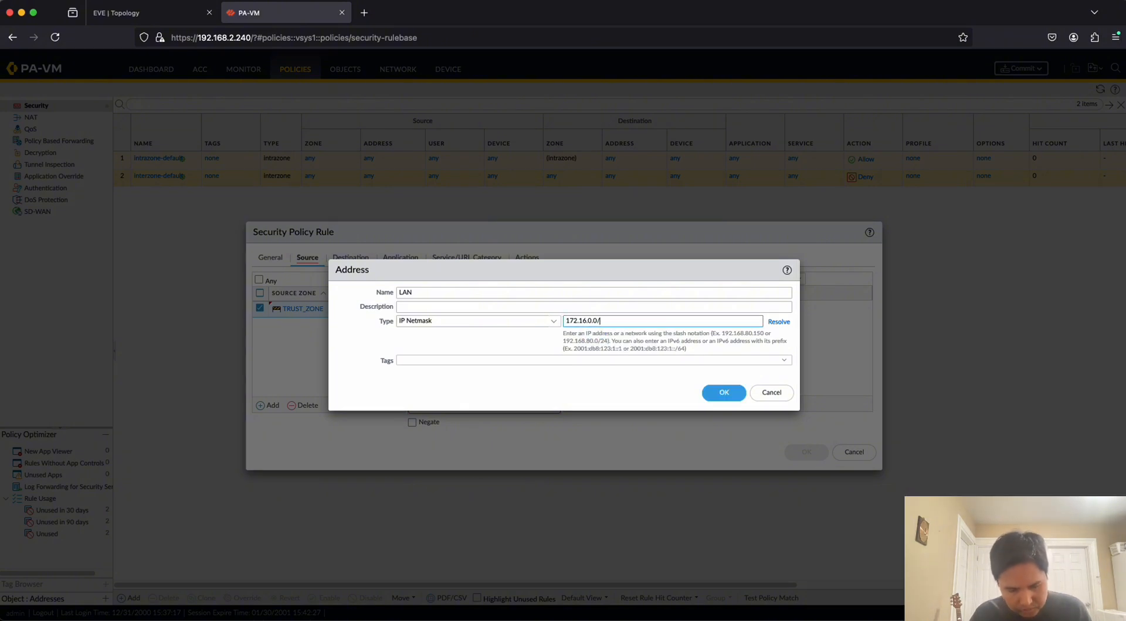
text(/)
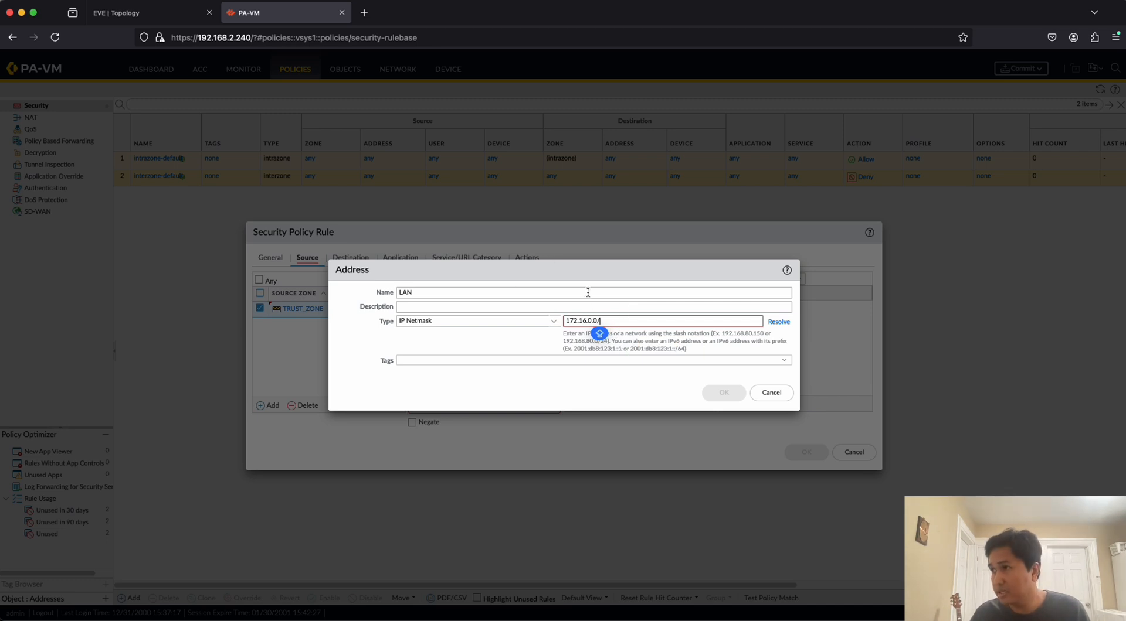
text(23)
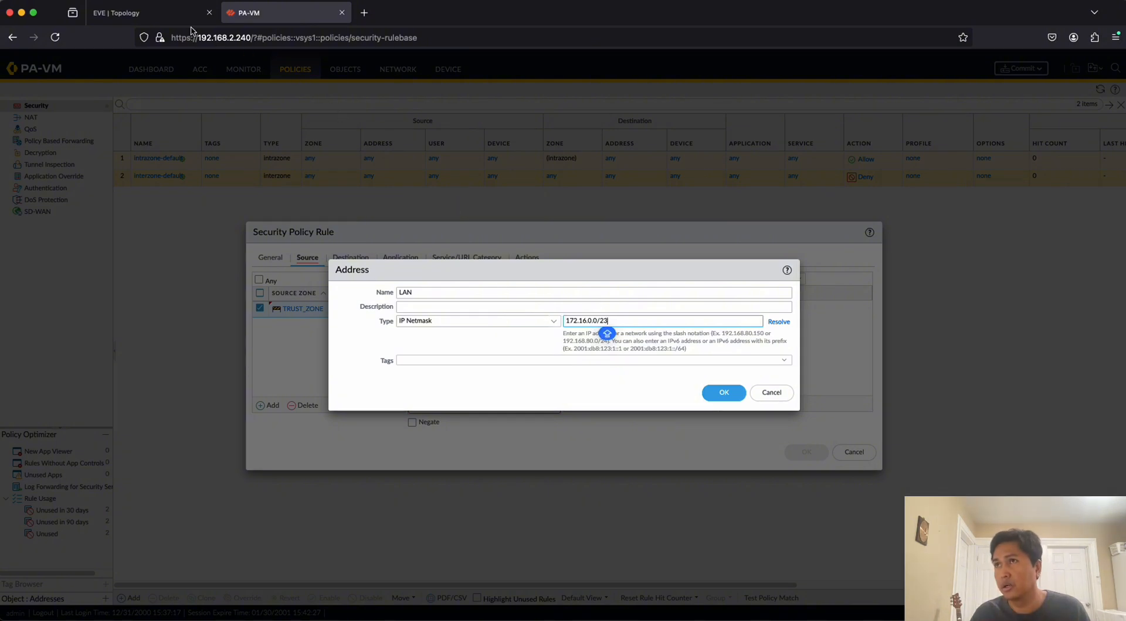
click(164, 15)
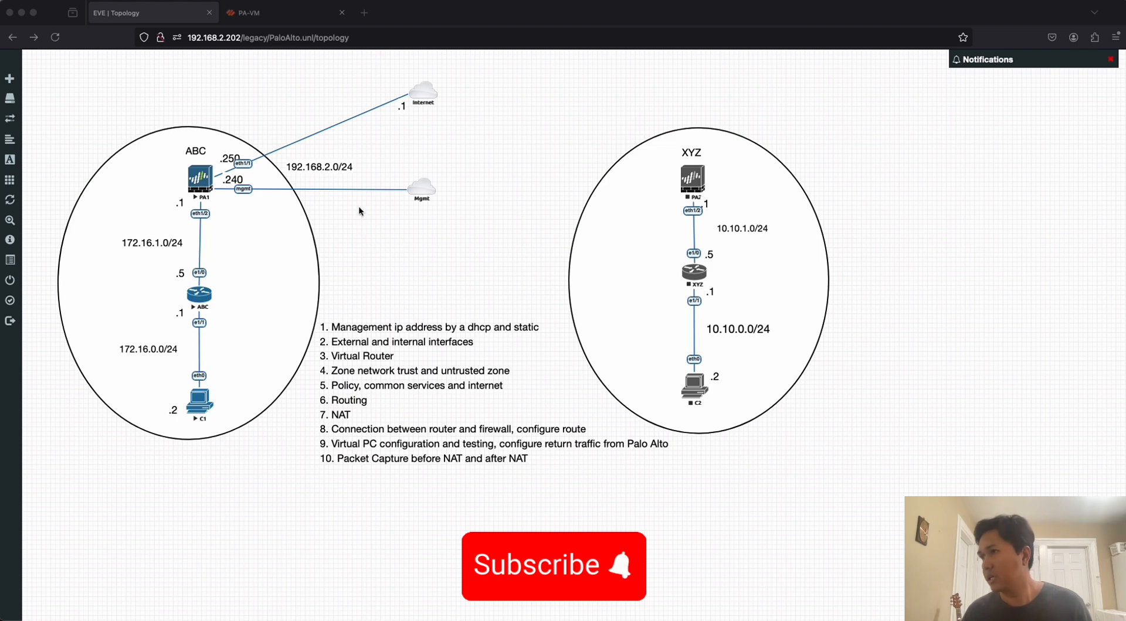
click(296, 13)
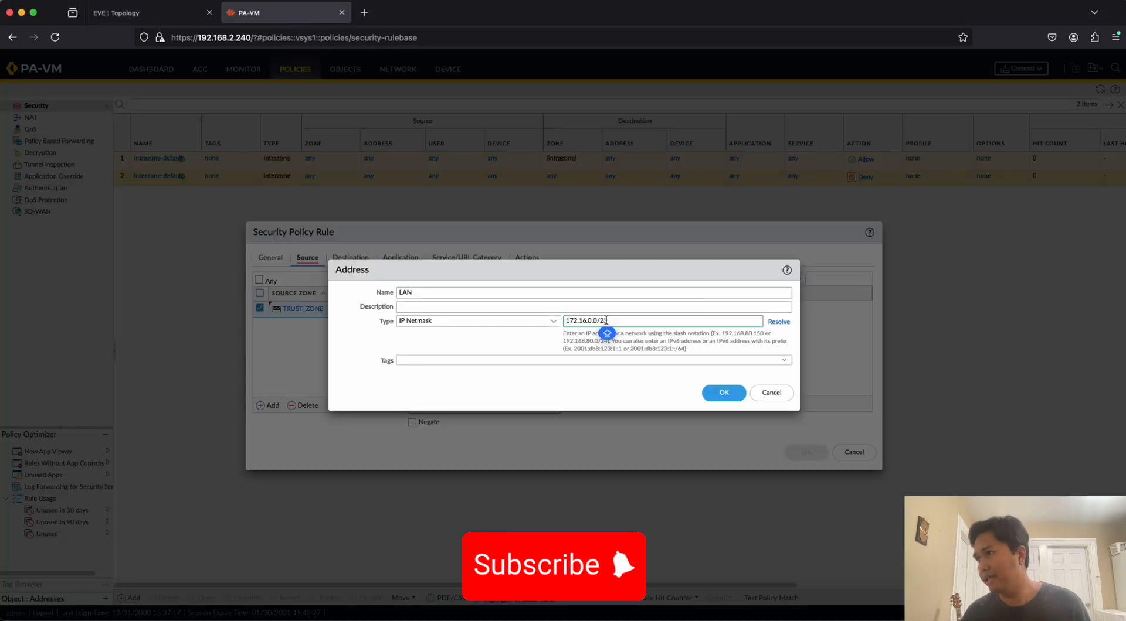
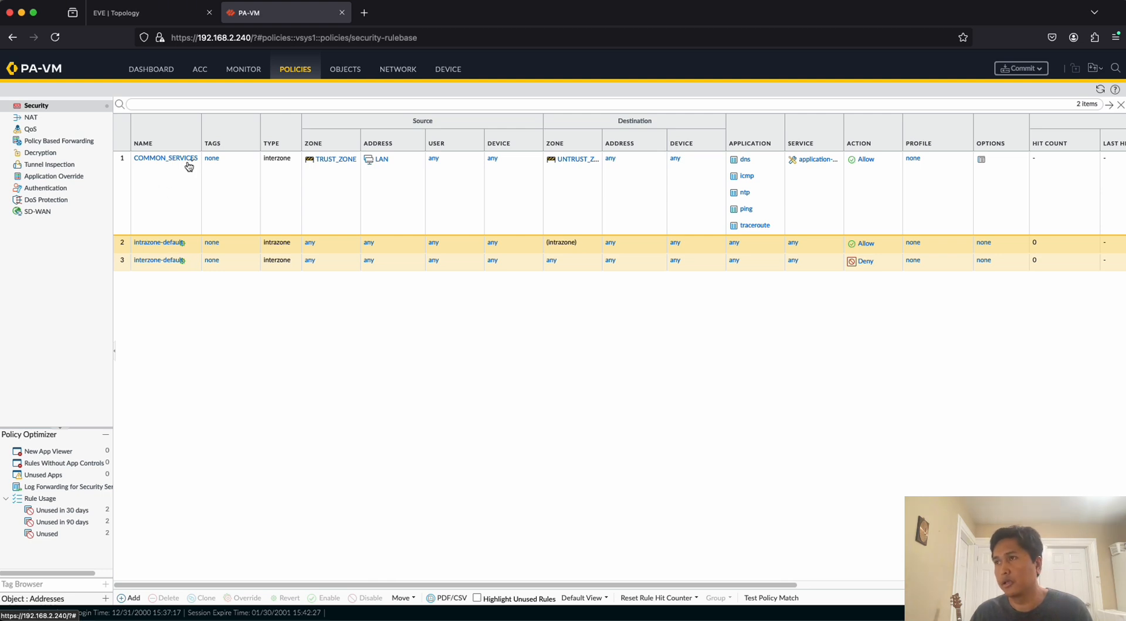
Create a new security policy rule named INTERNET with rule type interzone.
click(126, 602)
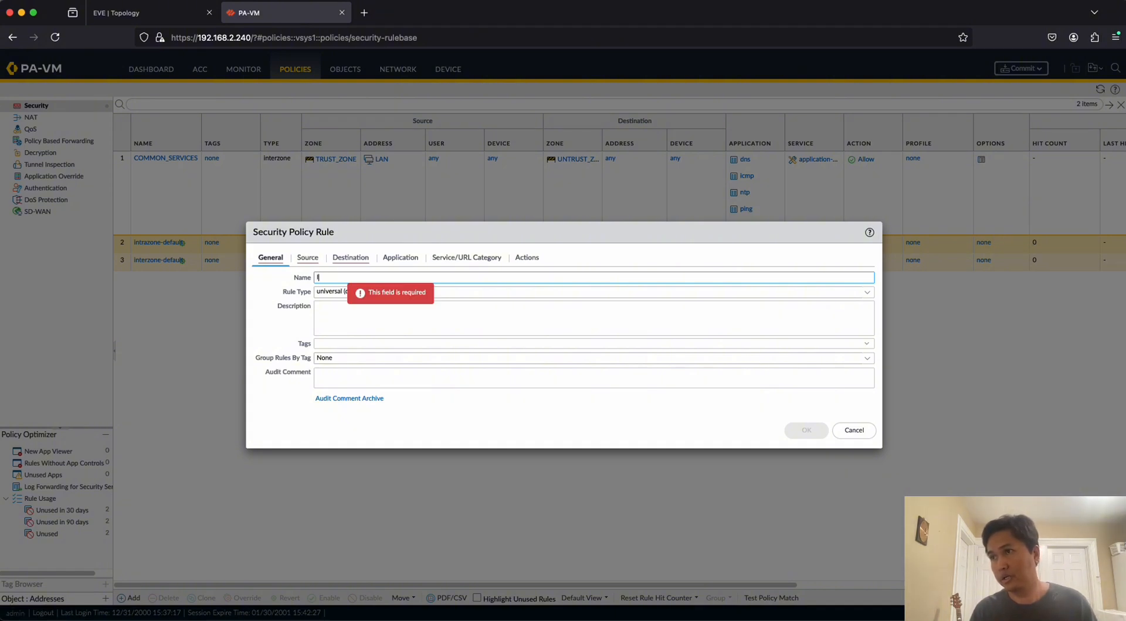
text(INTERNET)
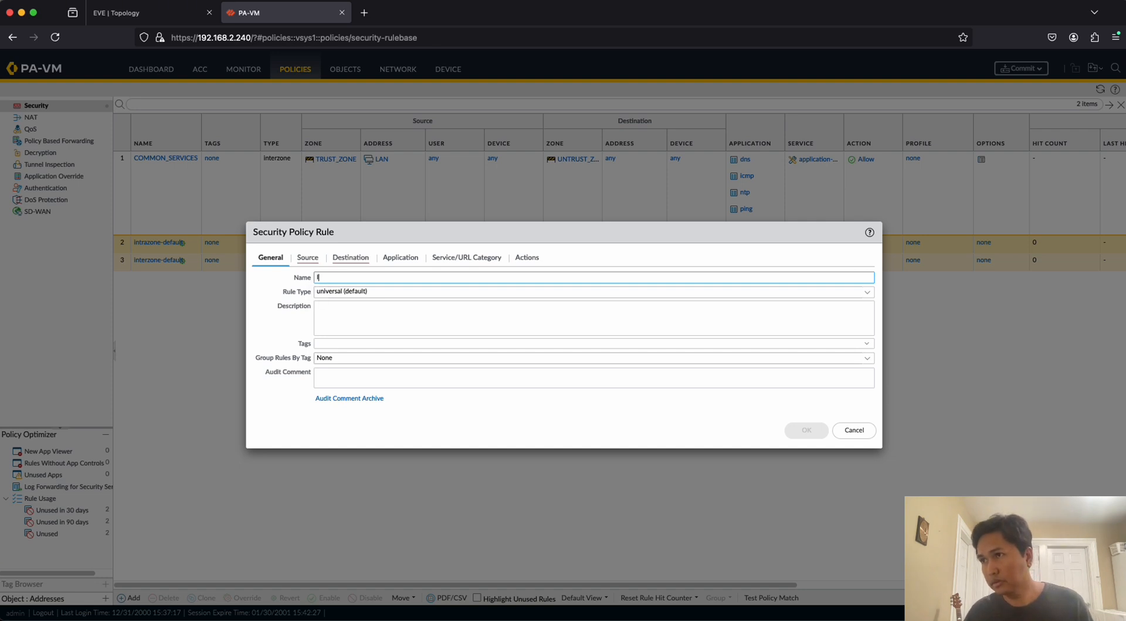
click(330, 292)
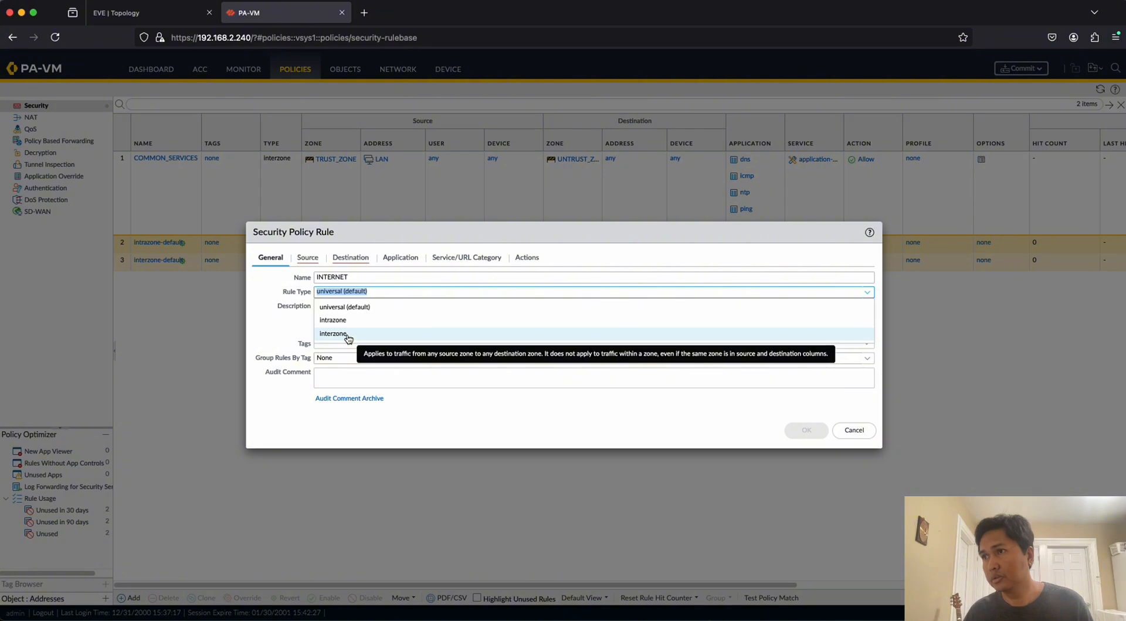
click(351, 334)
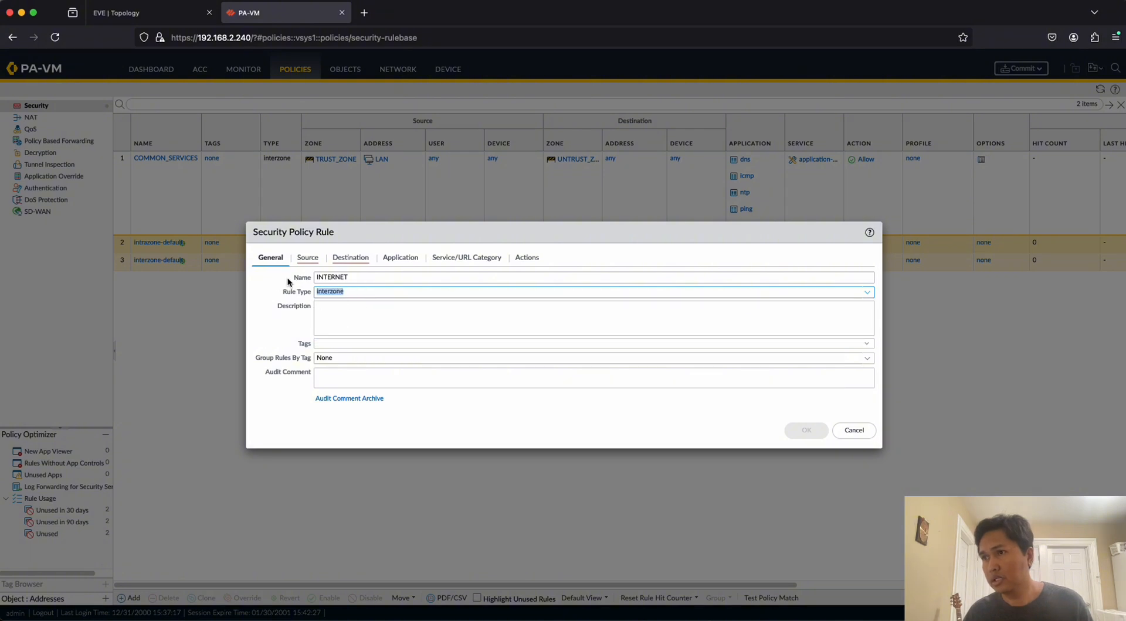
Add TRUST_ZONE as the source zone and LAN as the source address of the INTERNET rule.
click(308, 259)
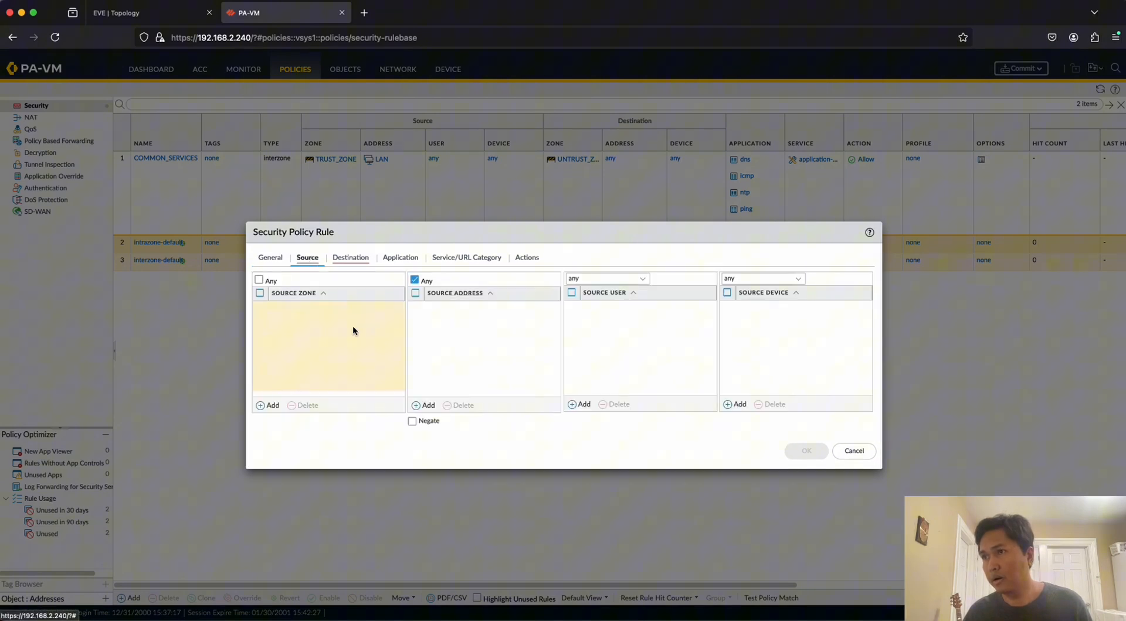
click(268, 405)
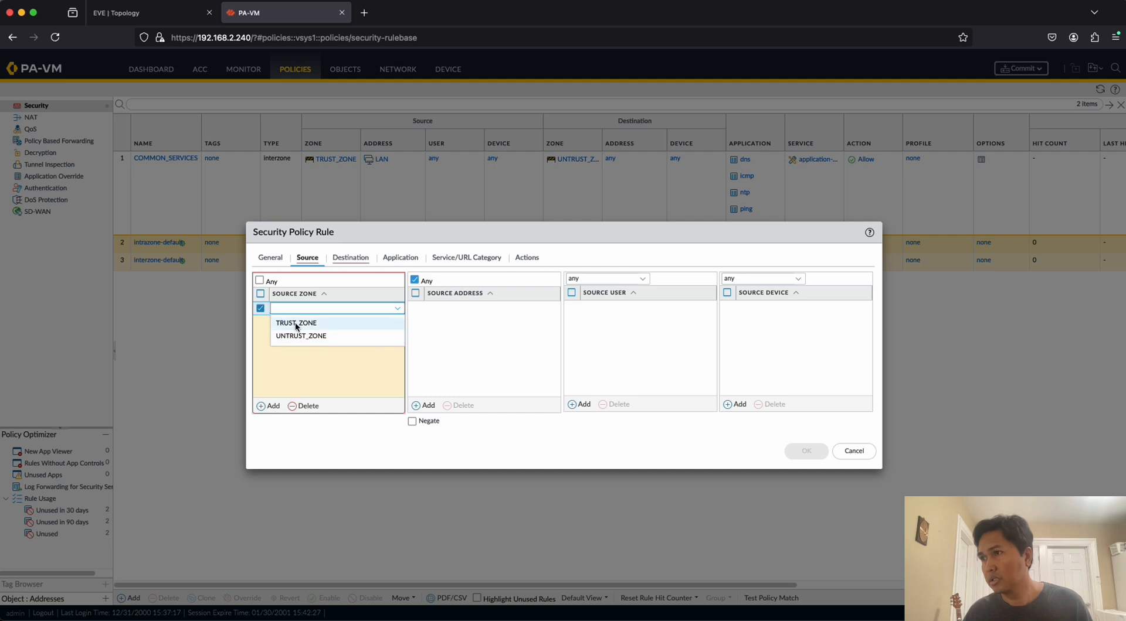
click(294, 322)
click(428, 406)
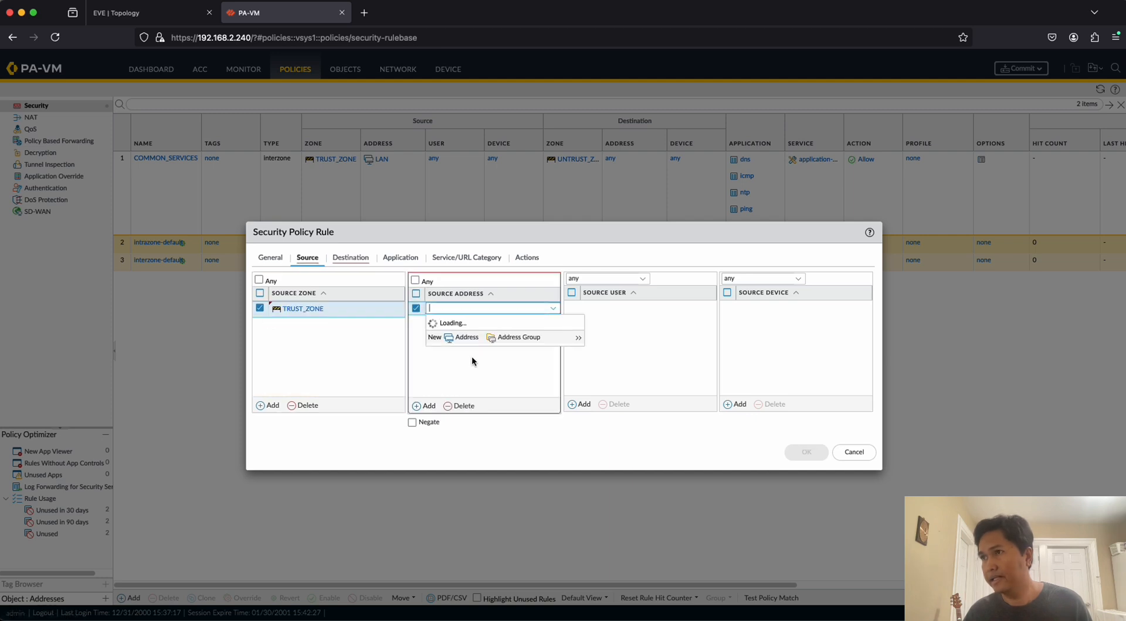
click(457, 354)
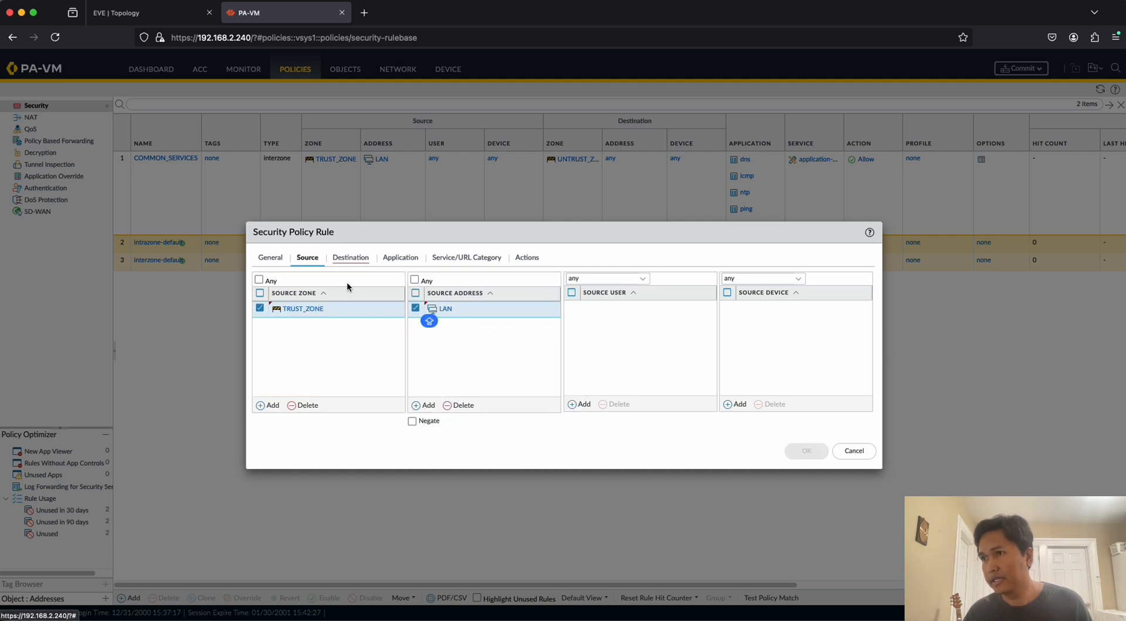
Add UNTRUST_ZONE as the INTERNET rule's destination zone and open the list of available applications.
click(353, 259)
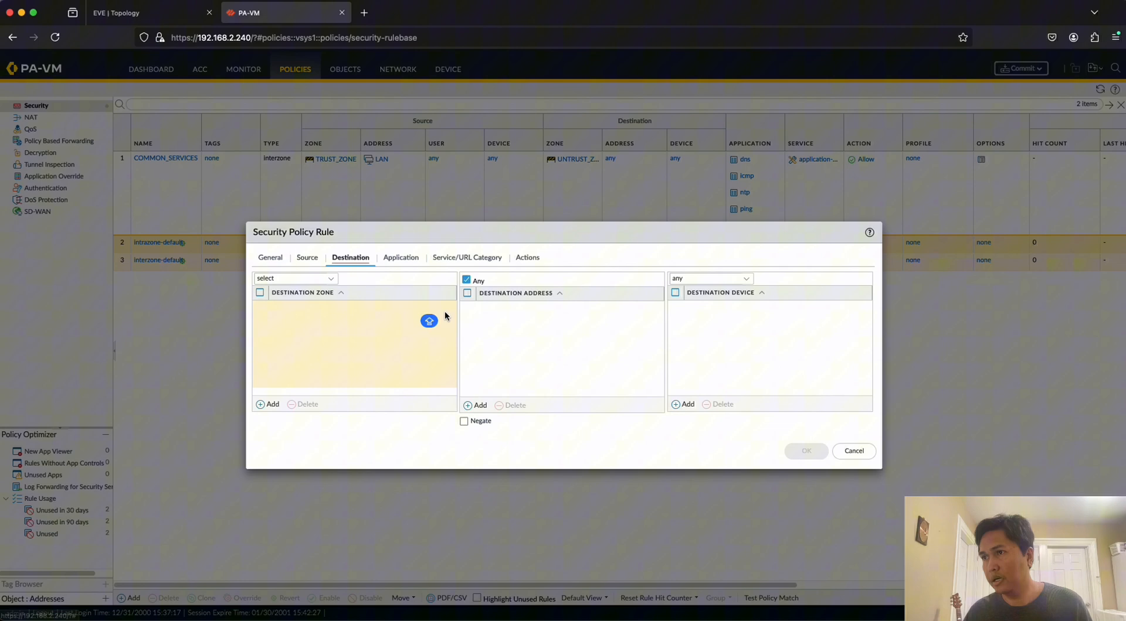
click(267, 404)
click(310, 336)
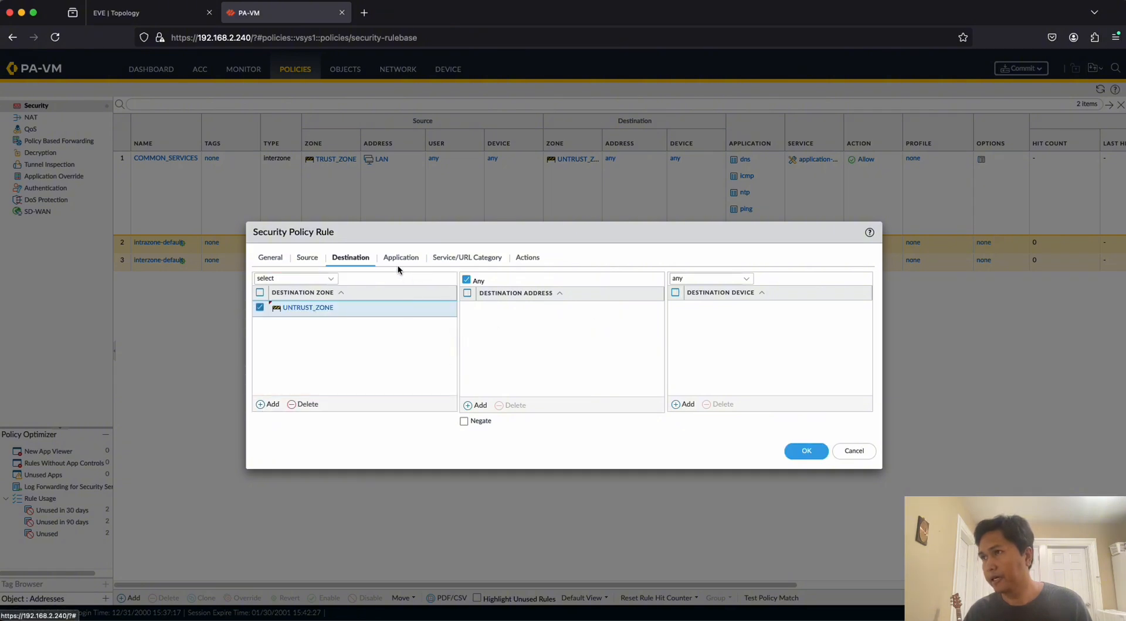
click(414, 260)
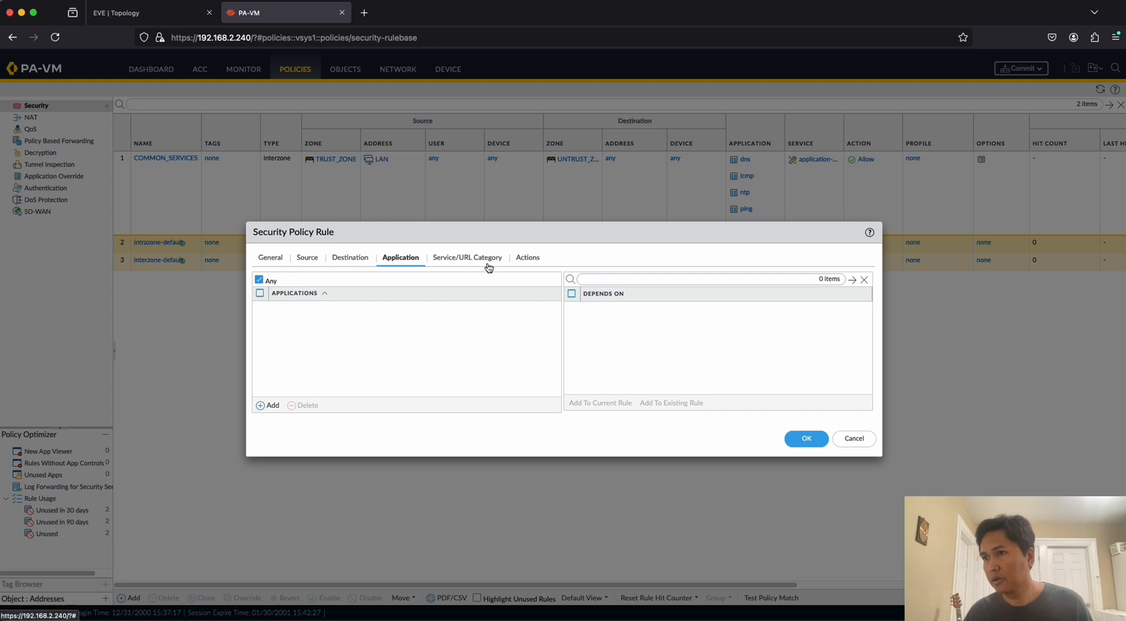
click(270, 406)
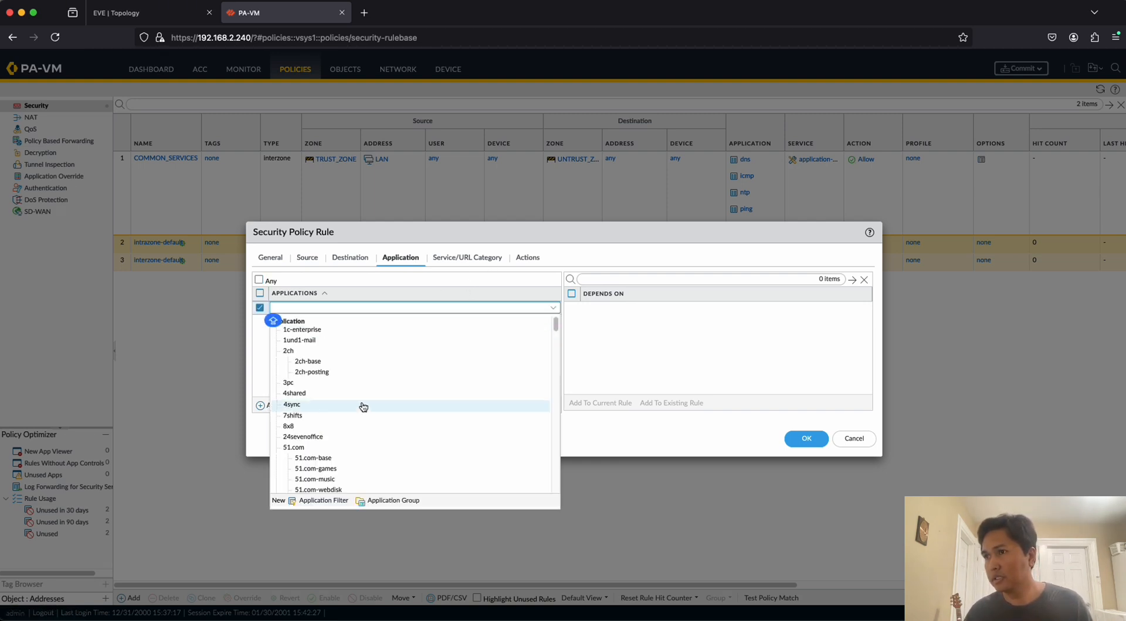
Add service-http and service-https as the allowed services of the INTERNET rule.
click(468, 258)
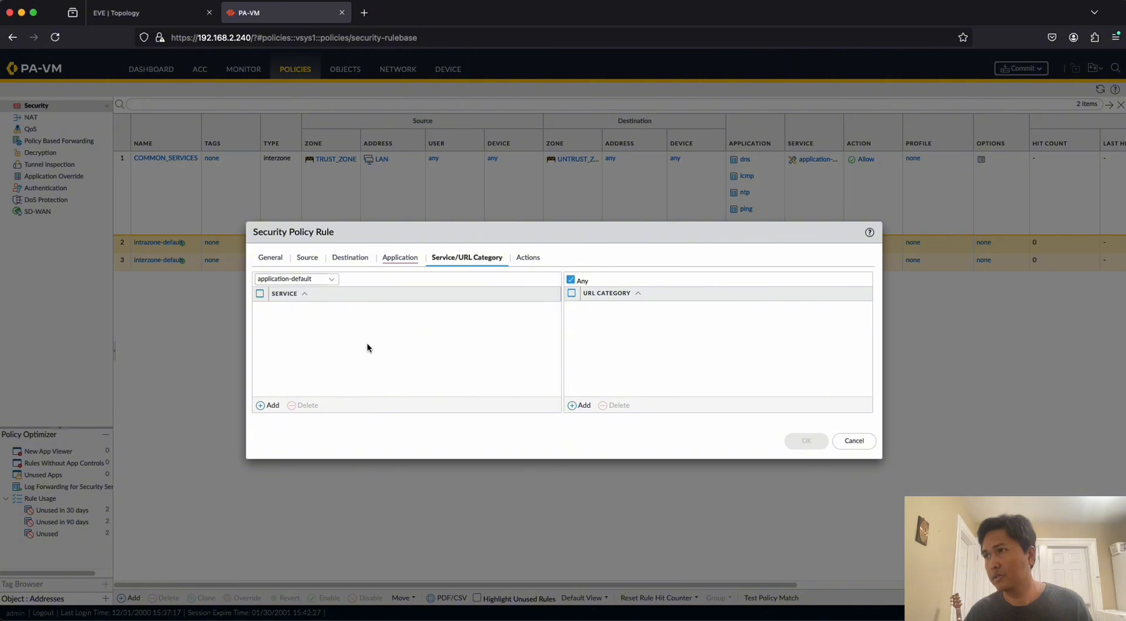
click(267, 406)
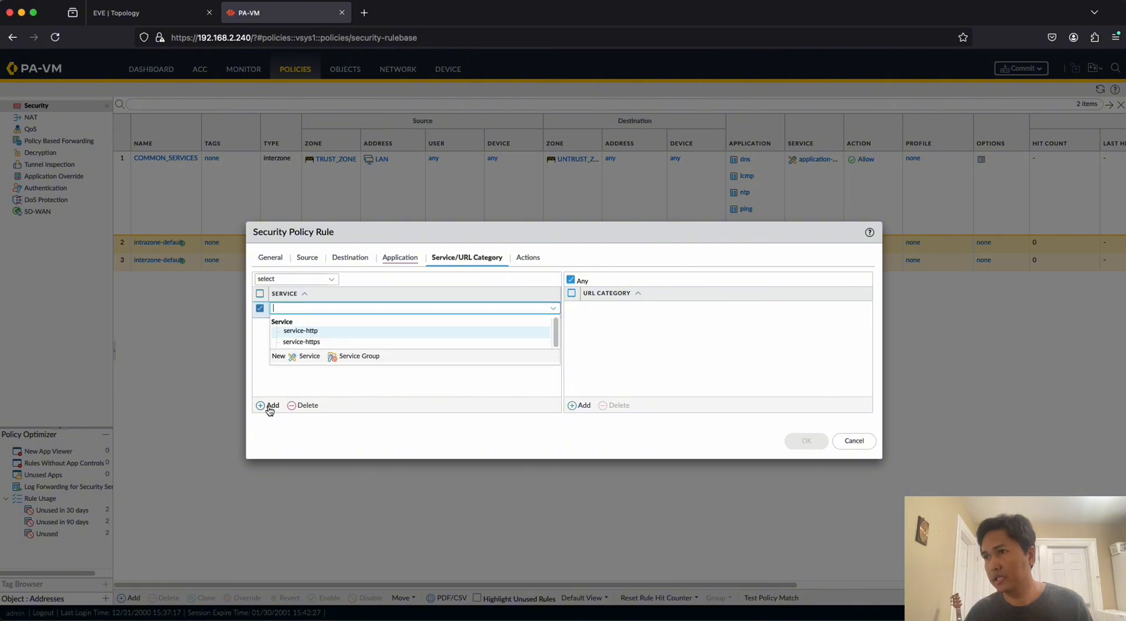
click(311, 331)
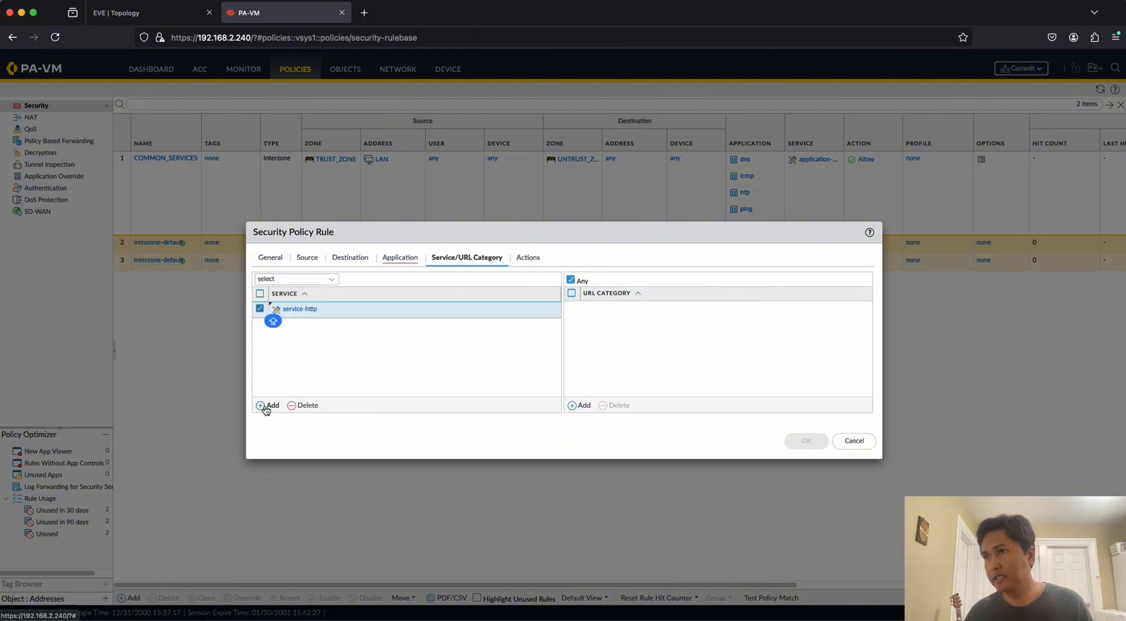
click(267, 406)
click(313, 359)
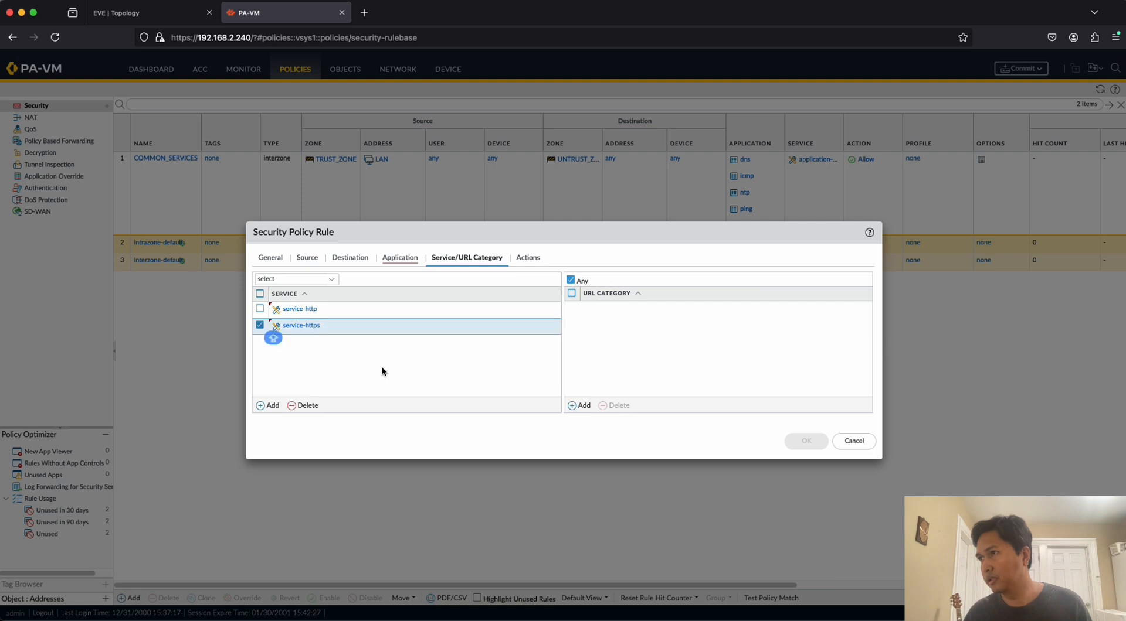
Check the INTERNET rule's action settings, set its applications back to Any, and save the rule.
click(529, 259)
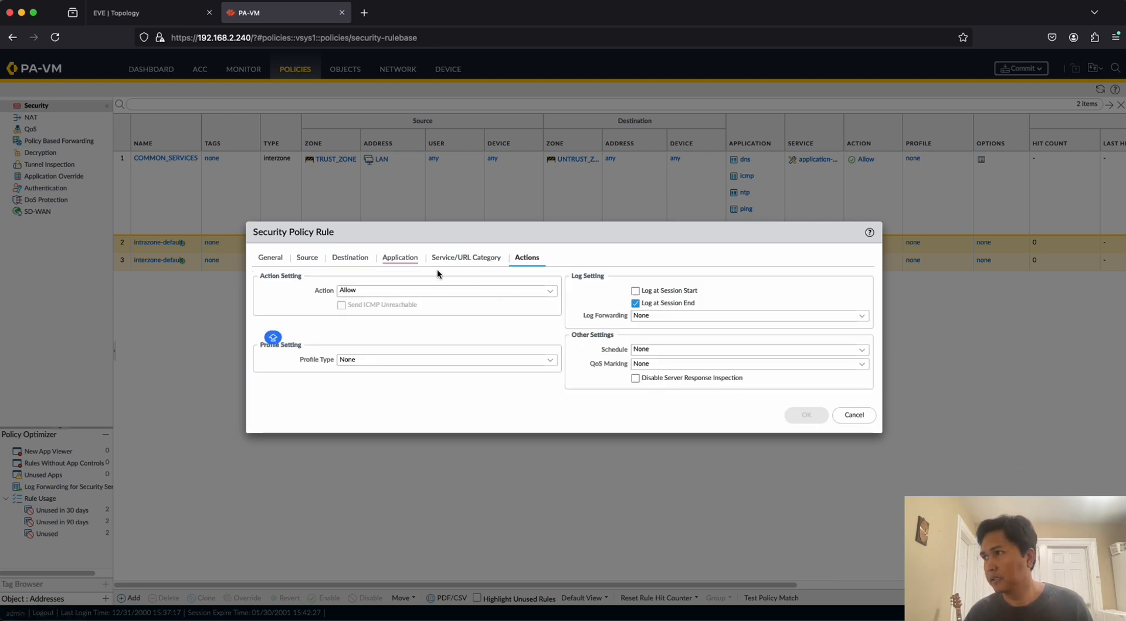
click(407, 262)
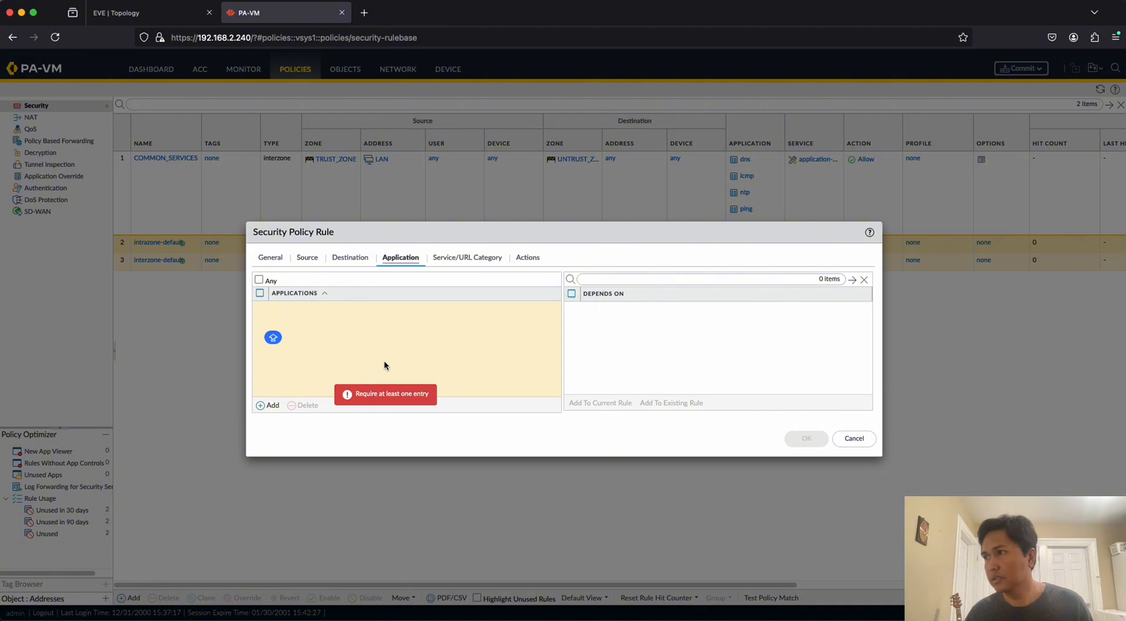
click(258, 279)
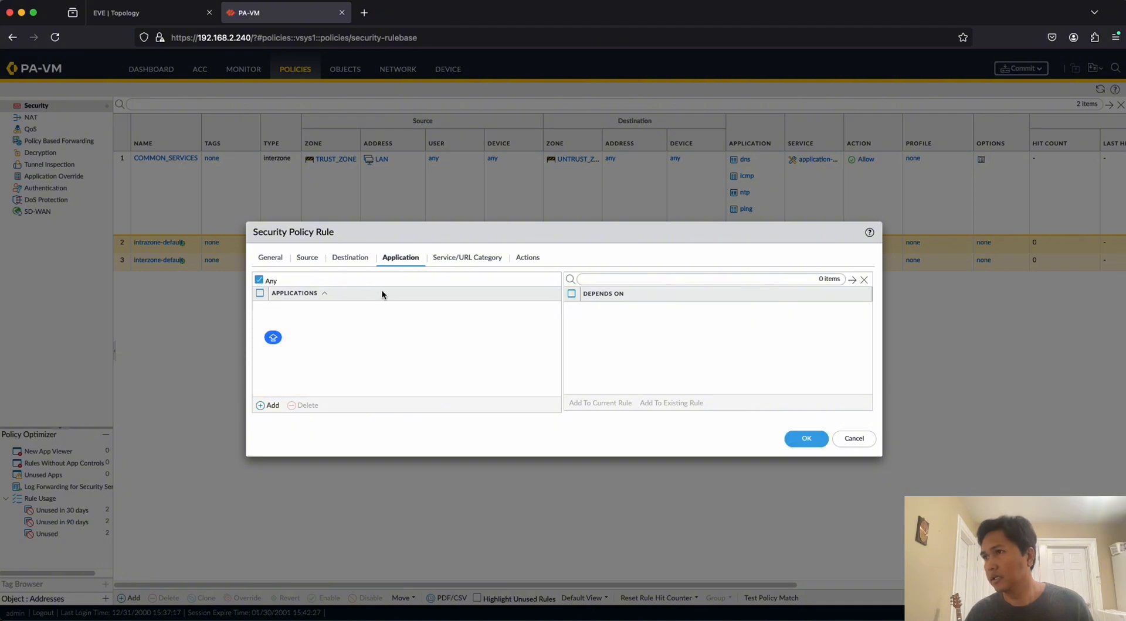
click(461, 258)
click(806, 441)
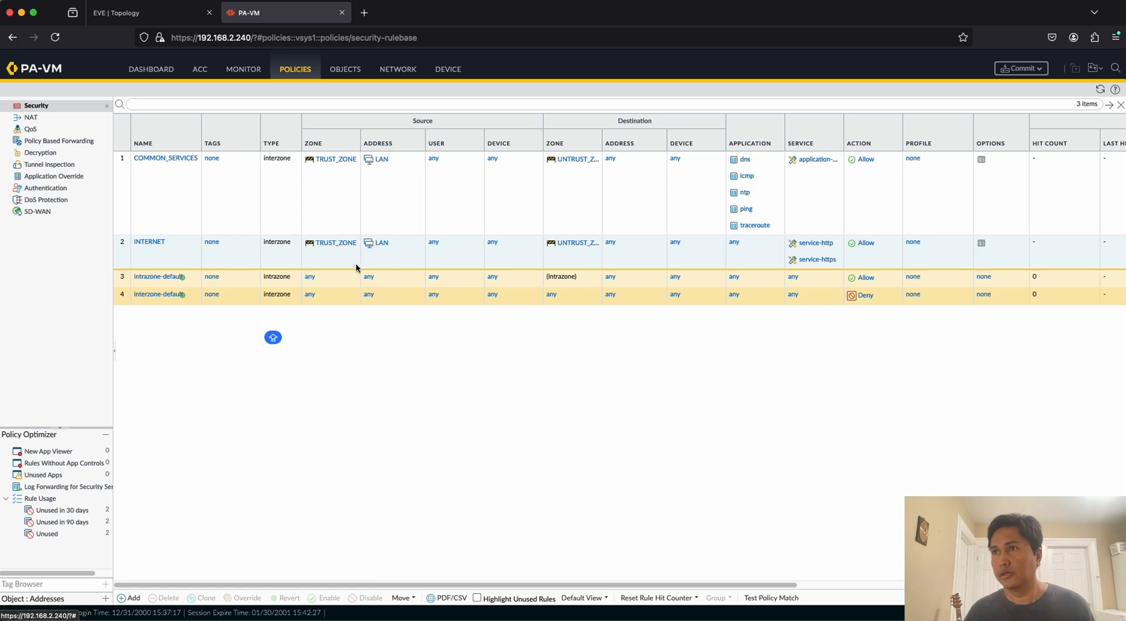
Check the EVE topology's task list, then switch to the PA1 telnet console and quit the paged interface output.
click(155, 19)
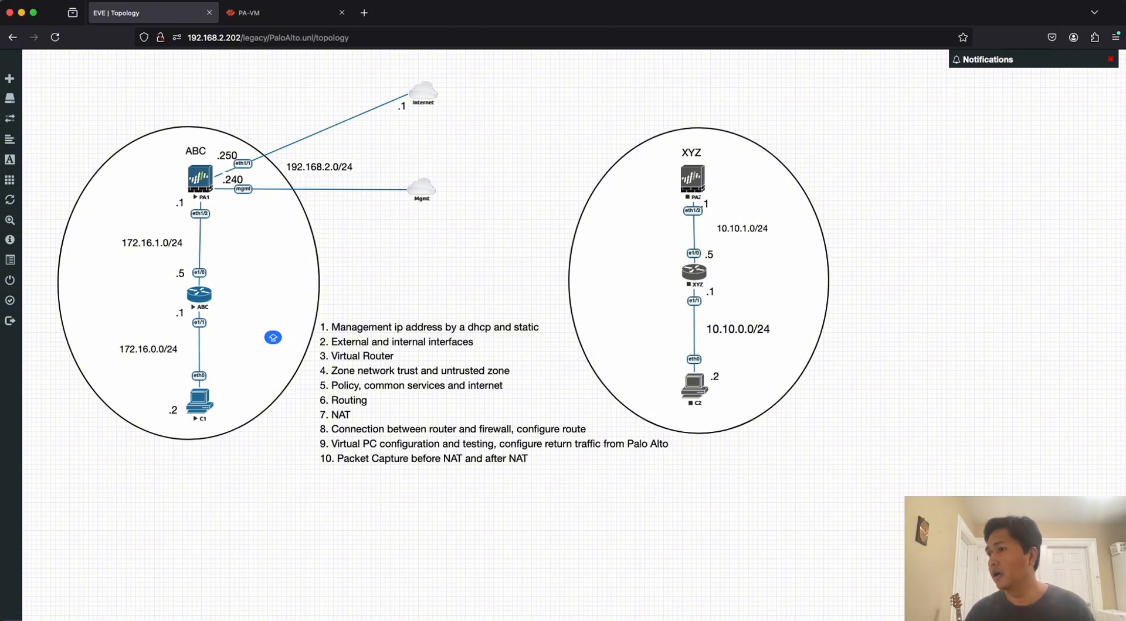
key(super+Tab)
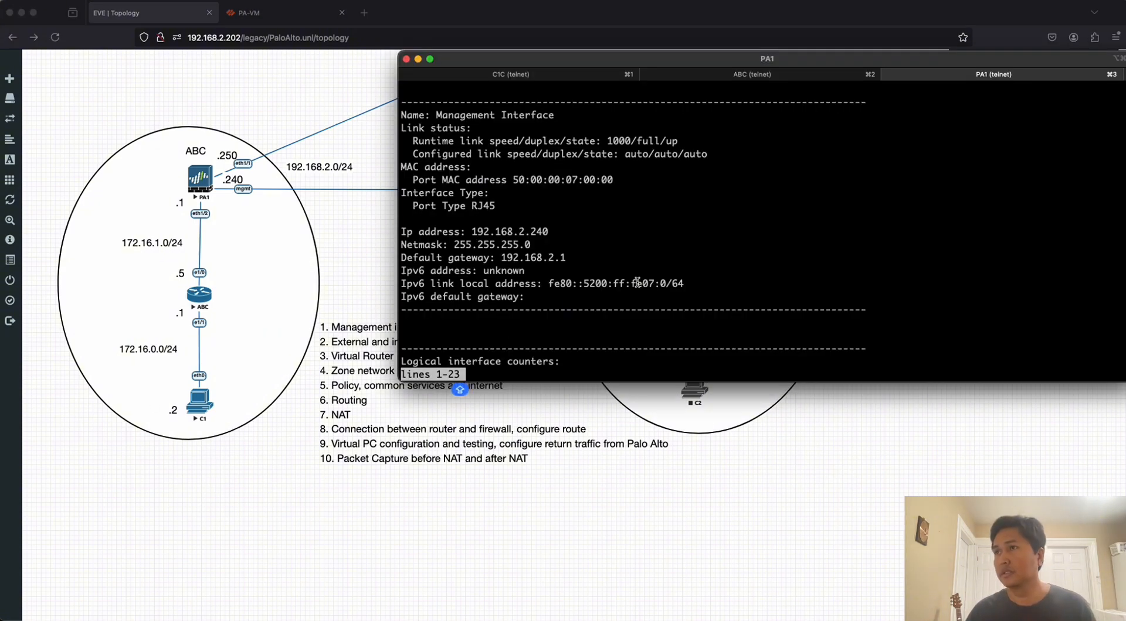
key(q)
key(Return)
key(Return)
key(Return)
key(Return)
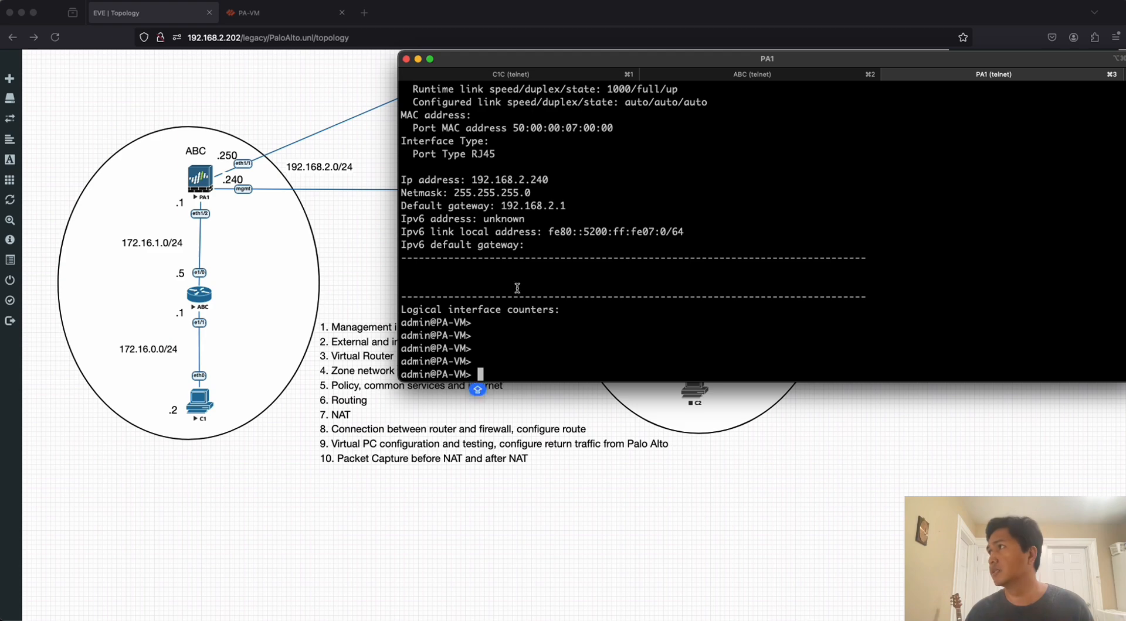
Return to the PA-VM web interface and commit the pending firewall configuration.
click(251, 13)
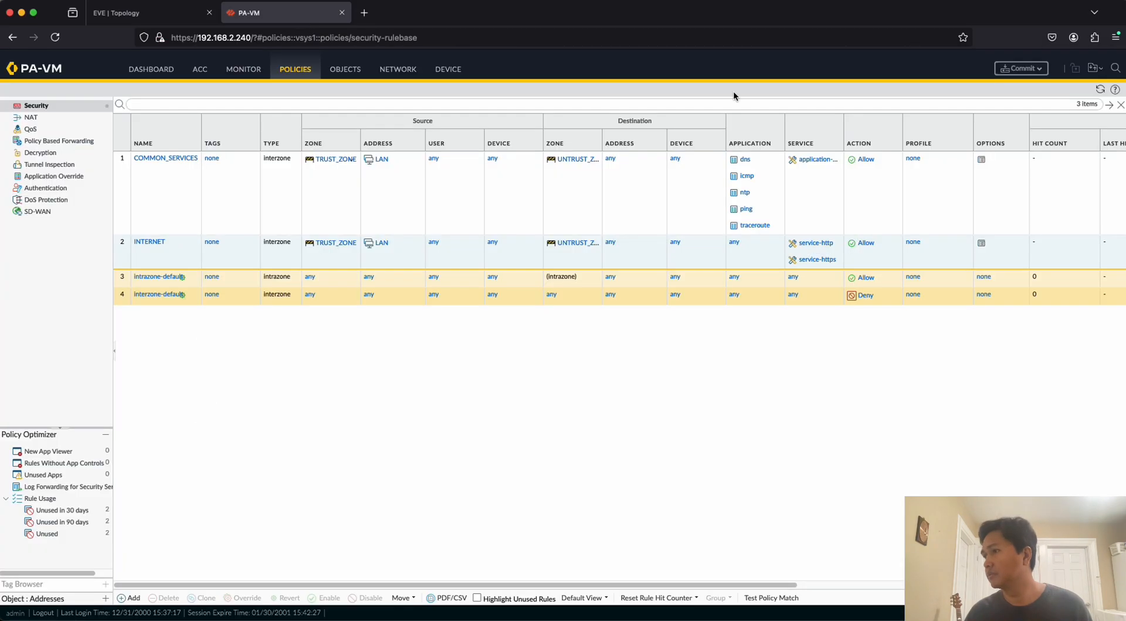
click(1019, 69)
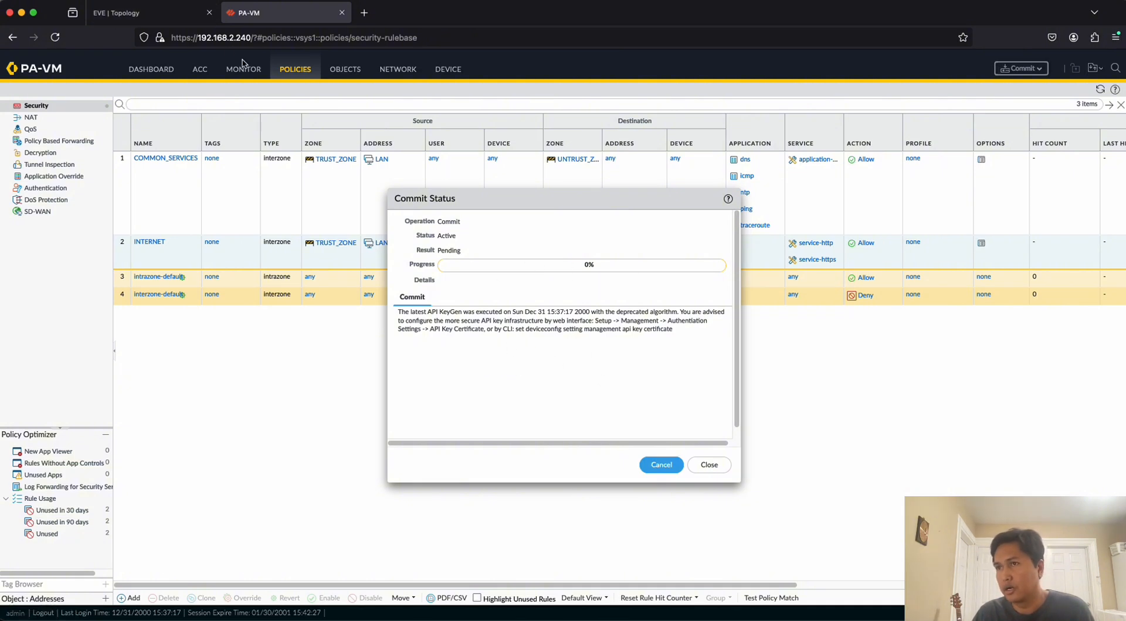
Switch to the ABC router's telnet console and answer no to the initial configuration dialog to reach the router prompt.
click(156, 16)
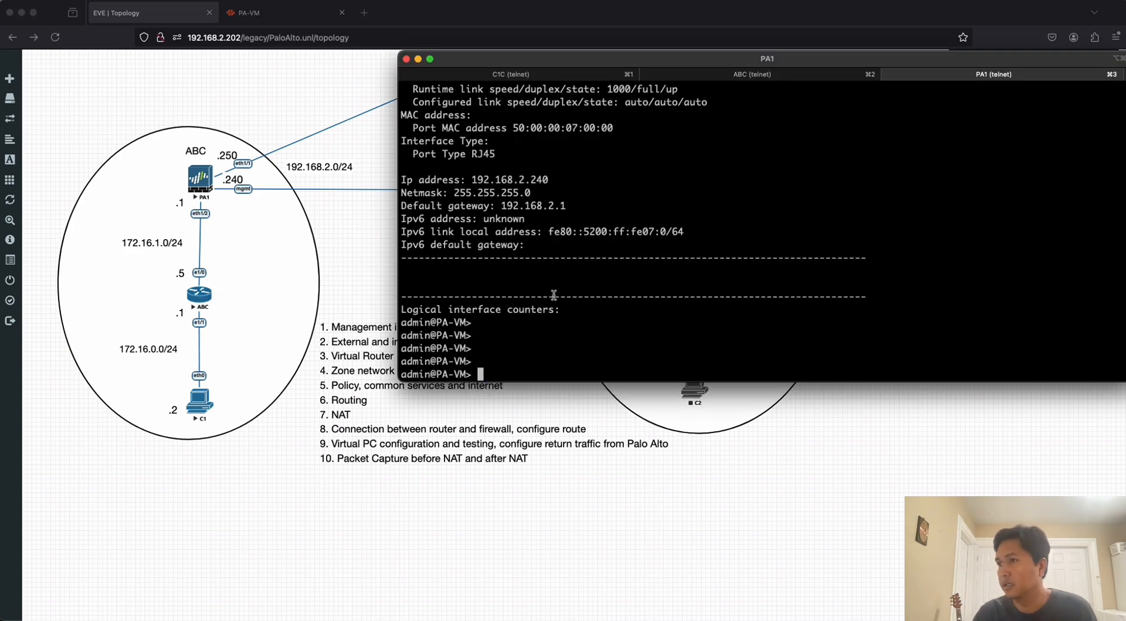
click(760, 75)
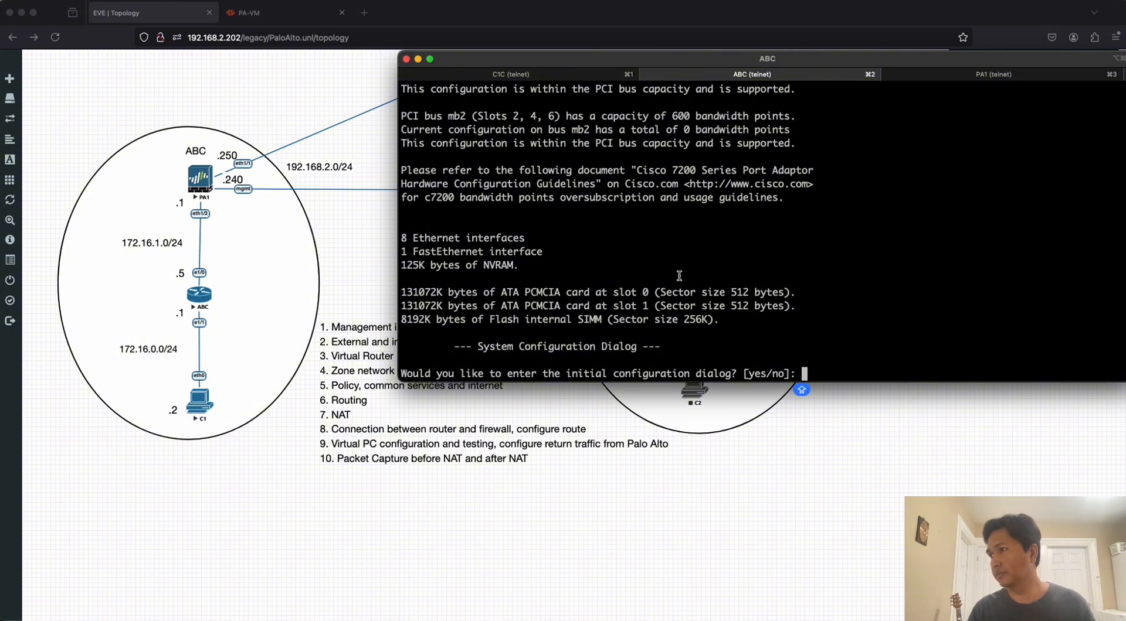
text(no)
key(Return)
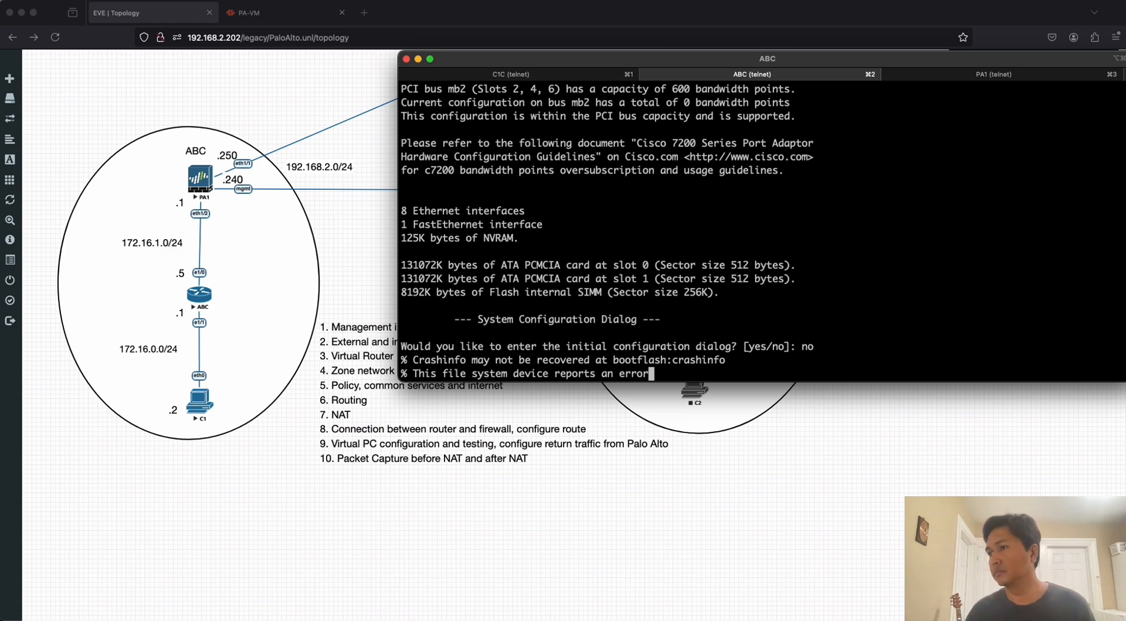
key(Return)
key(Return)
key(Return)
key(Return)
key(Return)
key(Return)
key(Return)
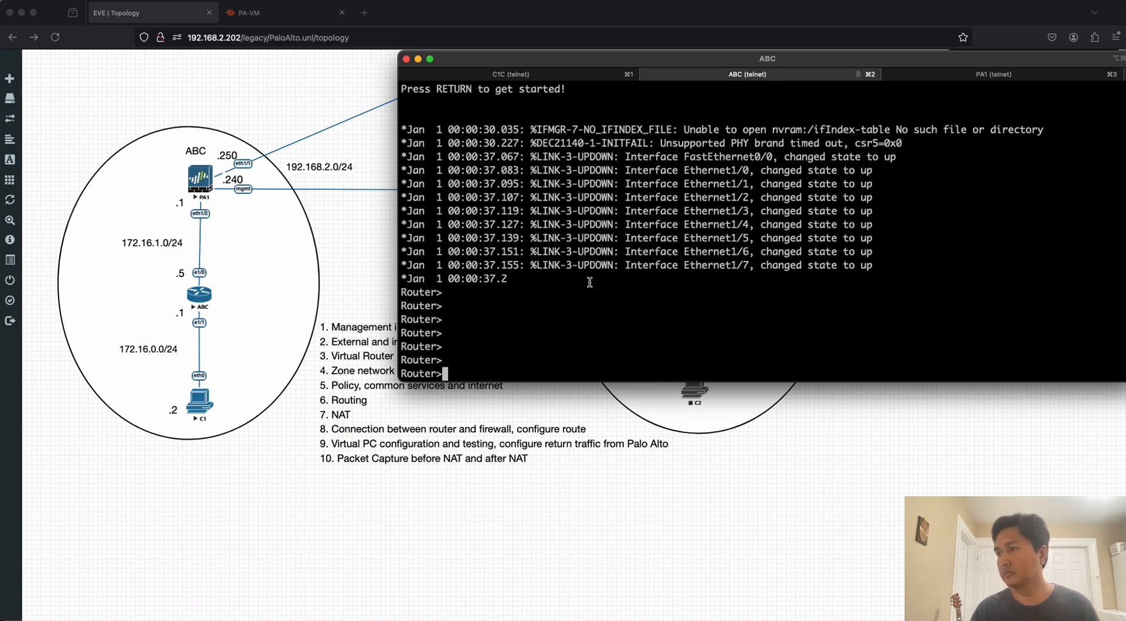
key(Return)
key(Return)
key(Return)
key(Return)
key(Return)
Enter privileged mode on the ABC router with en, then global configuration mode with config t.
text(e)
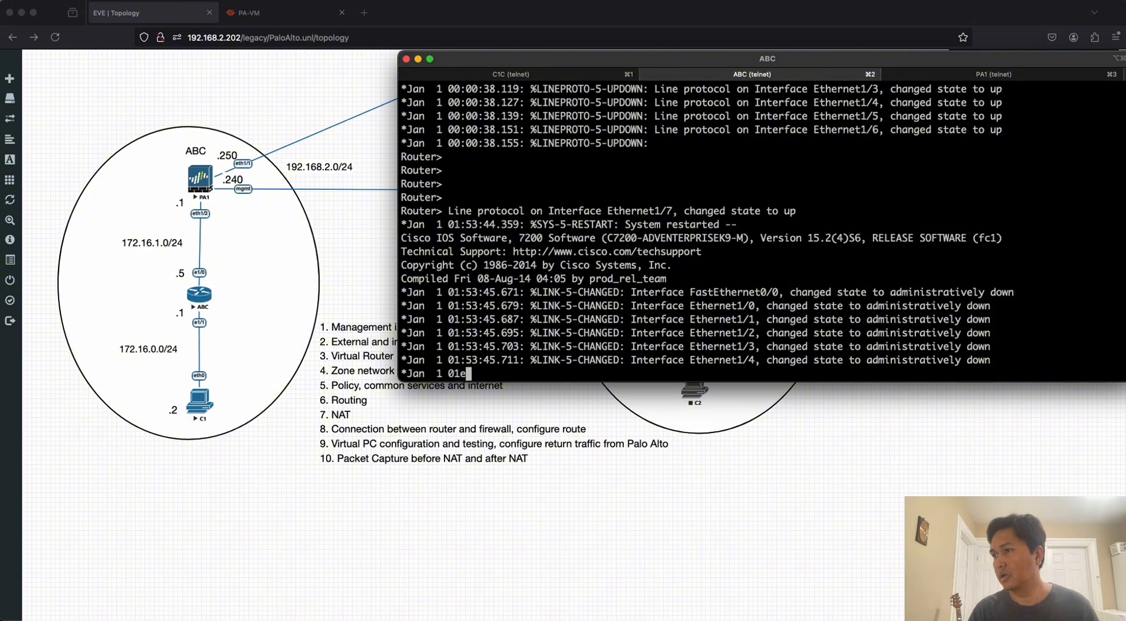
key(Return)
key(Return)
text(en)
key(Return)
key(Return)
key(Return)
text(conf)
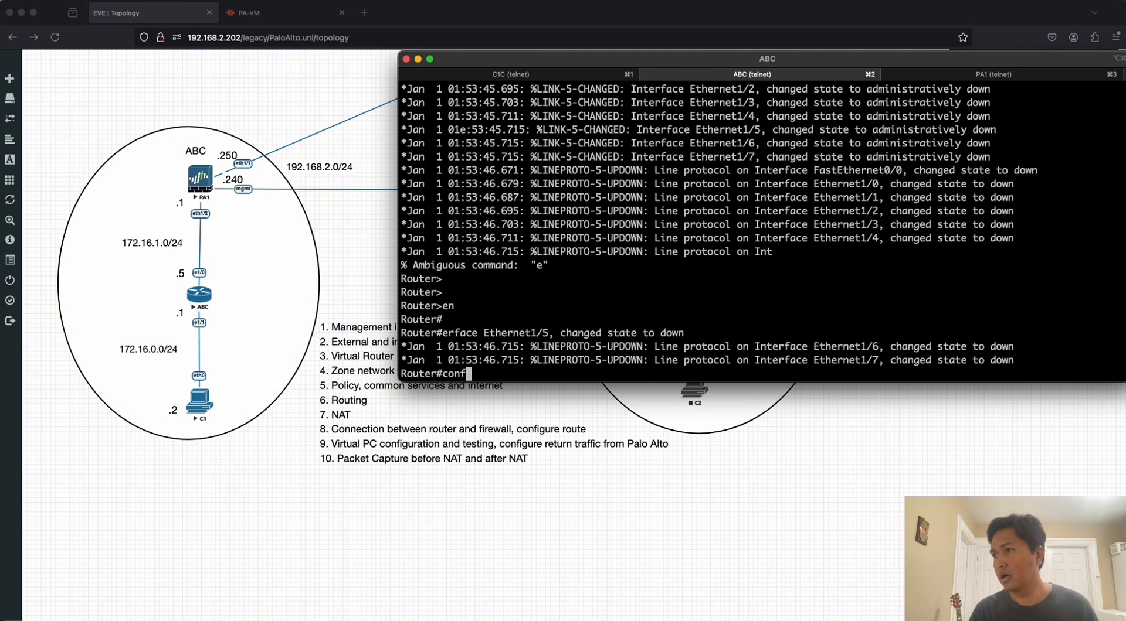
text(ig t)
key(Return)
Set the router's hostname to ABC and save the configuration with do wr mem.
text(host)
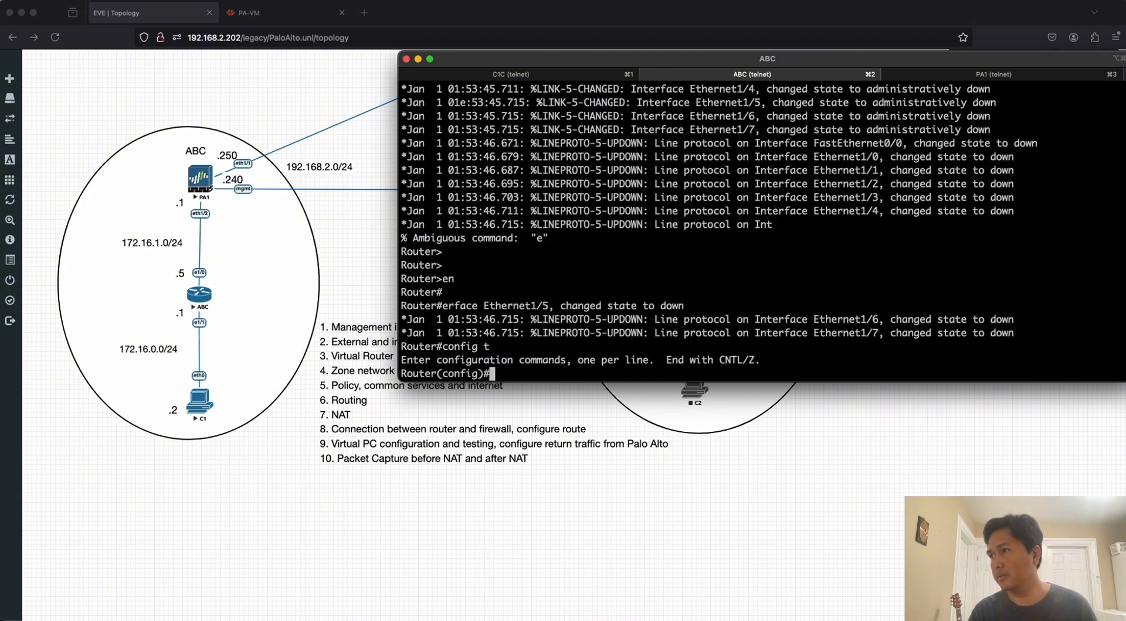
key(Tab)
text(ABC)
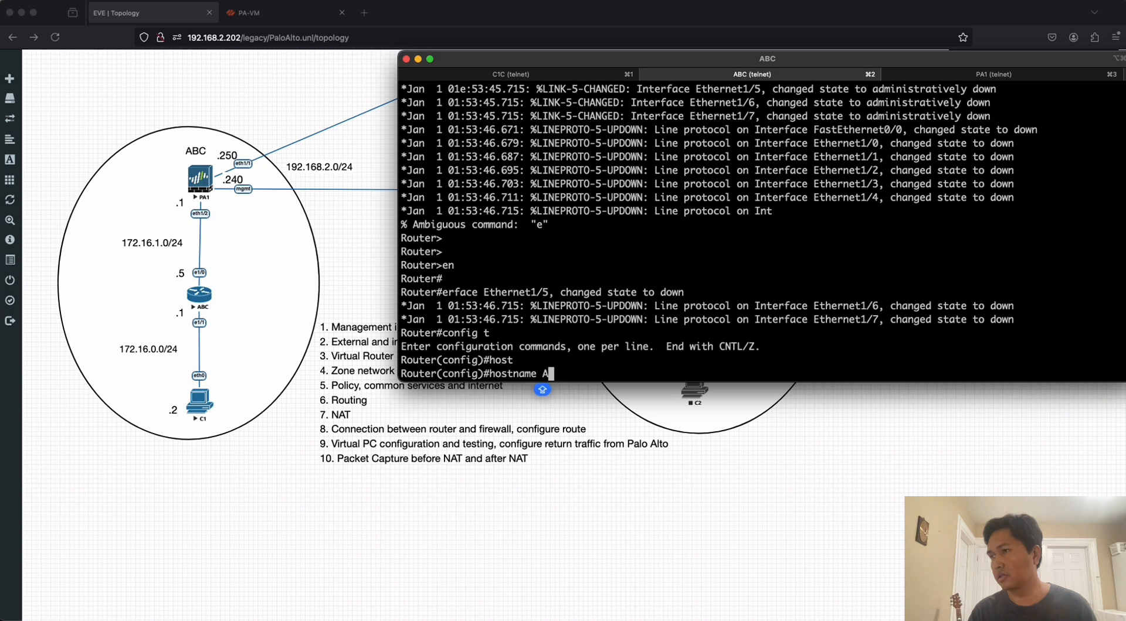
key(Return)
key(Return)
key(Return)
text(do wr mem)
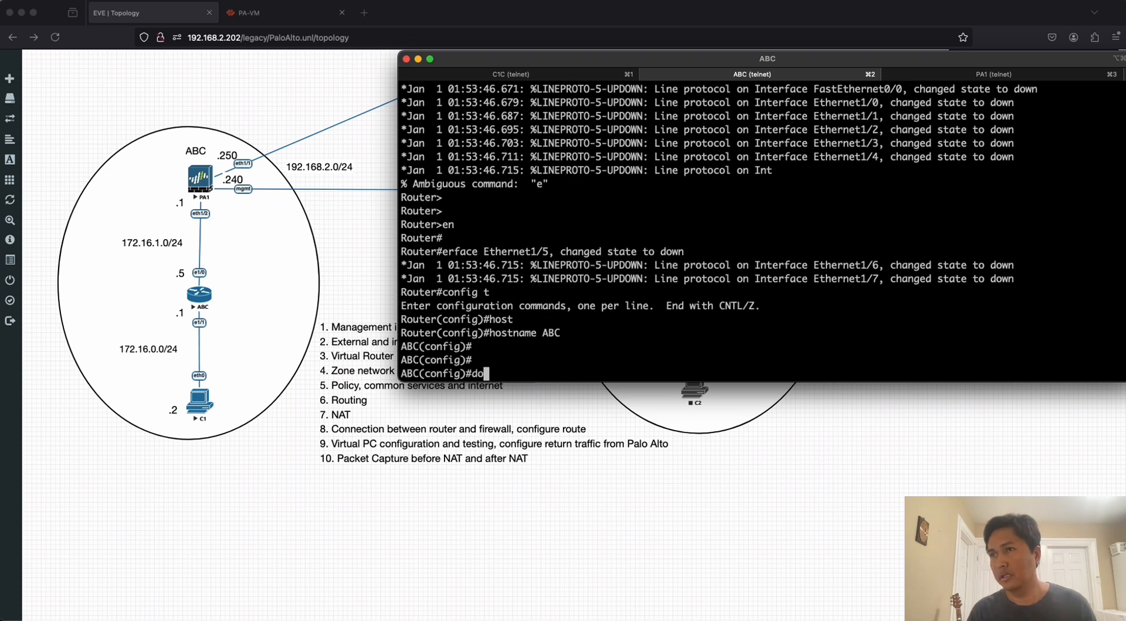
key(Return)
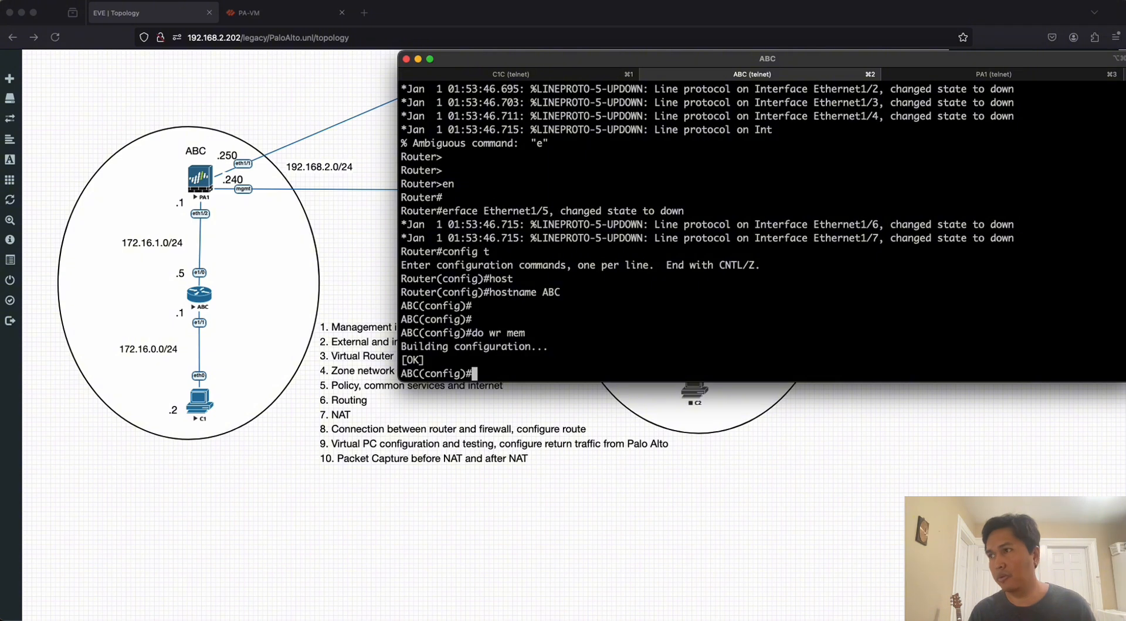
Assign IP address 172.16.1.5 with mask 255.255.255.0 to interface e1/0 on the ABC router.
text(int e1/0)
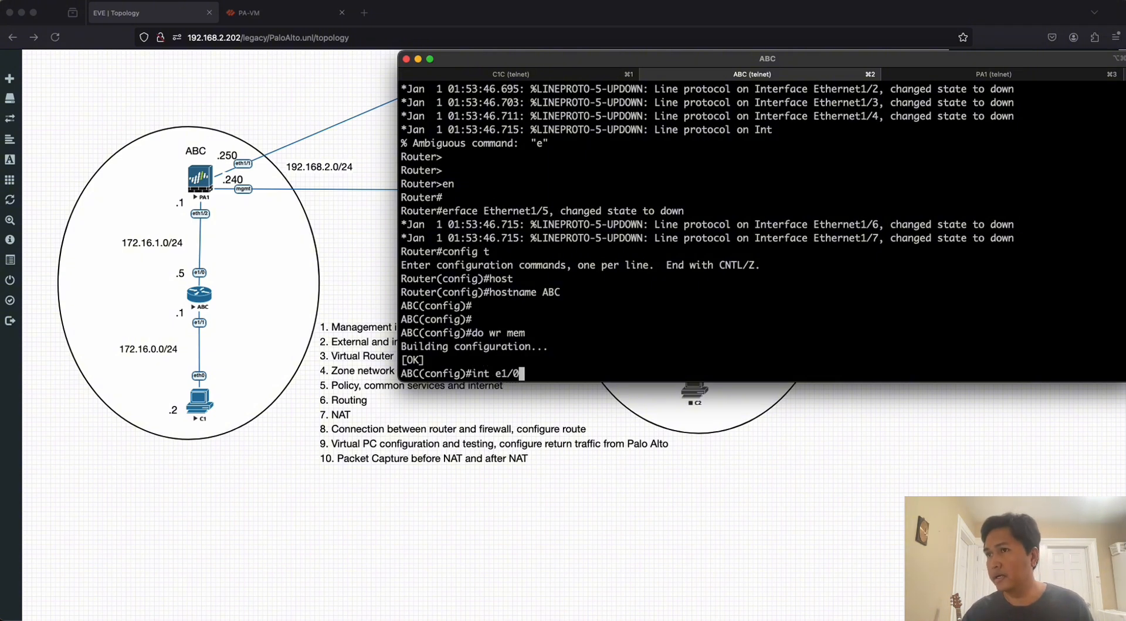
key(Return)
text(ip add)
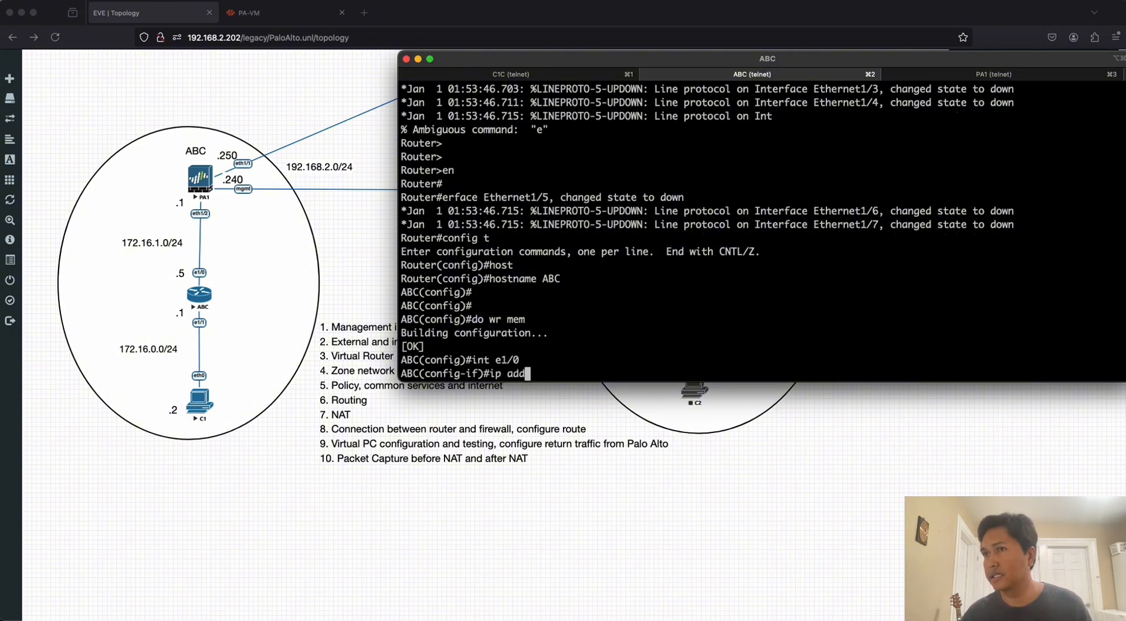
key(Tab)
text(172.)
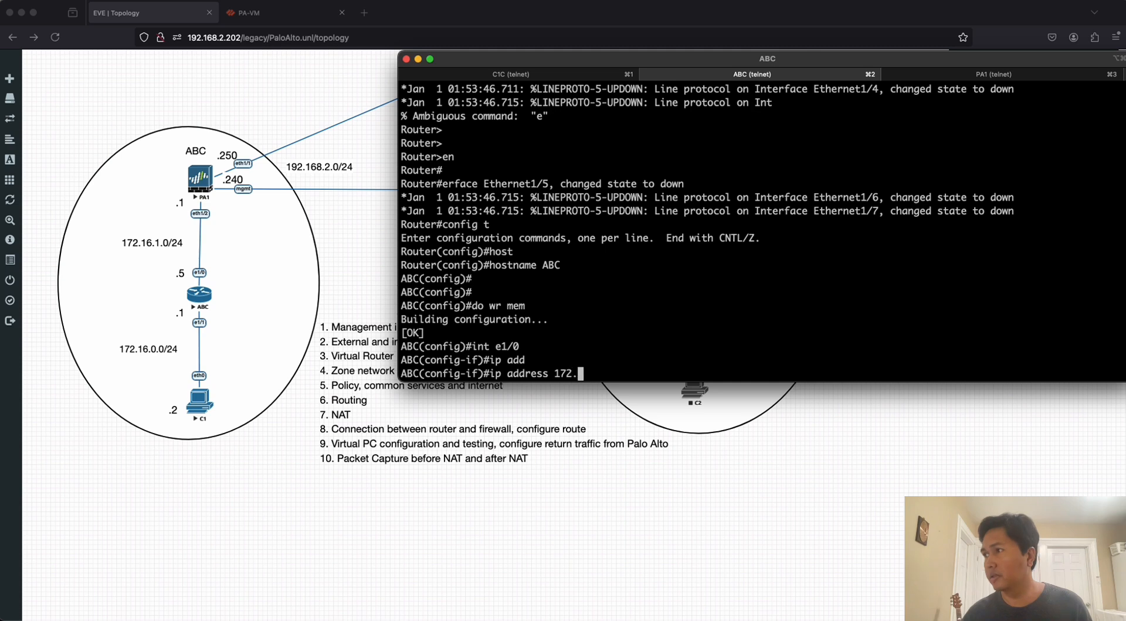
text(16.10.5)
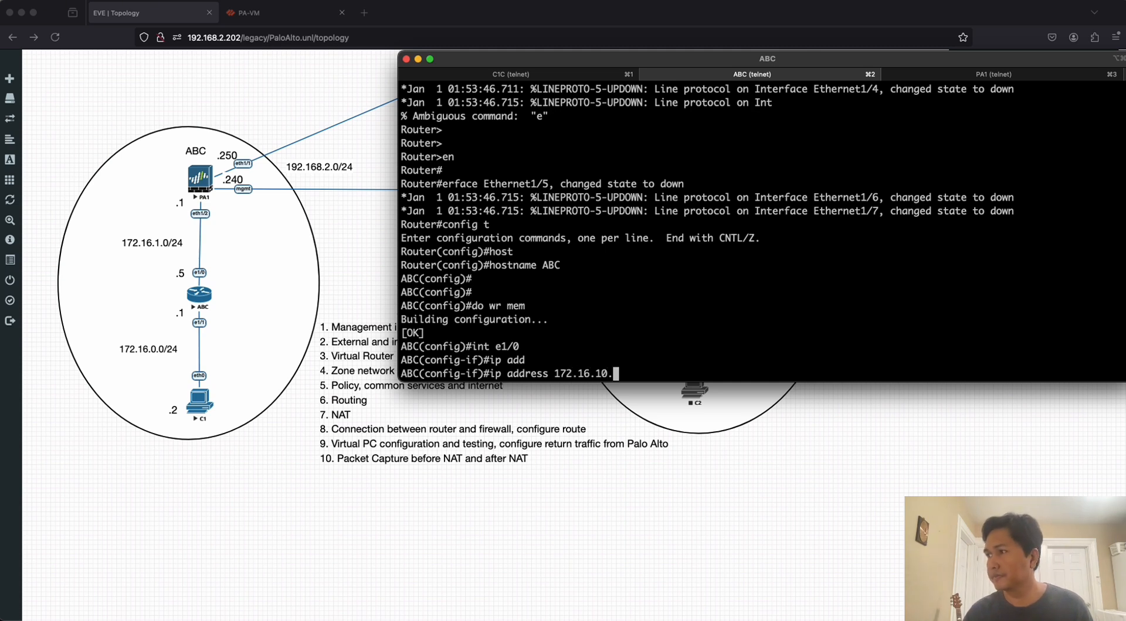
key(BackSpace)
key(BackSpace)
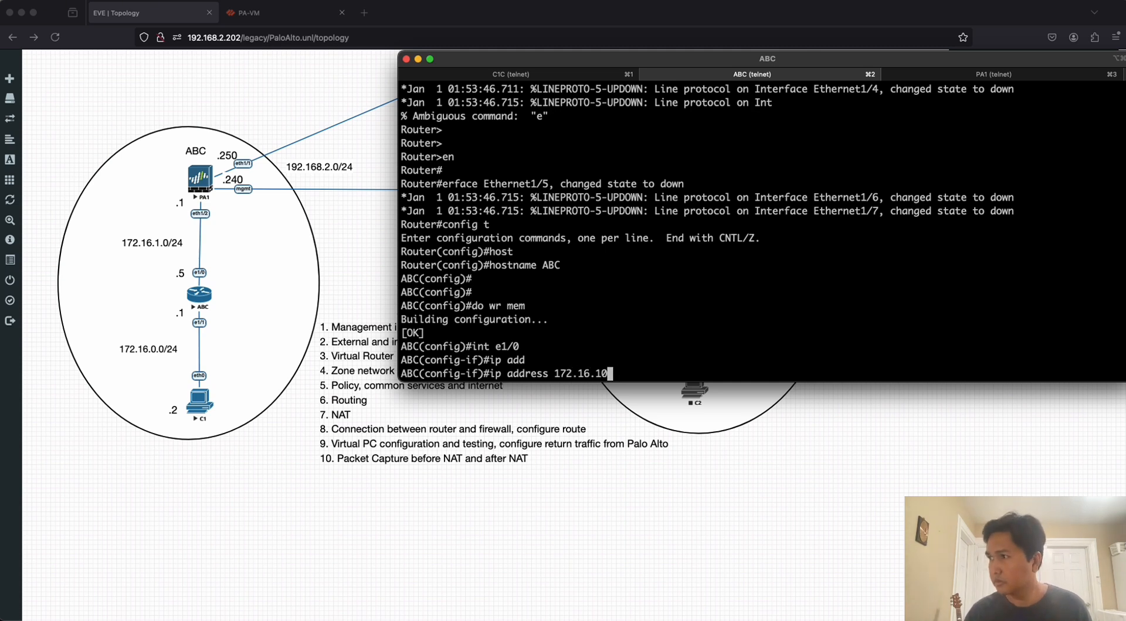
key(ctrl+super+space)
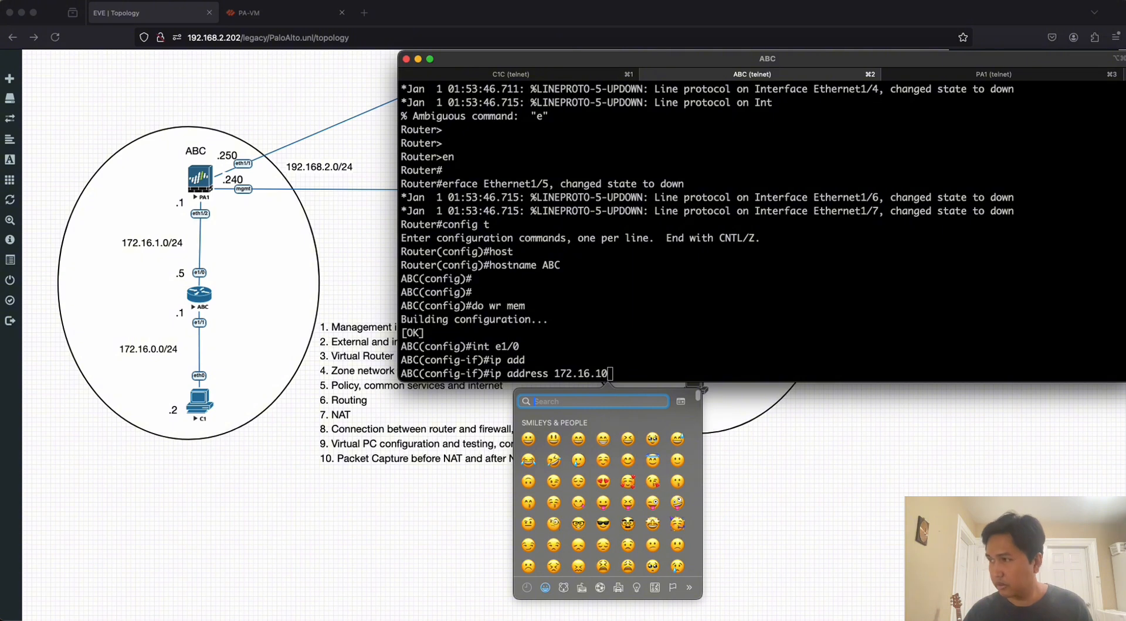
key(Escape)
key(BackSpace)
text(.)
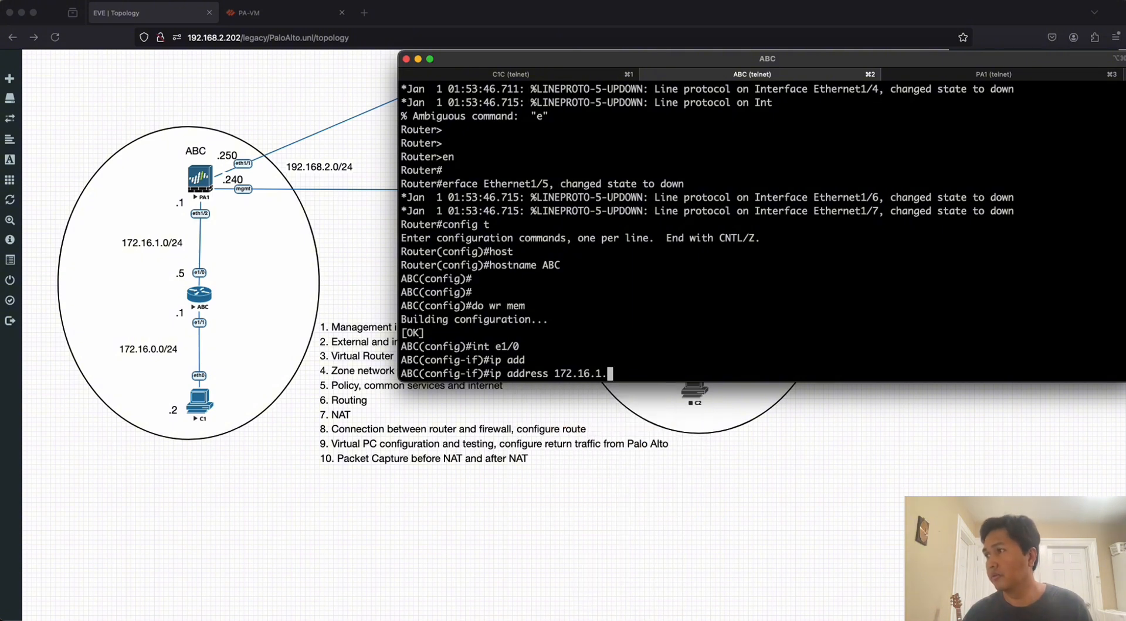
text(5 255.)
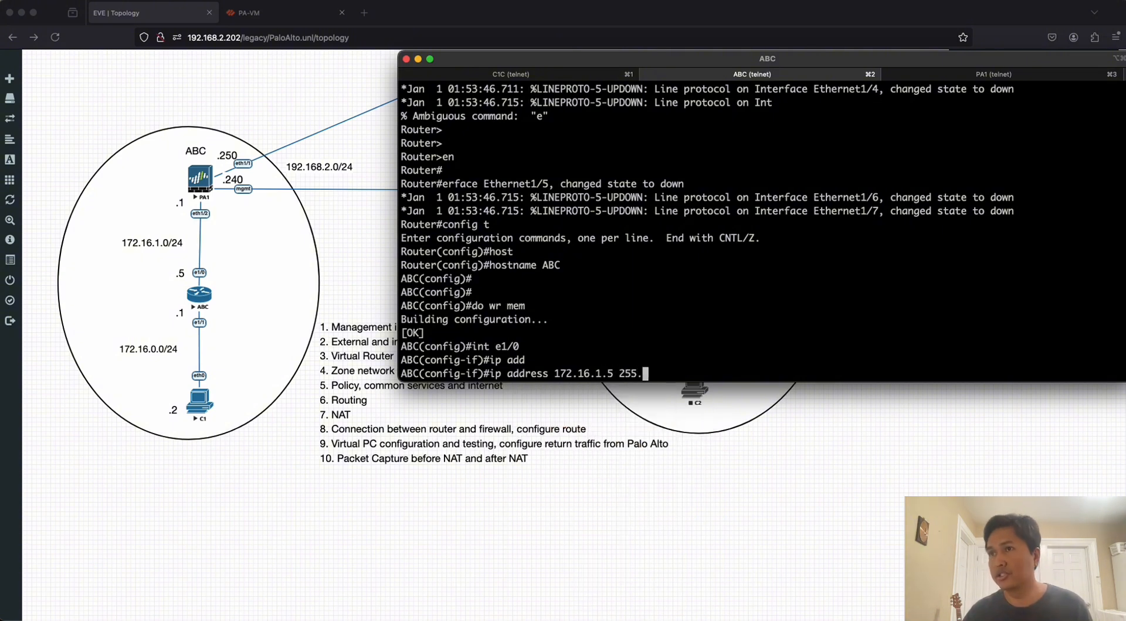
text(255.255.0)
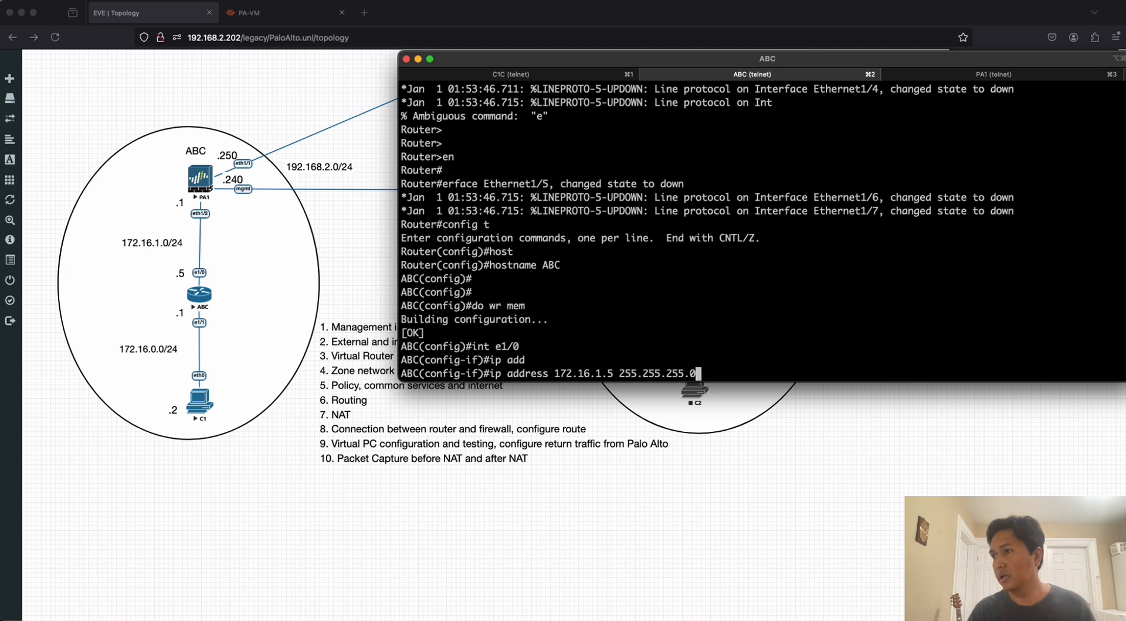
key(Return)
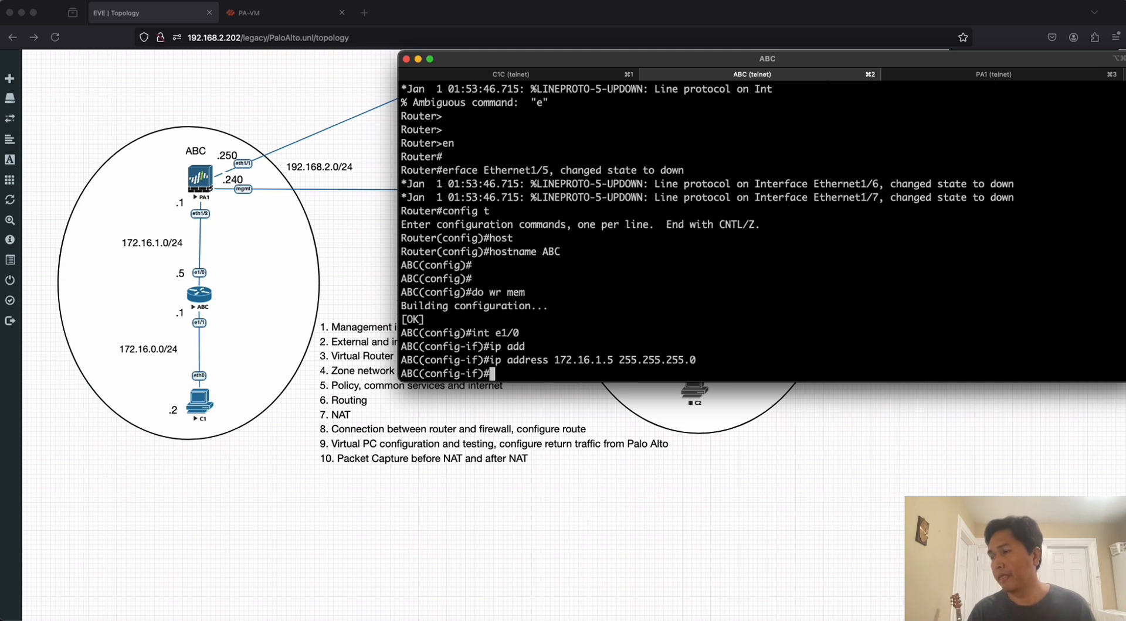
Enable interface e1/0 with no shut and exit to global configuration mode.
text(no shut)
key(Return)
key(Return)
key(Return)
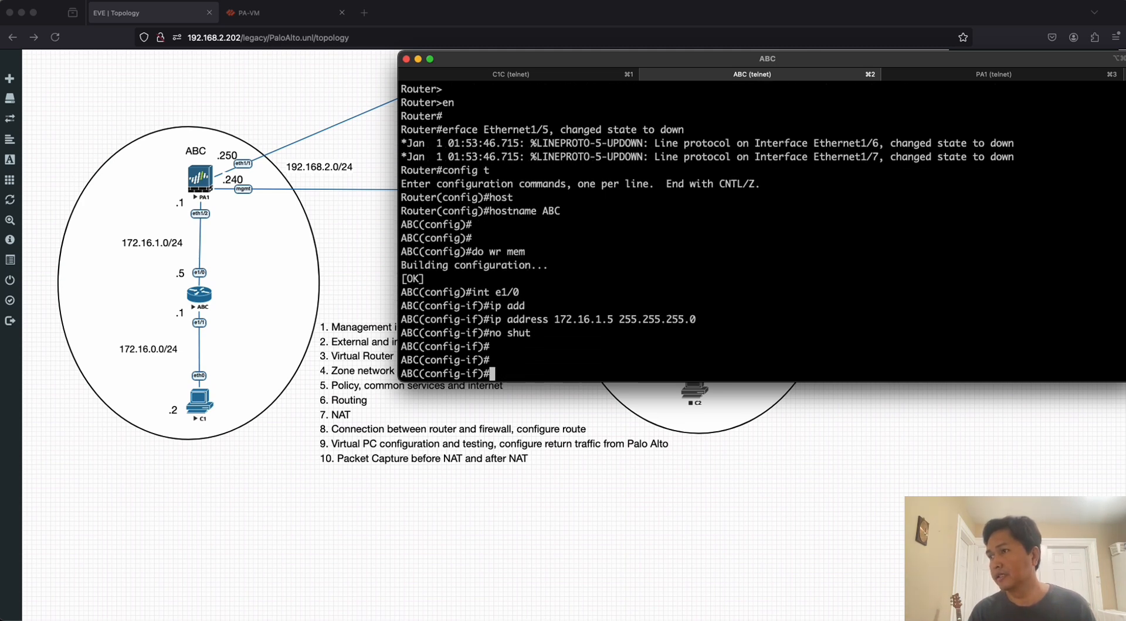
text(exit)
key(Return)
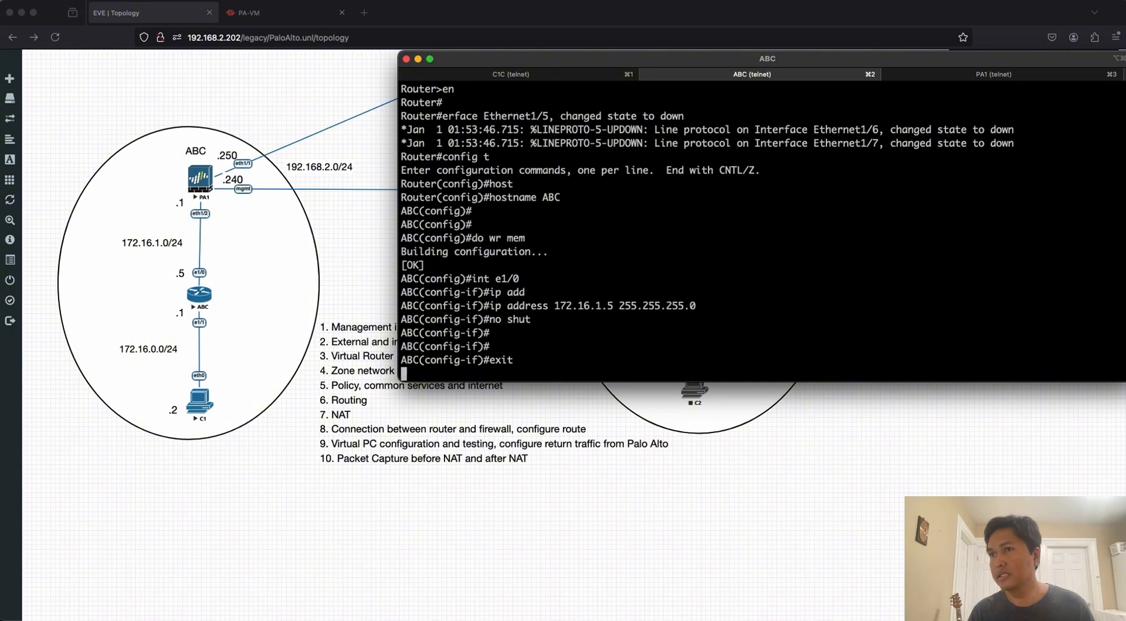
Assign IP address 172.16.0.1 with mask 255.255.255.0 to interface e1/1 on the ABC router.
text(int e1/)
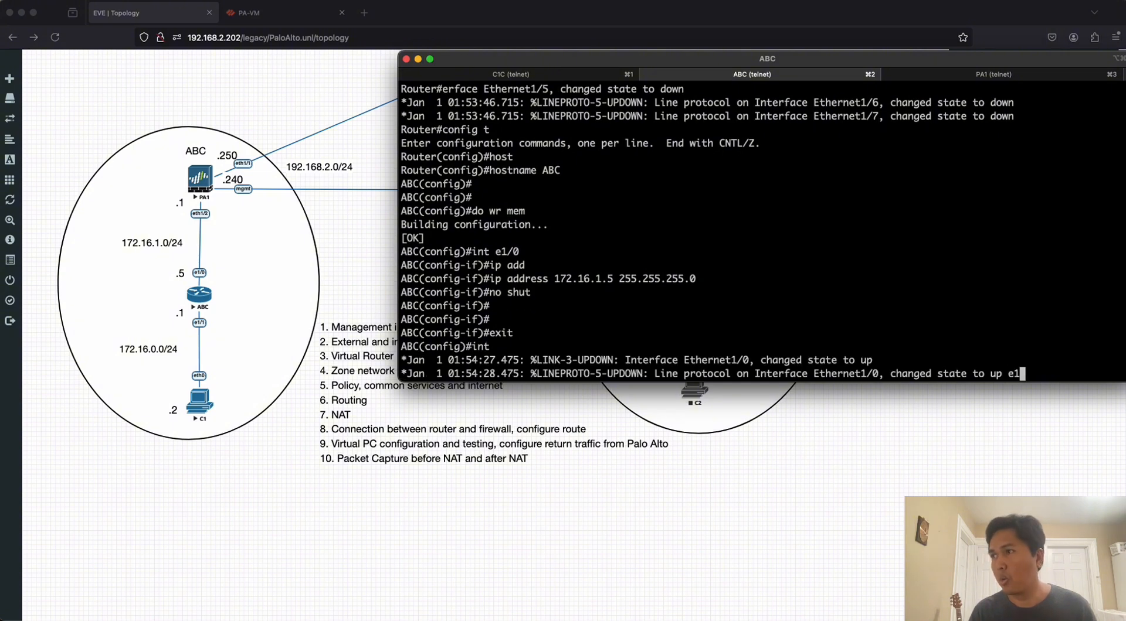
text(1)
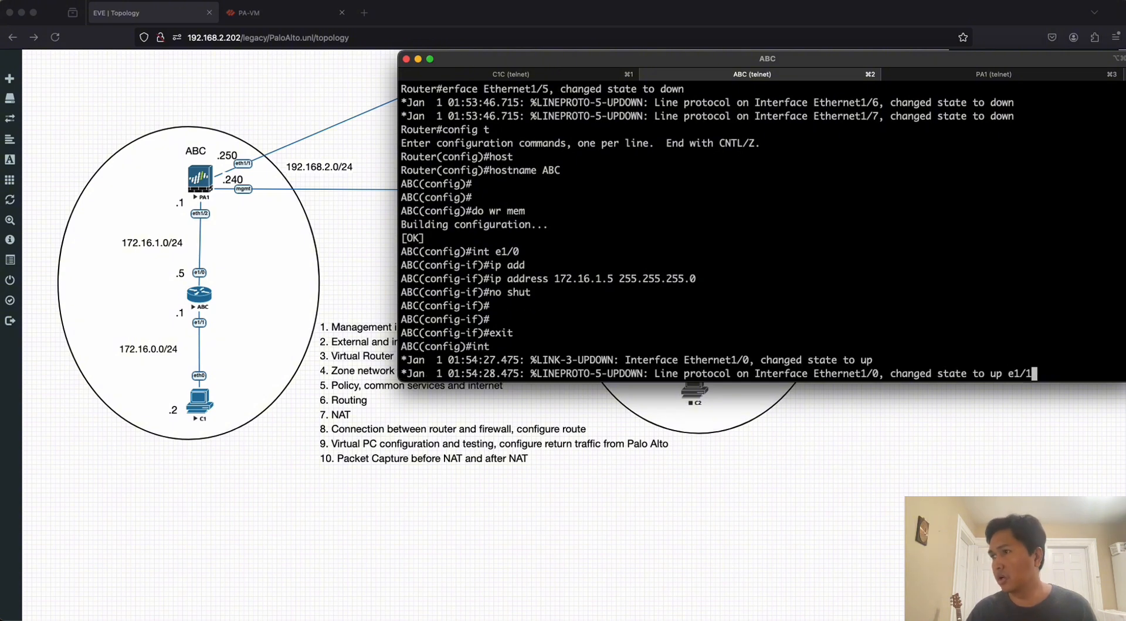
key(Return)
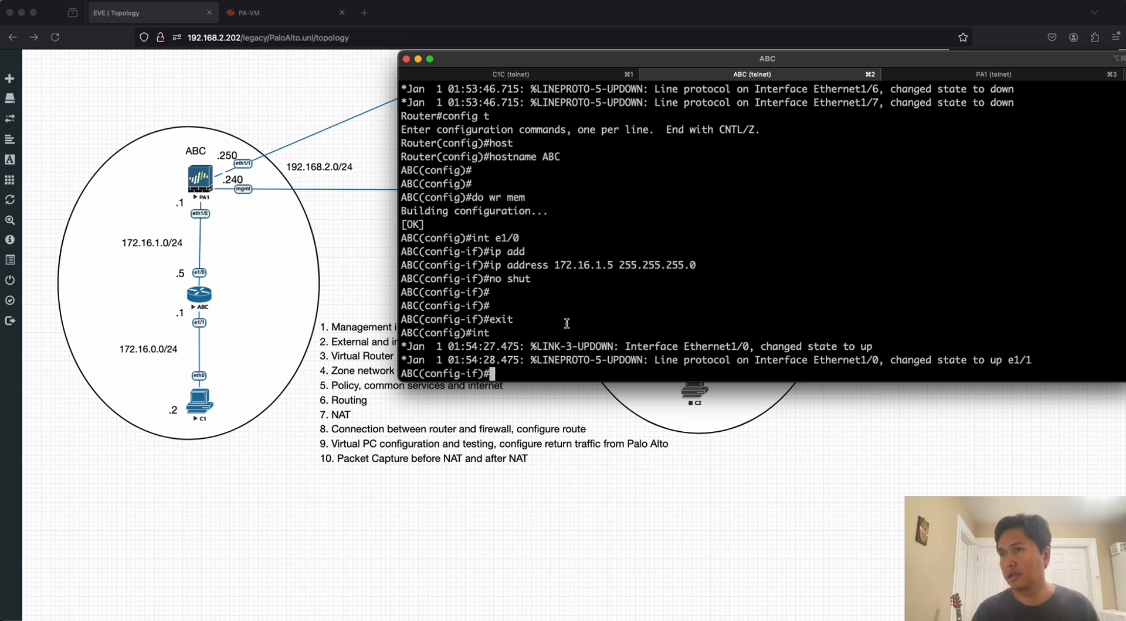
key(Return)
key(Return)
key(Return)
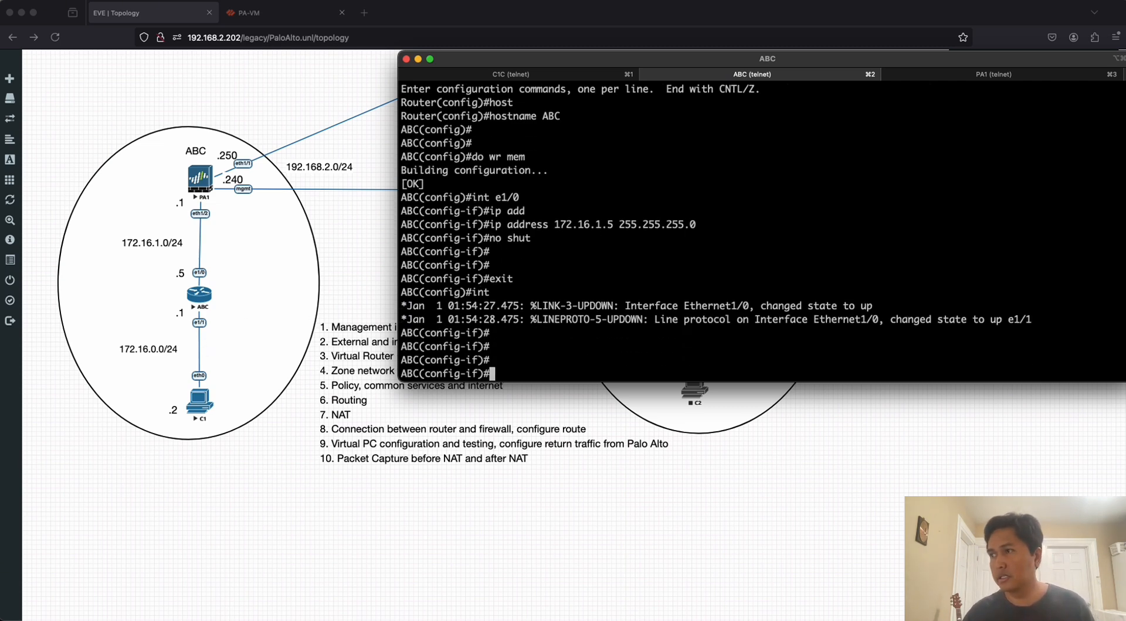
text(ip add)
key(Tab)
text(1)
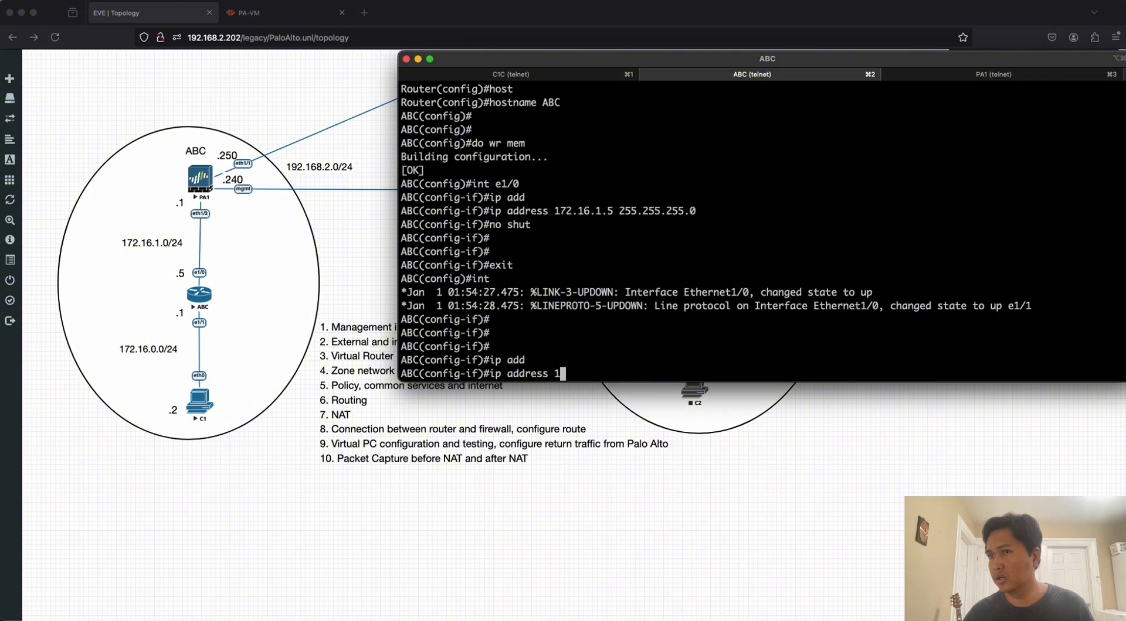
text(72.16.0.)
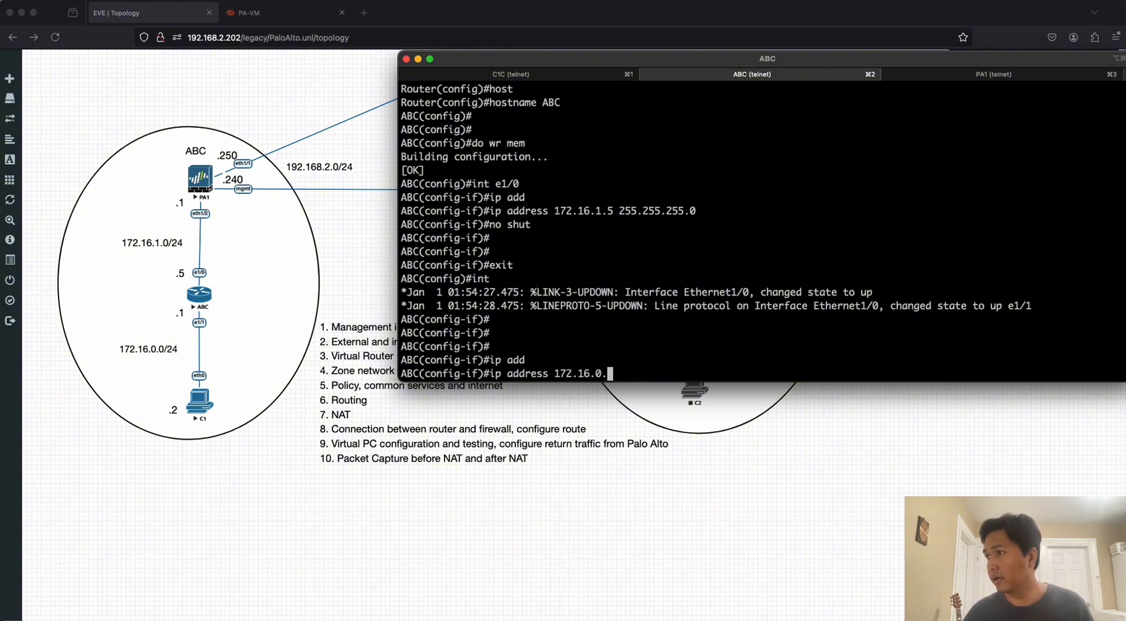
text(1)
text( 255.255.)
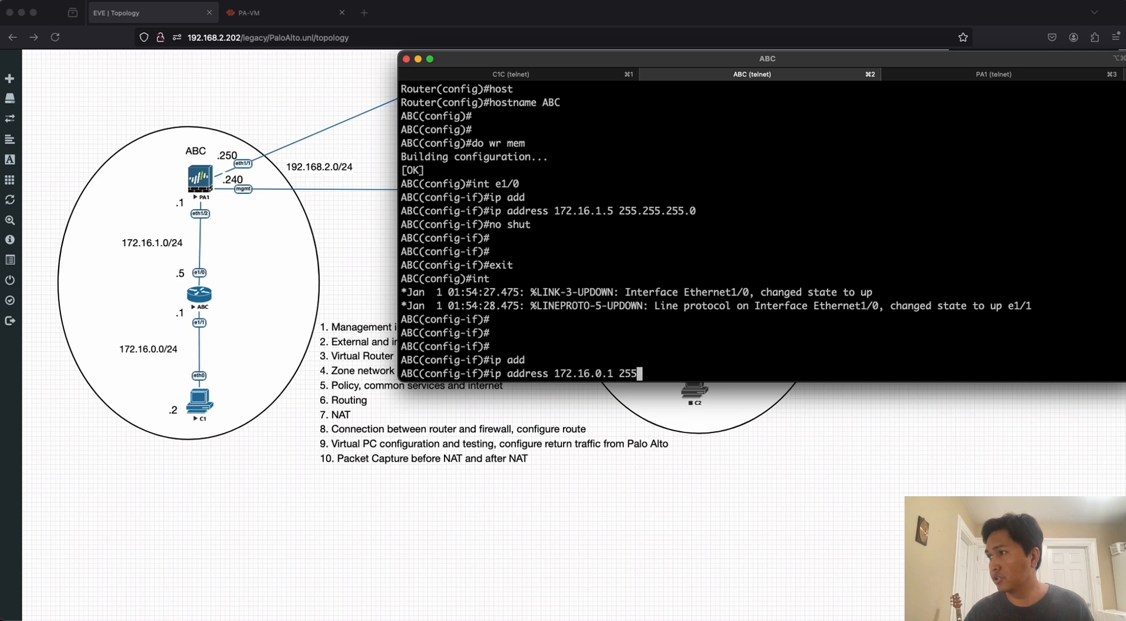
text(.0)
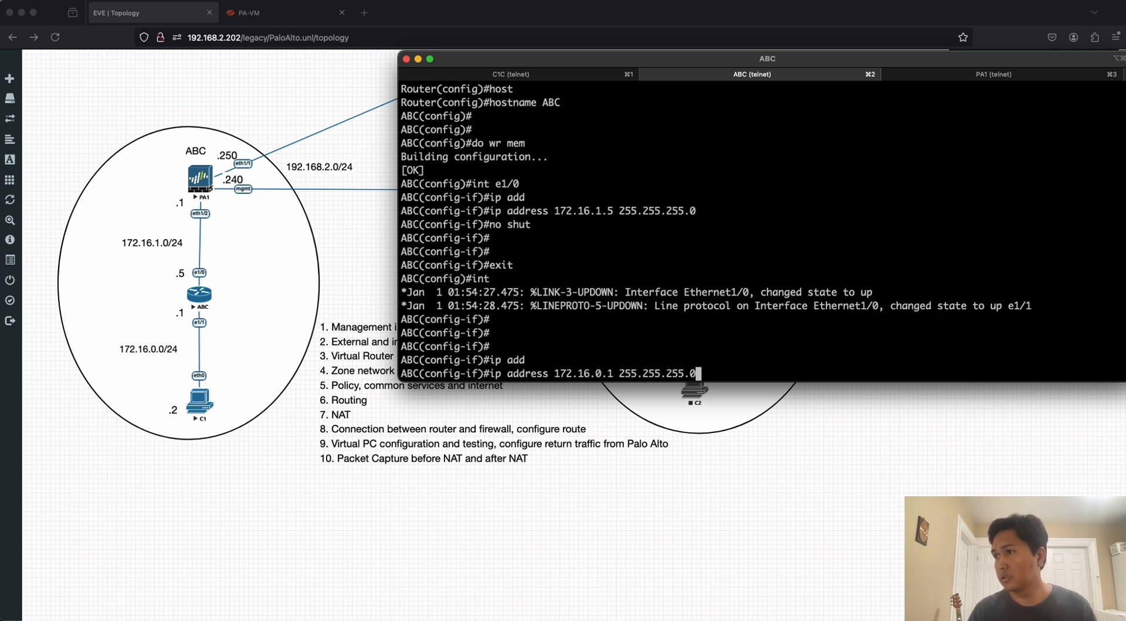
key(Return)
Enable interface e1/1 with no shut and return to privileged mode with end.
text(no shut)
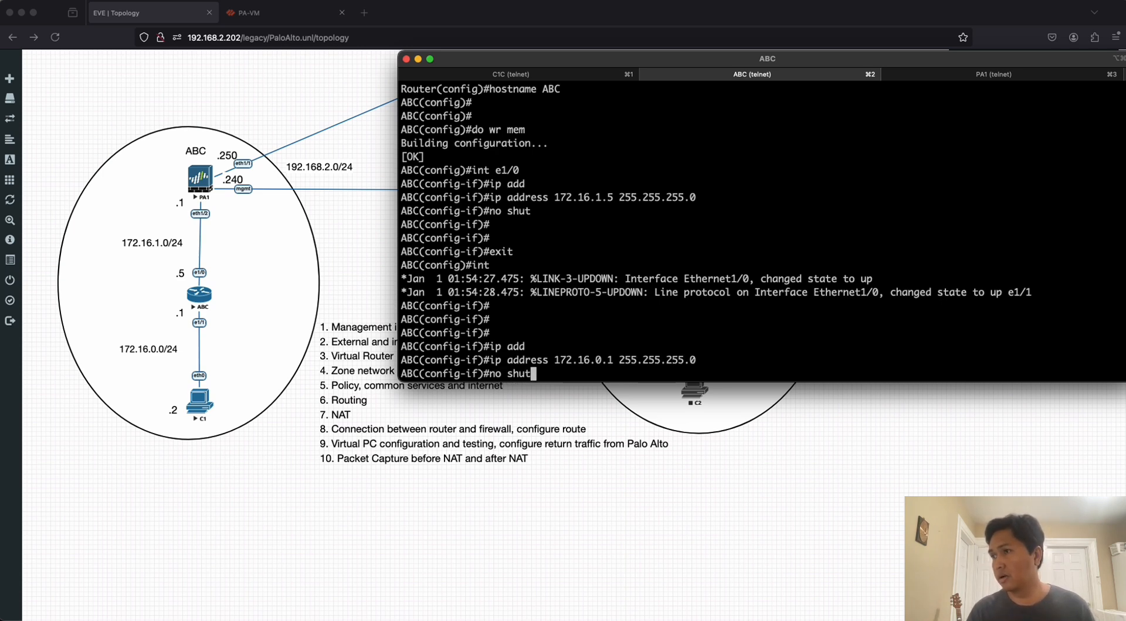
key(Return)
key(Return)
key(Return)
key(Return)
key(Return)
key(Return)
key(Return)
text(end)
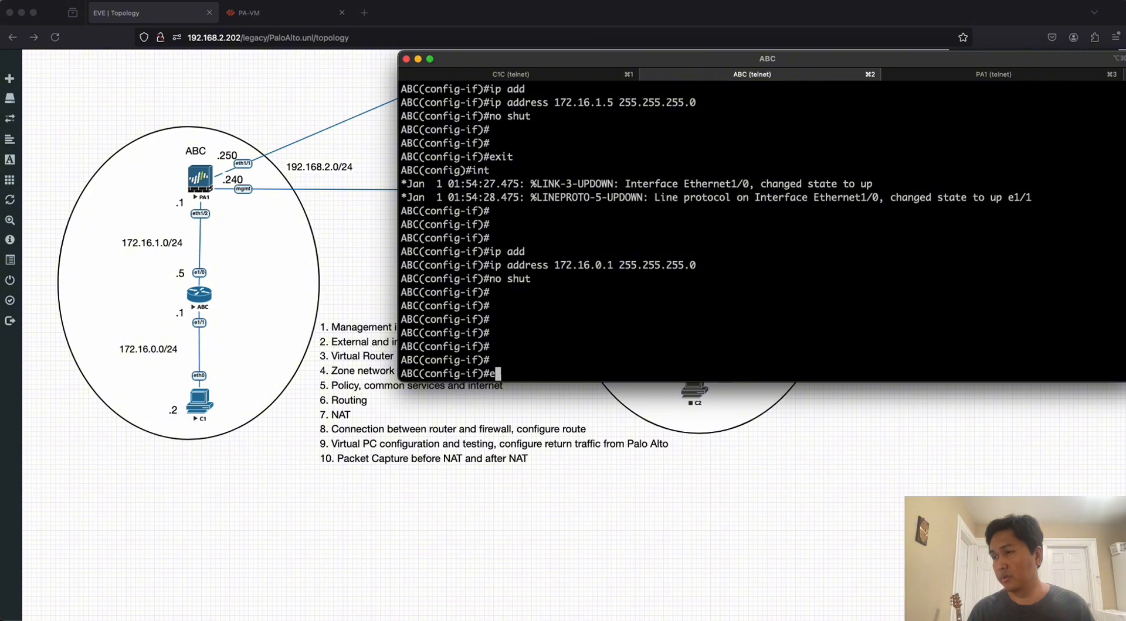
key(Return)
Display the ABC router's routing table with show ip route.
key(Return)
key(Return)
key(Return)
key(Return)
key(Return)
key(Return)
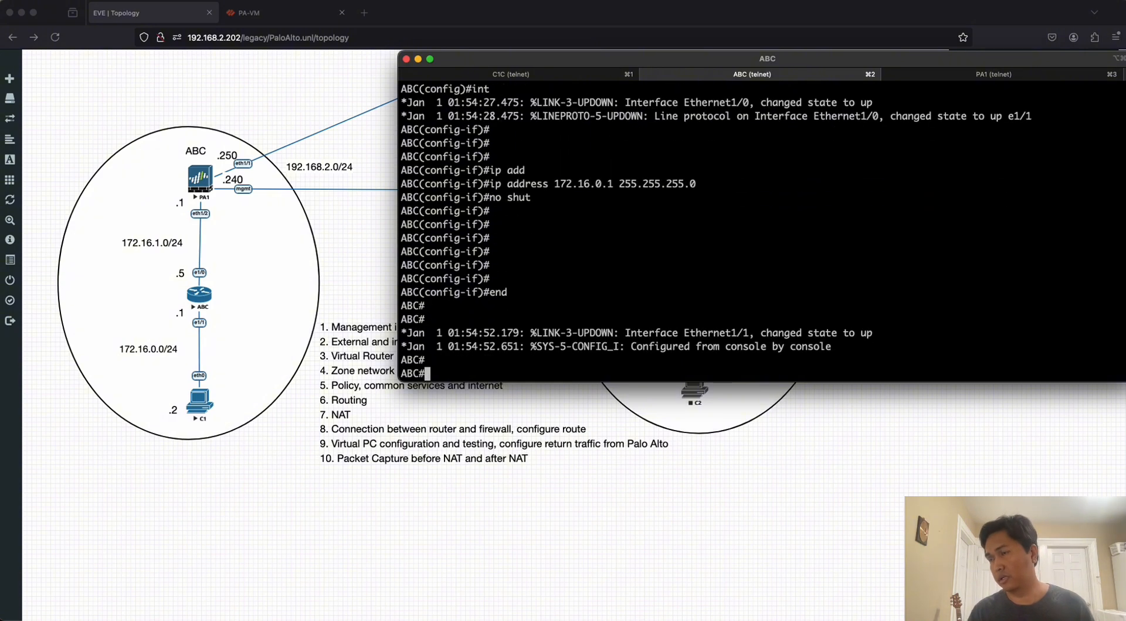
key(Return)
key(Return)
key(Return)
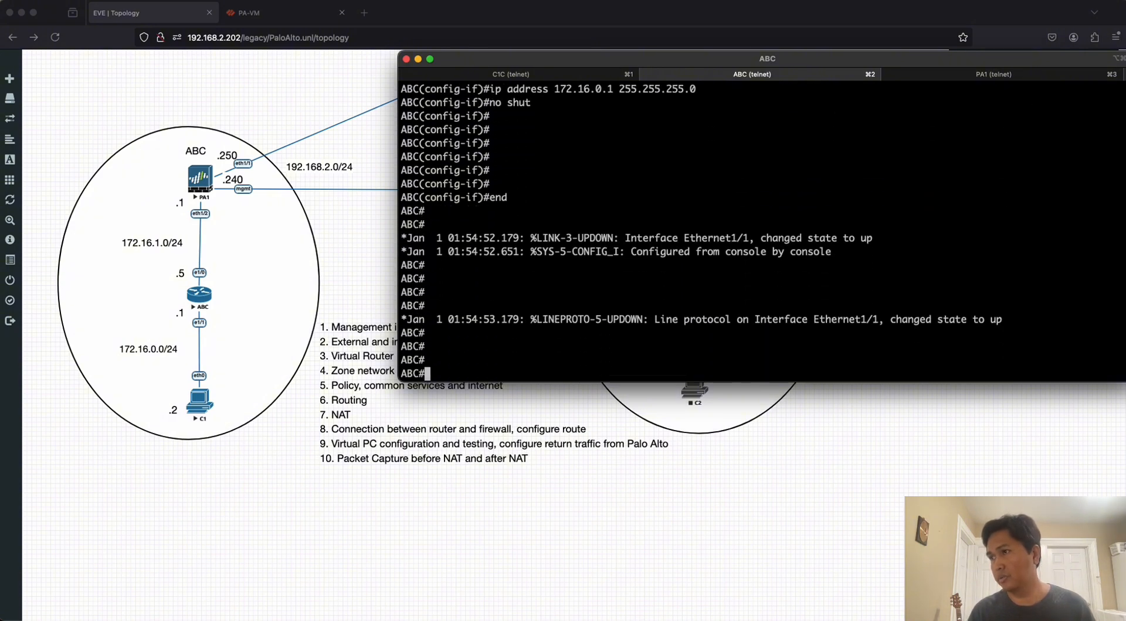
text(show ip route)
key(Return)
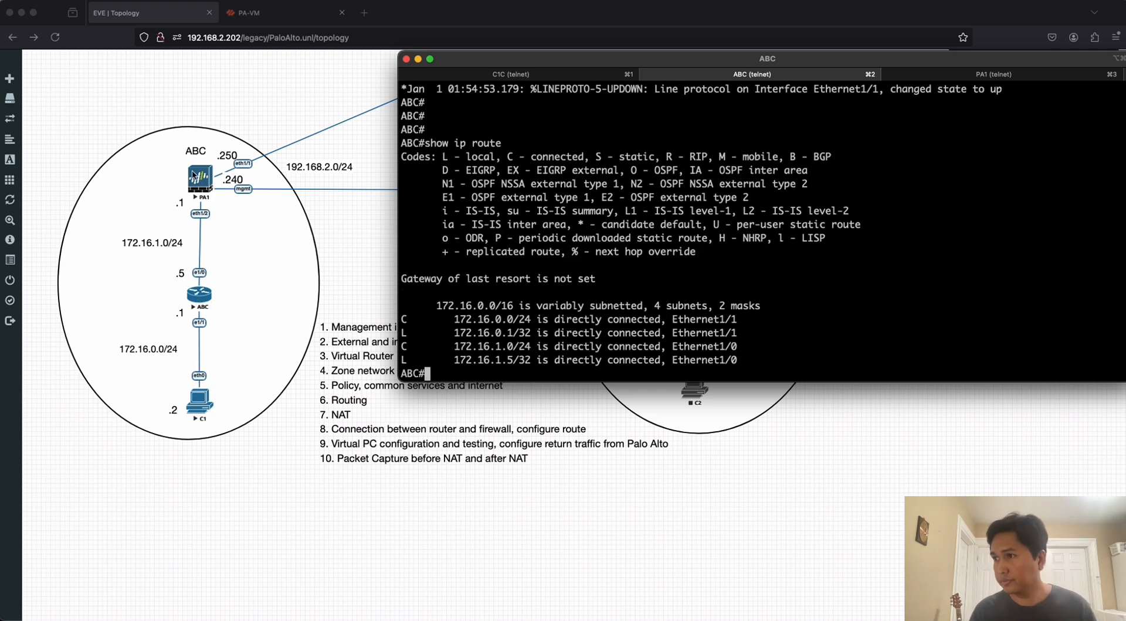
Enter configuration mode with config t and add a default route, ip route 0.0.0.0 0.0.0.0, through next hop 172.16.1.1.
text(config t)
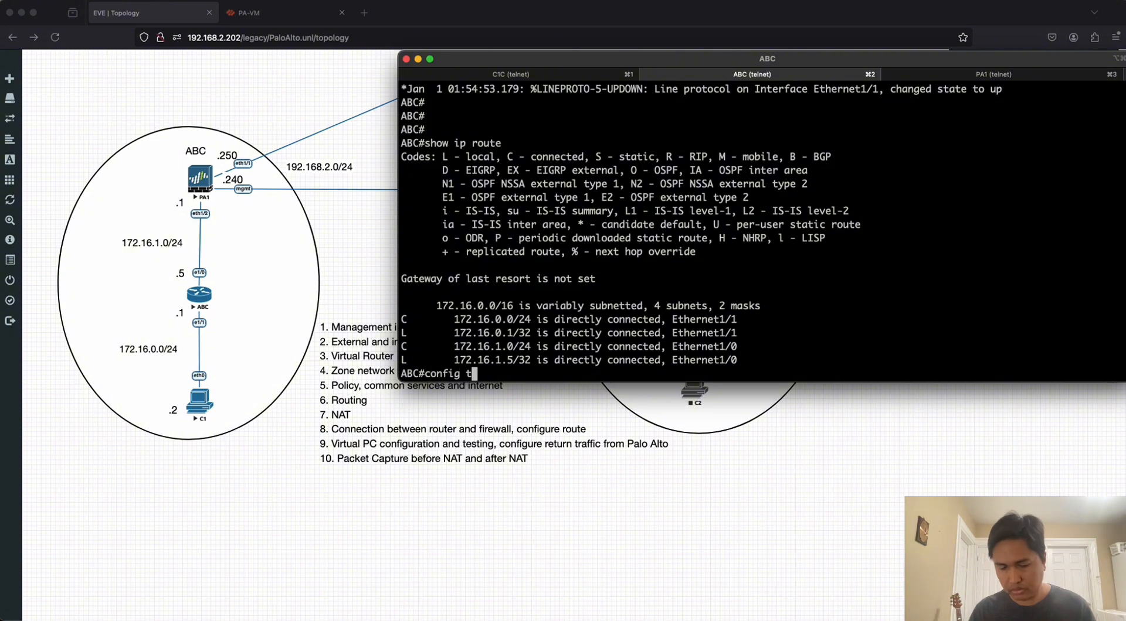
key(Return)
key(Return)
key(Return)
text(ip route )
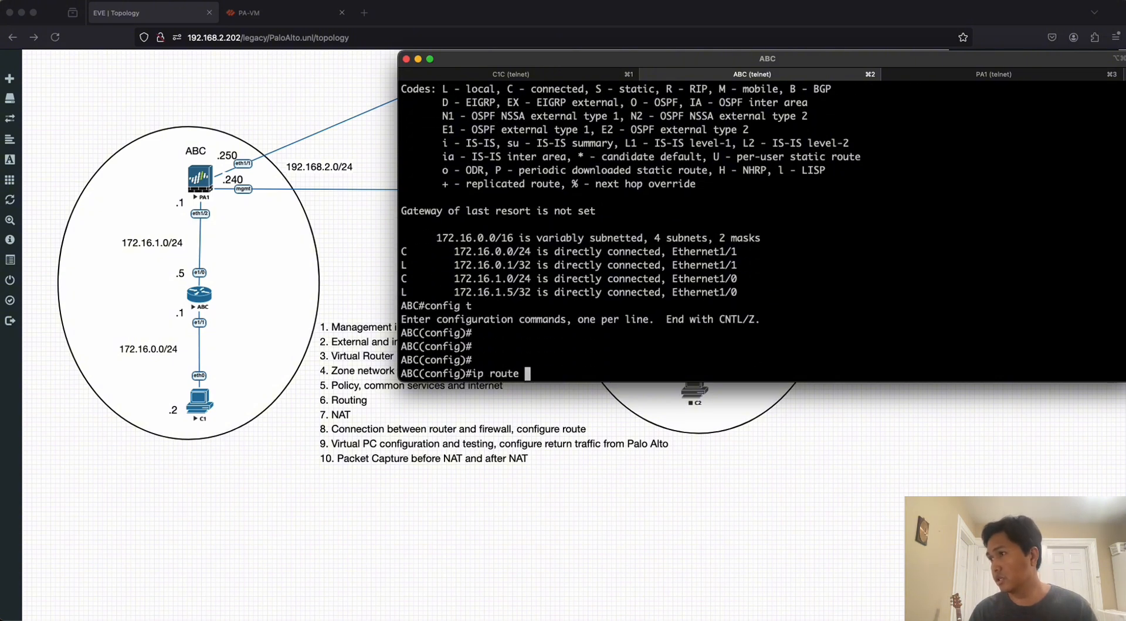
text(0.0.0.0 0.0.0)
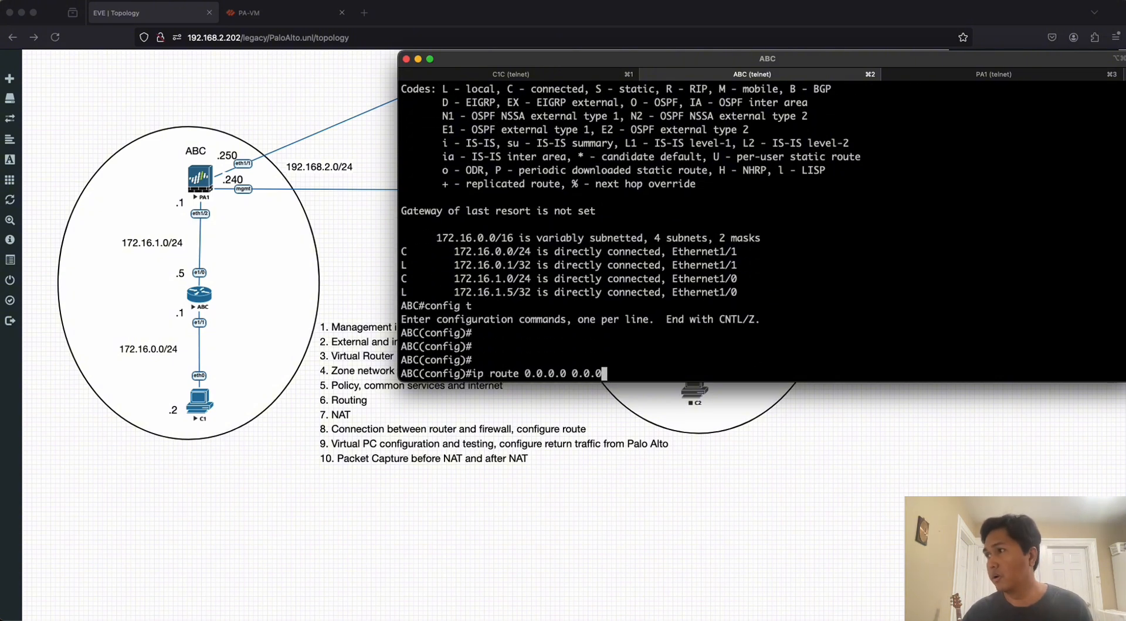
text(.0 172.16.)
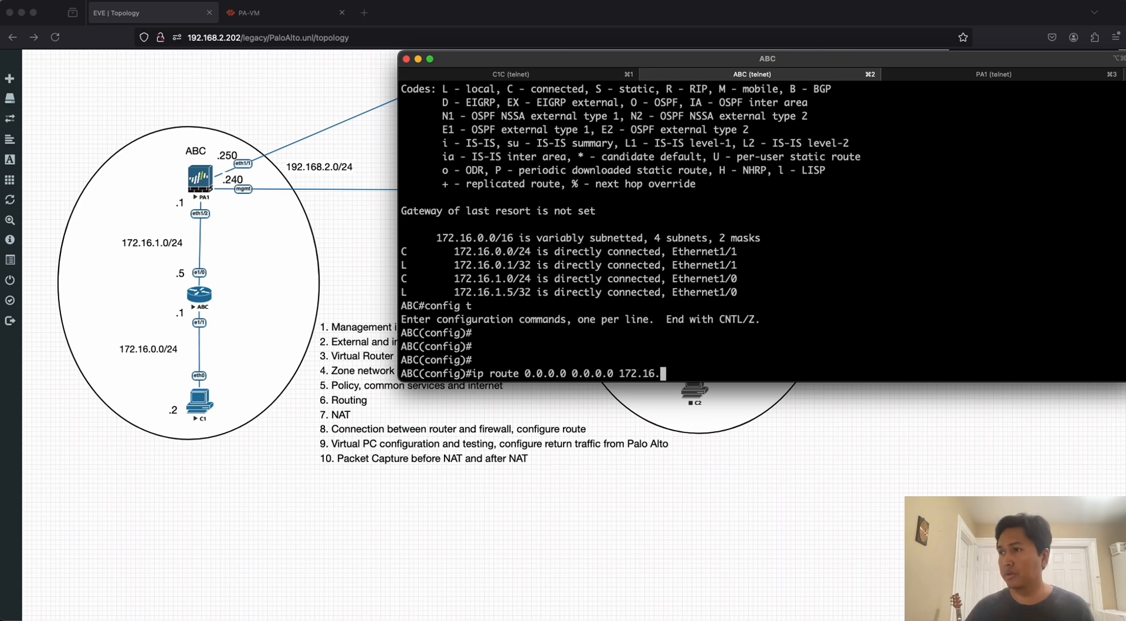
text(1.1)
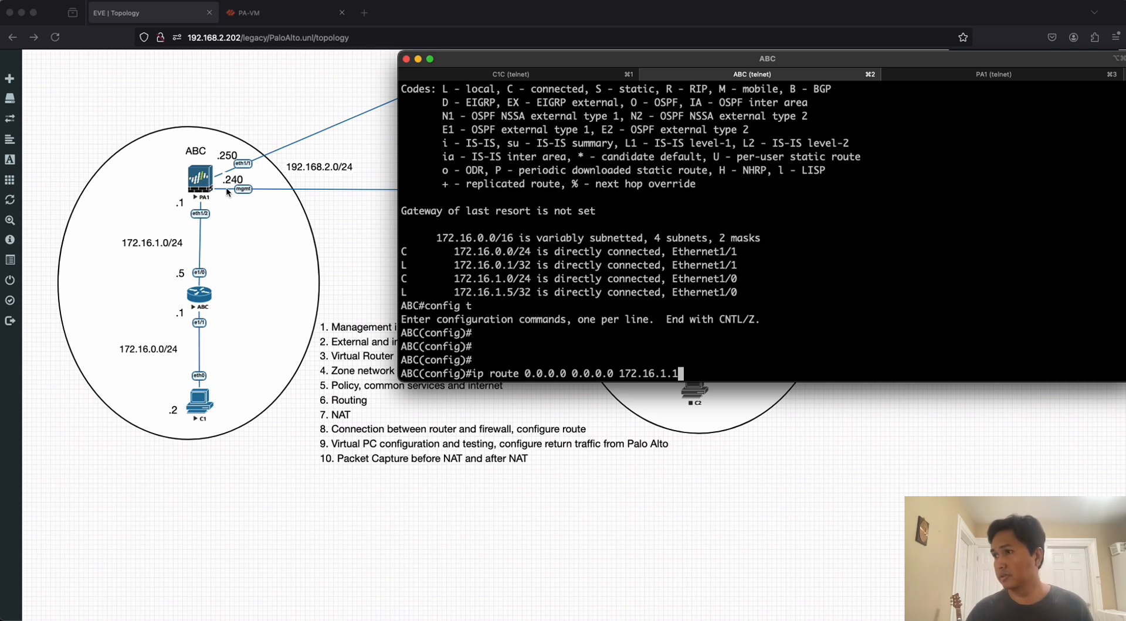
key(Return)
key(Return)
key(Return)
key(Return)
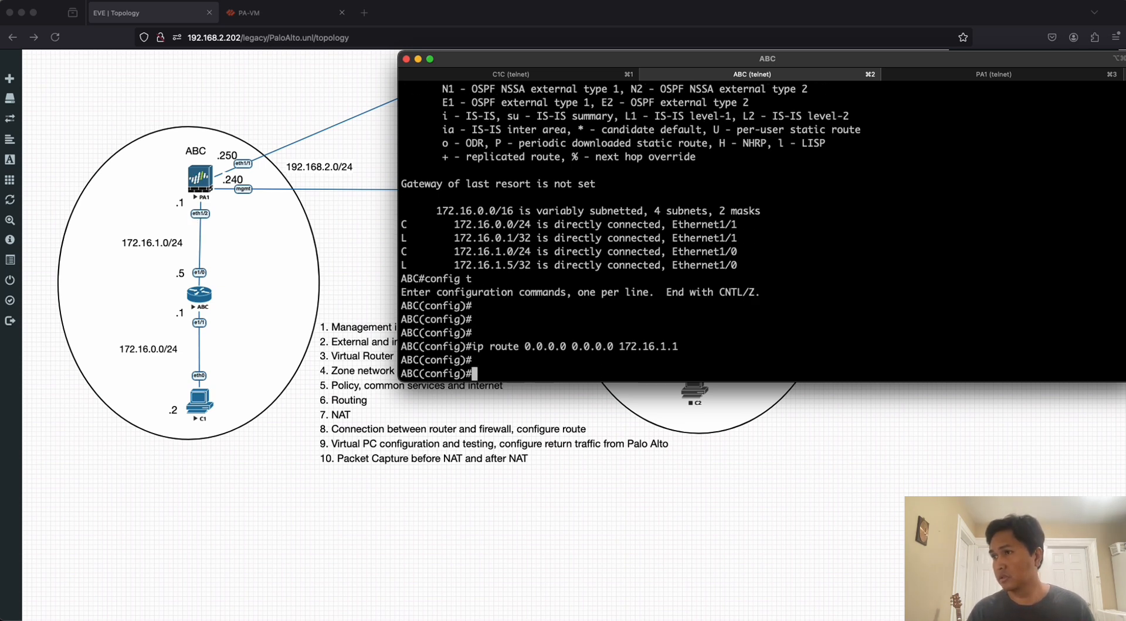
Leave configuration mode with end and save the ABC router's configuration with wr mem.
text(end)
key(Return)
key(Return)
key(Return)
text(wr mem)
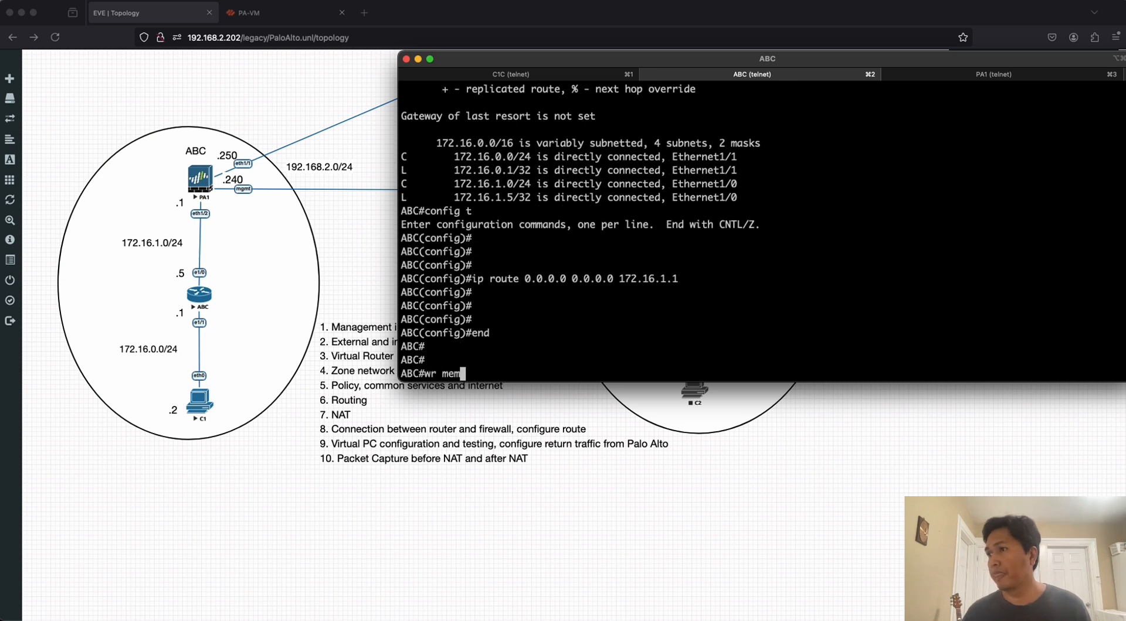
key(Return)
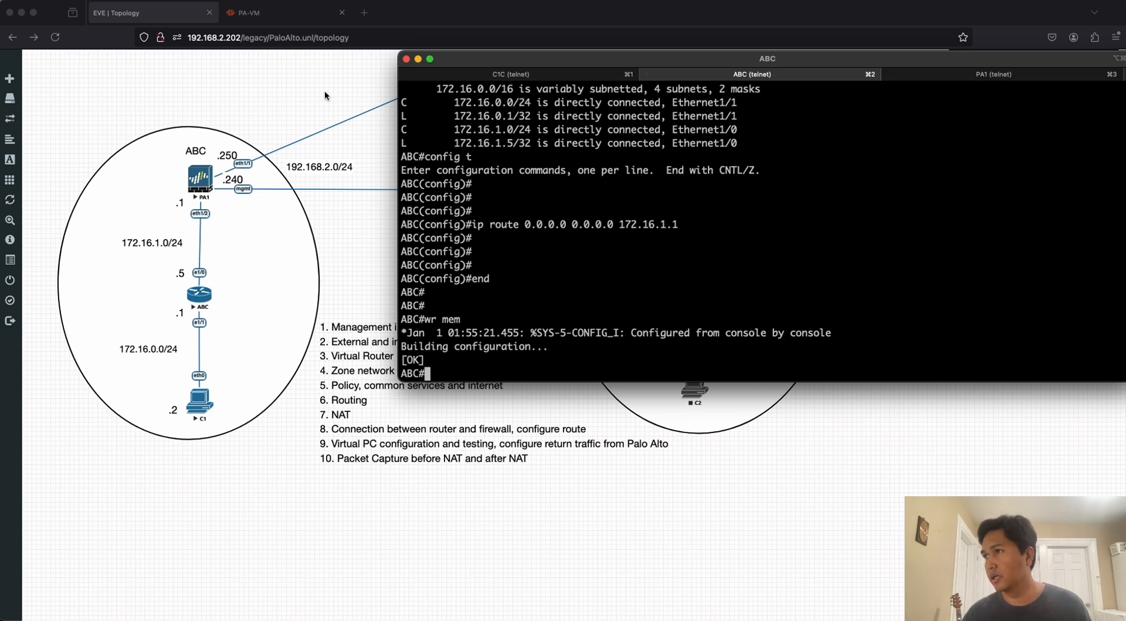
Switch to the PA-VM web interface and close the commit status report.
click(282, 17)
click(282, 16)
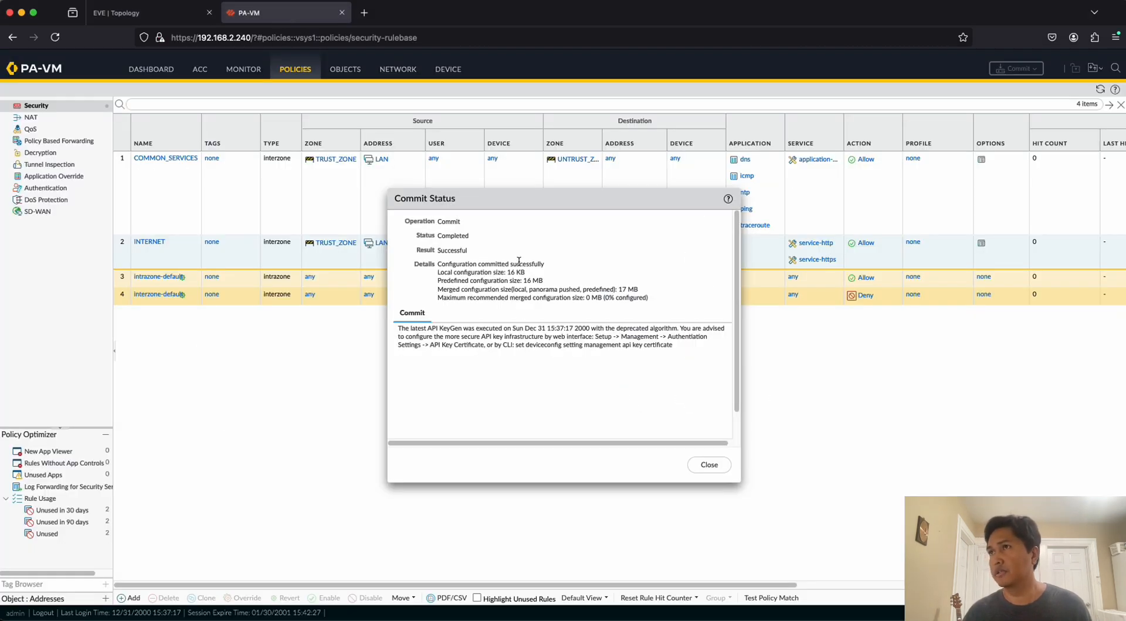
click(708, 466)
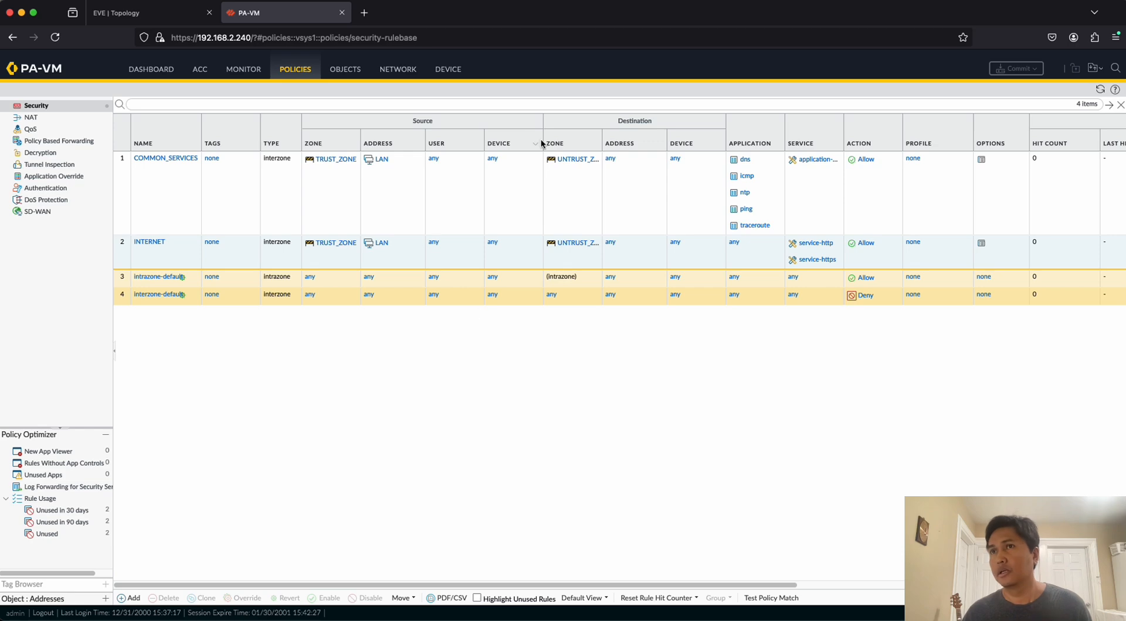
Check the firewall's traffic log and the EVE topology, and switch to the PA1 console session in the terminal.
click(240, 71)
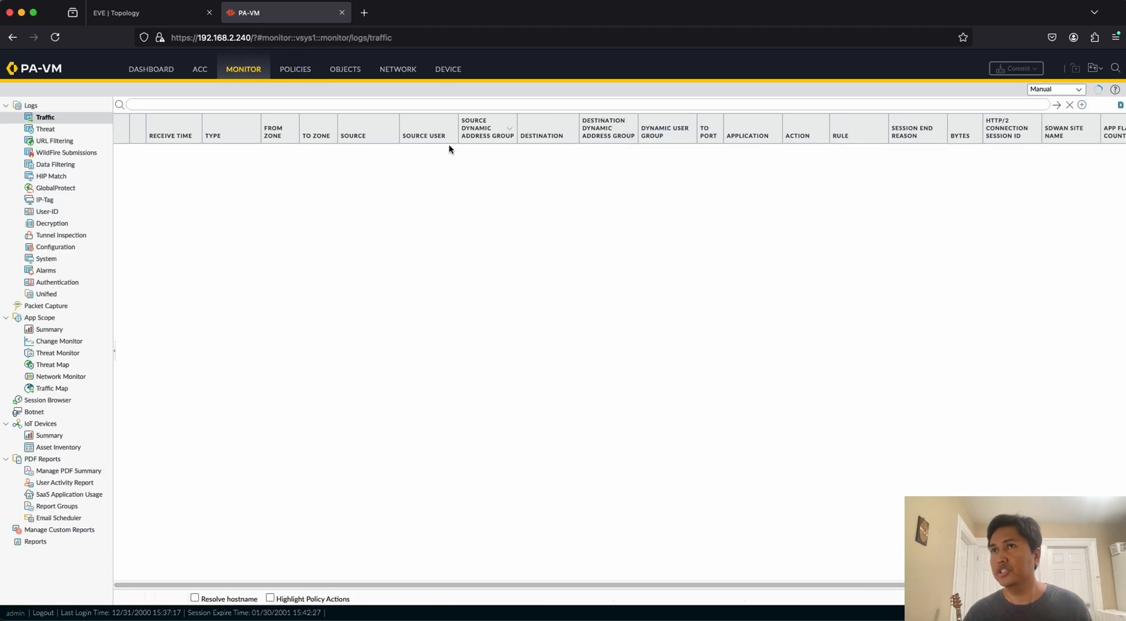
click(161, 18)
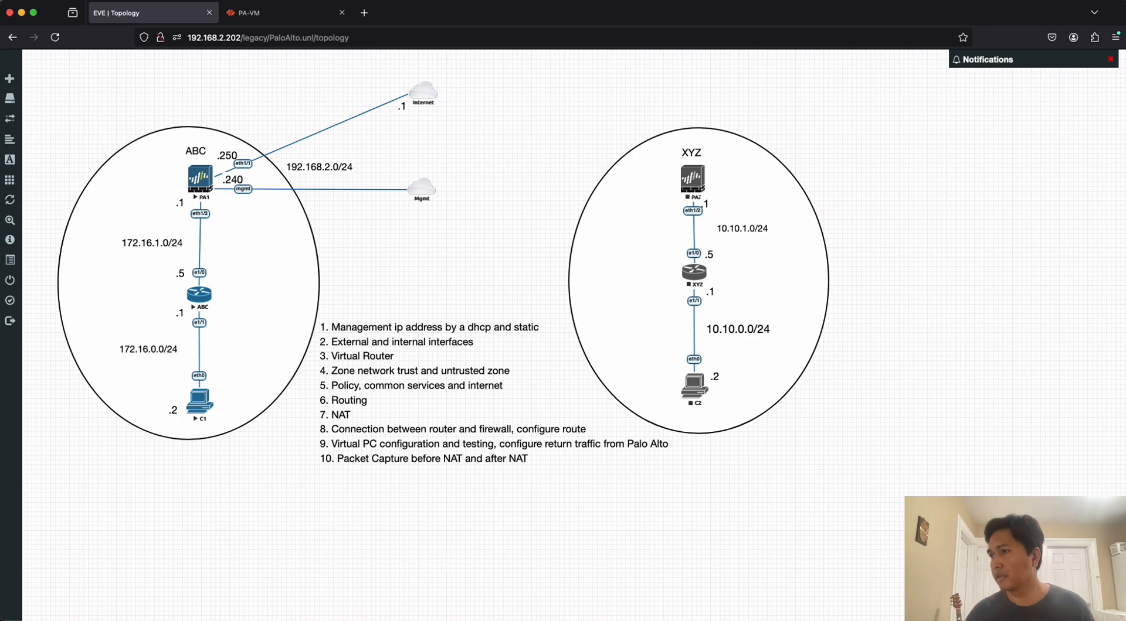
key(super+Tab)
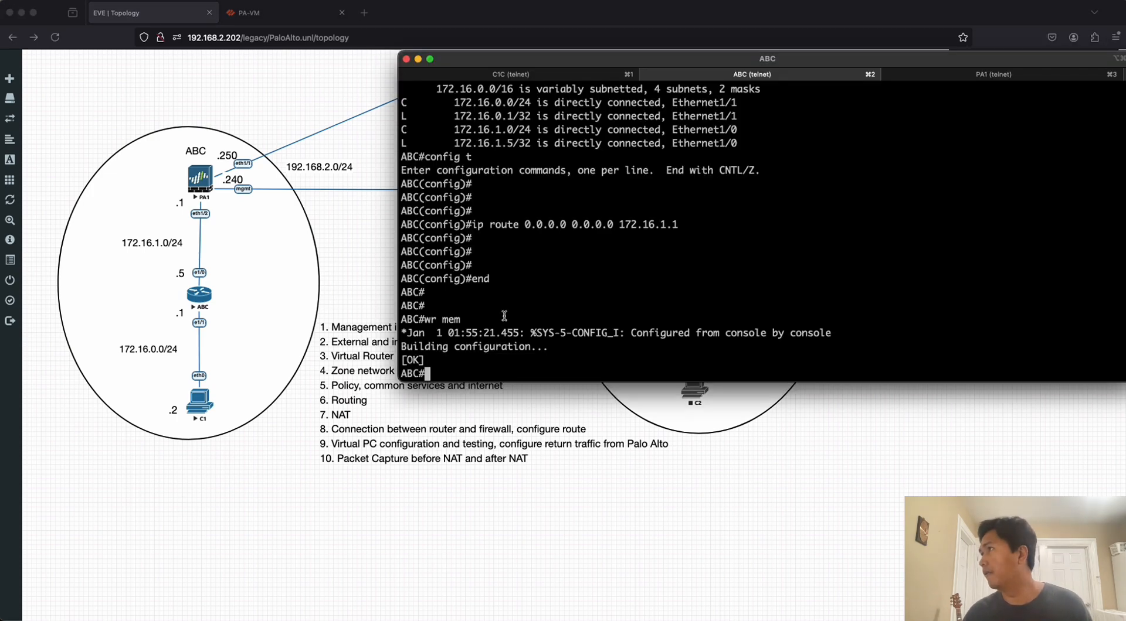
key(Return)
key(Return)
key(Return)
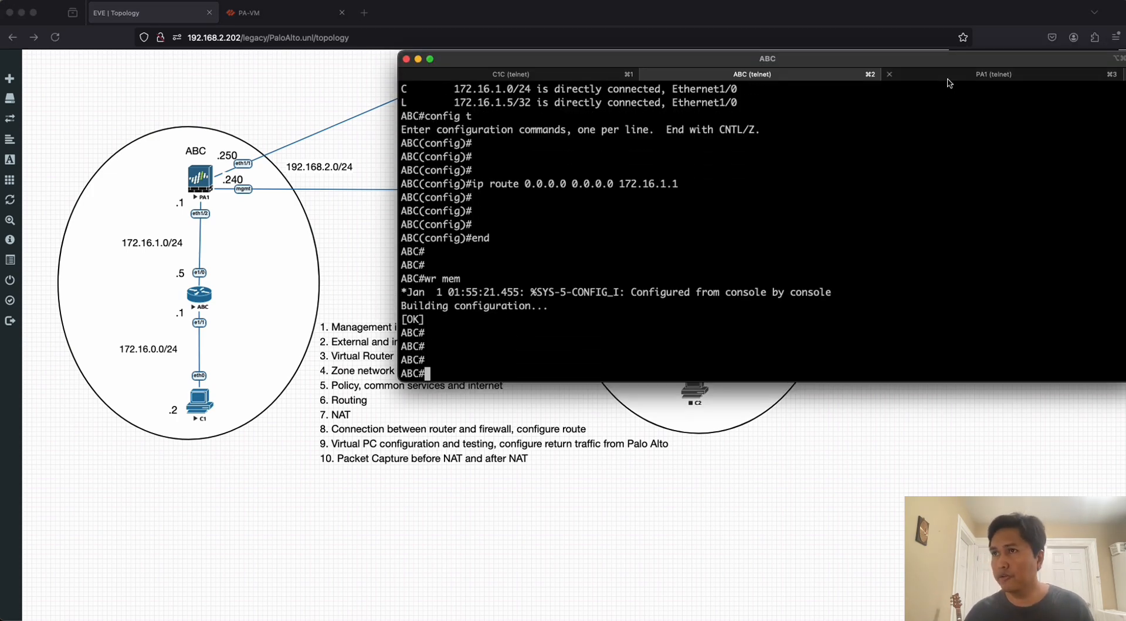
click(943, 77)
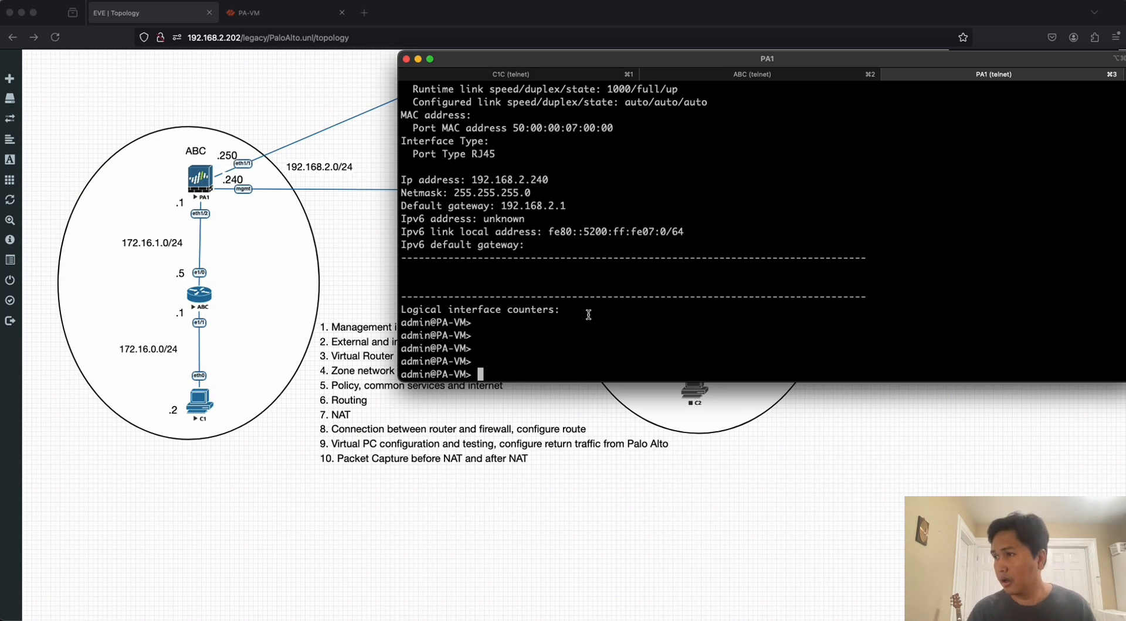
Ping host 192.168.2.1 from source 192.168.2.250 on the PA1 console, and stop the ping after a few replies.
key(Return)
key(Return)
key(Return)
text(ping )
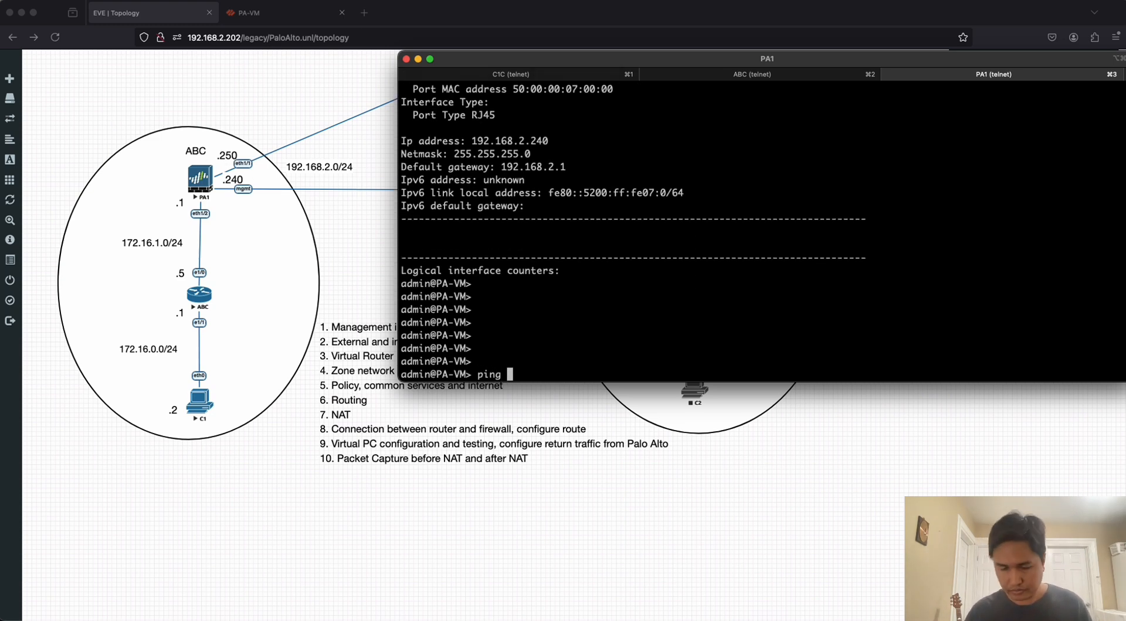
text(host)
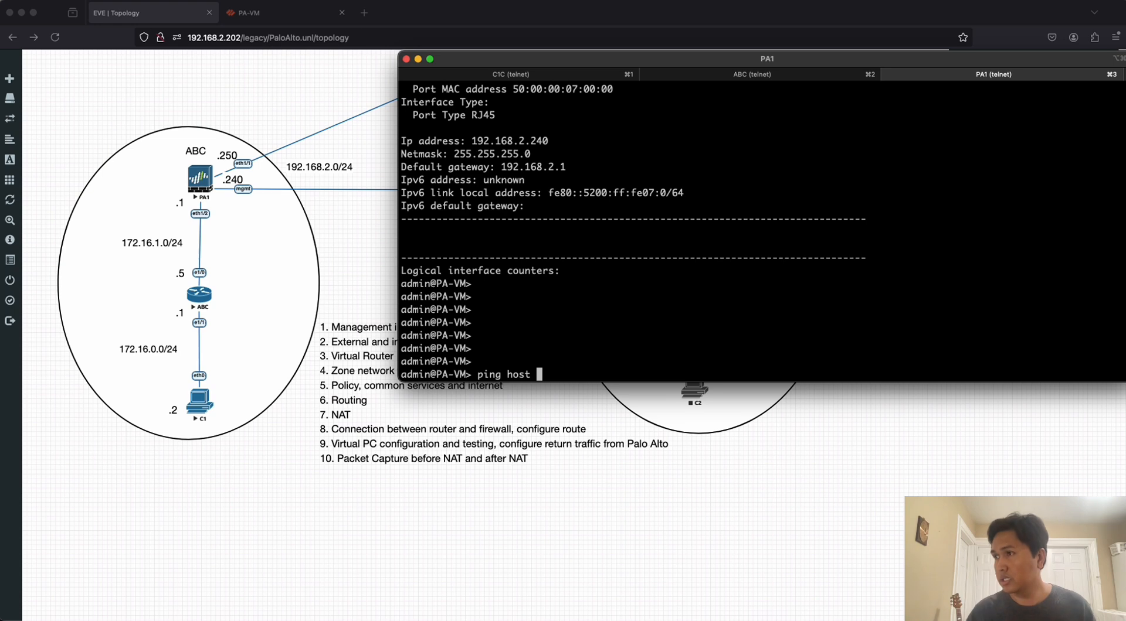
key(BackSpace)
key(BackSpace)
key(BackSpace)
key(BackSpace)
key(BackSpace)
text(source )
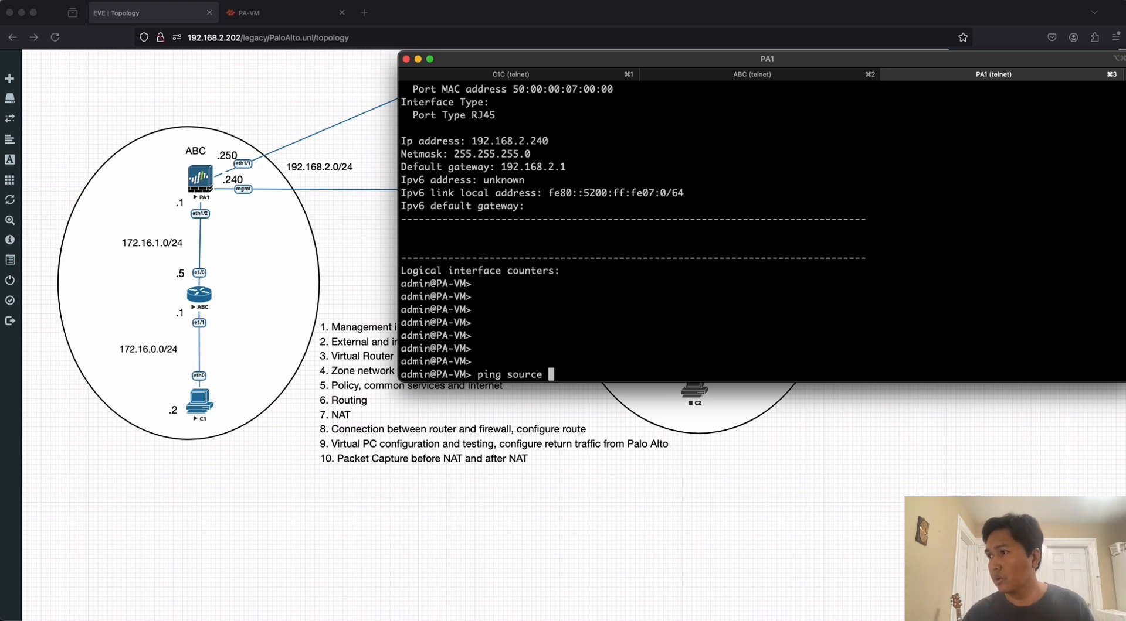
text(172)
key(BackSpace)
key(BackSpace)
key(BackSpace)
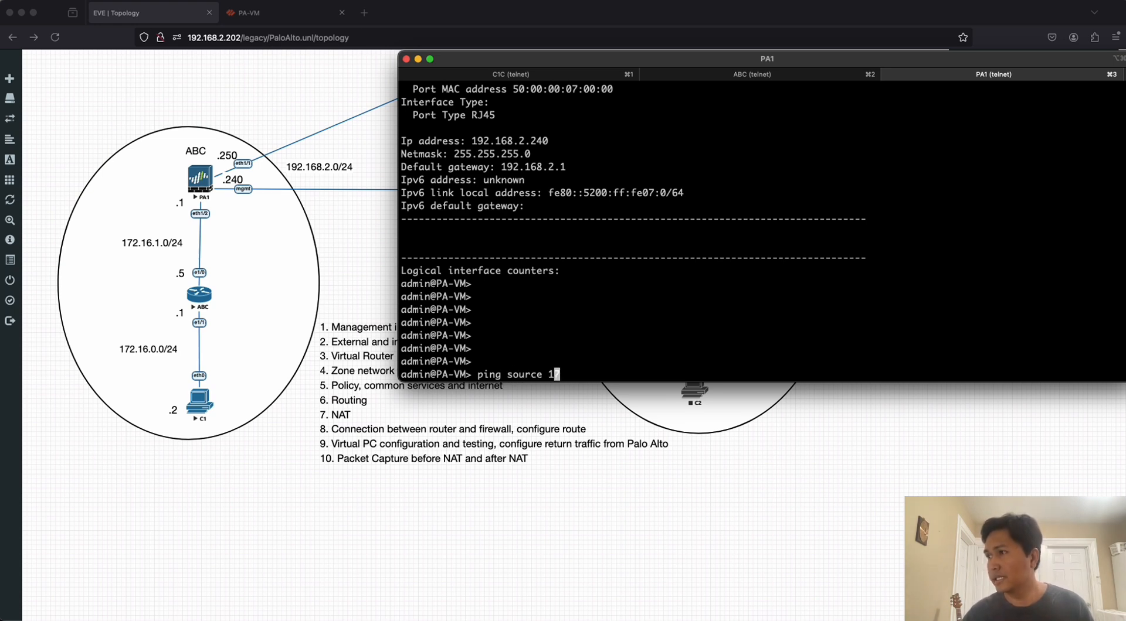
text(192.168.)
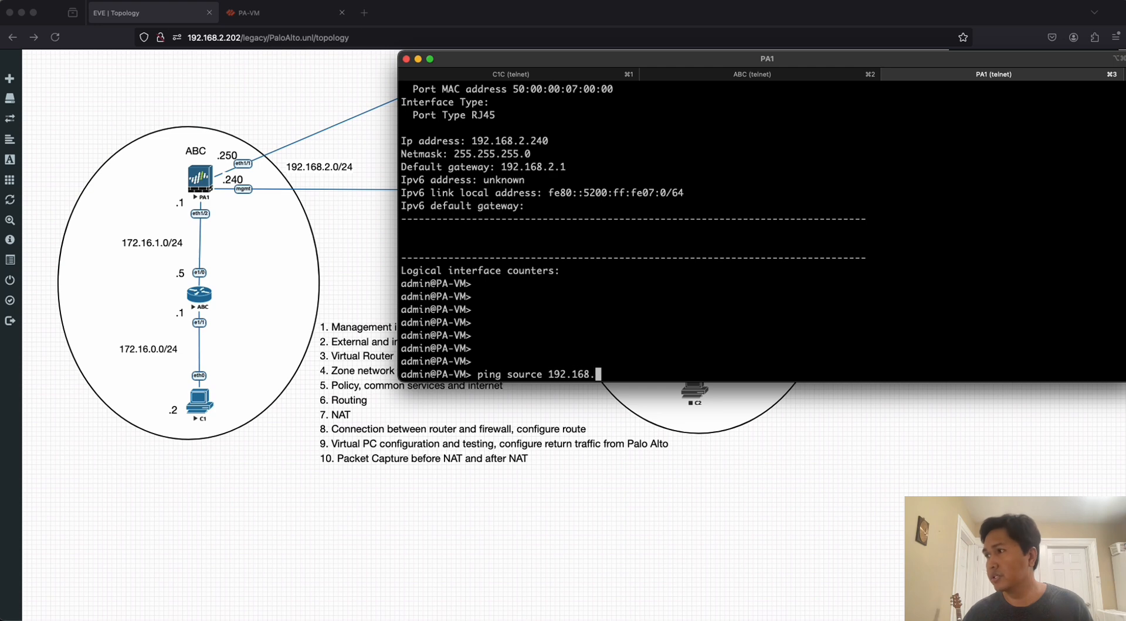
text(2.250)
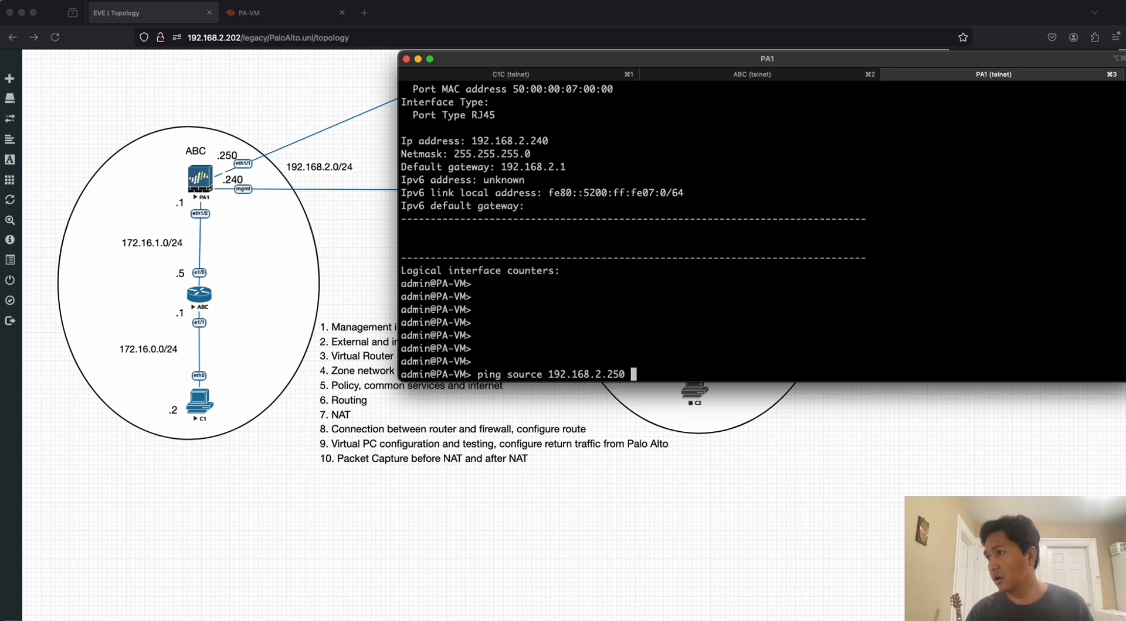
text( host )
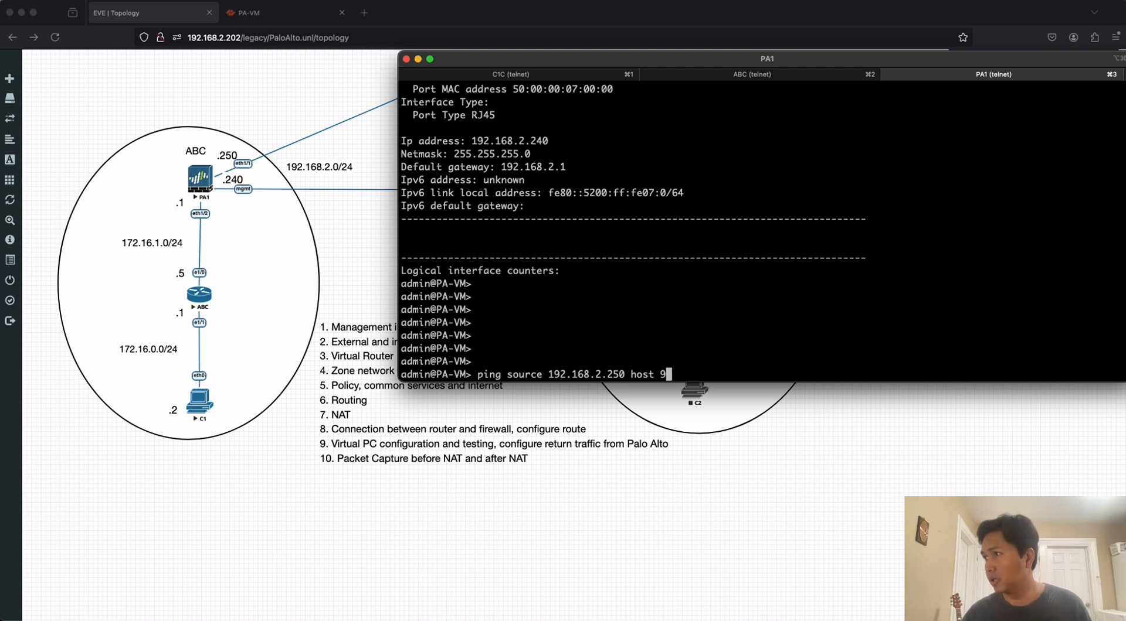
text(192.168.2.1)
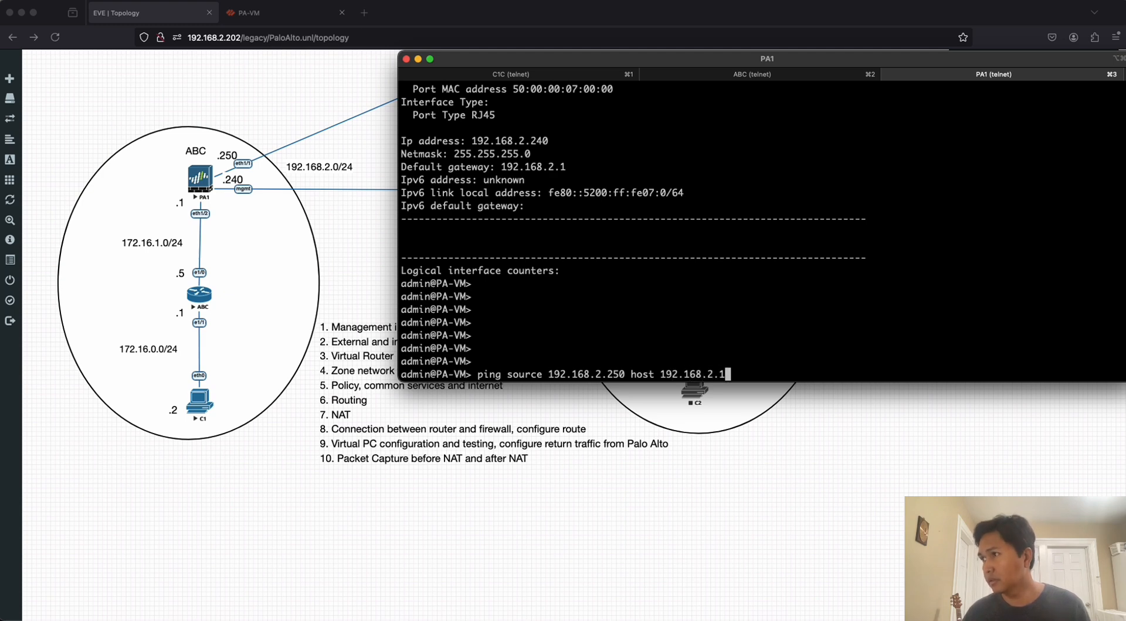
key(Return)
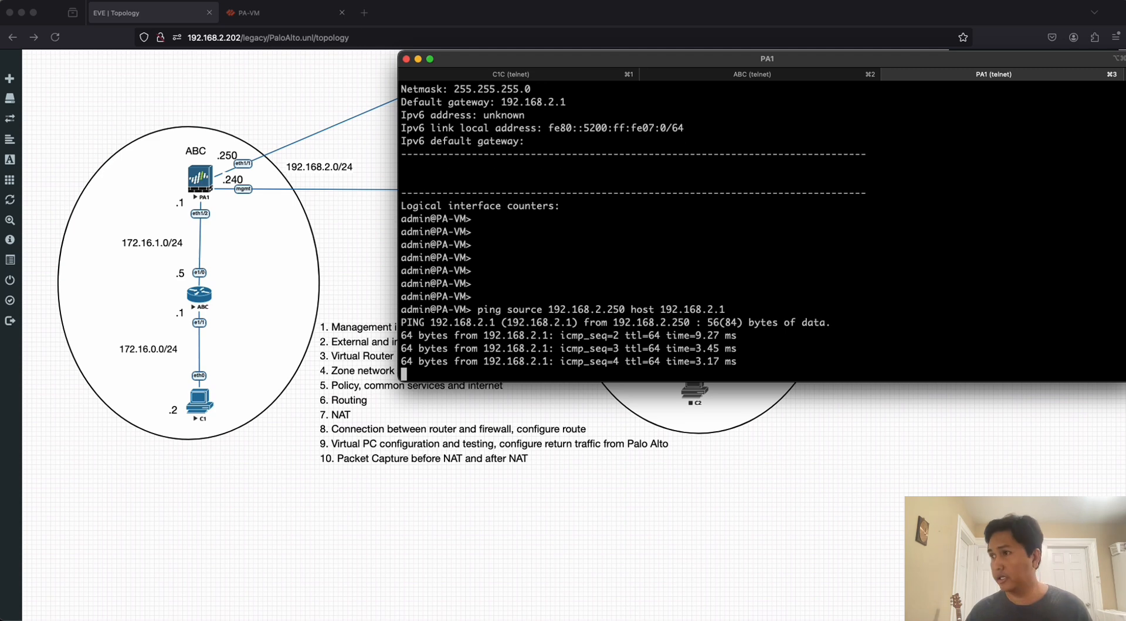
key(ctrl+c)
key(Return)
key(Return)
key(Return)
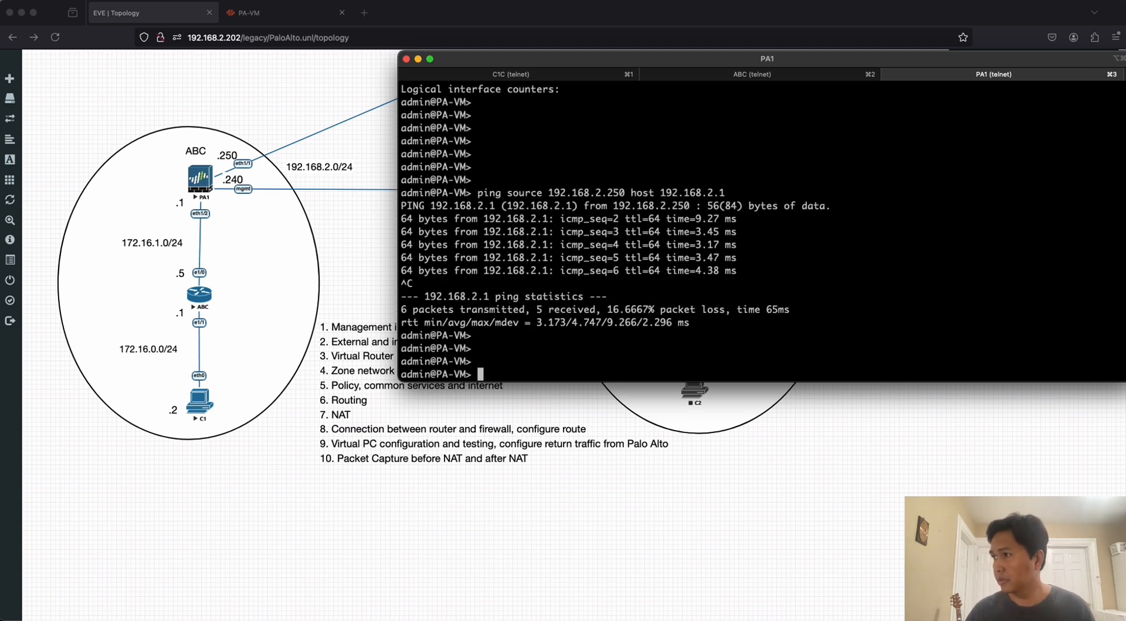
Ping host 8.8.8.8 from source 192.168.2.250 on the PA1 console.
key(Up)
key(BackSpace)
key(BackSpace)
key(BackSpace)
key(BackSpace)
key(BackSpace)
key(BackSpace)
key(BackSpace)
key(BackSpace)
key(BackSpace)
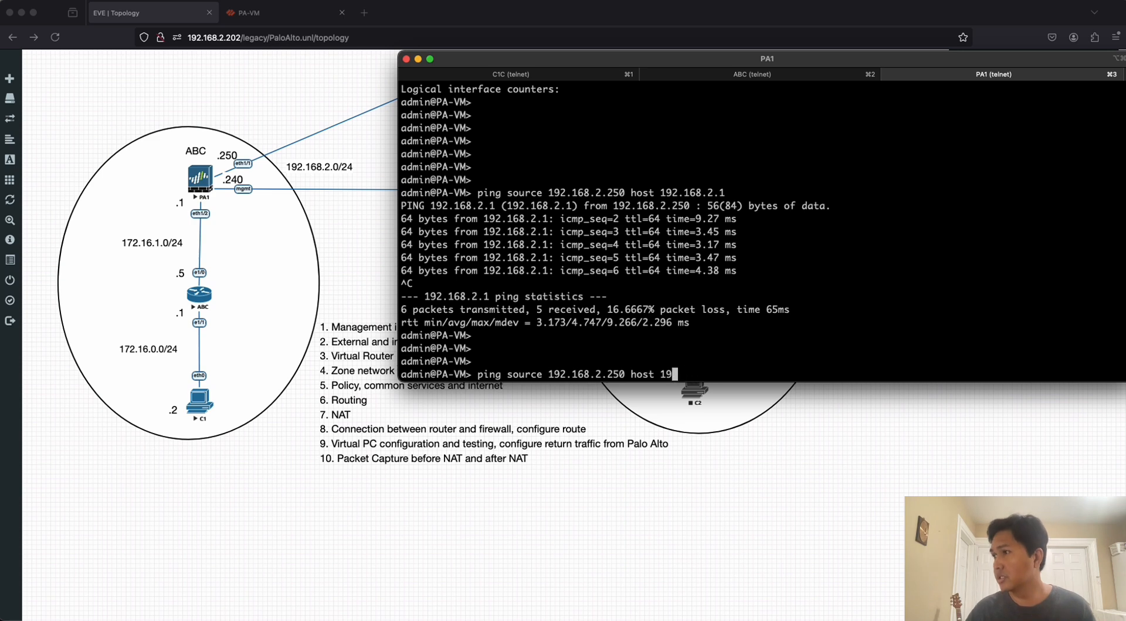
key(BackSpace)
key(BackSpace)
text(8.8.8.8)
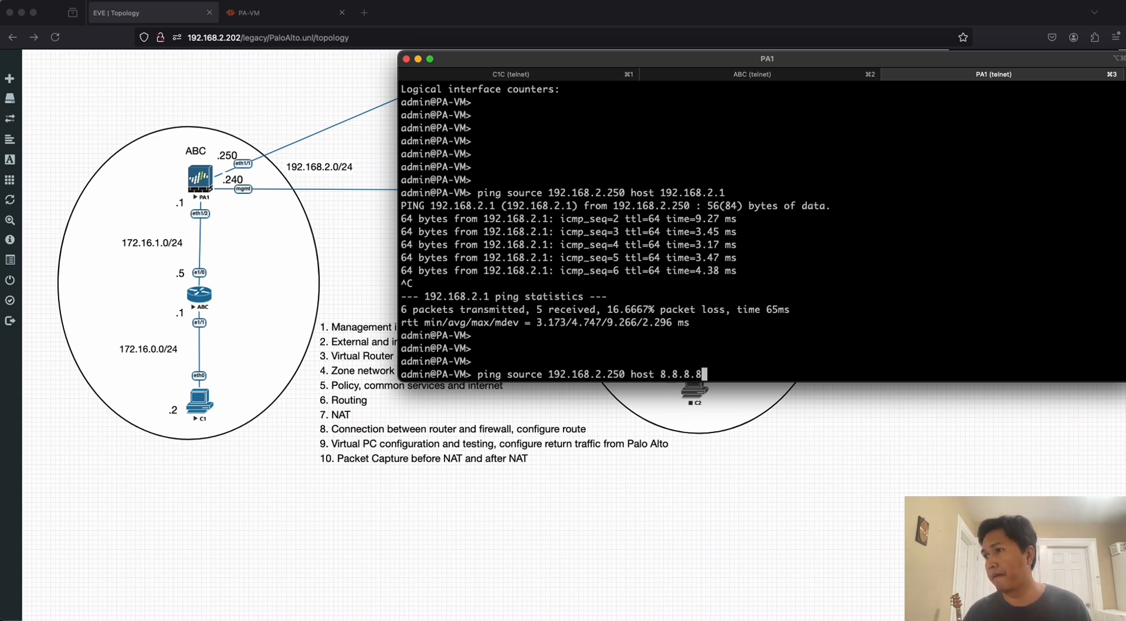
key(Return)
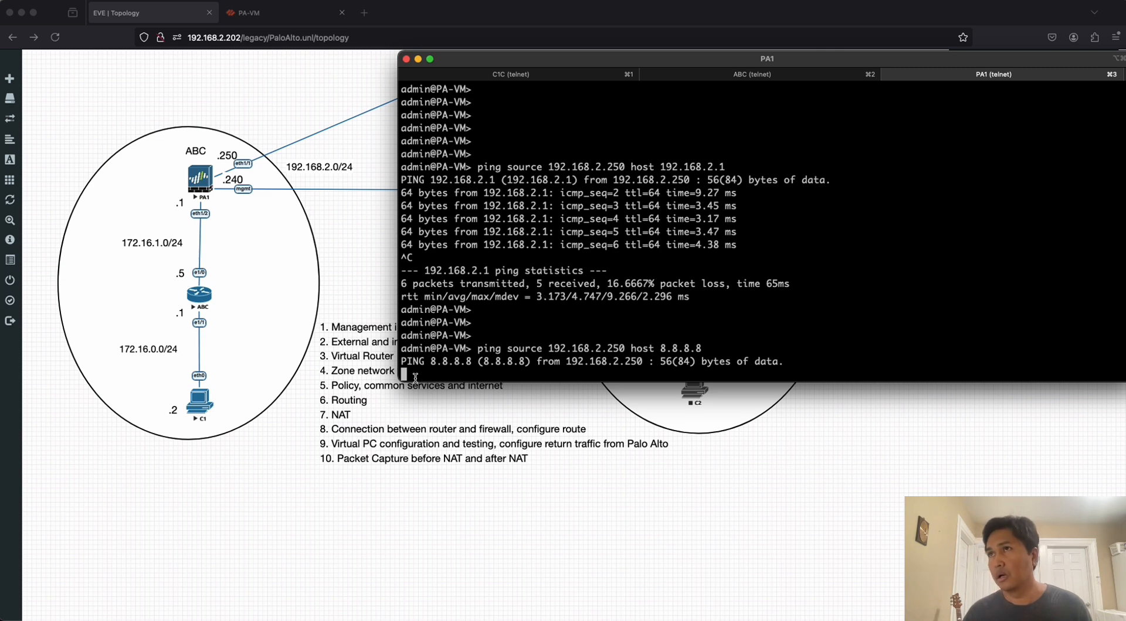
Switch to the PA-VM web interface and open the IPv4 static routes of VirtualRouter1.
click(282, 19)
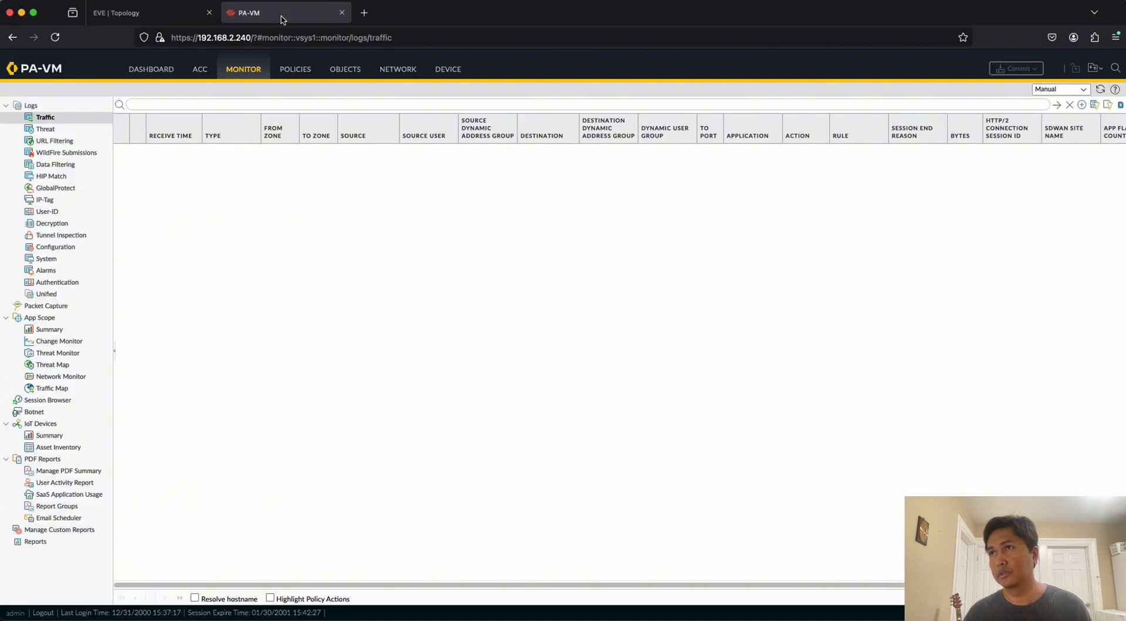
click(304, 78)
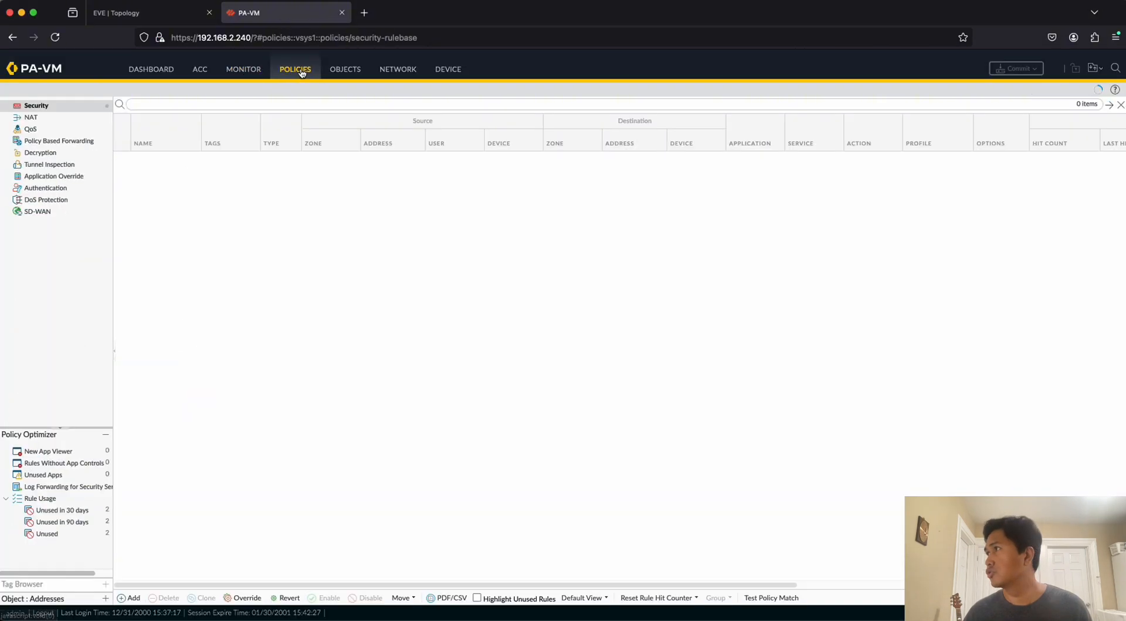
click(244, 73)
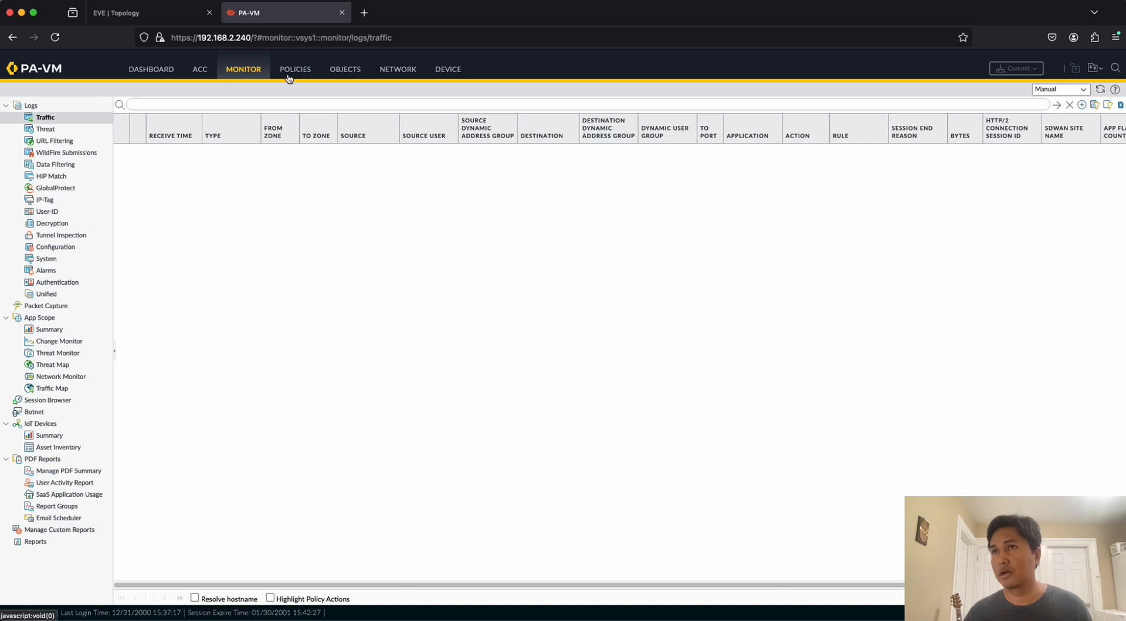
click(396, 71)
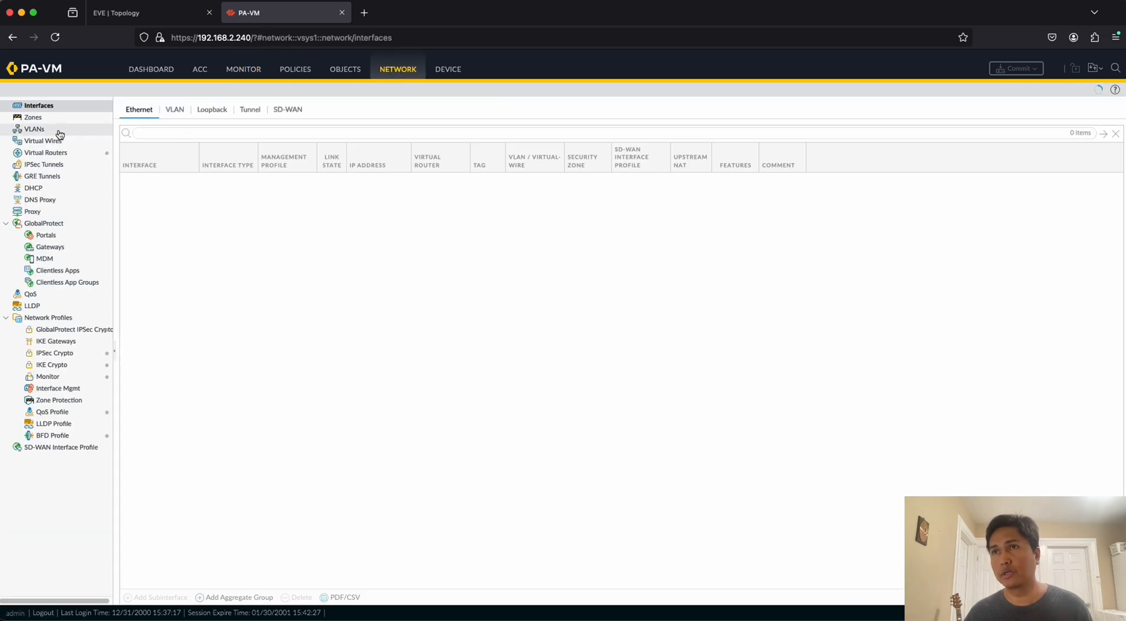
click(45, 144)
click(45, 152)
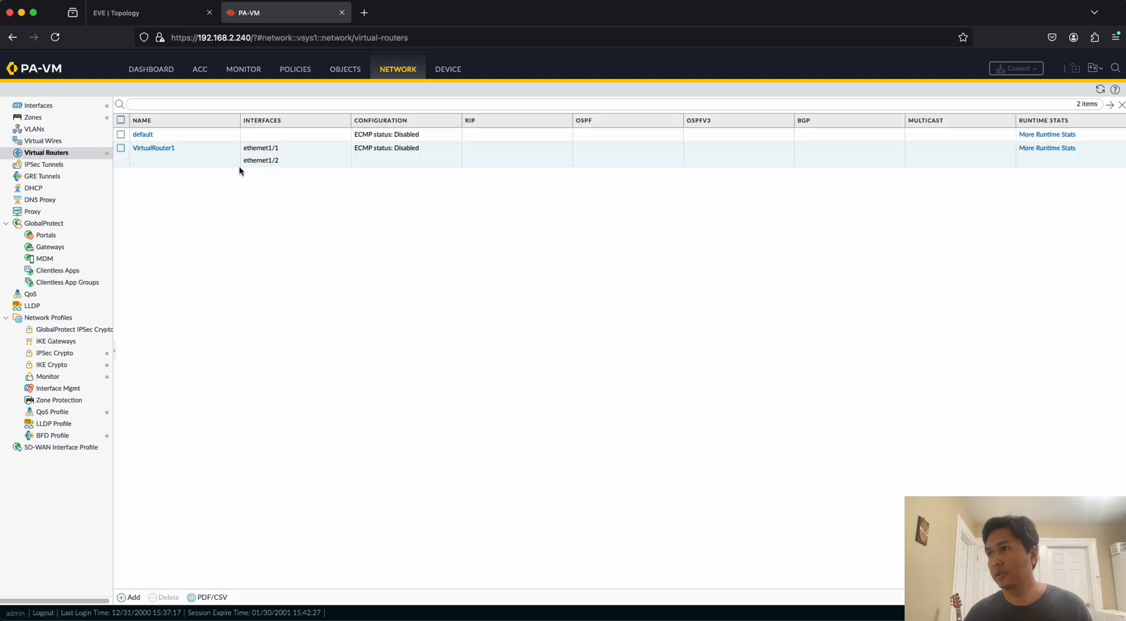
click(147, 148)
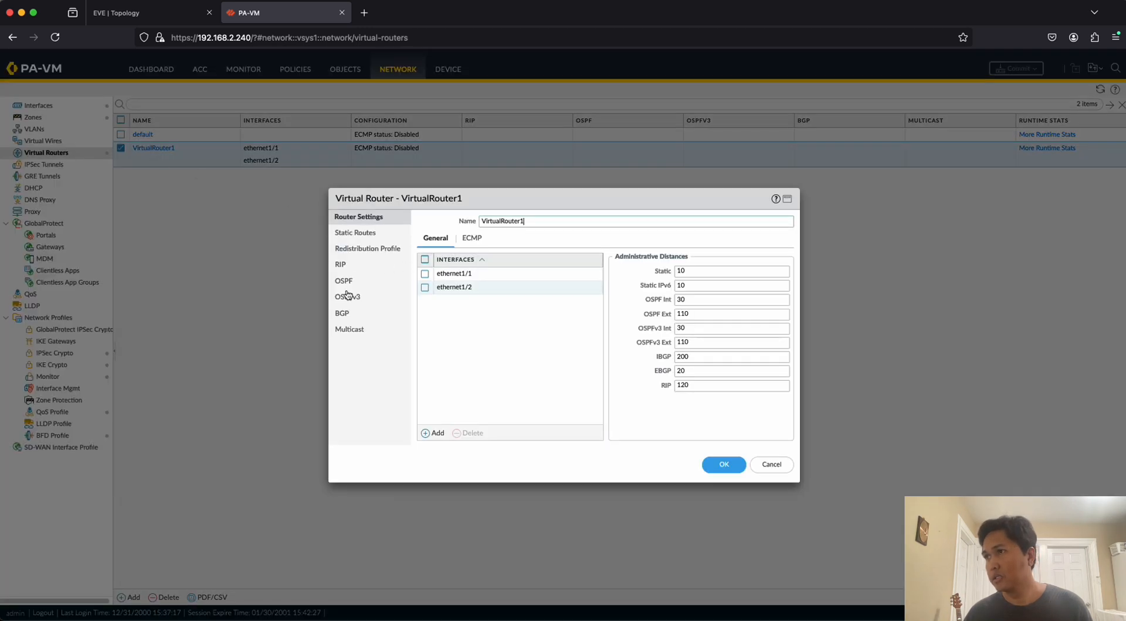
click(355, 234)
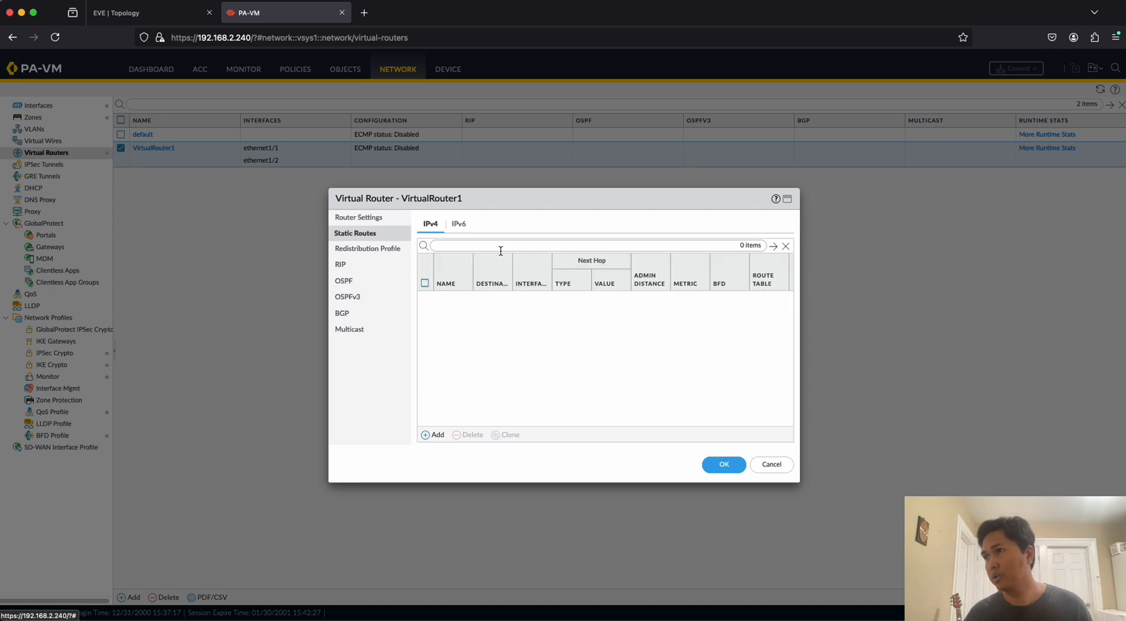
Add an IPv4 static route named DEFAULT with destination 0.0.0.0/0, checking the internet gateway in the EVE topology.
click(434, 436)
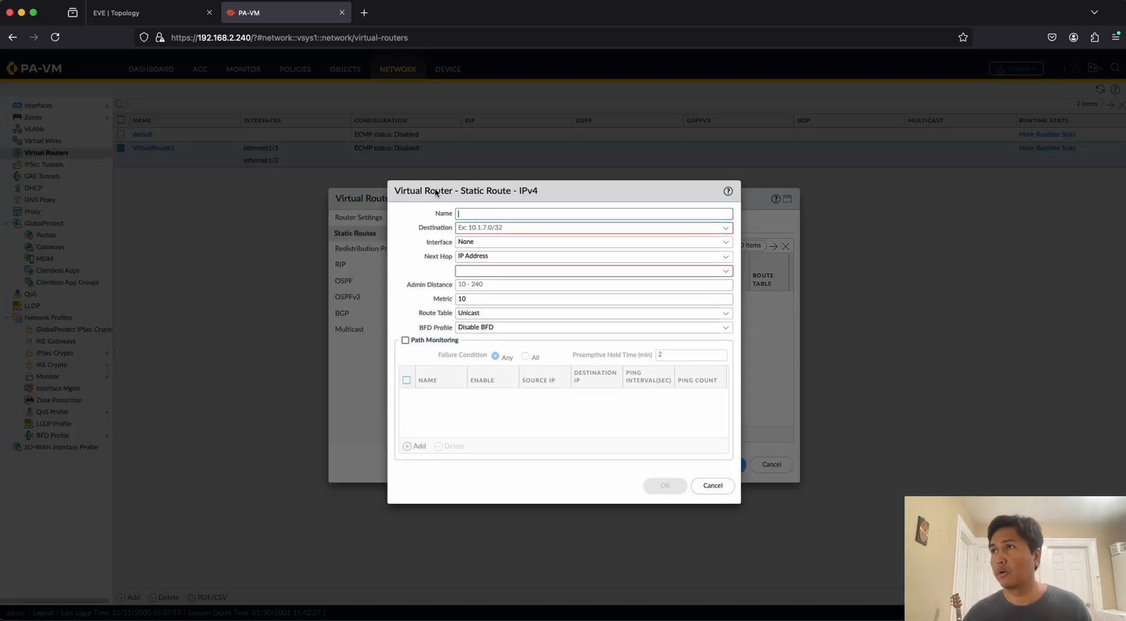
click(149, 14)
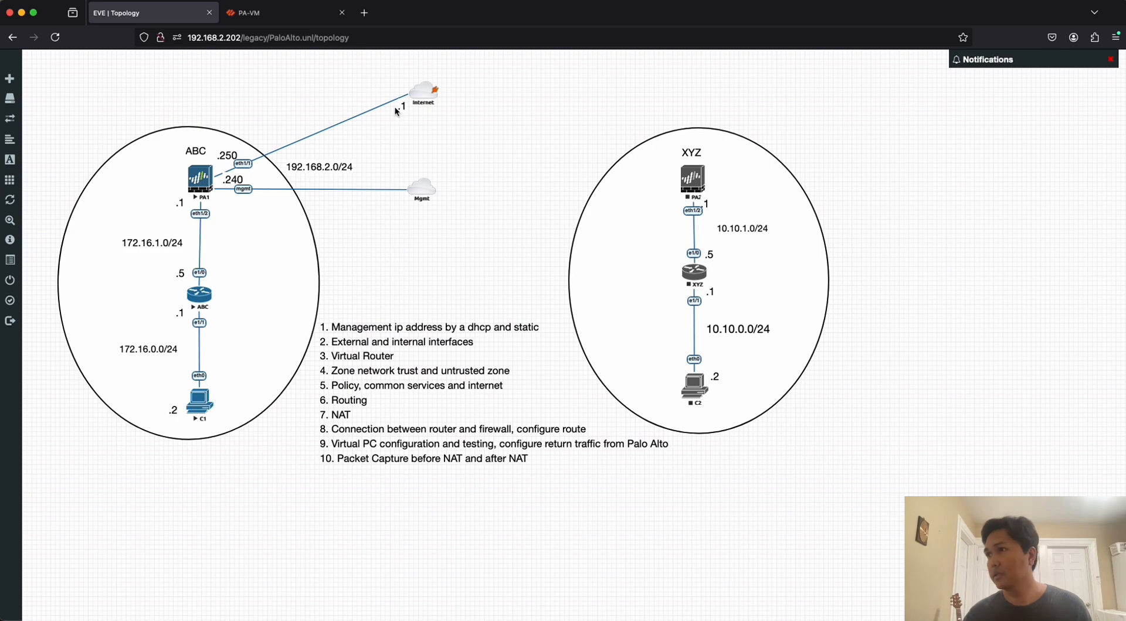
click(275, 13)
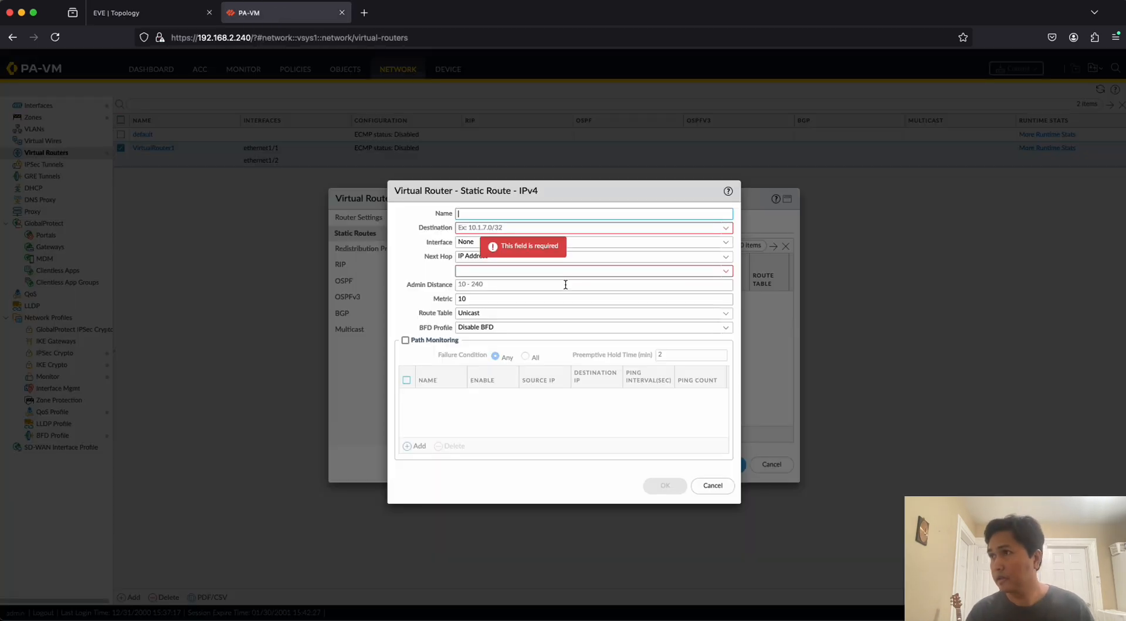
text(DE)
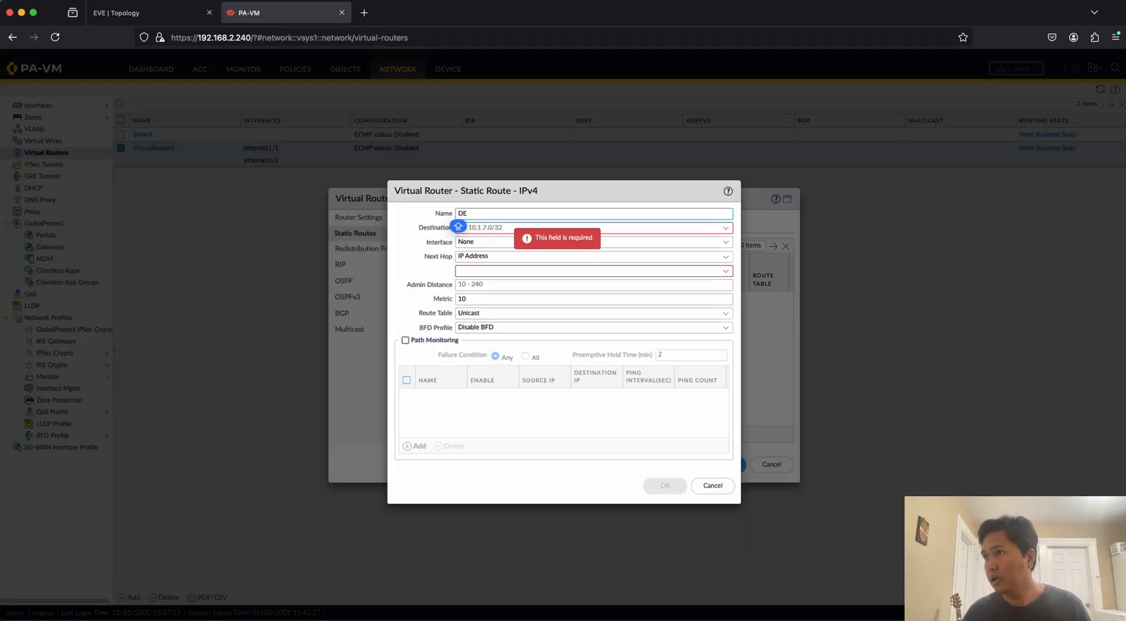
text(FAULT)
click(527, 229)
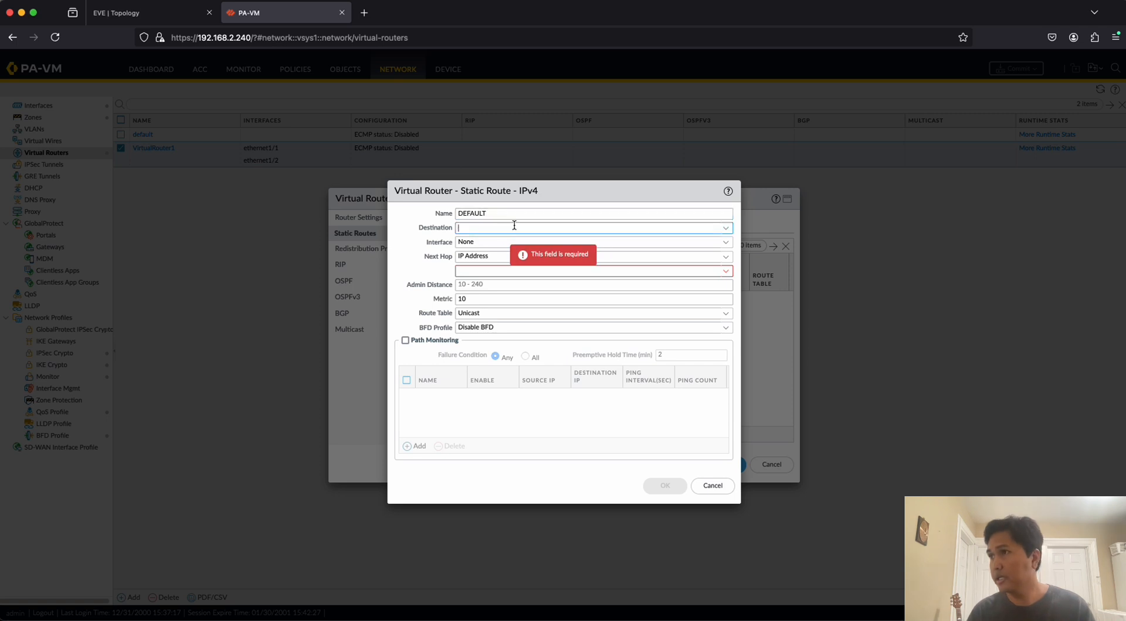
text(0.0.0.0)
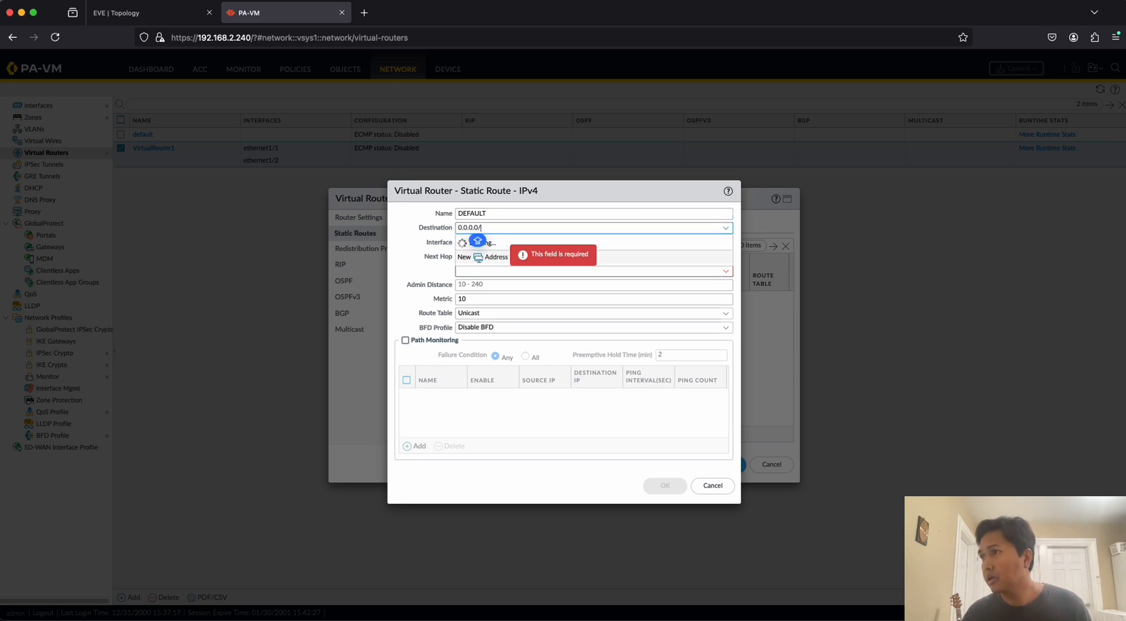
text(/0)
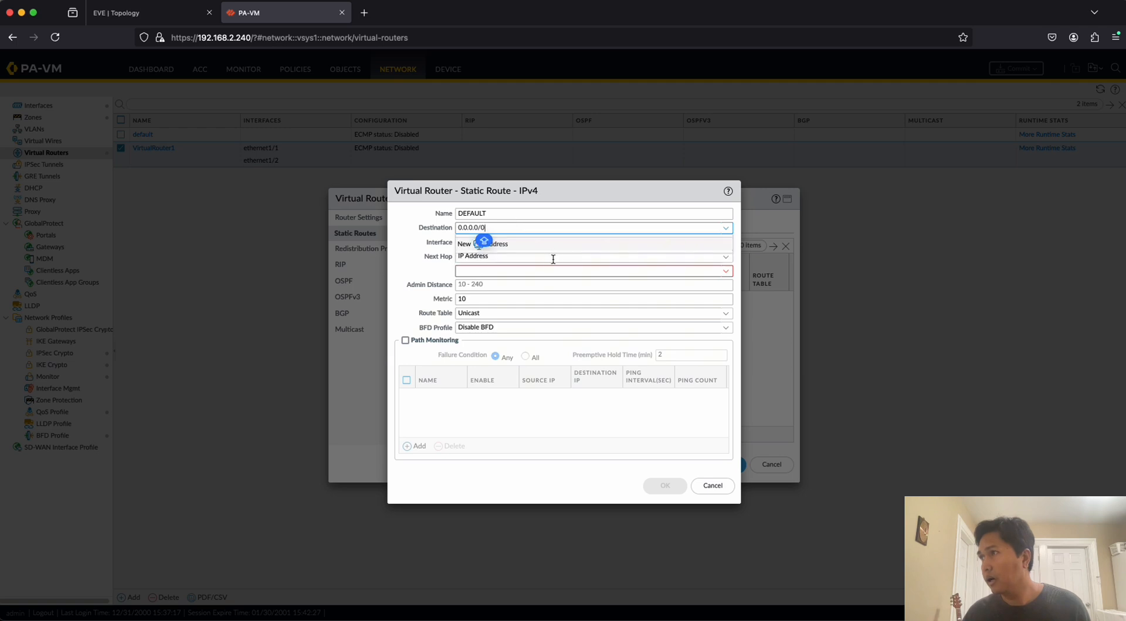
Set the outgoing interface of the DEFAULT static route to ethernet1/1.
click(553, 258)
click(505, 272)
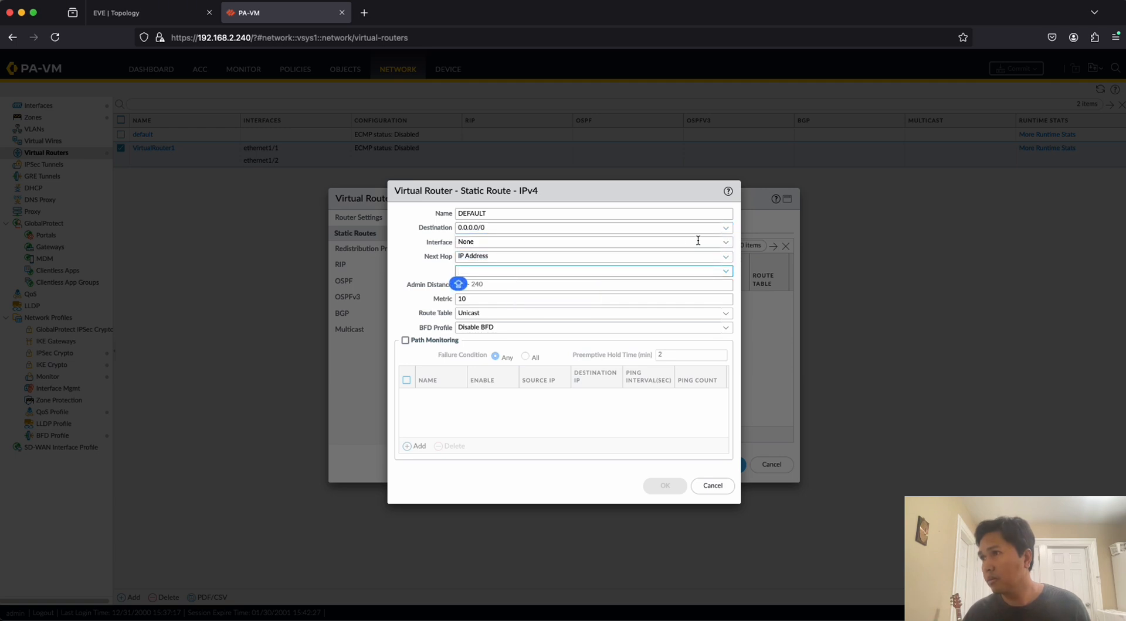
click(699, 242)
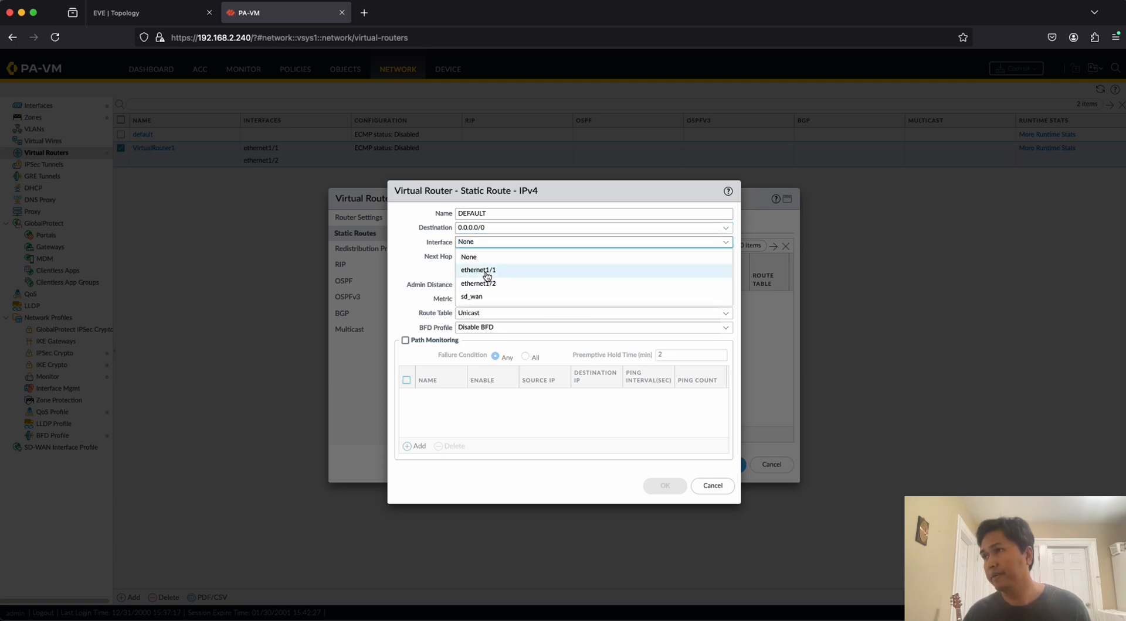
click(486, 272)
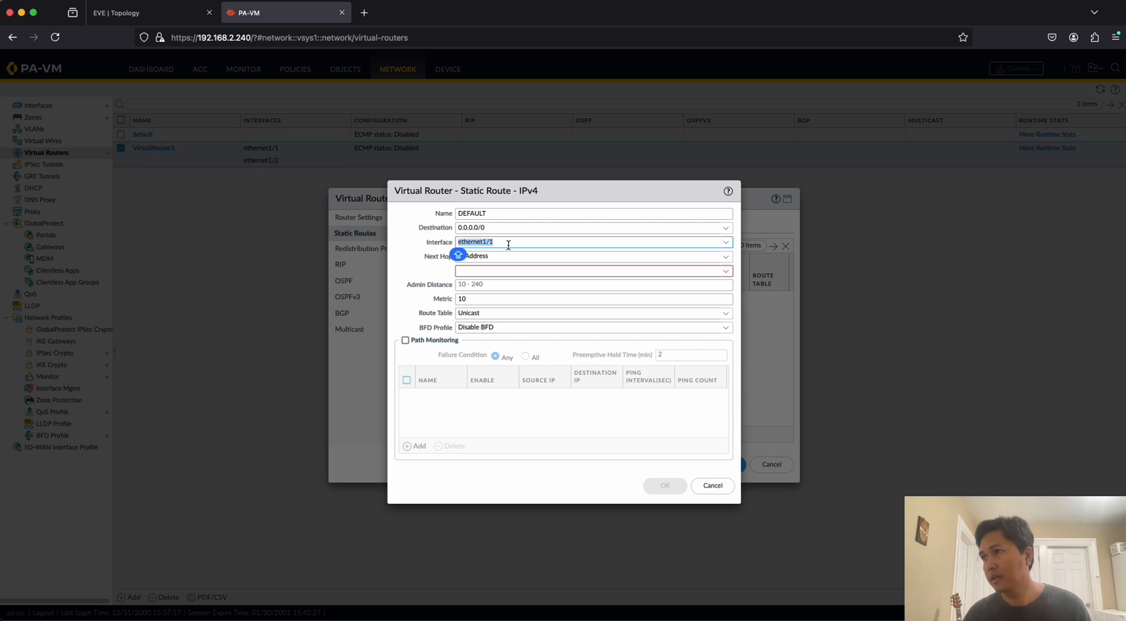
Set the DEFAULT static route's next hop to IP address 192.168.2.1 and save the route and VirtualRouter1.
click(504, 271)
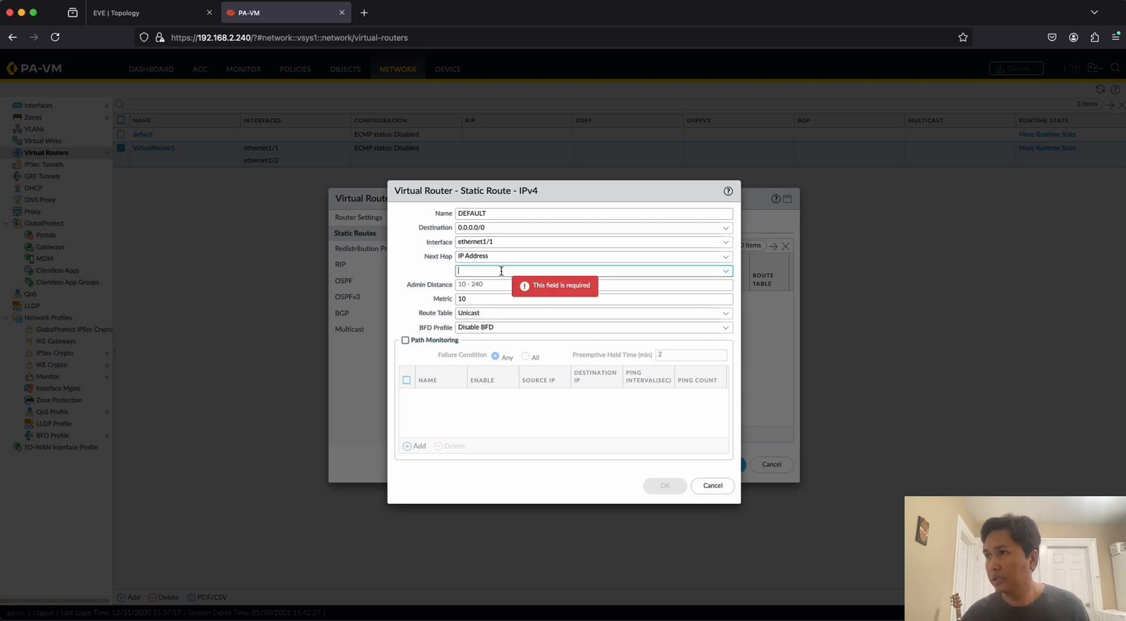
text(192)
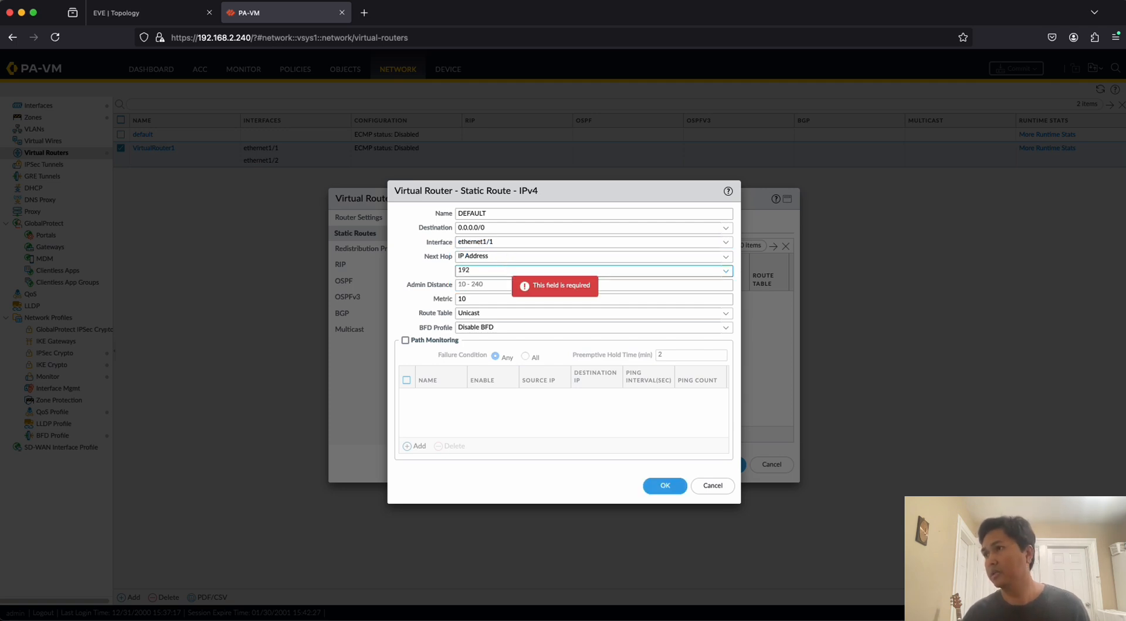
text(.168.2.1)
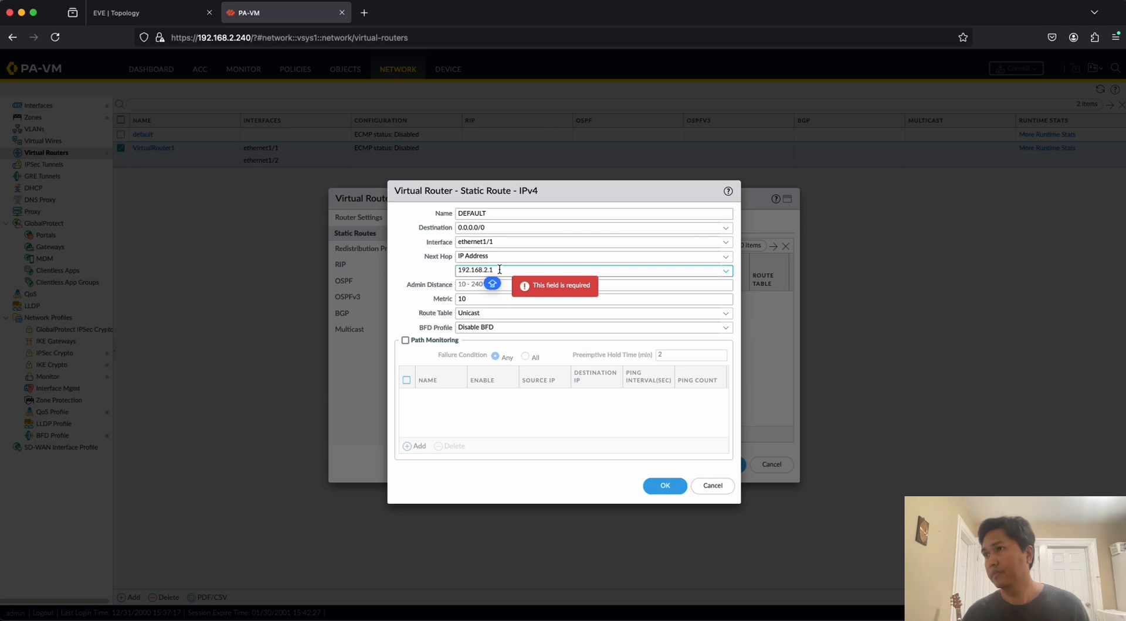
click(496, 299)
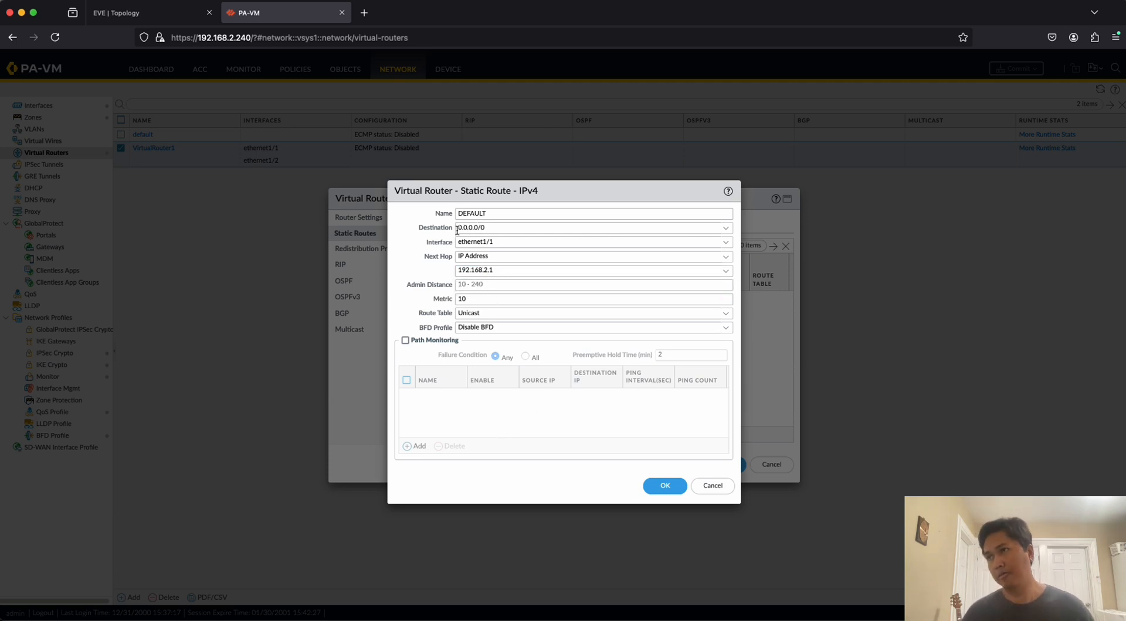
drag(457, 228, 517, 230)
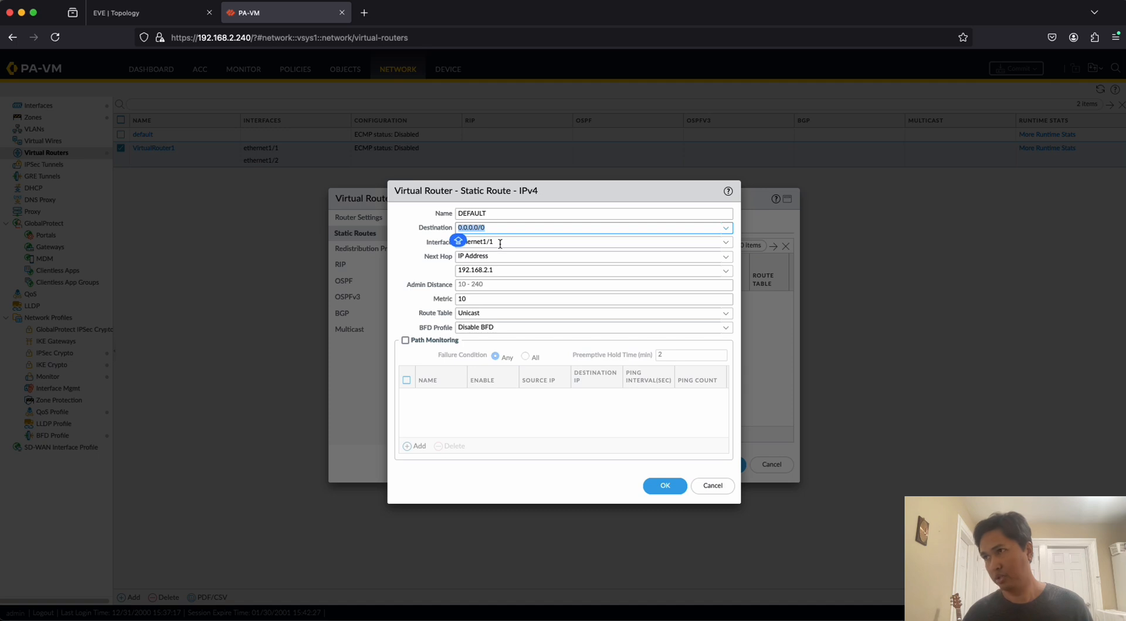
click(460, 274)
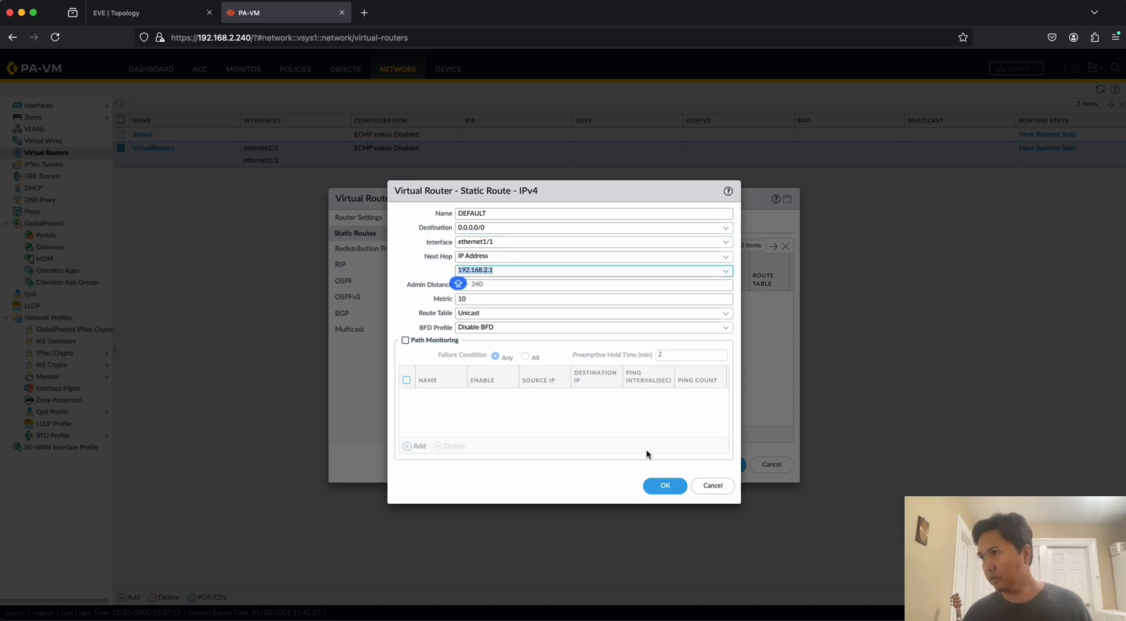
click(659, 485)
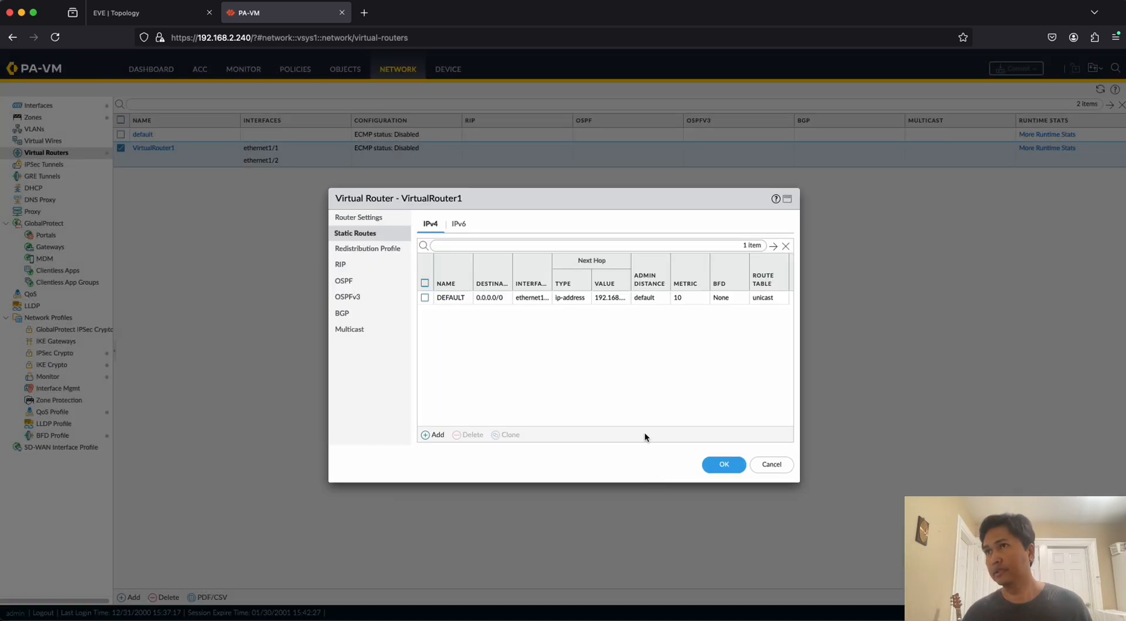
click(727, 467)
Commit all pending changes to the firewall and close the commit status once it completes.
click(117, 13)
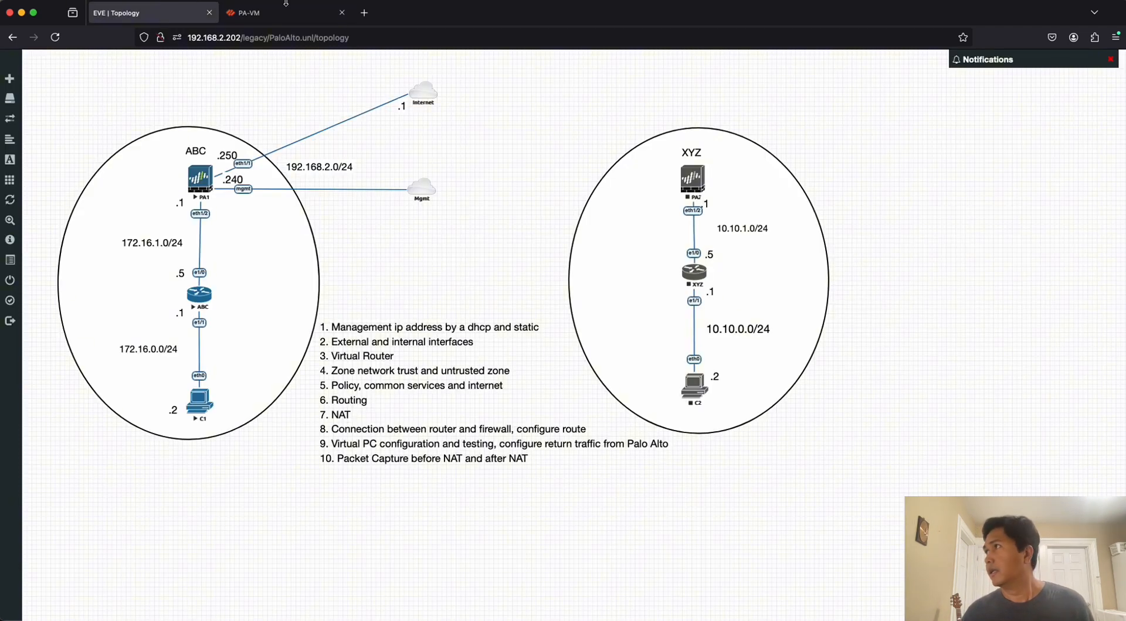
click(280, 16)
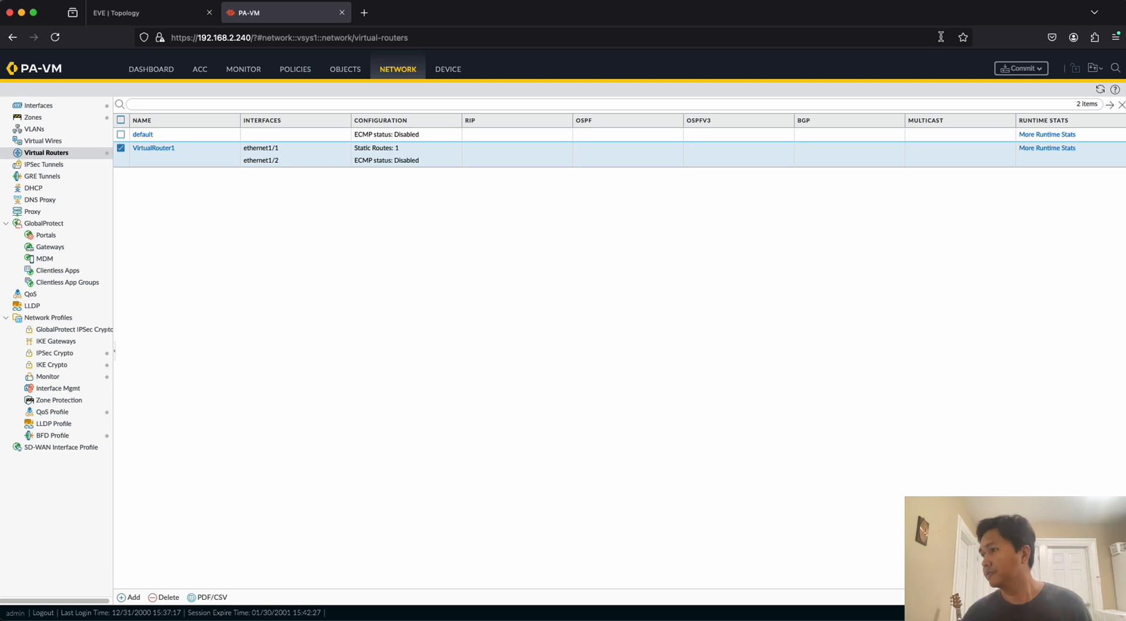
click(1020, 69)
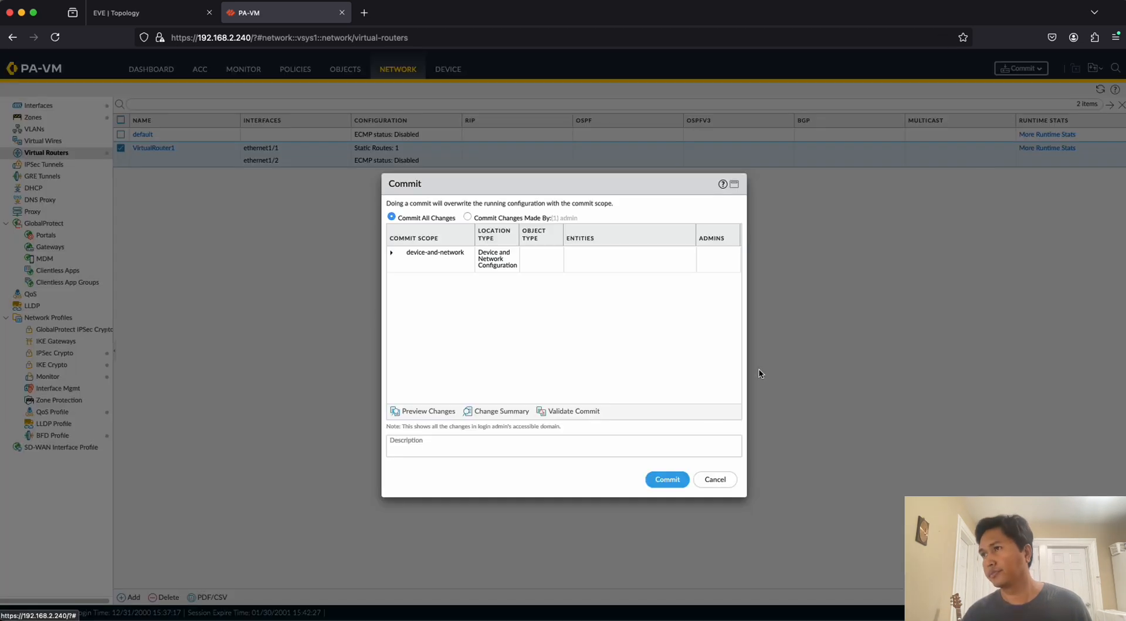
click(672, 484)
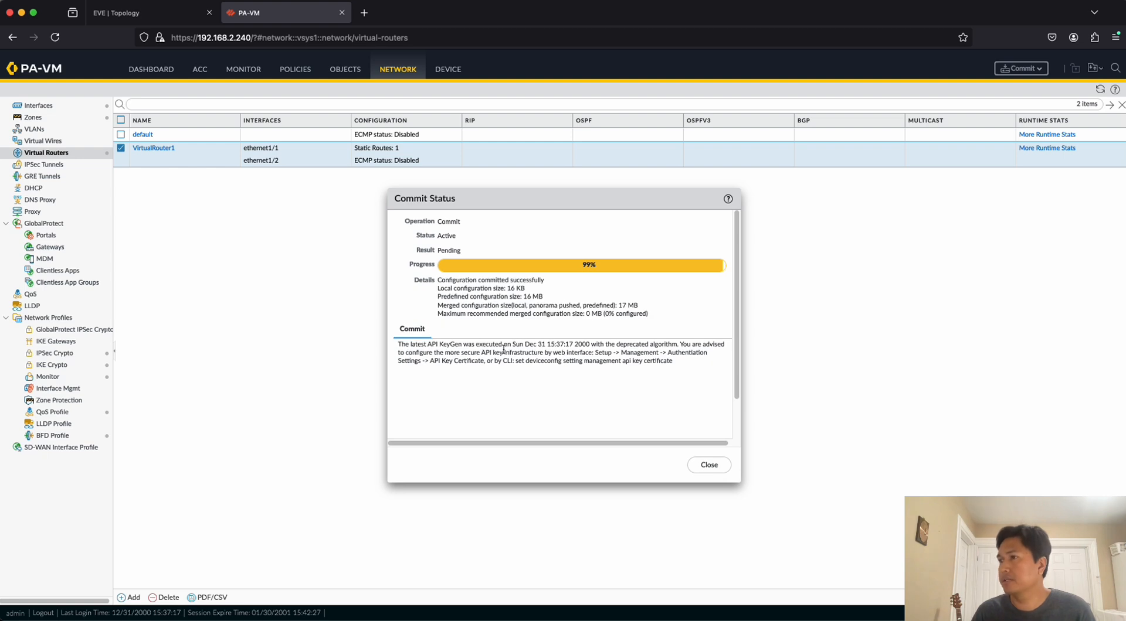
drag(441, 279, 526, 289)
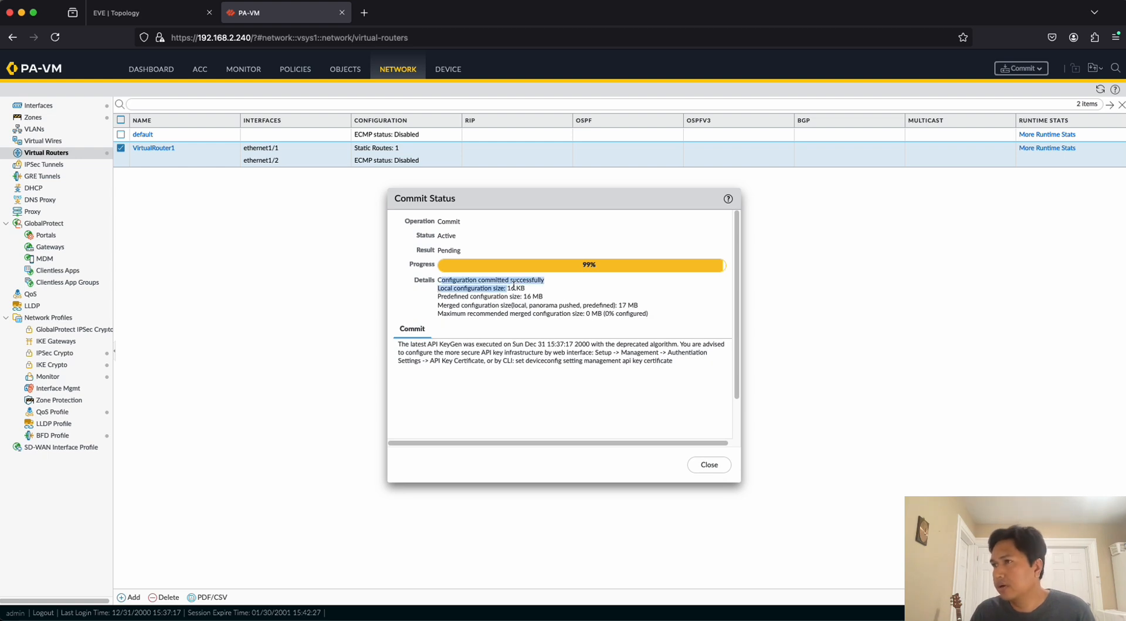
click(584, 293)
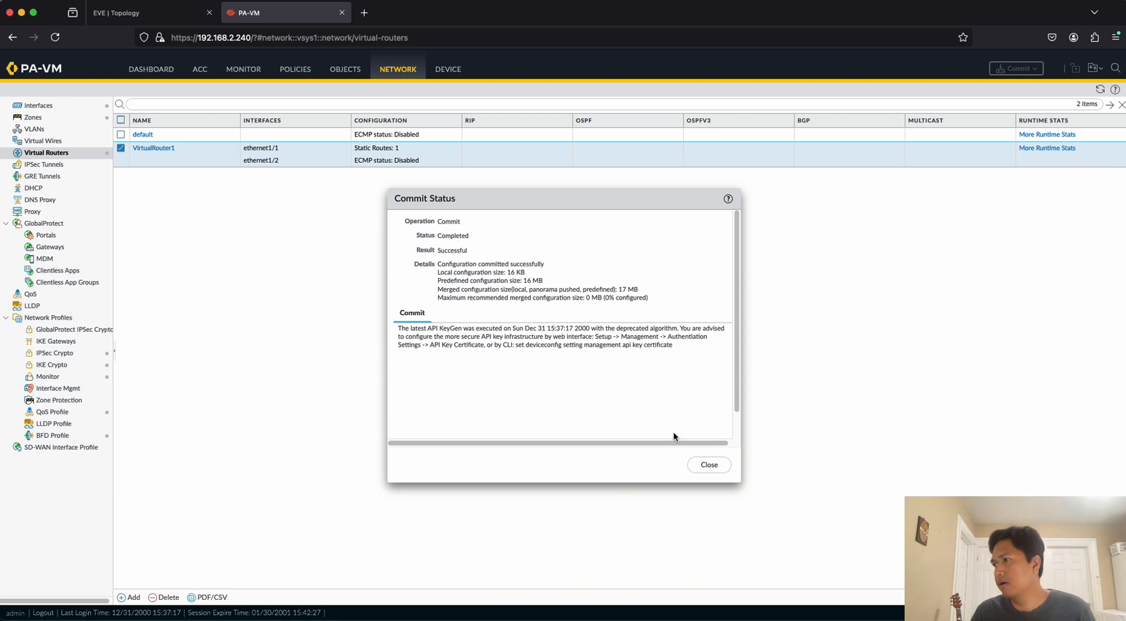
click(712, 469)
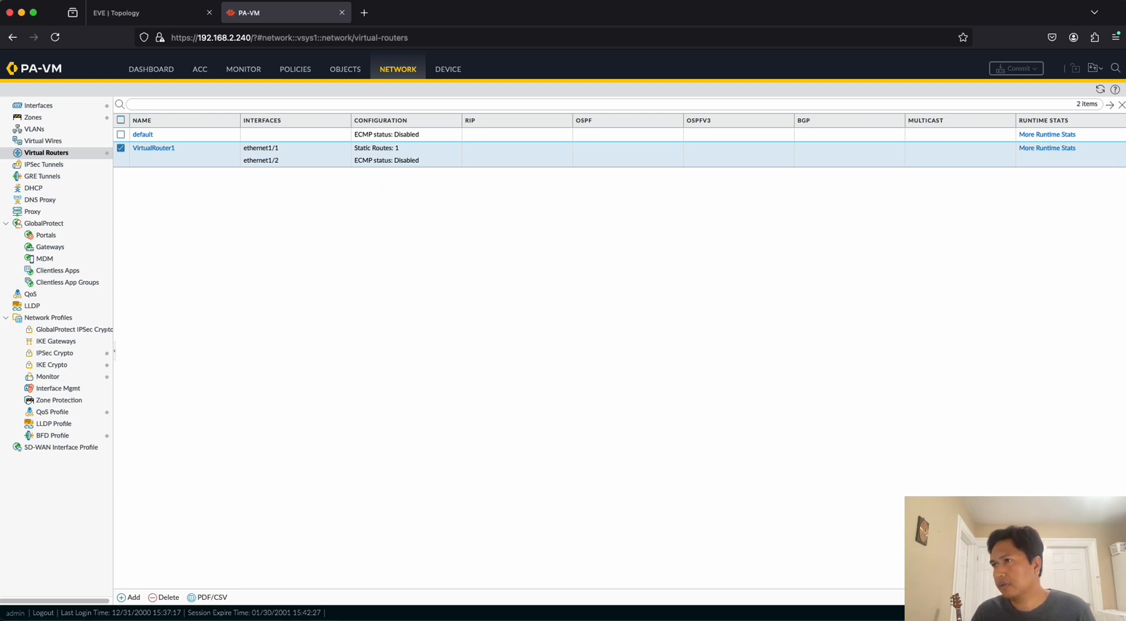
Switch to the PA1 console, stop the running ping, and briefly ping host 8.8.8.8 again from source 192.168.2.250.
key(super+Tab)
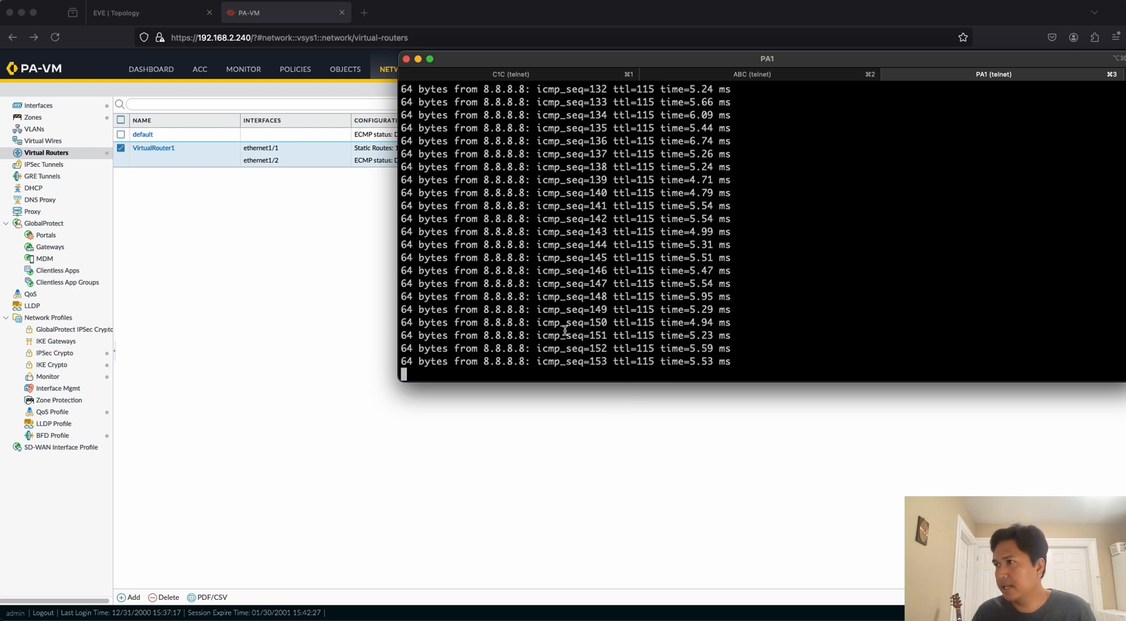
key(ctrl+c)
key(Up)
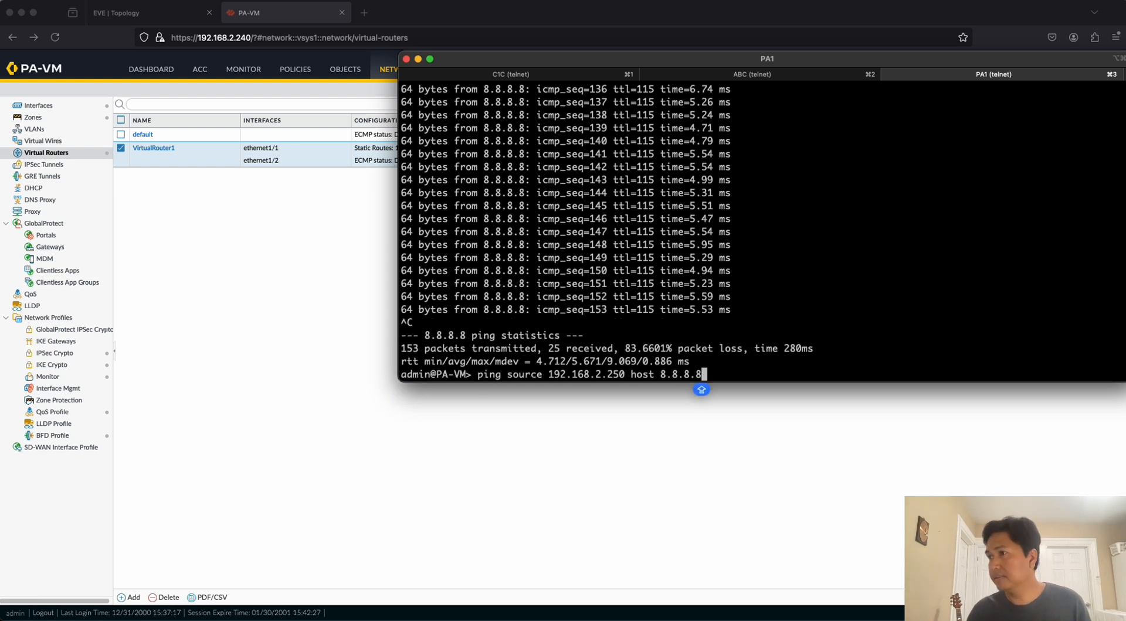
key(Return)
key(ctrl+c)
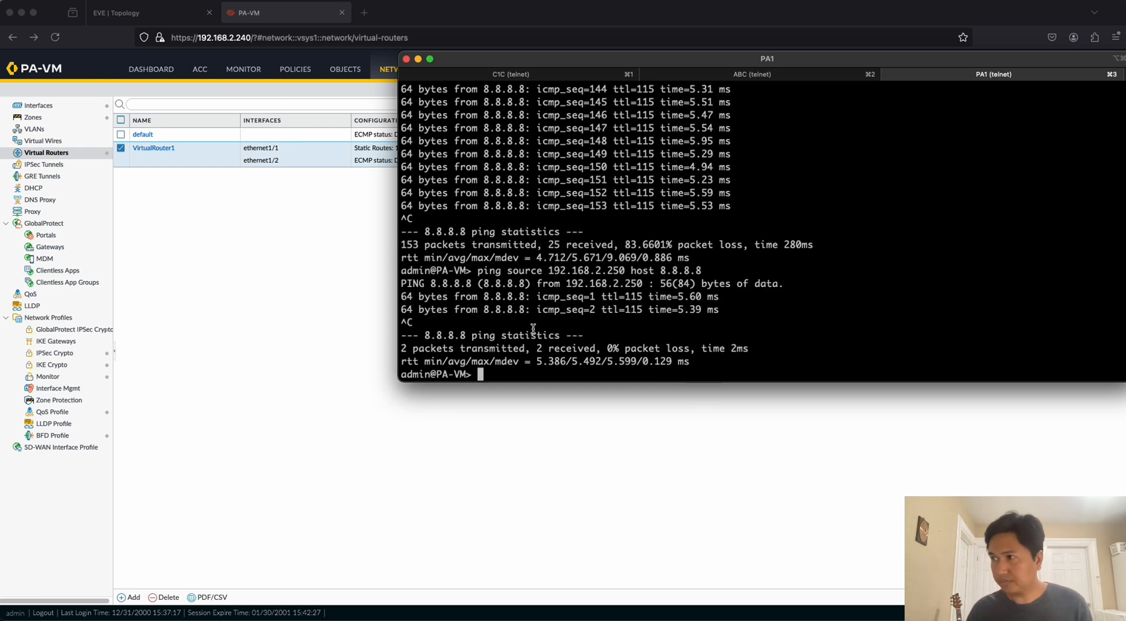
Examine the traffic logs in the PA-VM web interface and compare them with the EVE topology.
click(307, 294)
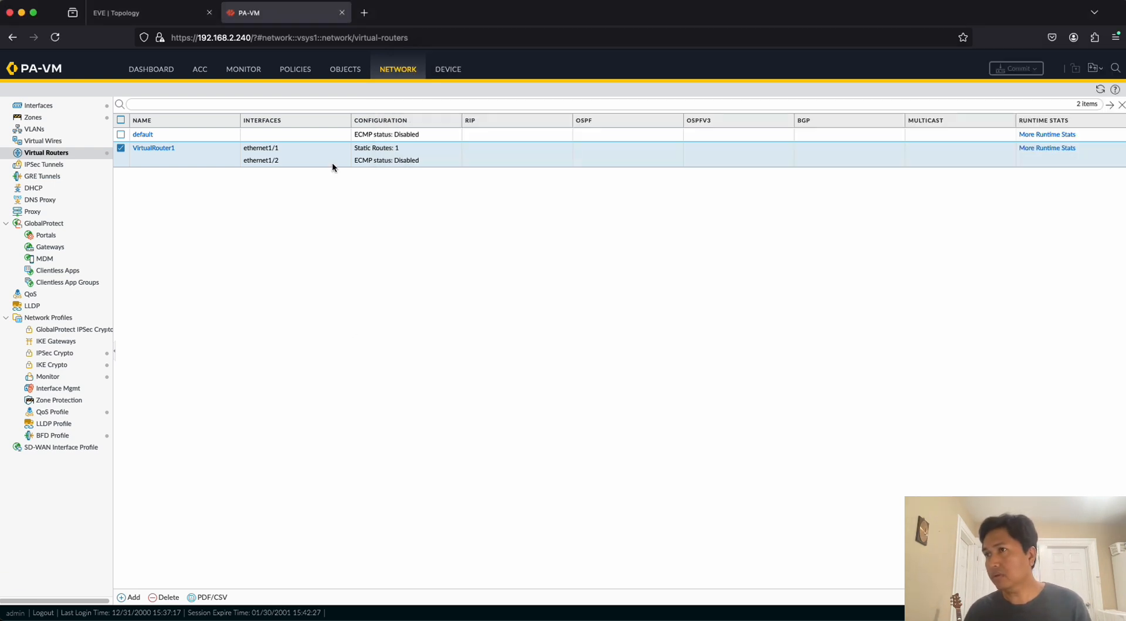
click(251, 75)
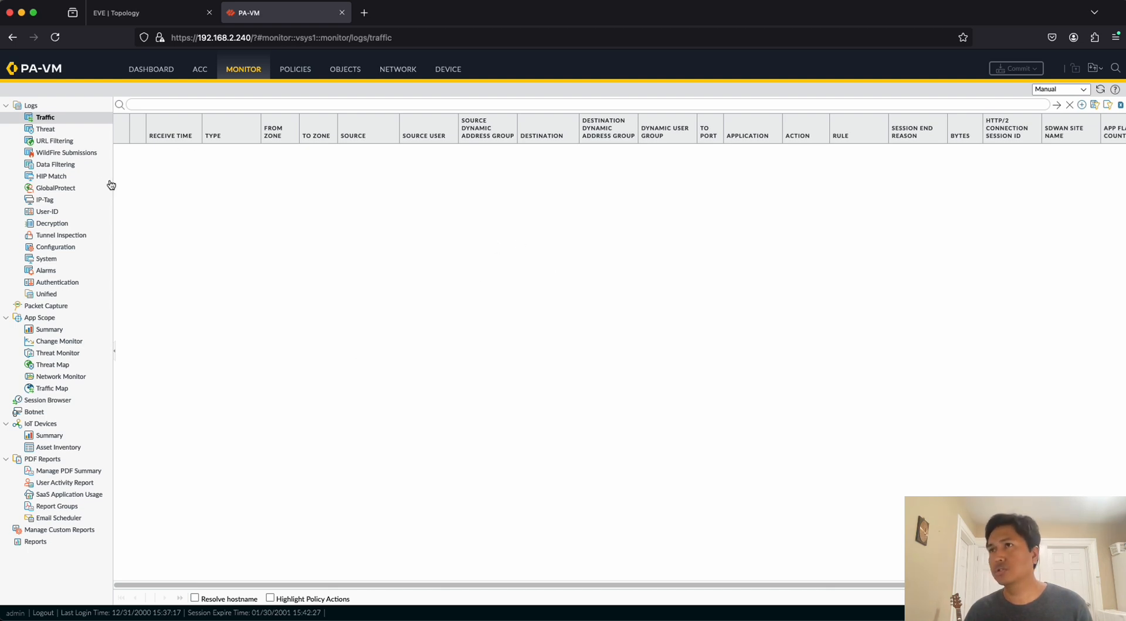
click(296, 70)
click(243, 69)
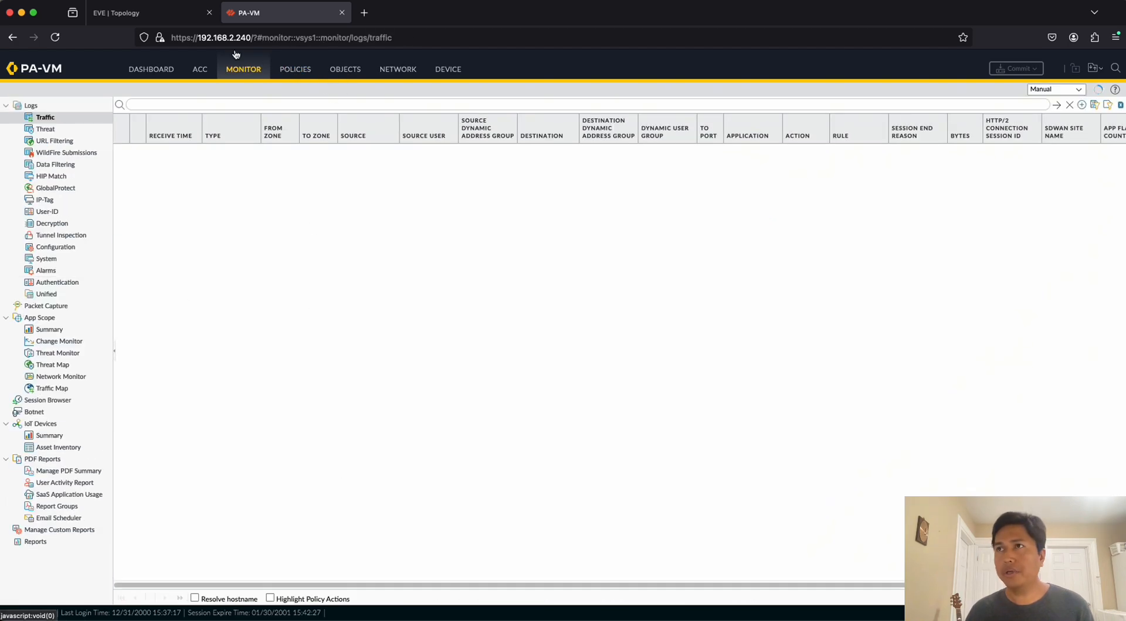
click(150, 13)
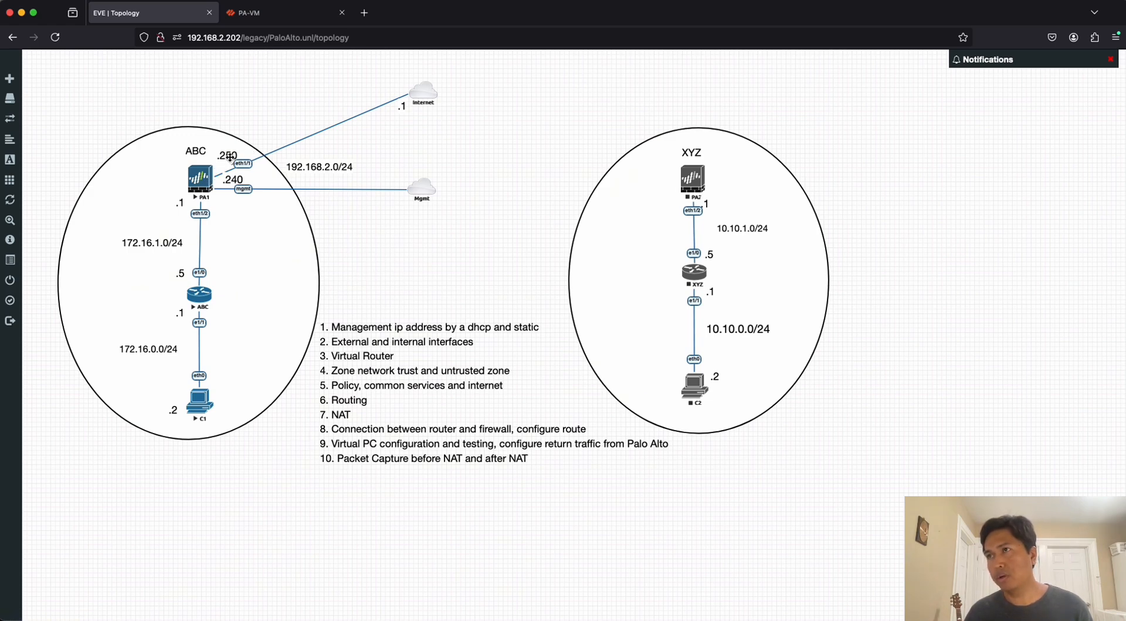
click(282, 21)
click(171, 16)
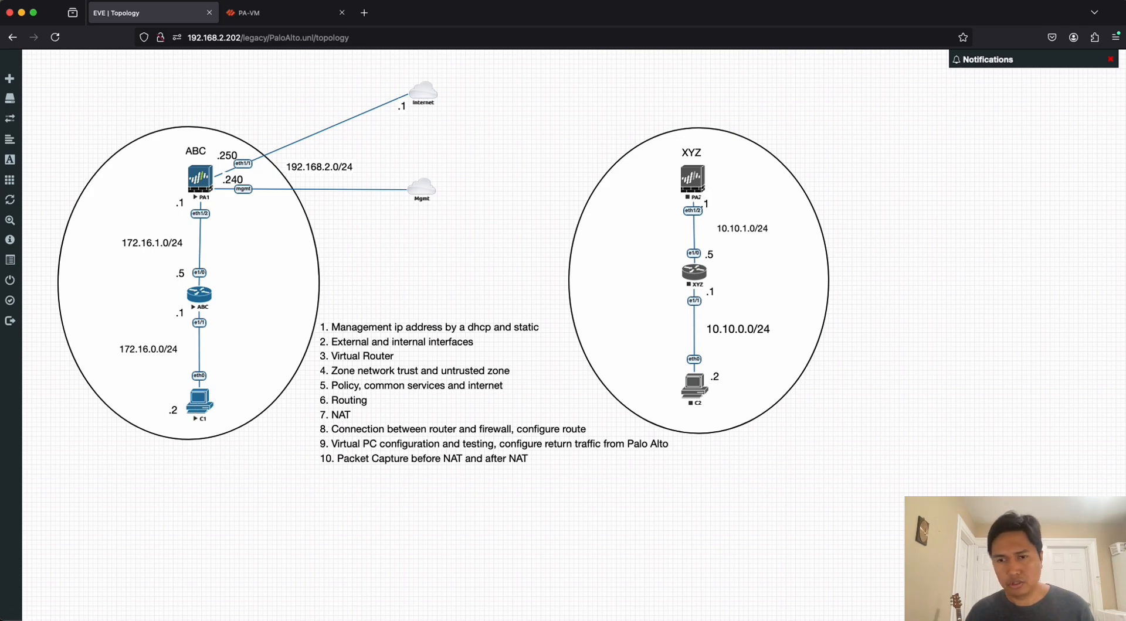
Switch to the C1C terminal session and display the virtual PC's current IP configuration with show ip.
key(super+Tab)
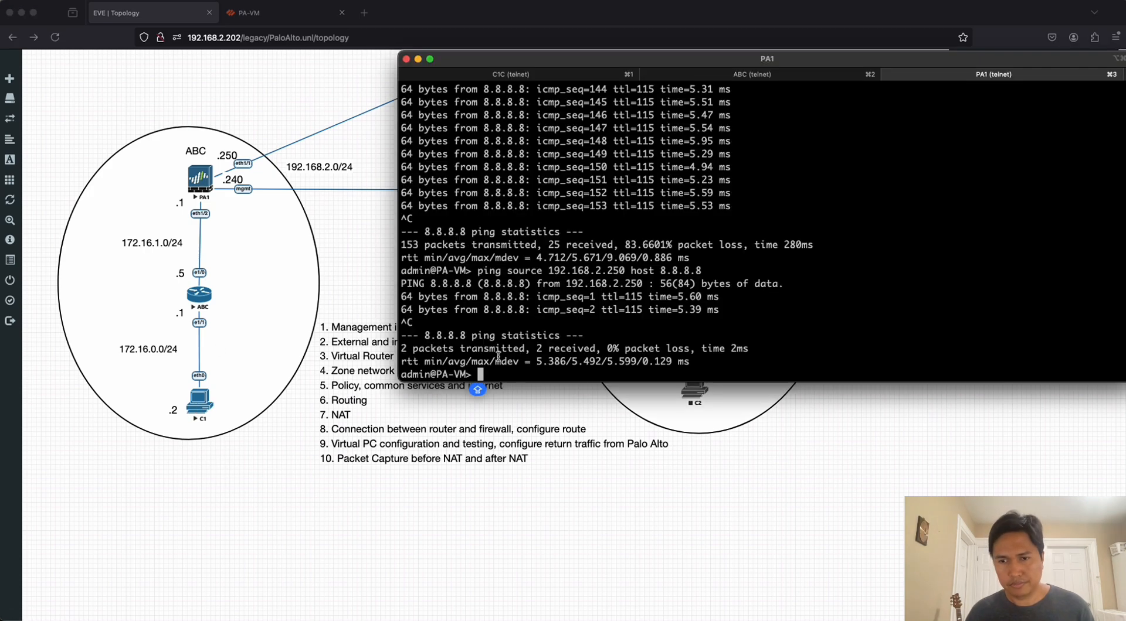
click(774, 78)
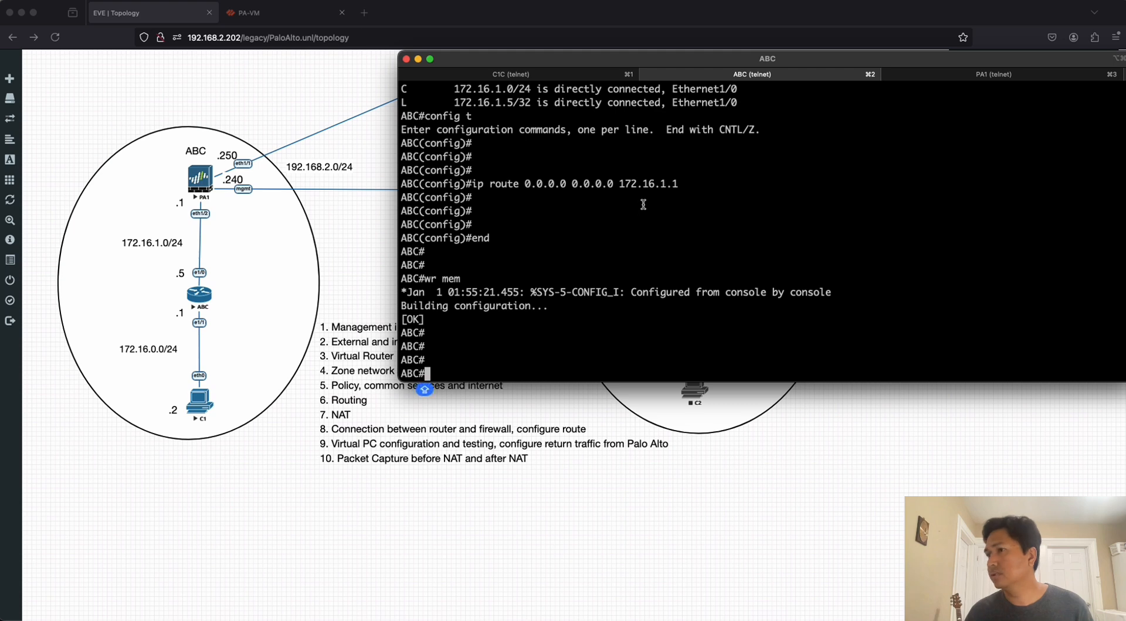
click(522, 75)
key(Return)
key(Return)
text(SHOW)
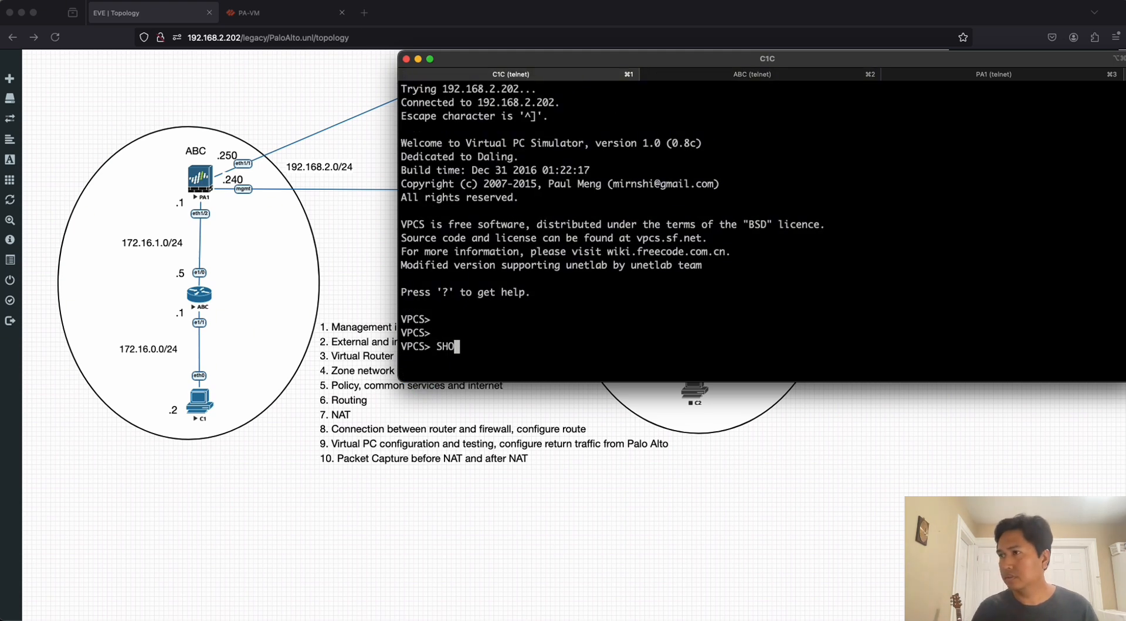
key(BackSpace)
key(BackSpace)
key(BackSpace)
key(BackSpace)
text(show )
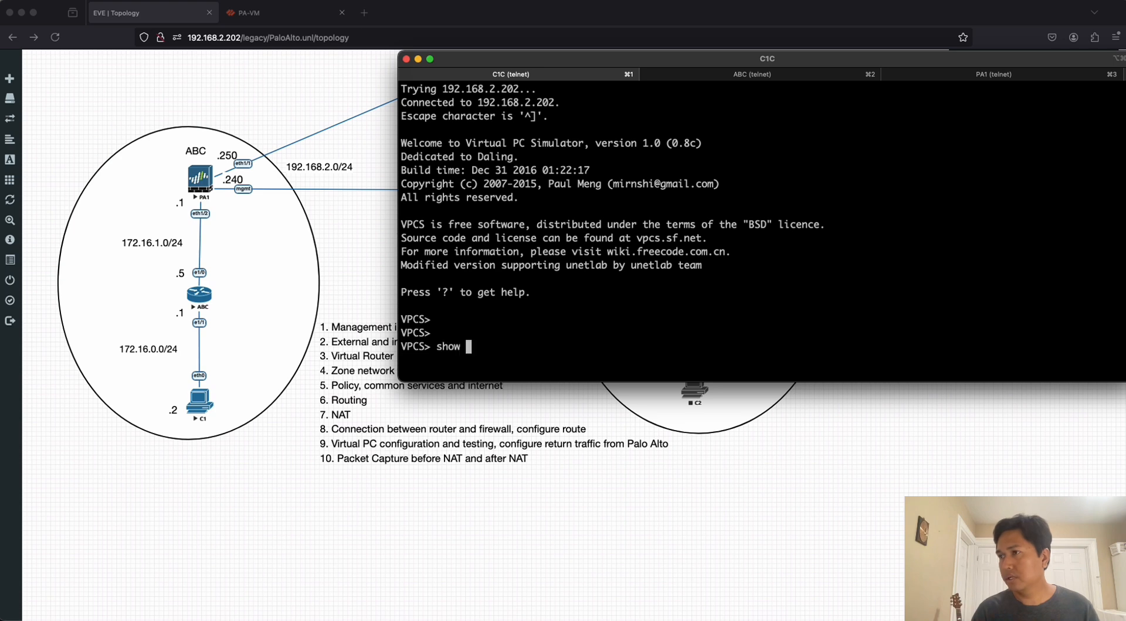
text(ip)
key(Return)
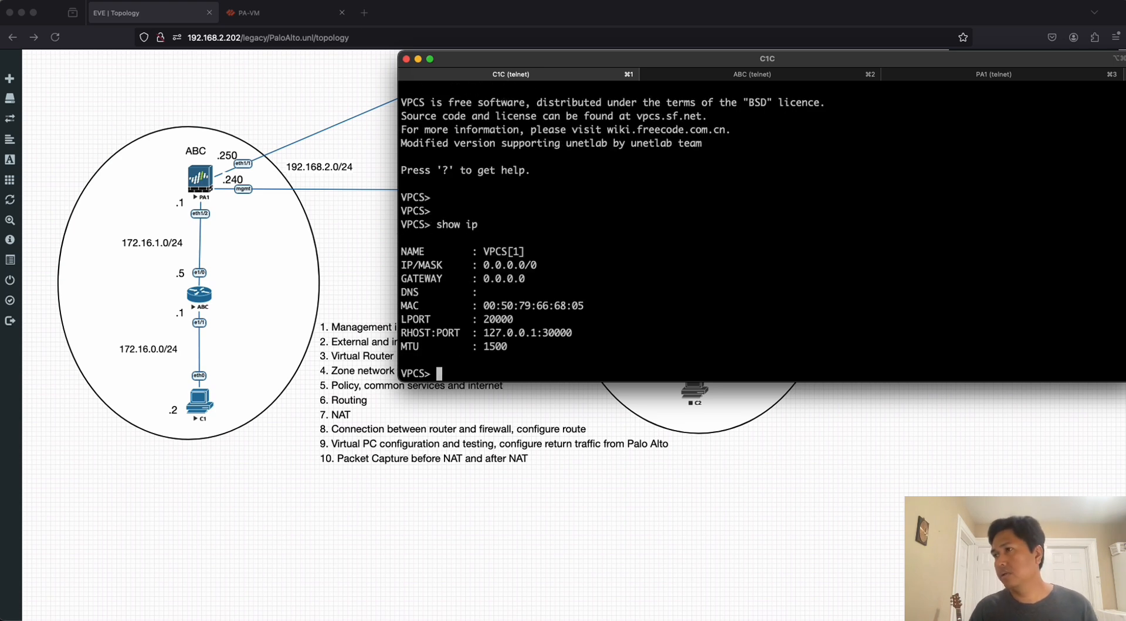
key(Return)
key(Return)
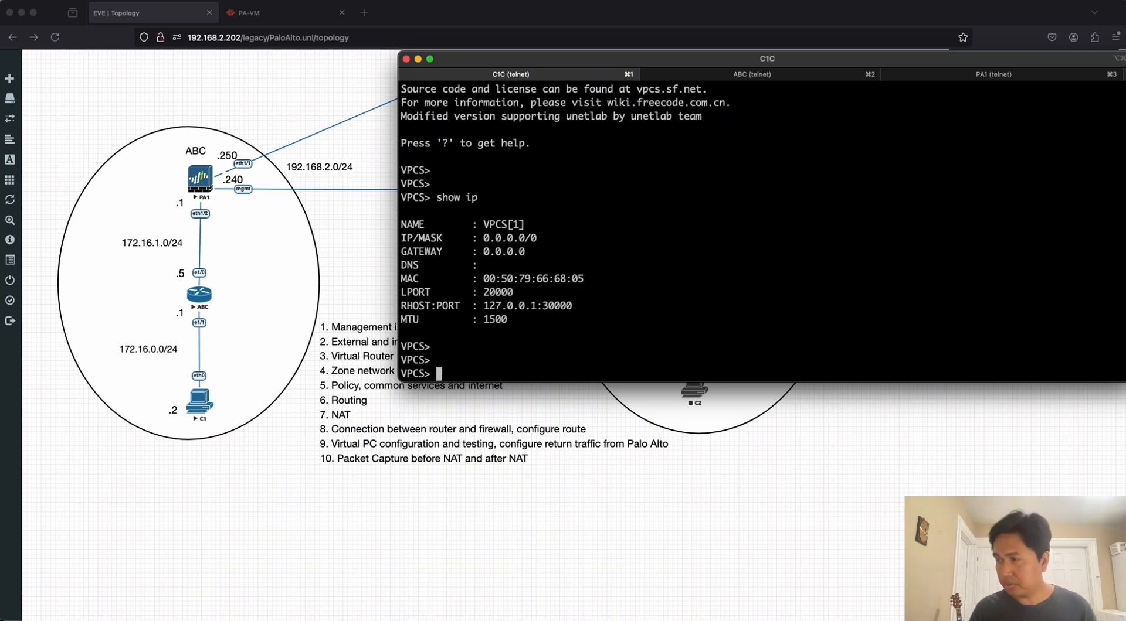
Assign the C1 virtual PC the address 172.16.0.2 with netmask 255.255.255.0 and gateway 172.16.0.1.
text(ip )
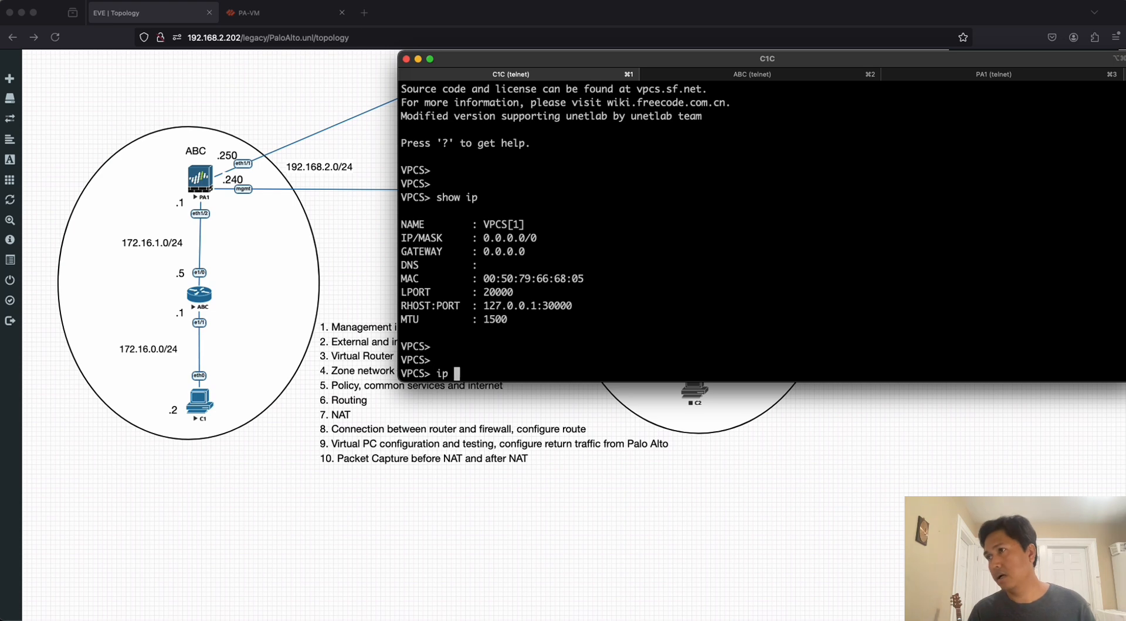
text(17)
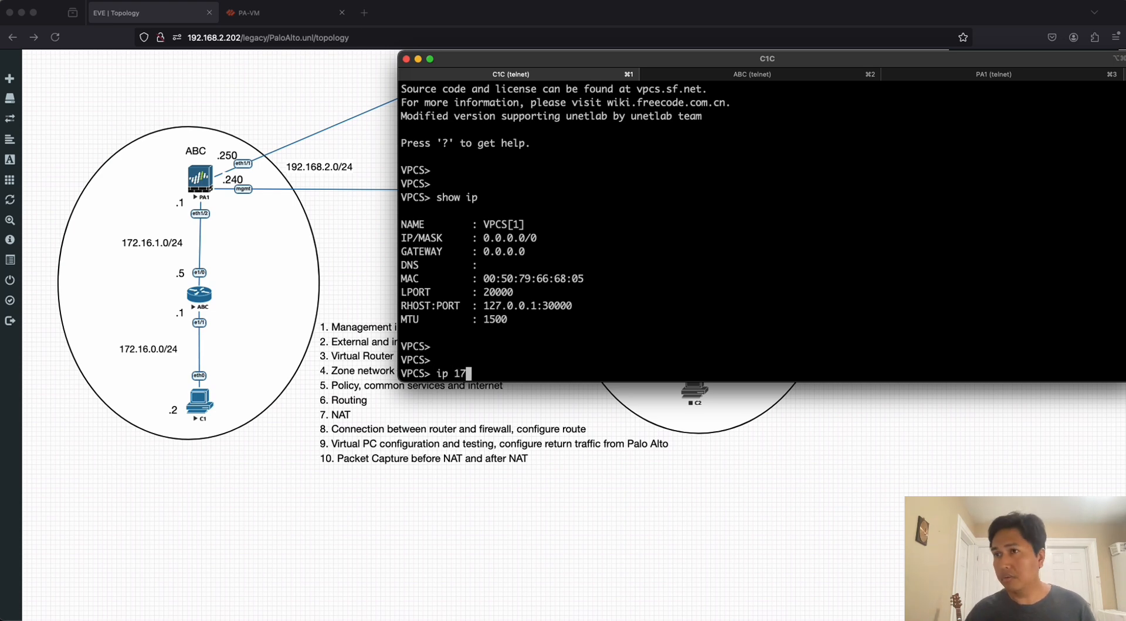
text(2.16.0)
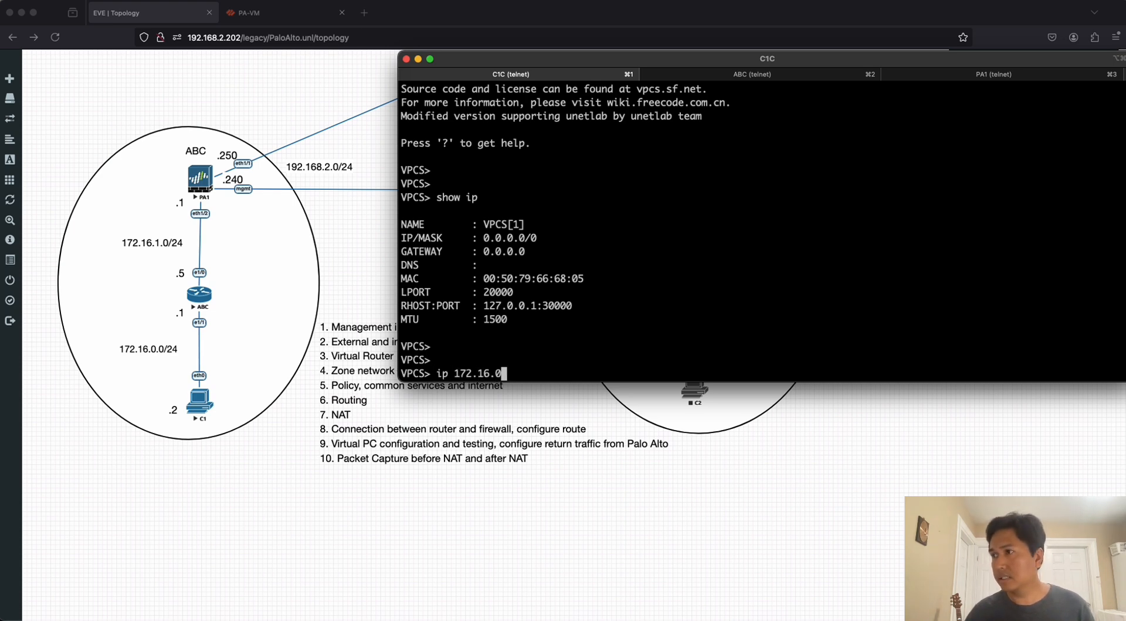
text(.2)
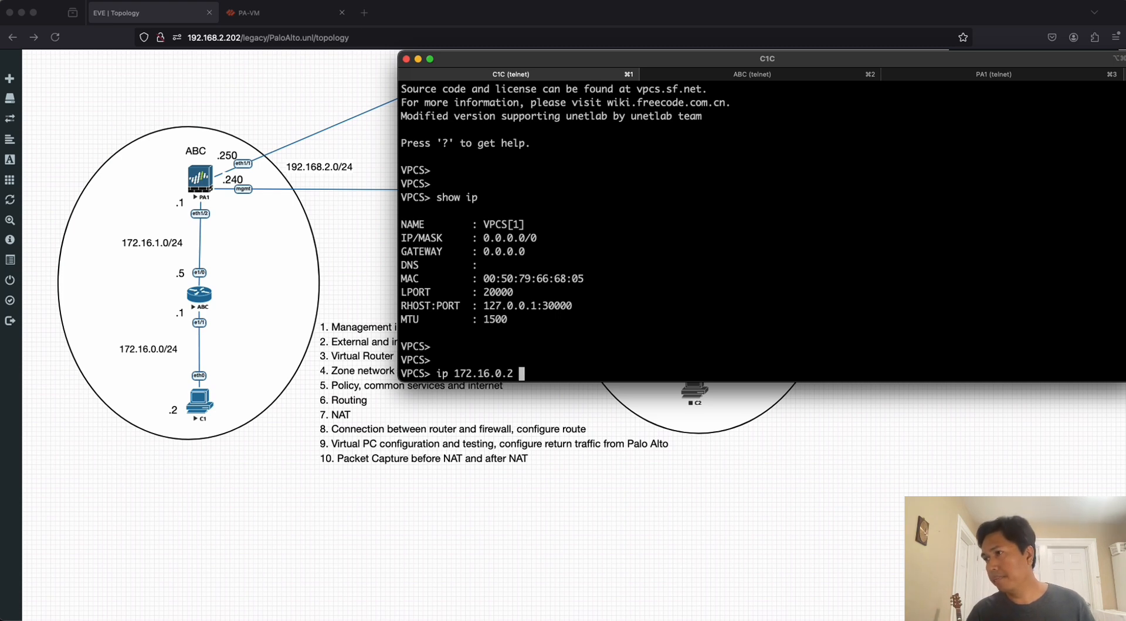
text( netmask )
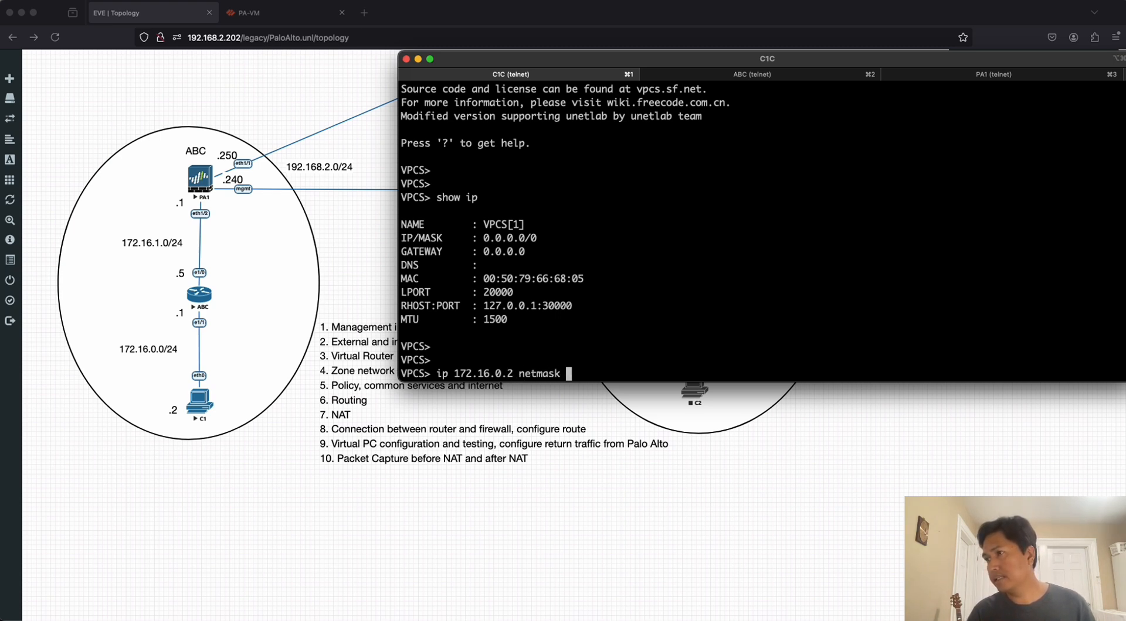
text(255.255.5)
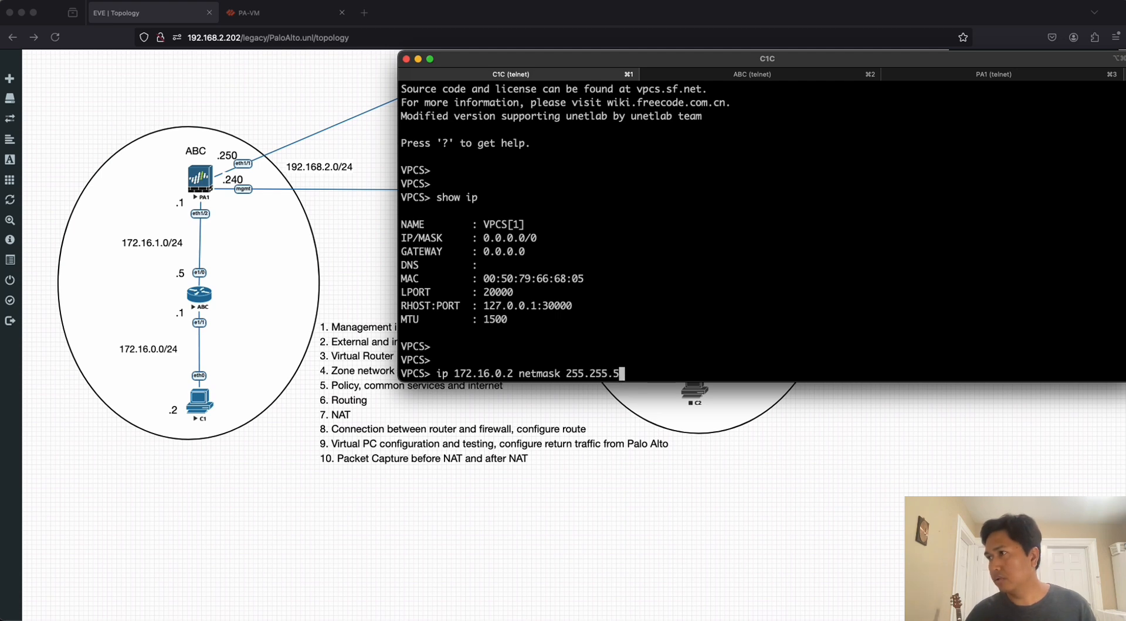
key(BackSpace)
text(255.0)
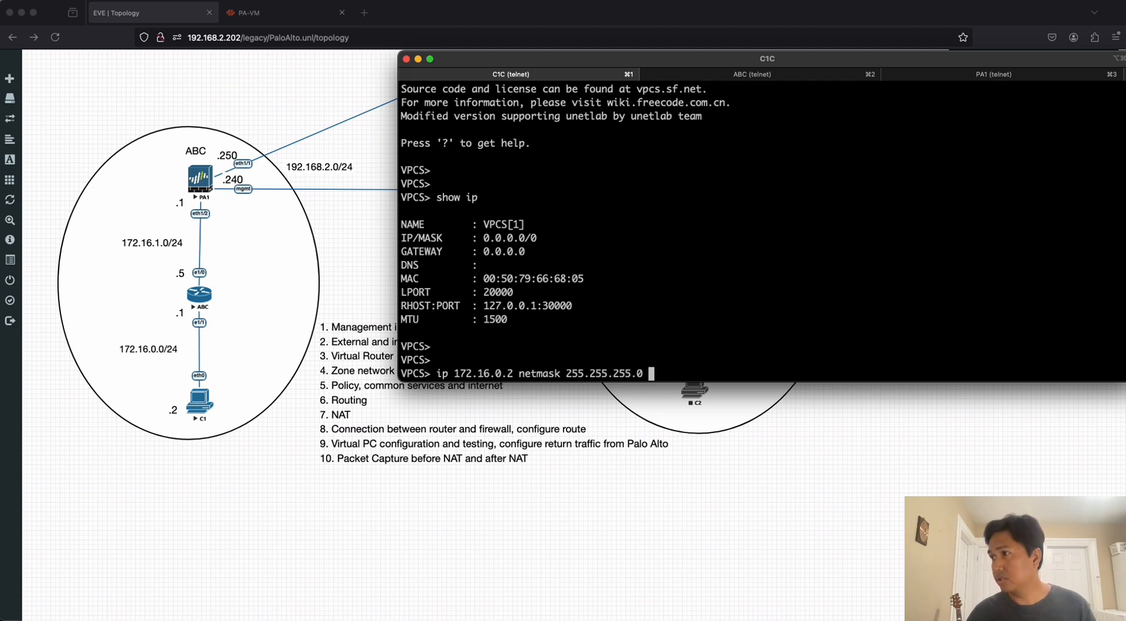
text( 172.16.)
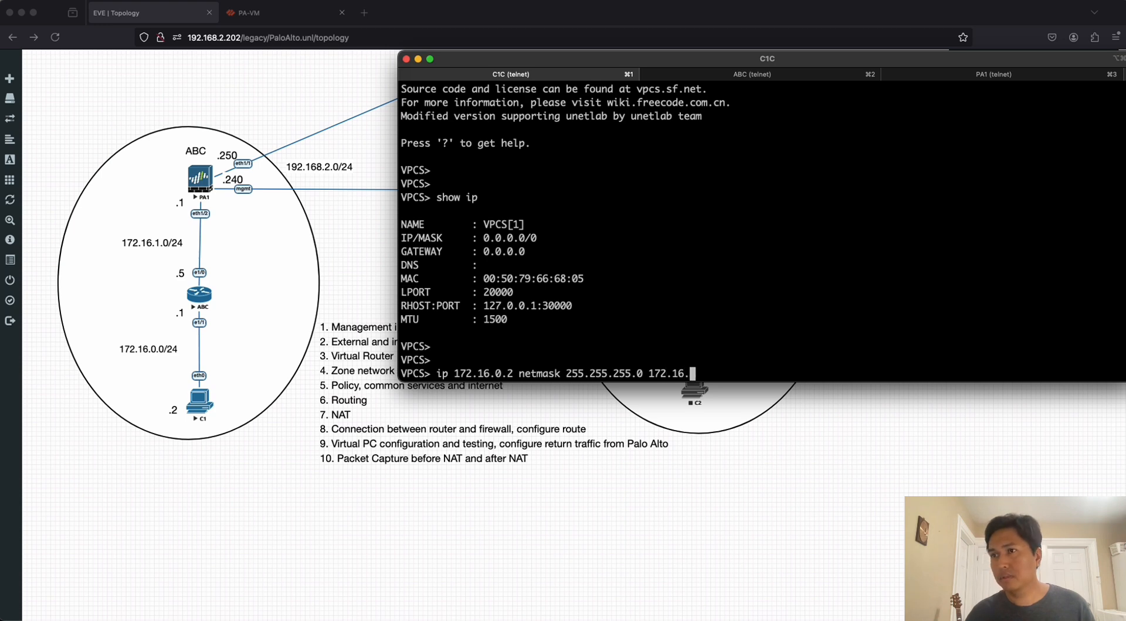
text(0.1)
key(Return)
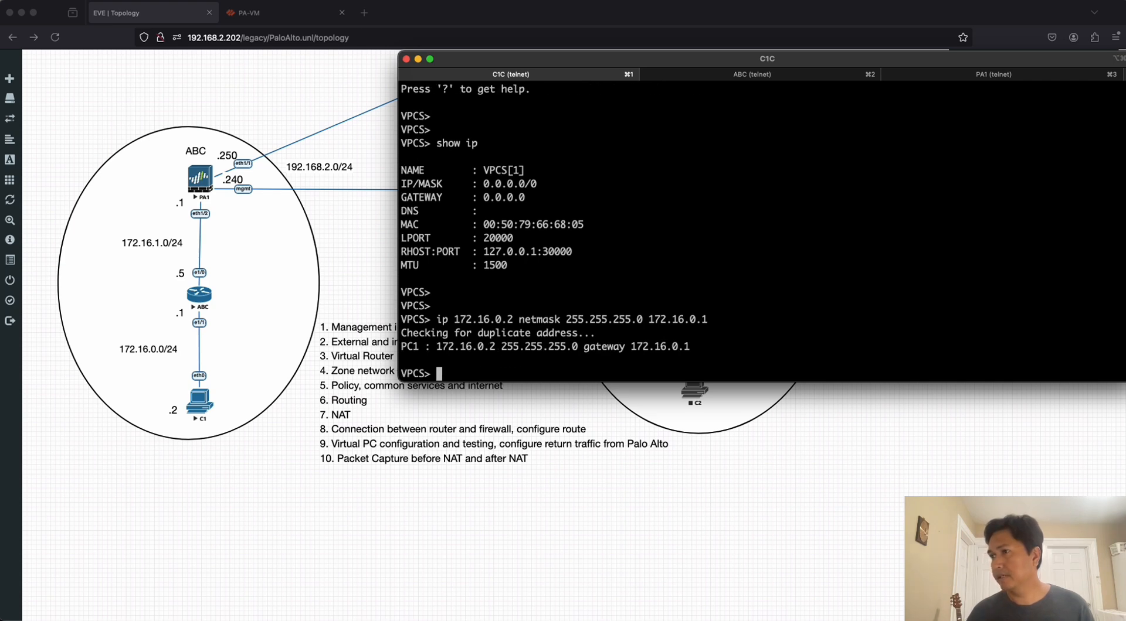
Save the virtual PC's configuration as its startup configuration.
text(s)
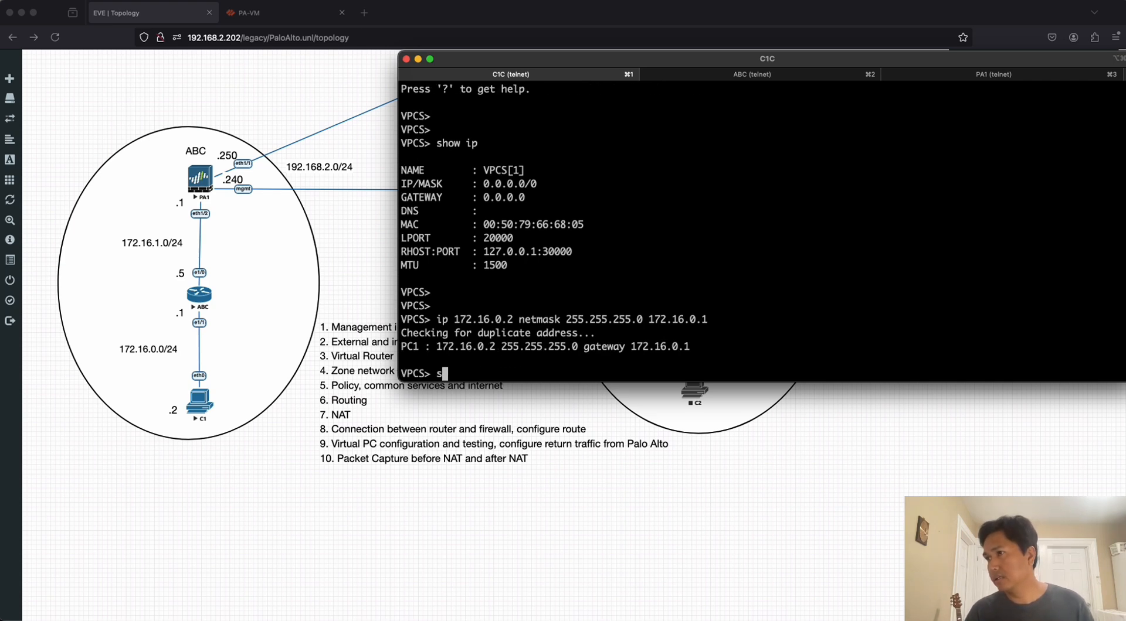
text(ave)
key(Return)
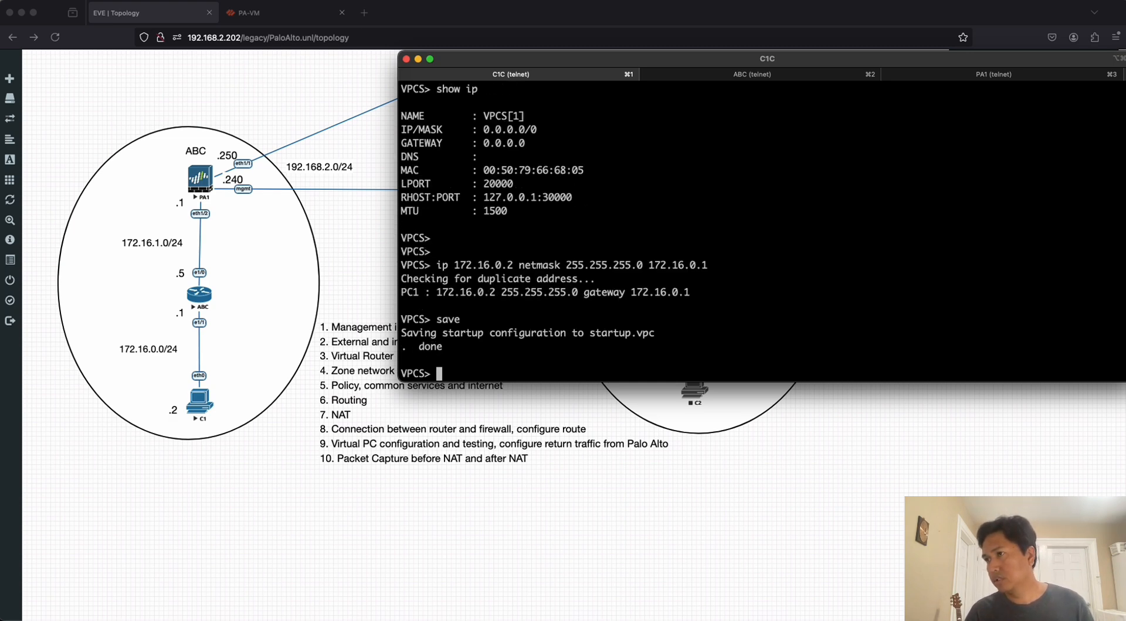
key(Return)
key(Return)
key(Return)
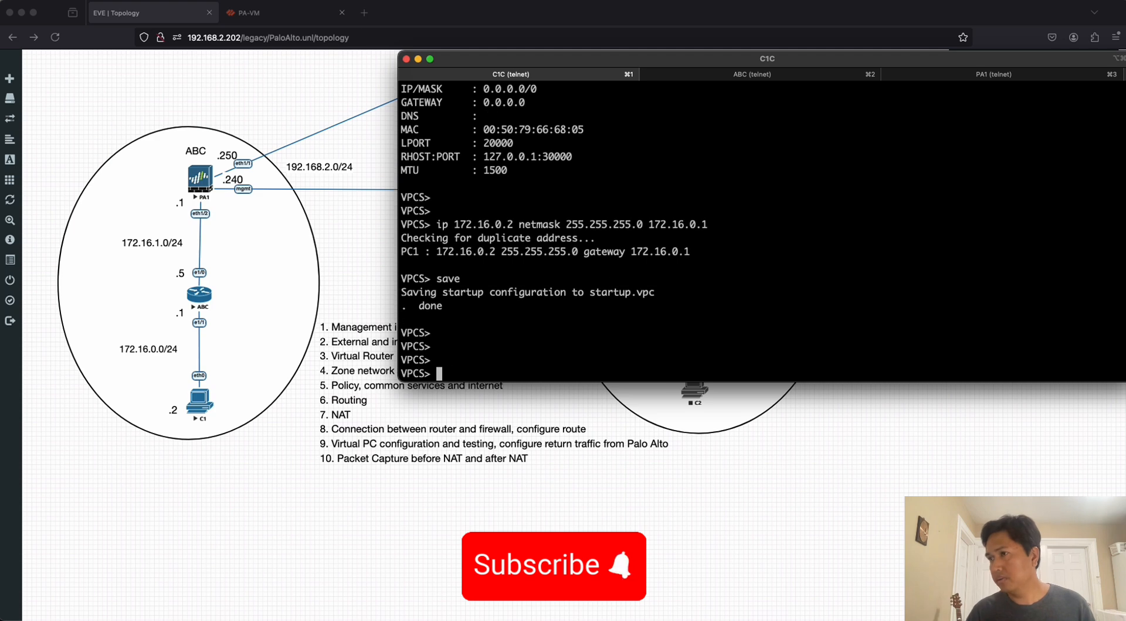
Display the virtual PC's IP settings with show ip to check the new address and gateway.
text(ping)
key(BackSpace)
key(BackSpace)
key(BackSpace)
key(BackSpace)
key(BackSpace)
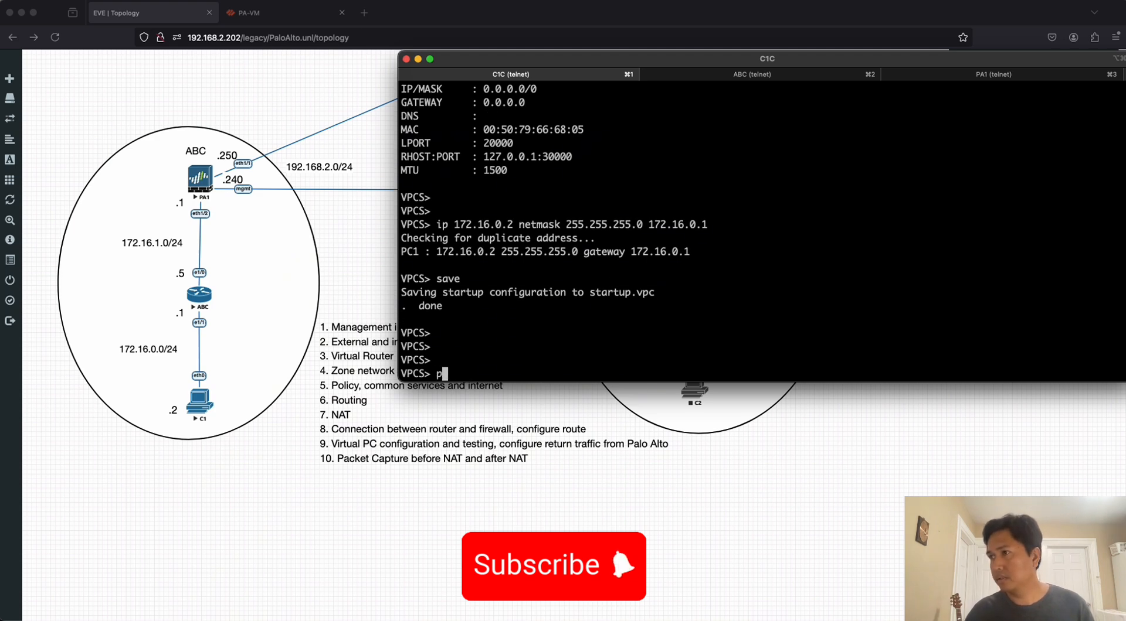
text(show ip)
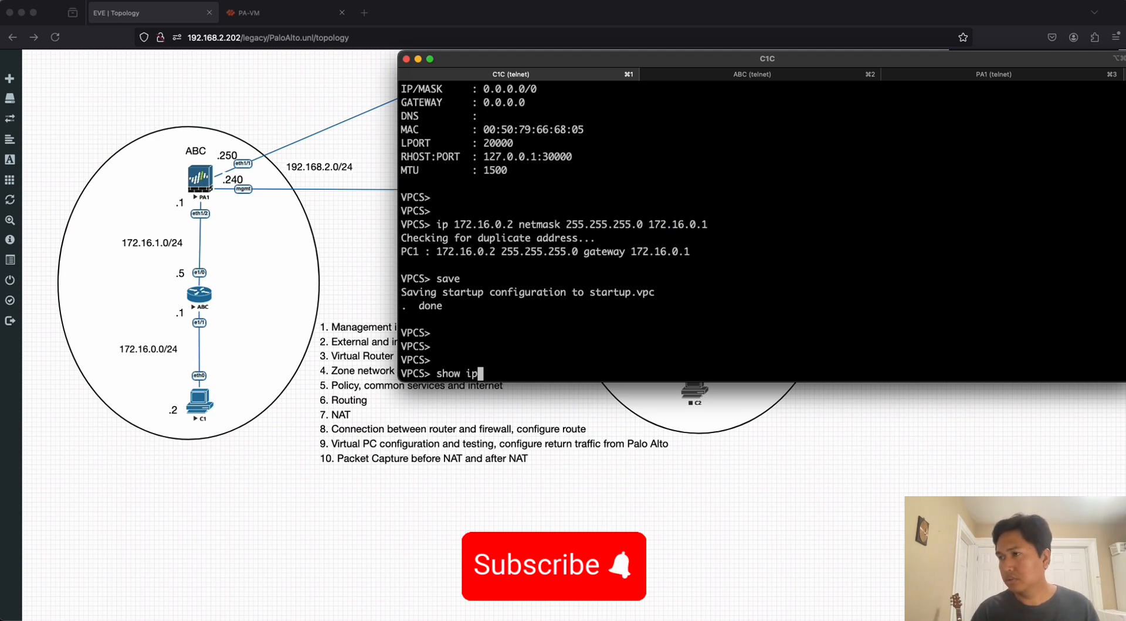
key(Return)
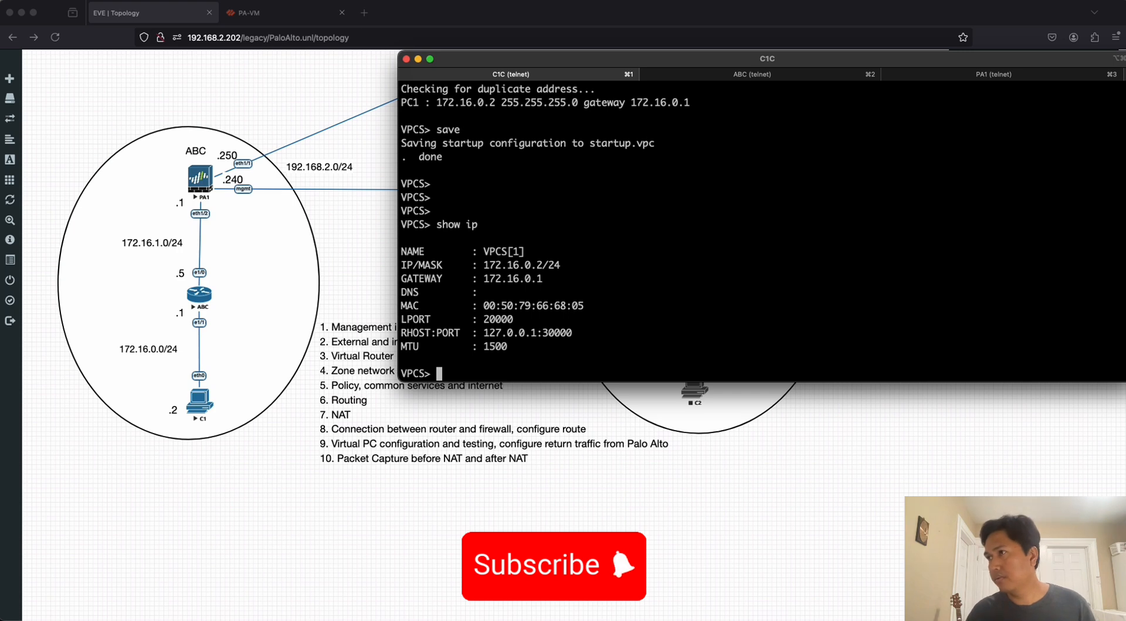
Ping the gateway 172.16.0.1 from the virtual PC and stop the ping after a few replies.
text(ping 17)
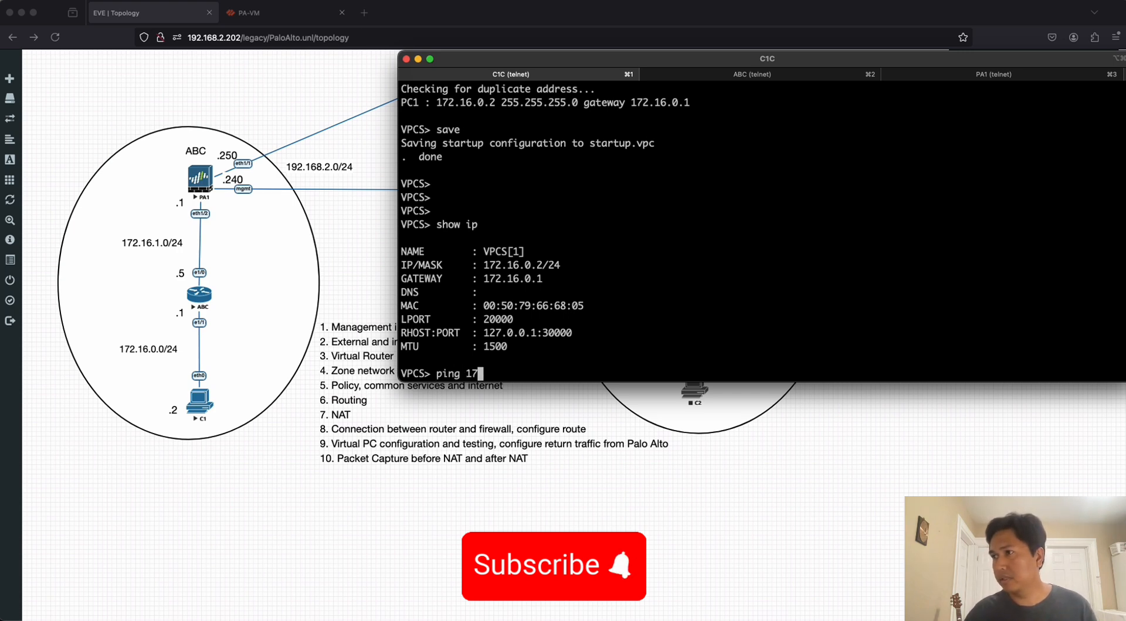
text(2.168.)
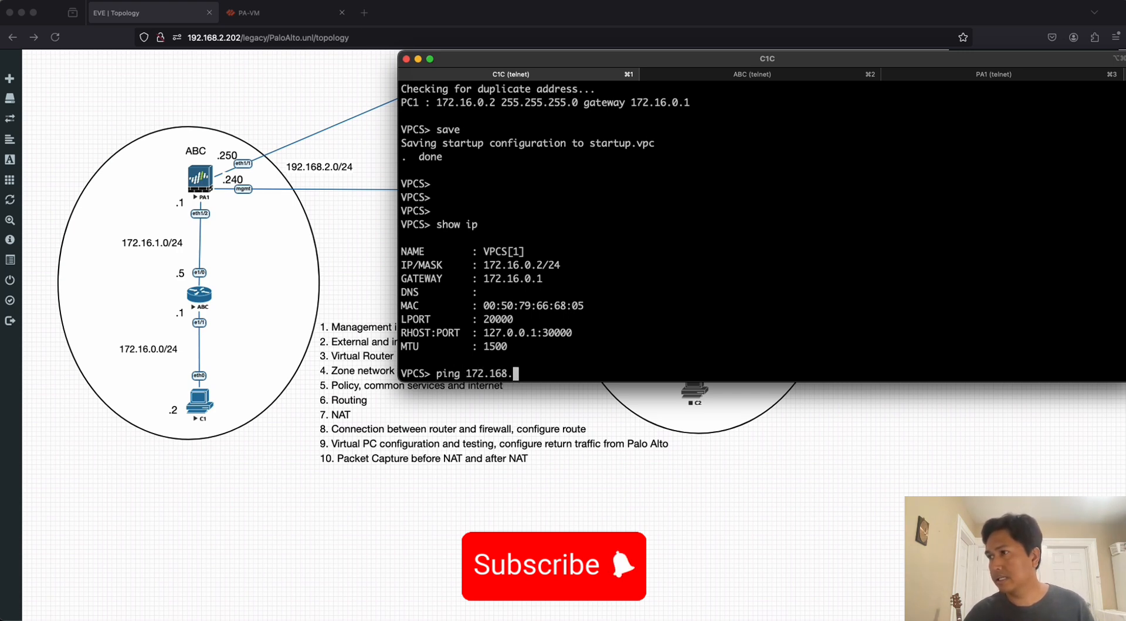
key(BackSpace)
key(BackSpace)
text(0.0)
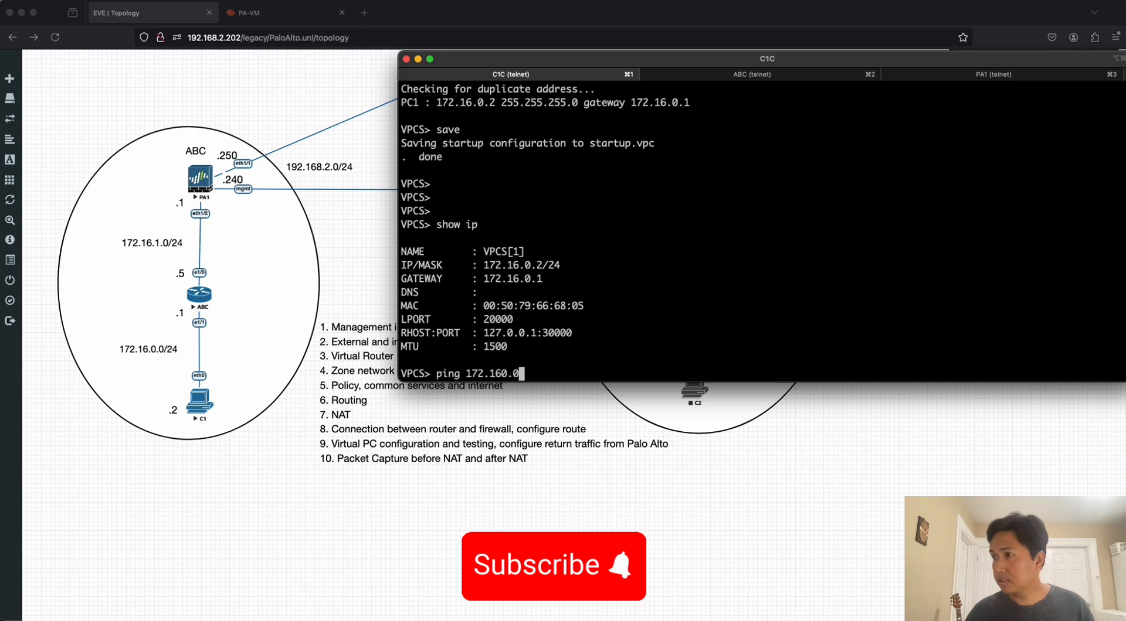
key(BackSpace)
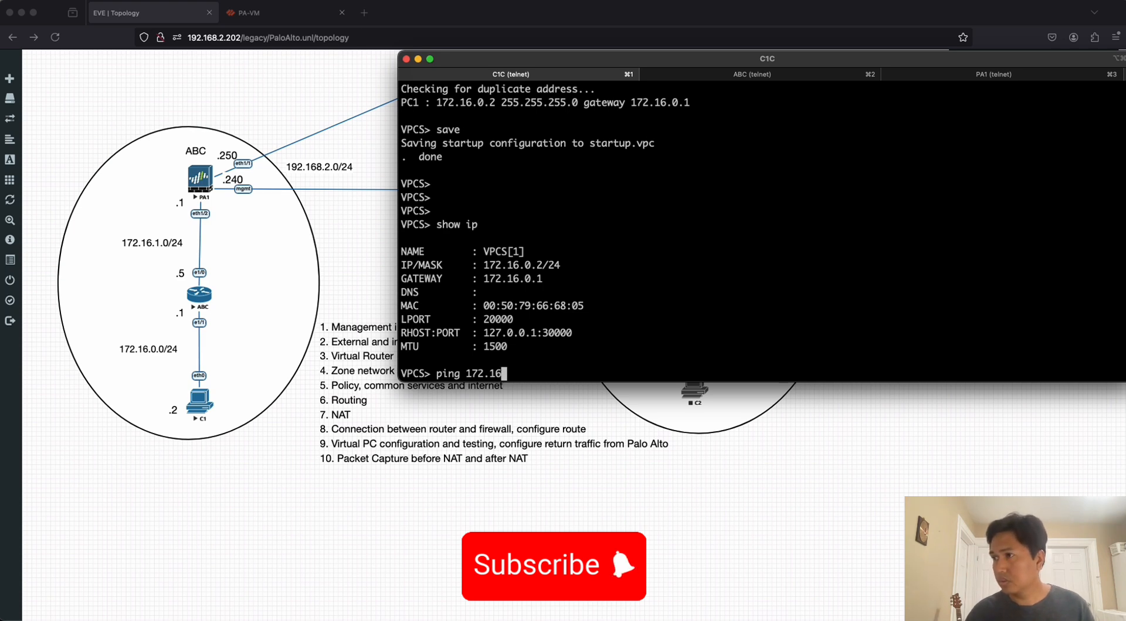
text(.)
text(0.1)
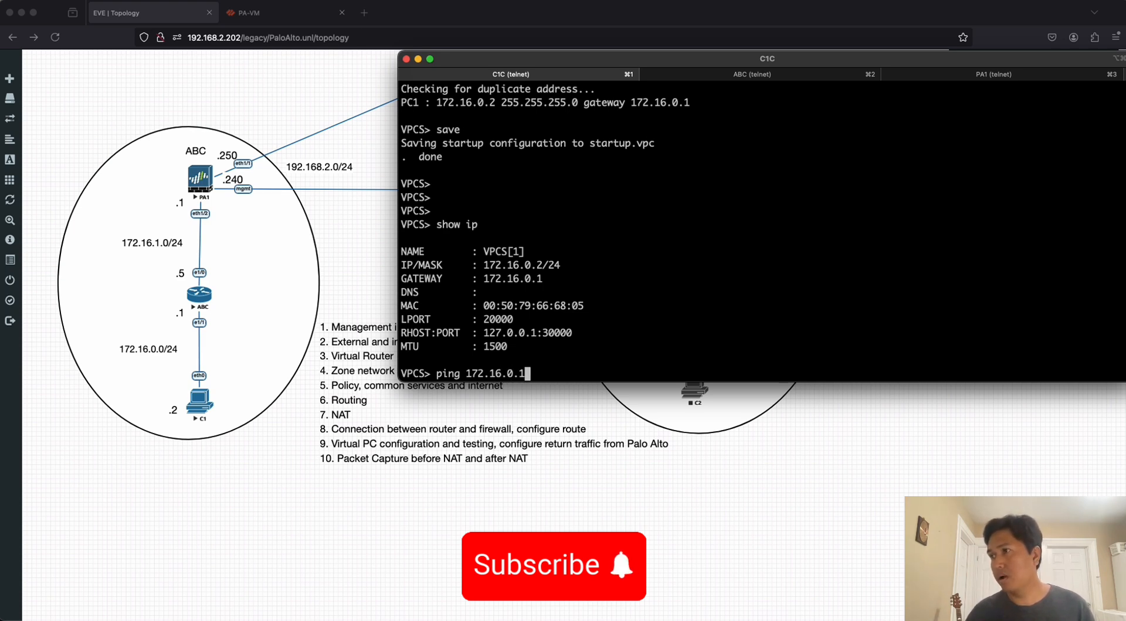
key(Return)
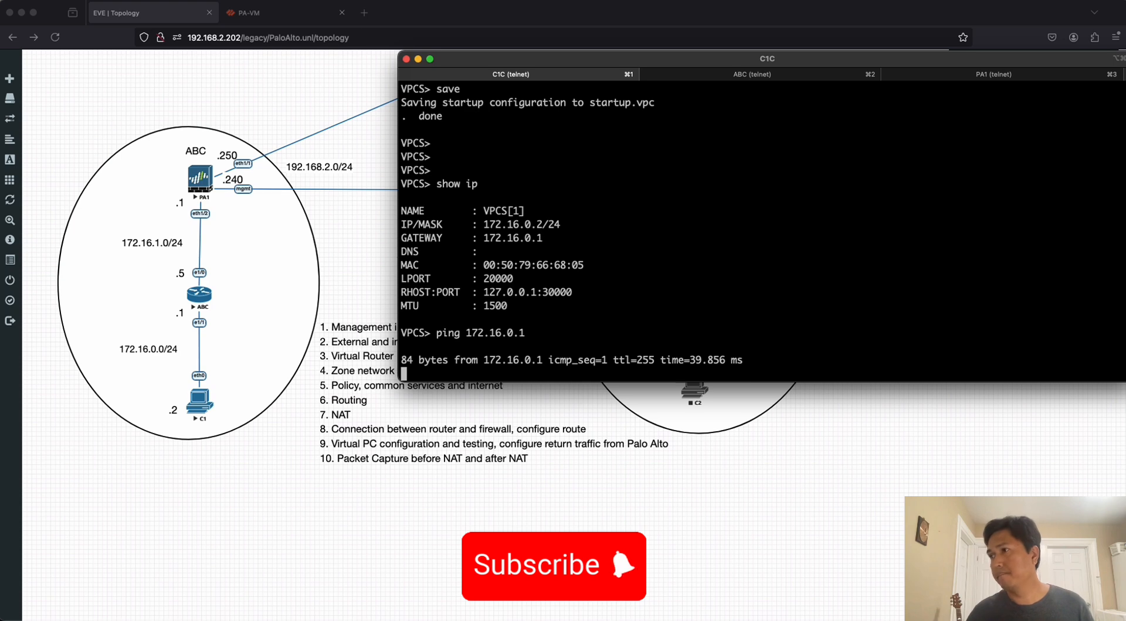
key(ctrl+c)
Ping 8.8.8.8 from the virtual PC to test internet access, and stop the ping after a few attempts.
key(Up)
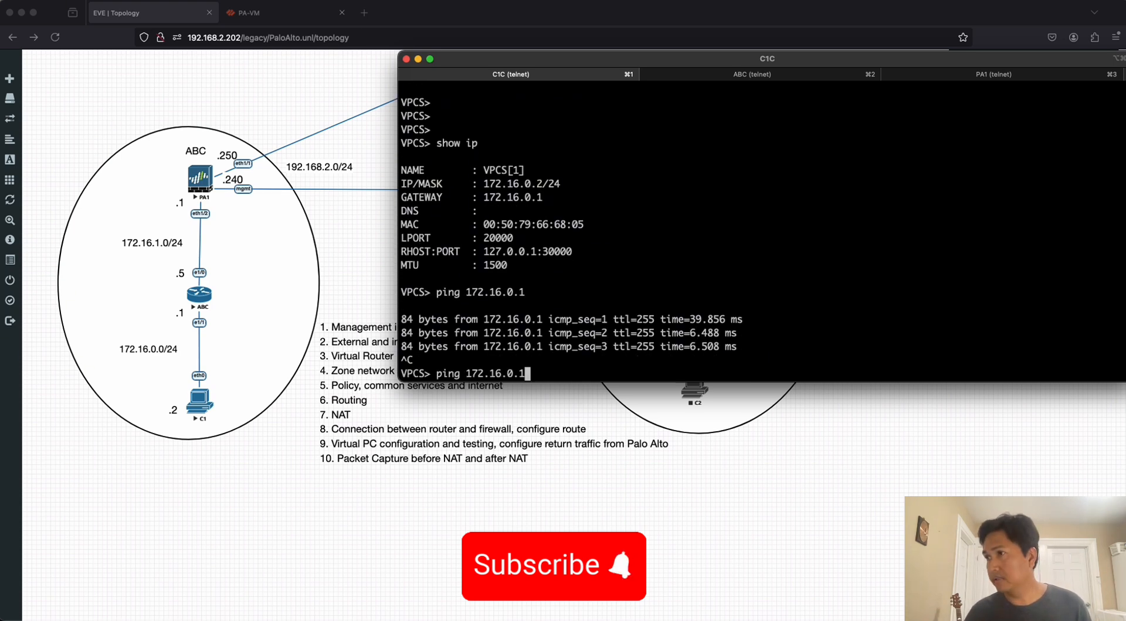
key(BackSpace)
key(BackSpace)
key(BackSpace)
key(BackSpace)
key(BackSpace)
key(BackSpace)
key(BackSpace)
key(BackSpace)
key(BackSpace)
key(BackSpace)
key(BackSpace)
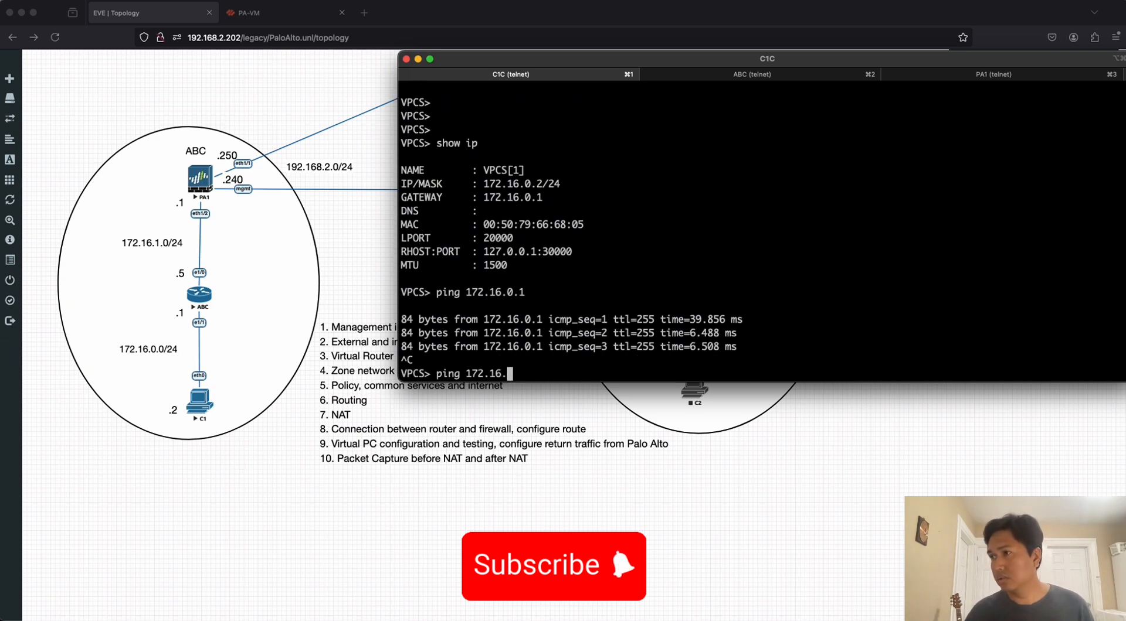
text(8.8.8.8)
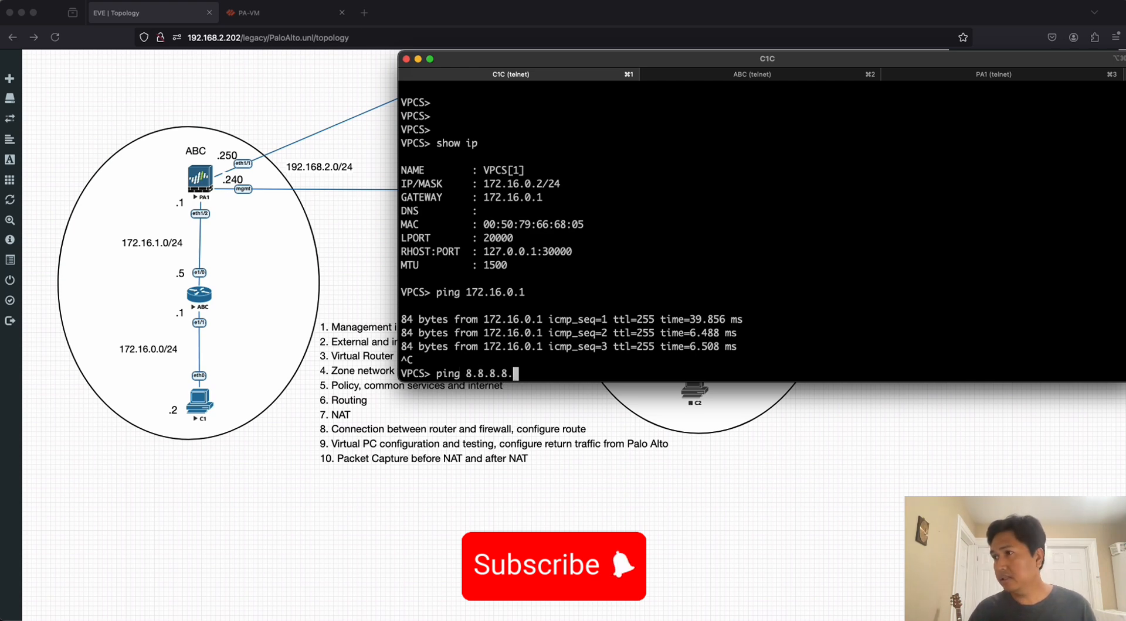
key(Return)
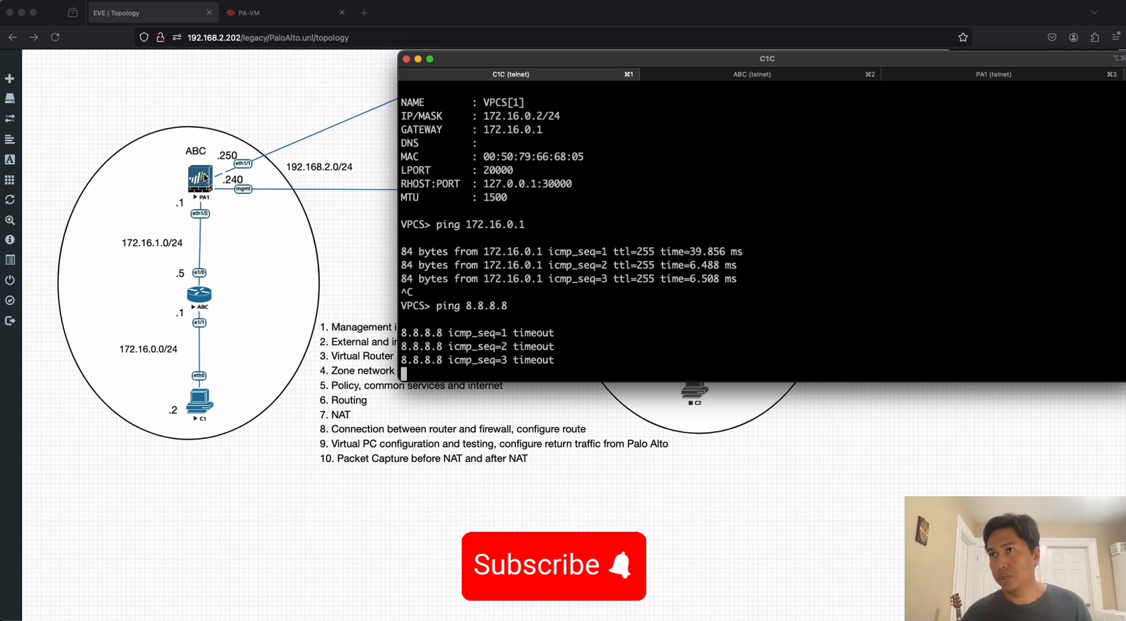
key(ctrl+c)
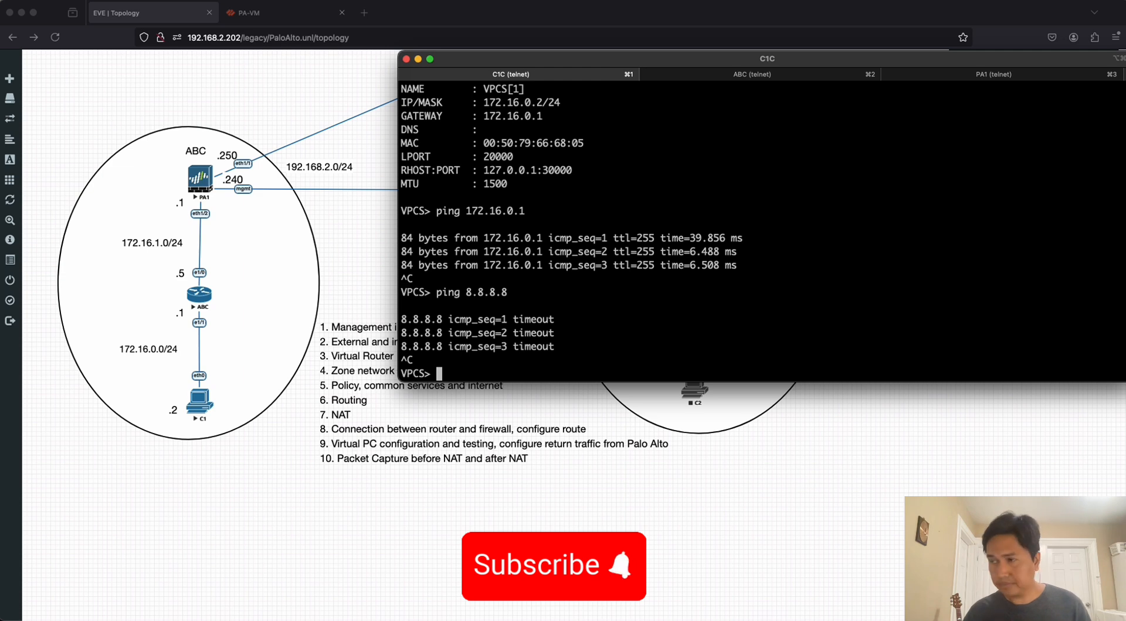
Trace the route from the virtual PC to 8.8.8.8 and examine the hops in the output.
key(Return)
key(Return)
text(trac)
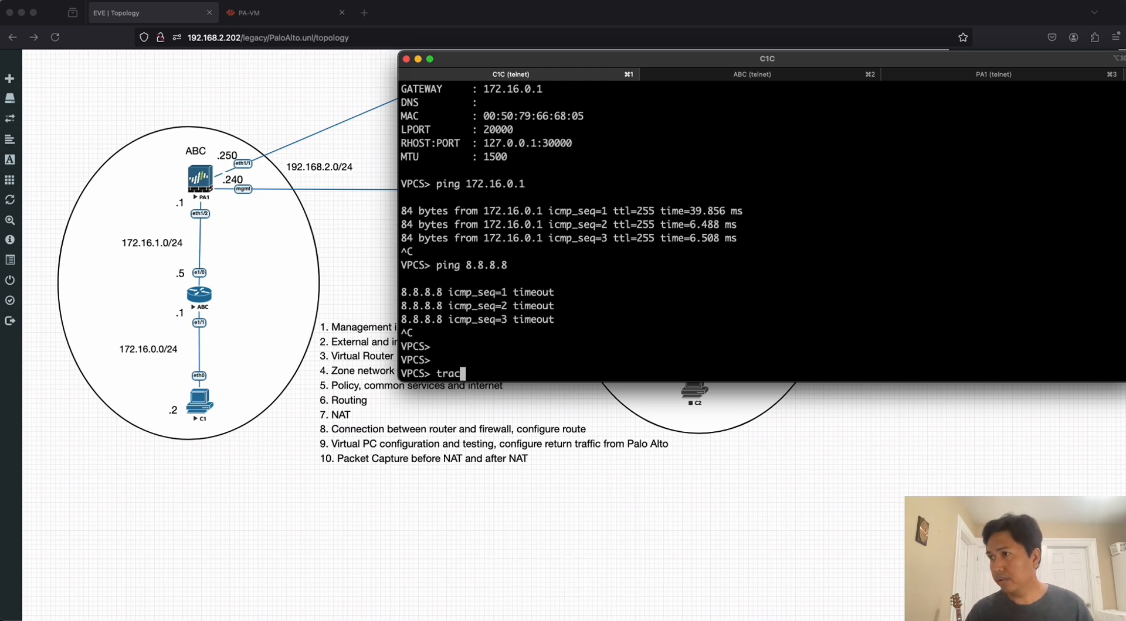
text(e)
key(BackSpace)
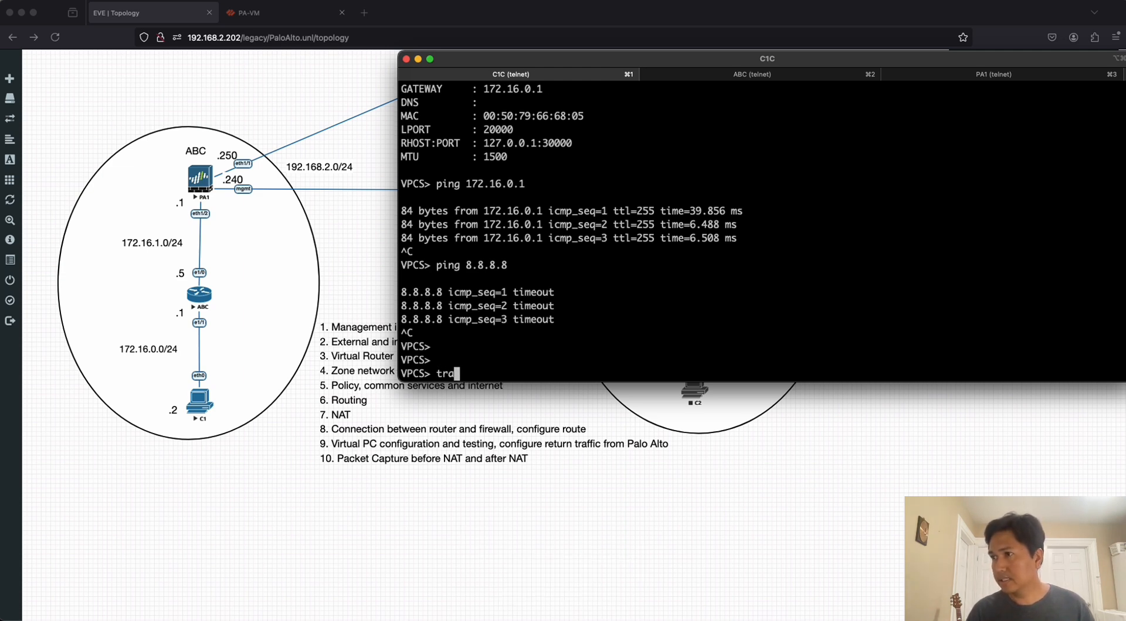
text(e 8)
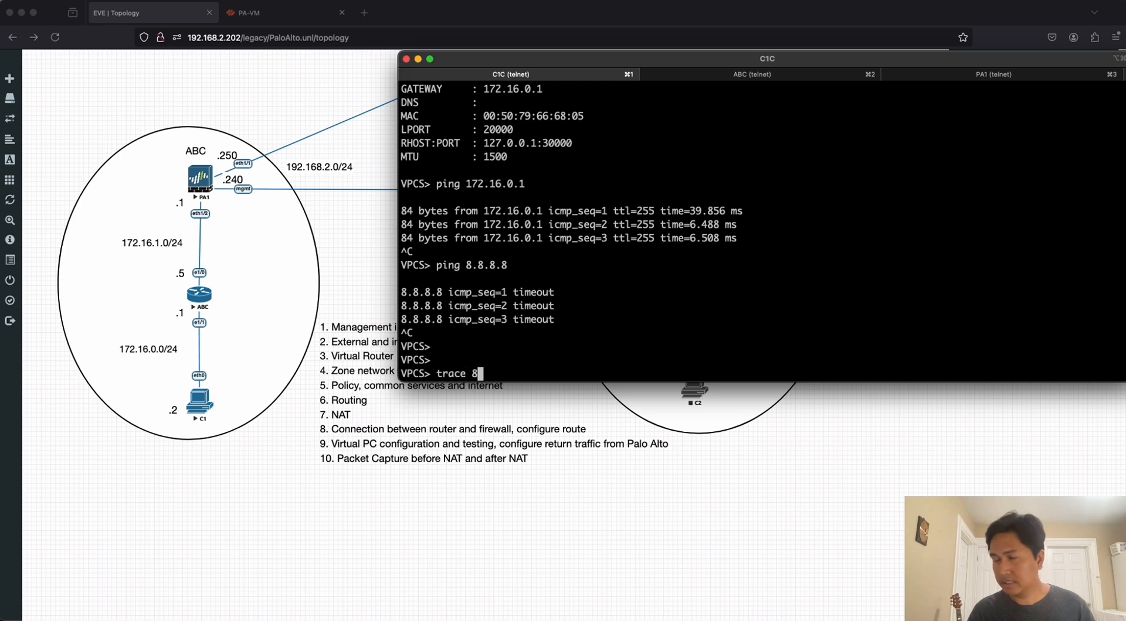
text(.8.8.8)
key(Return)
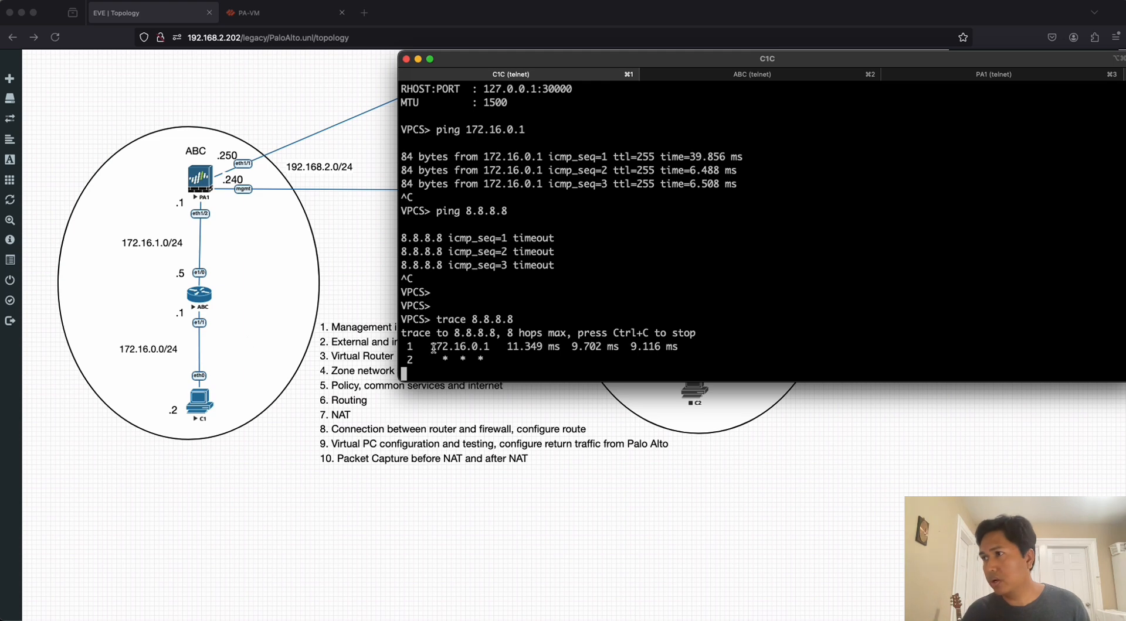
drag(432, 347, 490, 347)
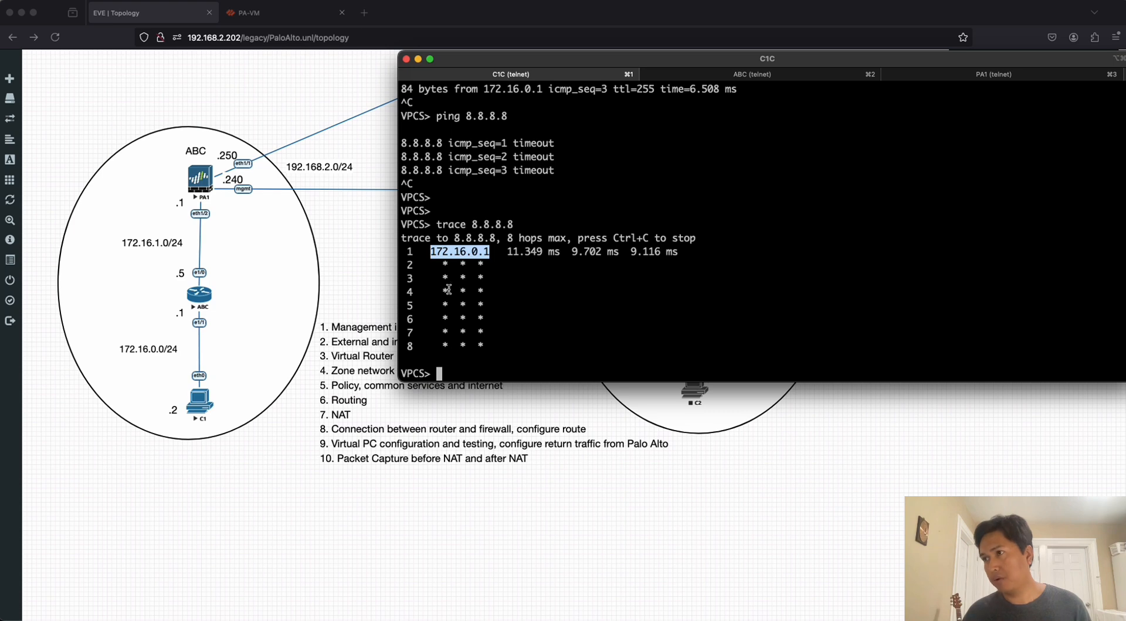
drag(412, 227, 600, 299)
click(561, 319)
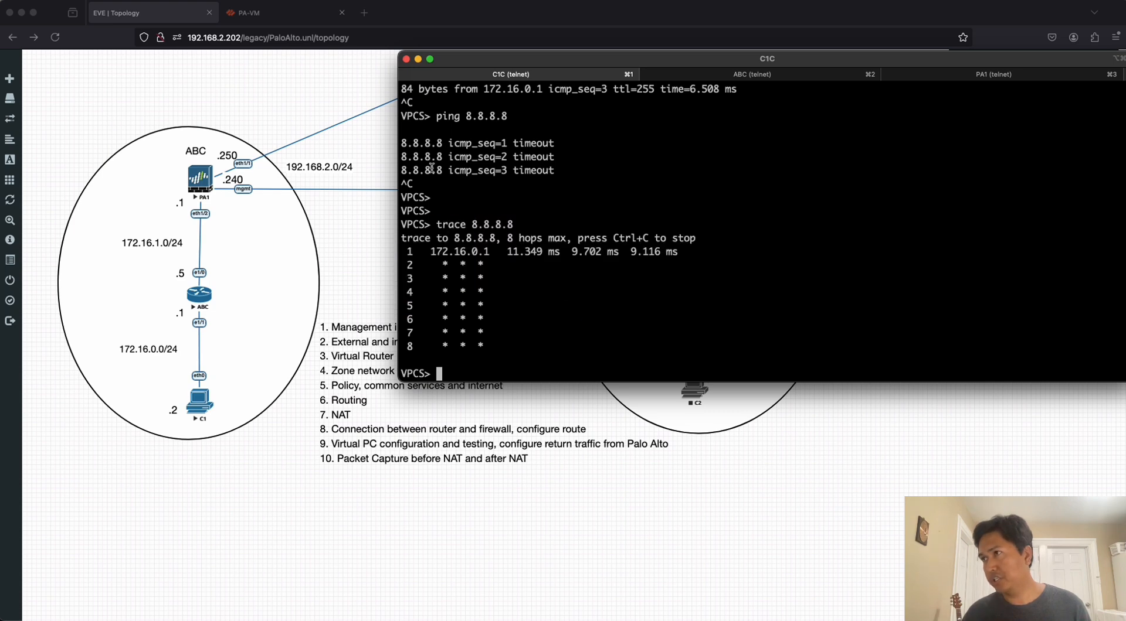
Switch to the PA-VM web interface and reload the traffic log to check the sessions from the virtual PC.
click(291, 16)
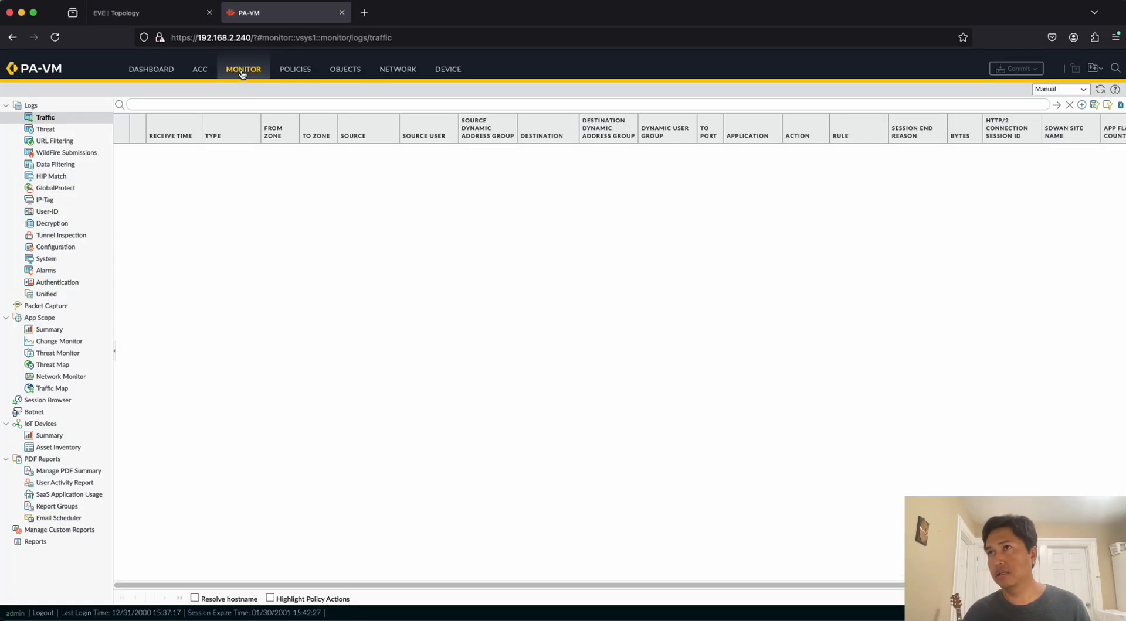
click(428, 39)
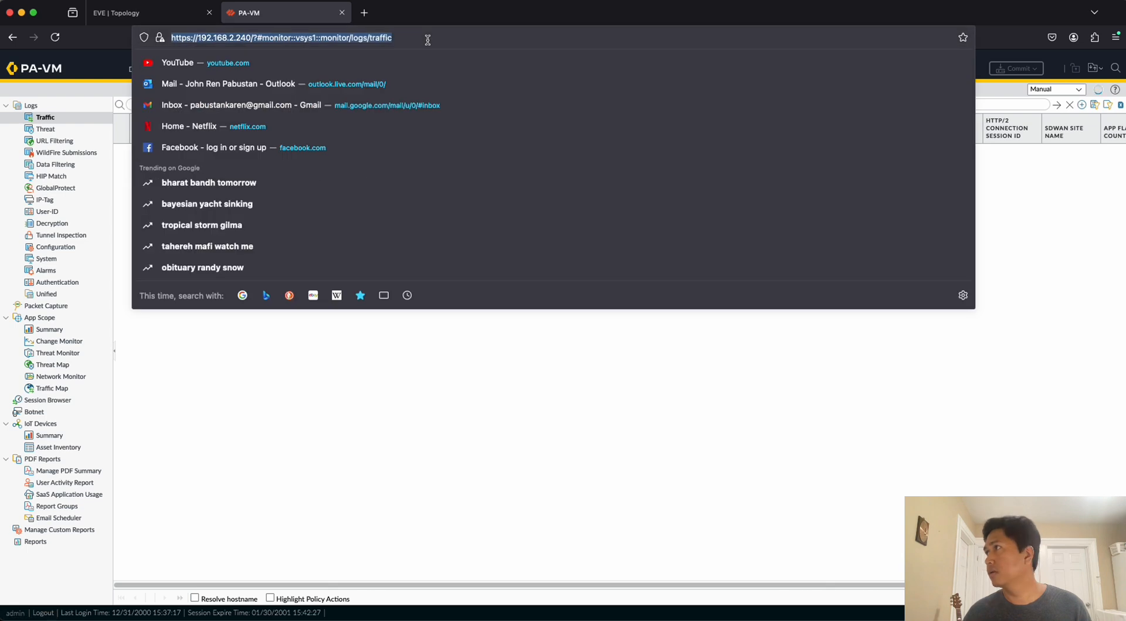
key(Return)
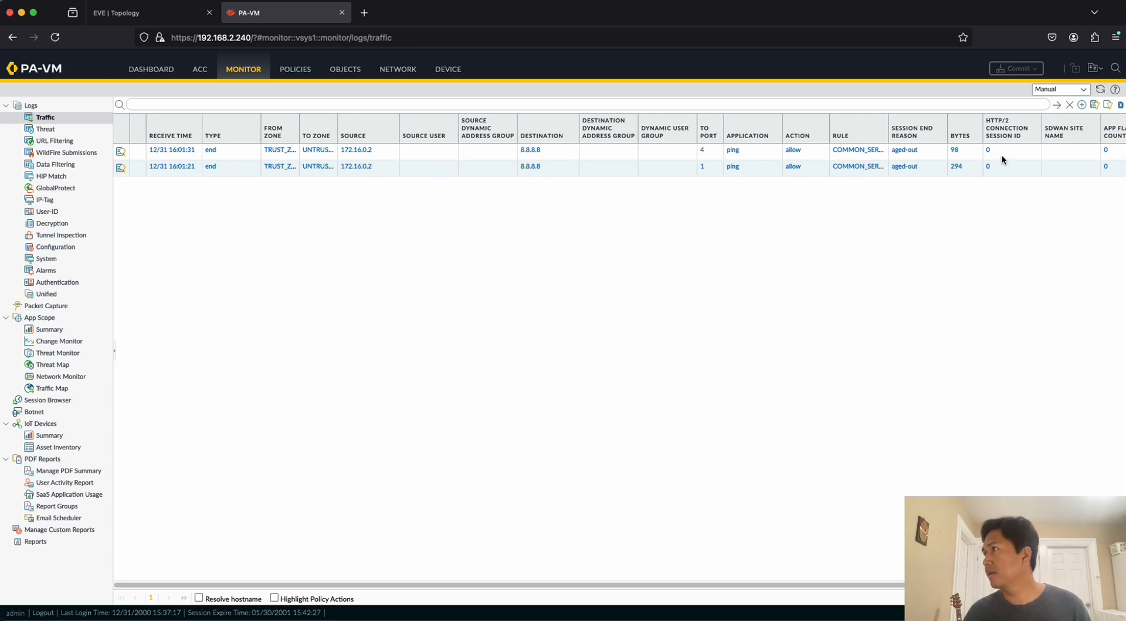
Add the Bytes Received and Bytes Sent columns to the traffic log.
drag(764, 586, 870, 586)
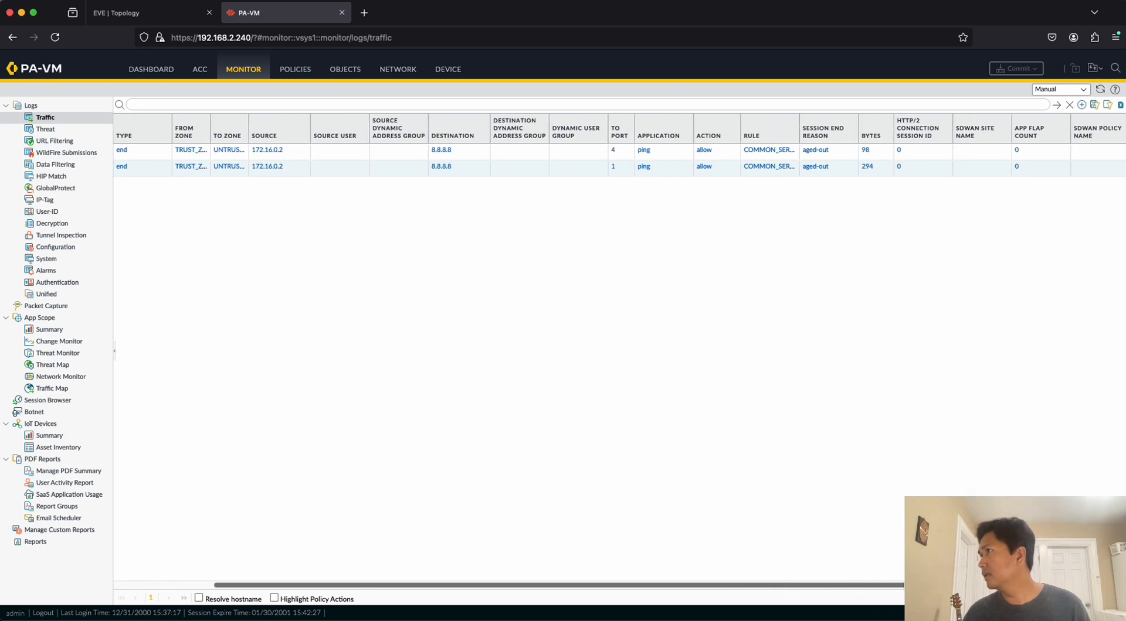
click(885, 136)
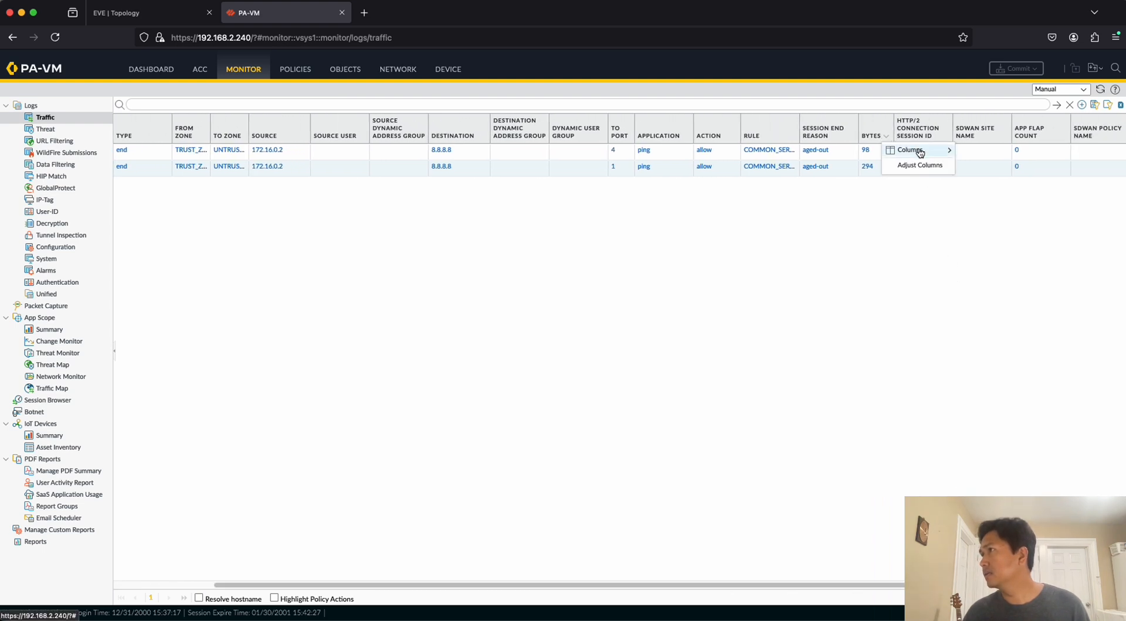
mouse_move(921, 151)
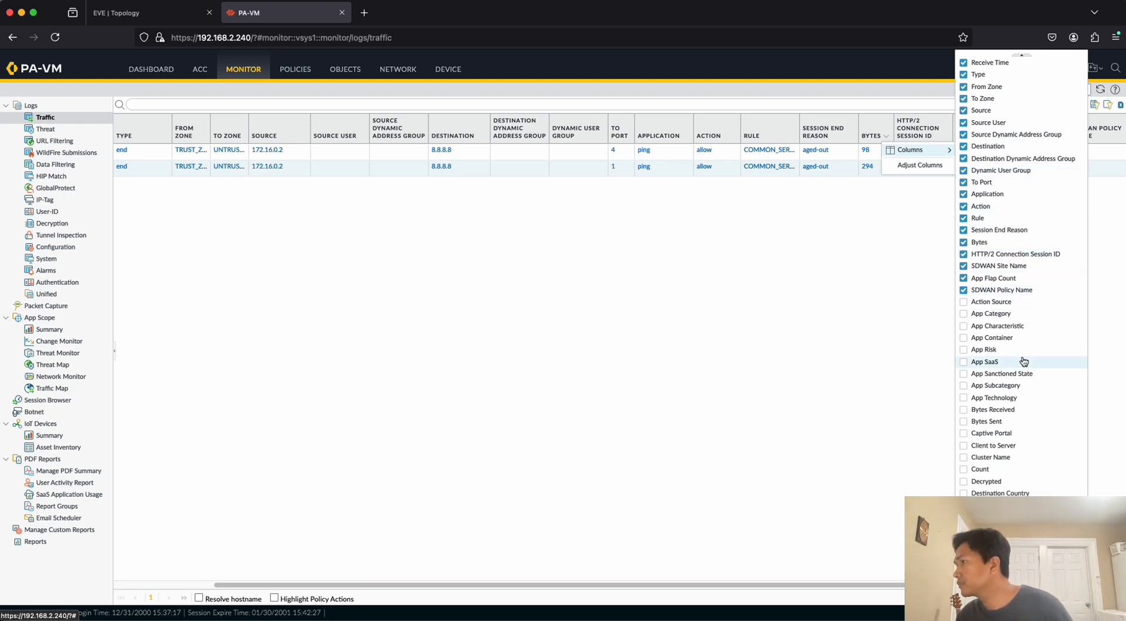
click(963, 412)
click(964, 423)
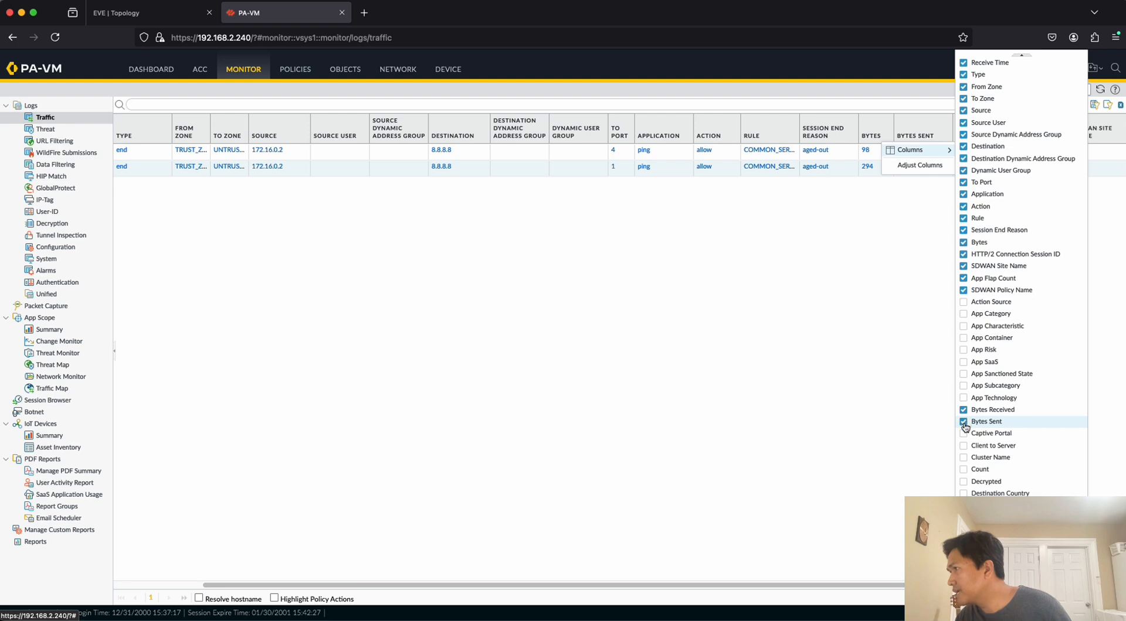
click(911, 286)
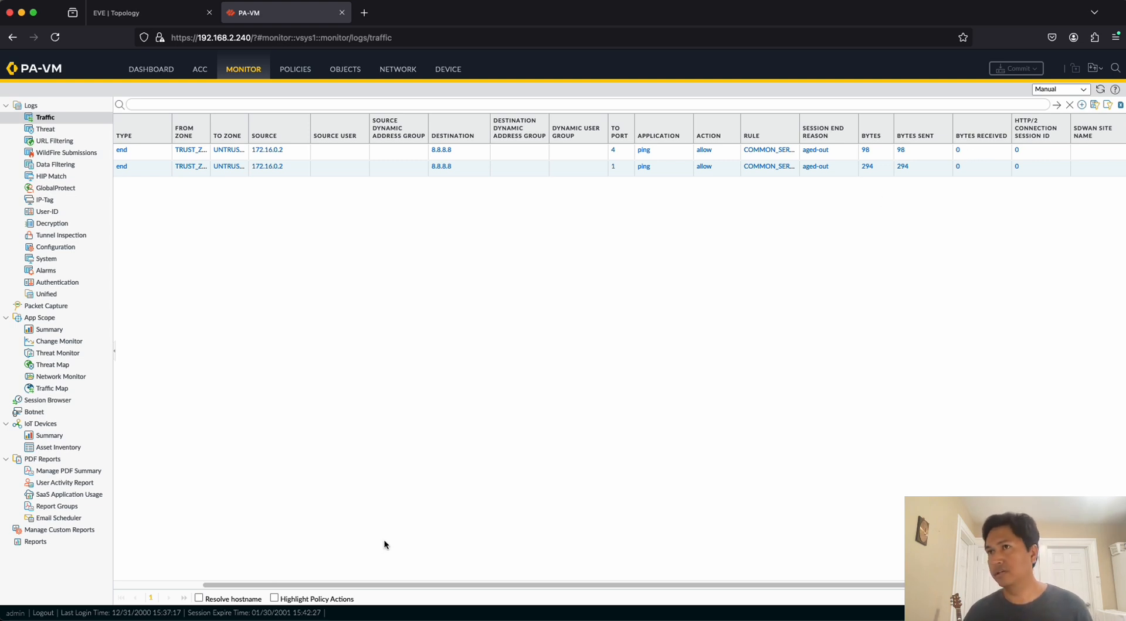
Review the traffic log entries for 8.8.8.8 and compare them with the EVE topology and its task list.
drag(393, 587, 293, 586)
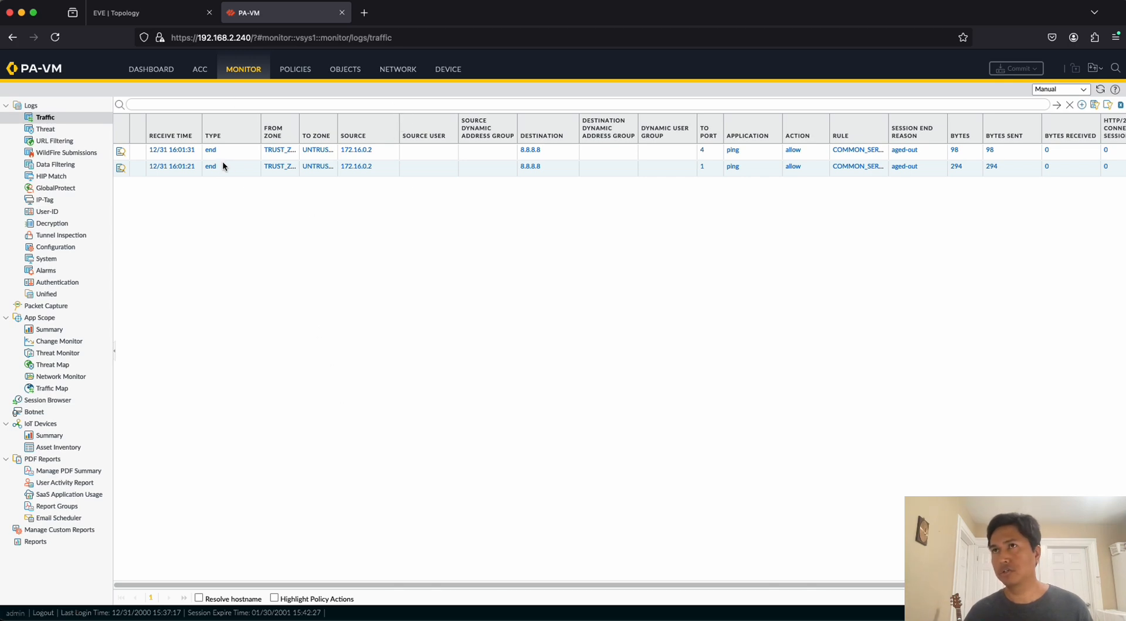
click(146, 13)
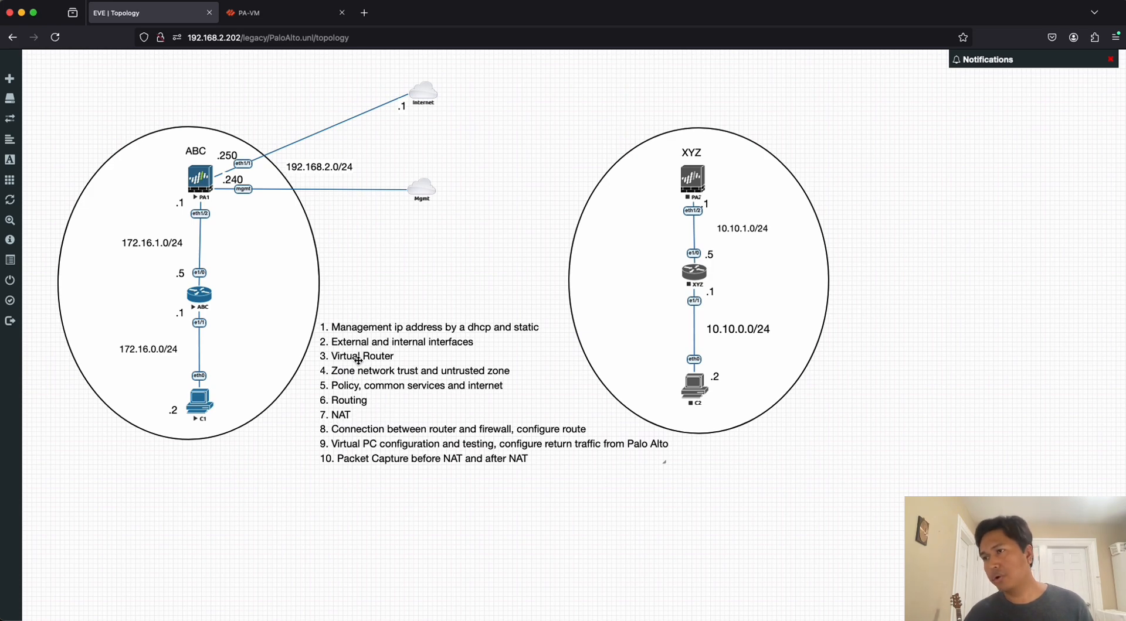
click(284, 14)
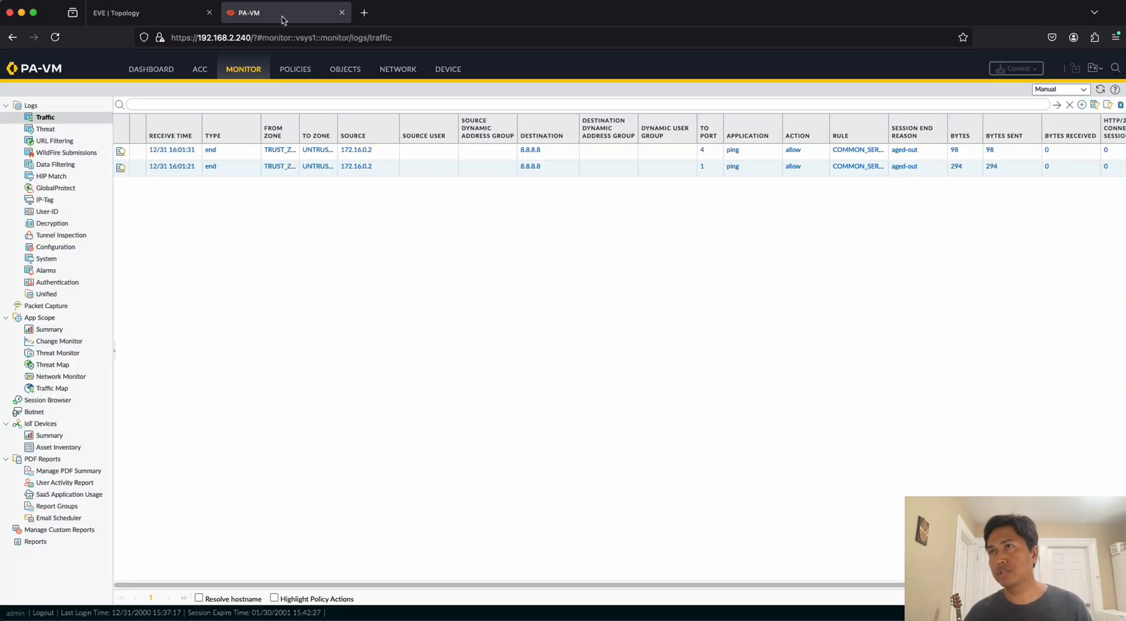
click(163, 13)
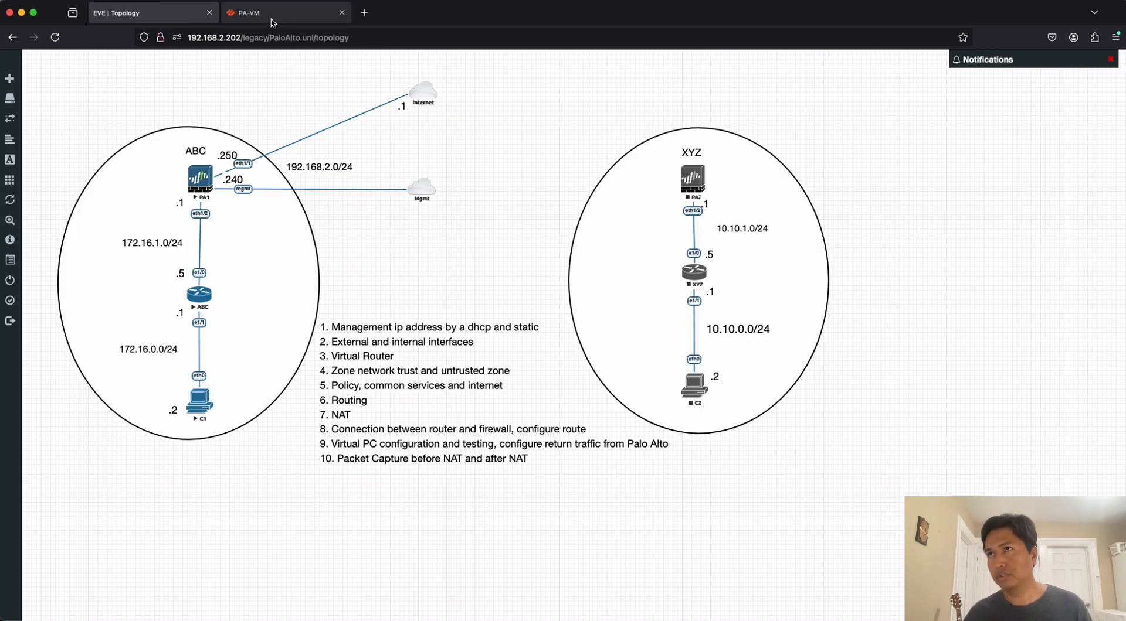
click(271, 16)
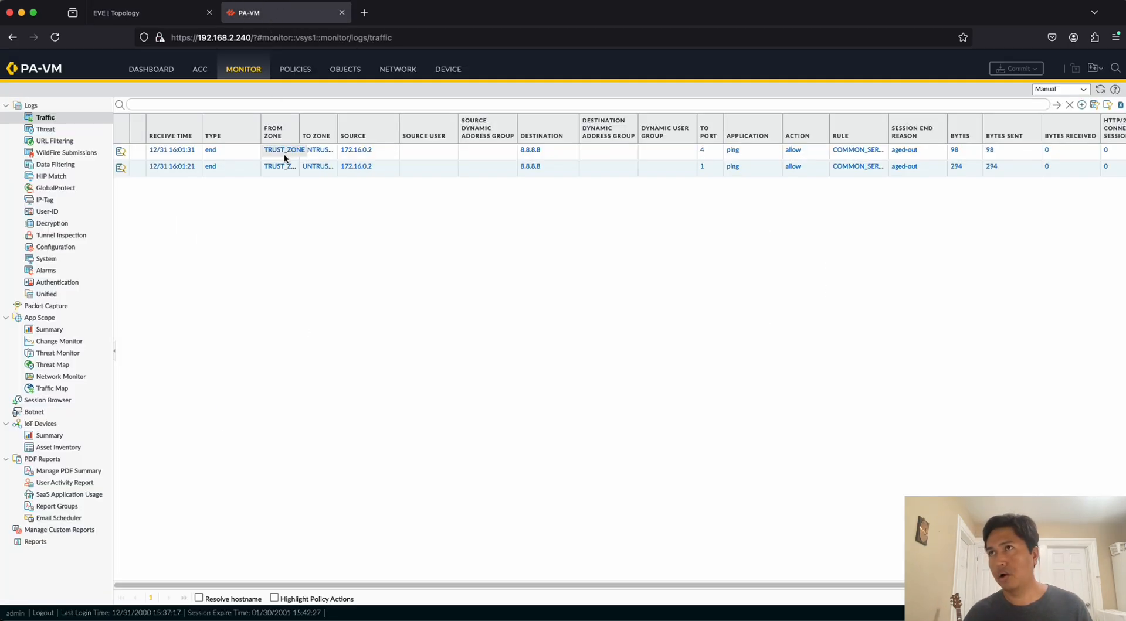
Add a new NAT policy rule on the firewall and name it NAT1.
click(295, 69)
click(31, 120)
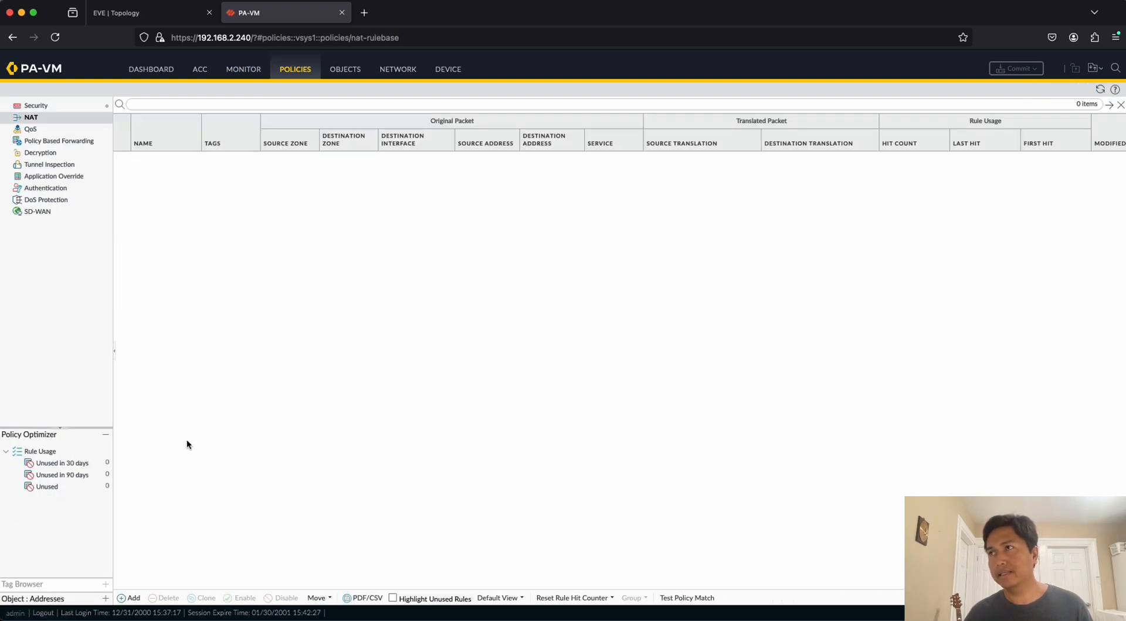
click(134, 601)
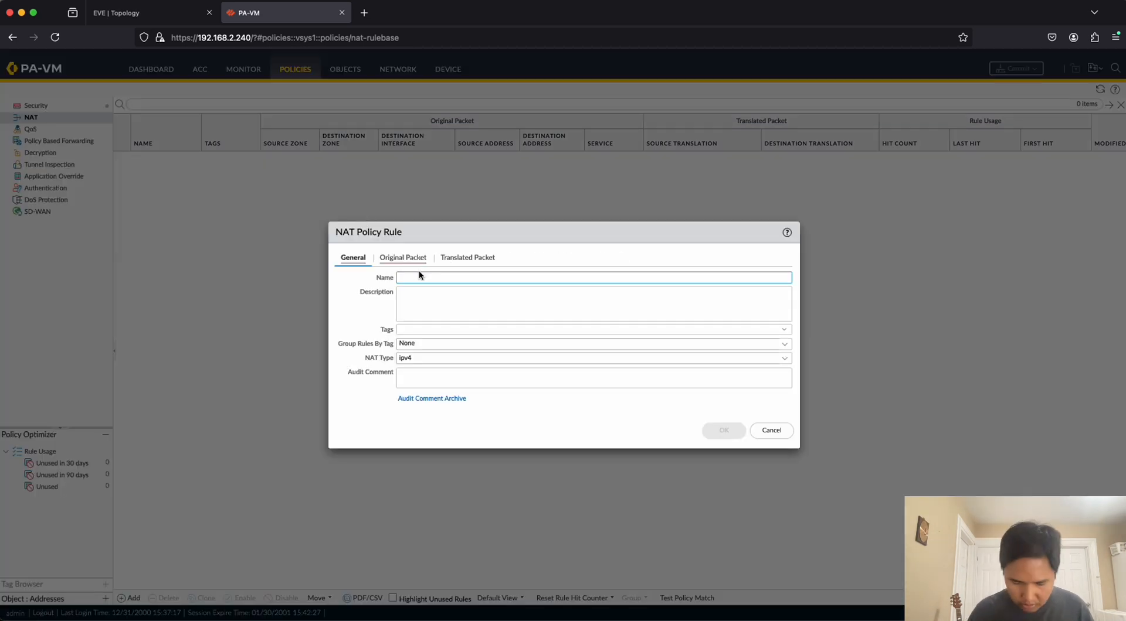
key(Caps_Lock)
text(NAT1)
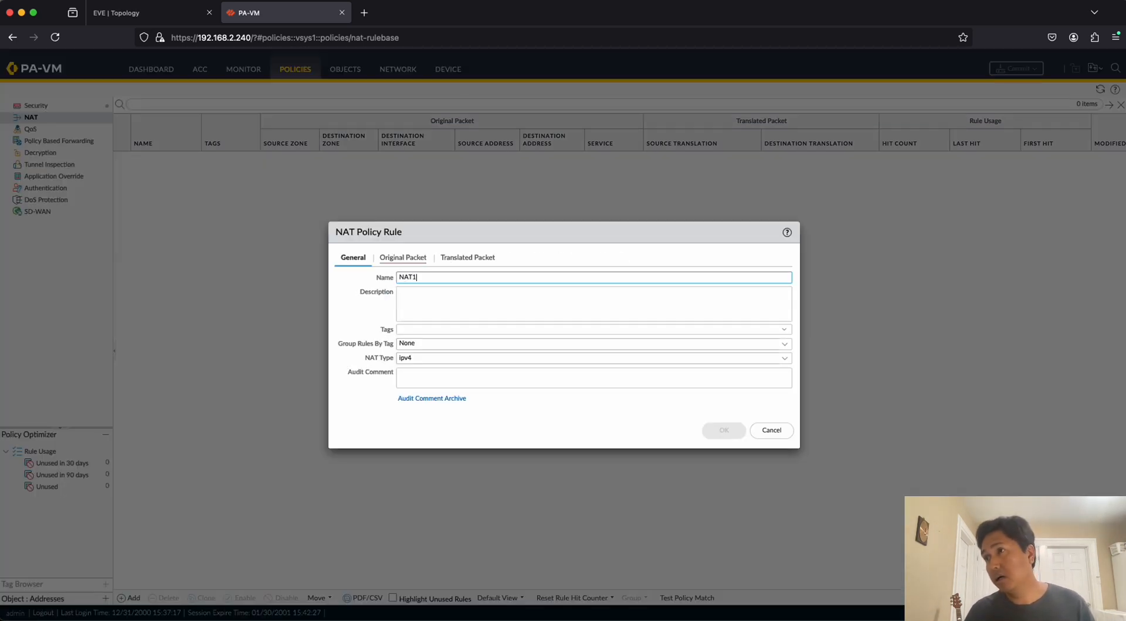
key(Tab)
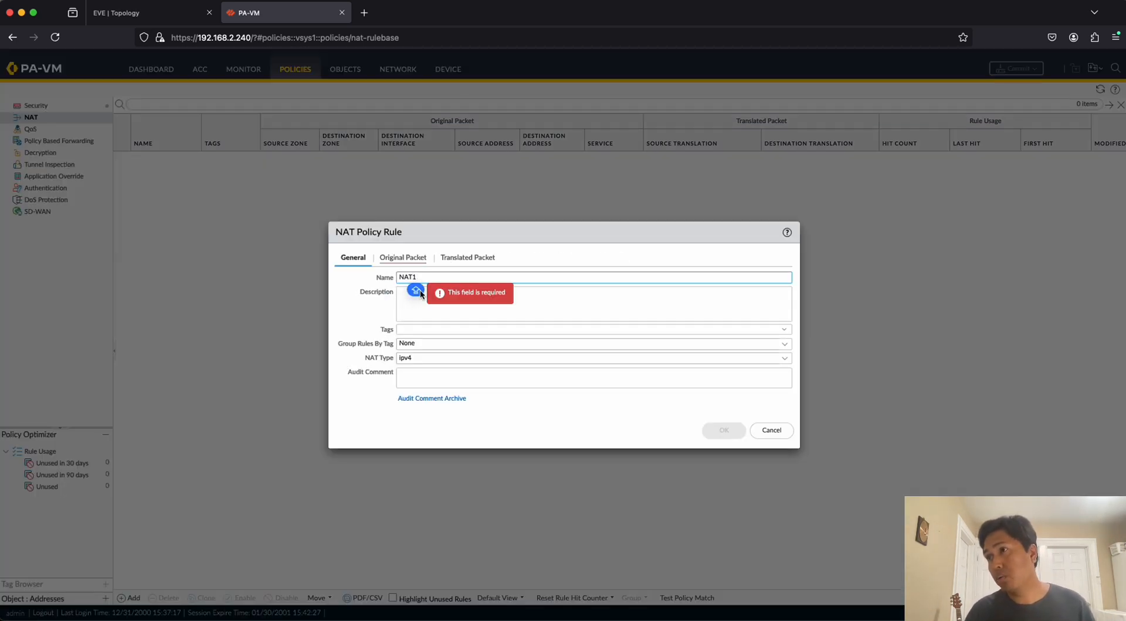
Set the NAT rule's original packet to source zone TRUST_ZONE and destination zone UNTRUST_ZONE.
click(410, 259)
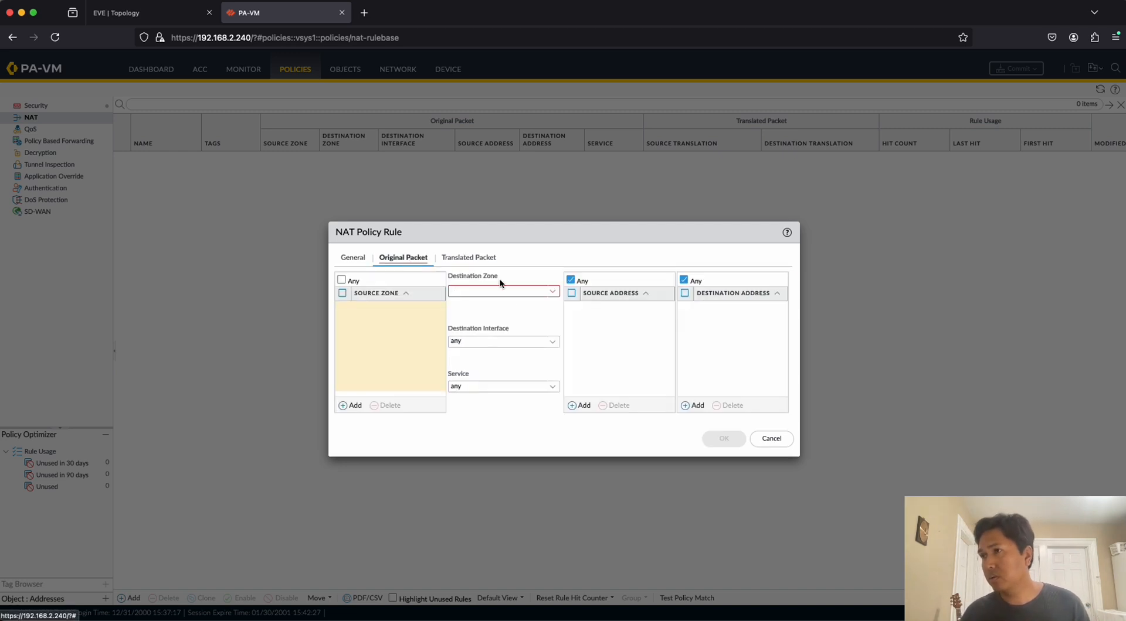
click(350, 406)
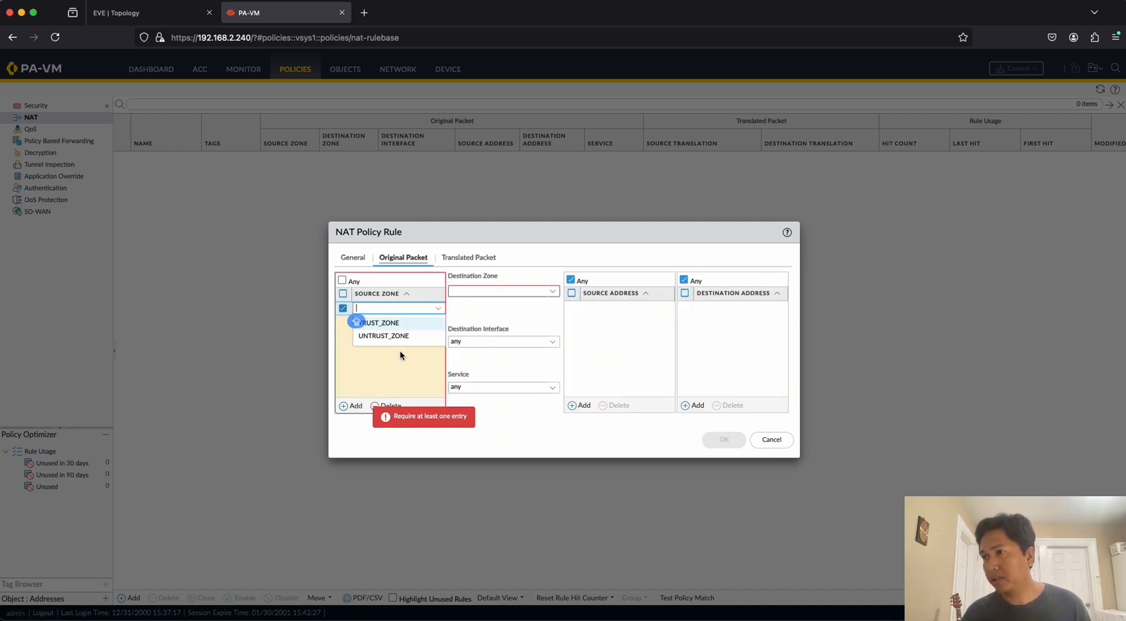
click(381, 322)
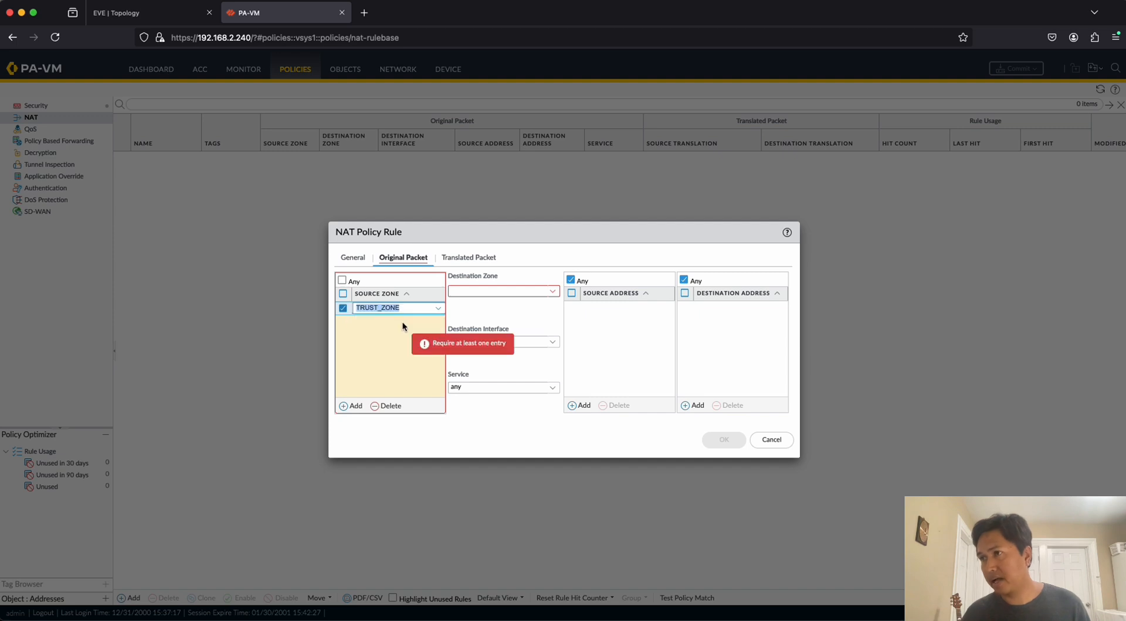
click(551, 293)
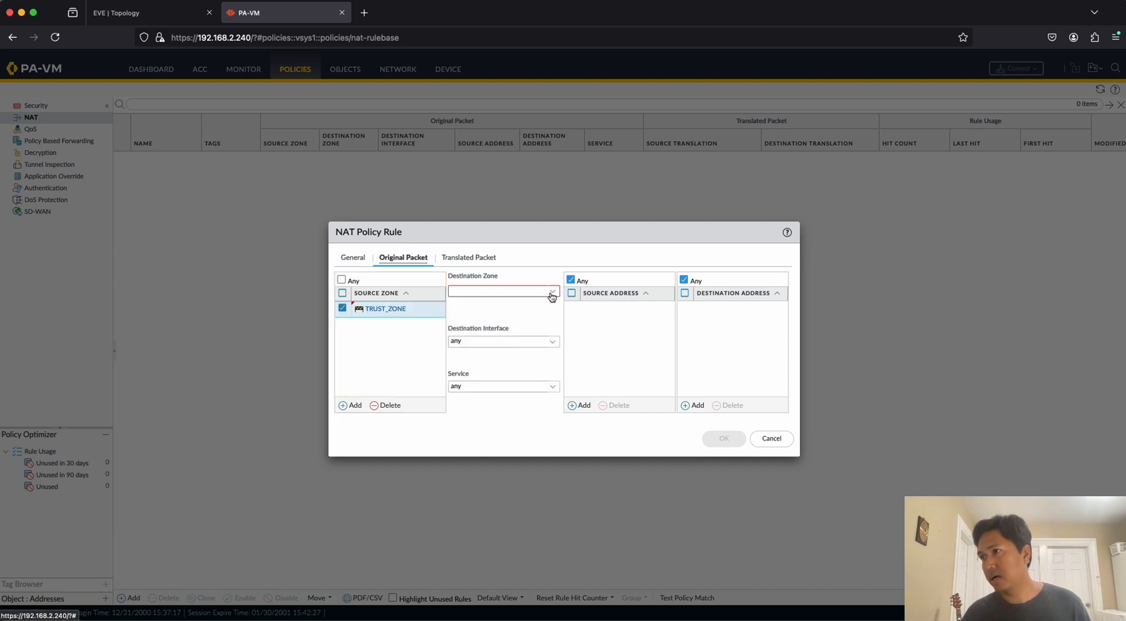
click(552, 296)
click(495, 317)
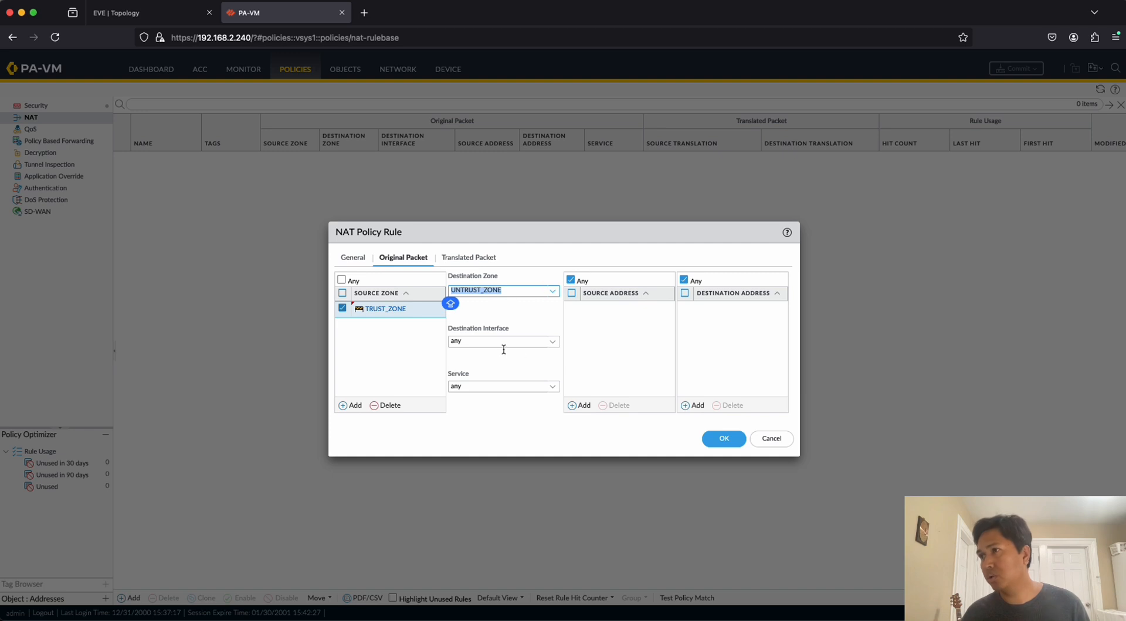
click(604, 333)
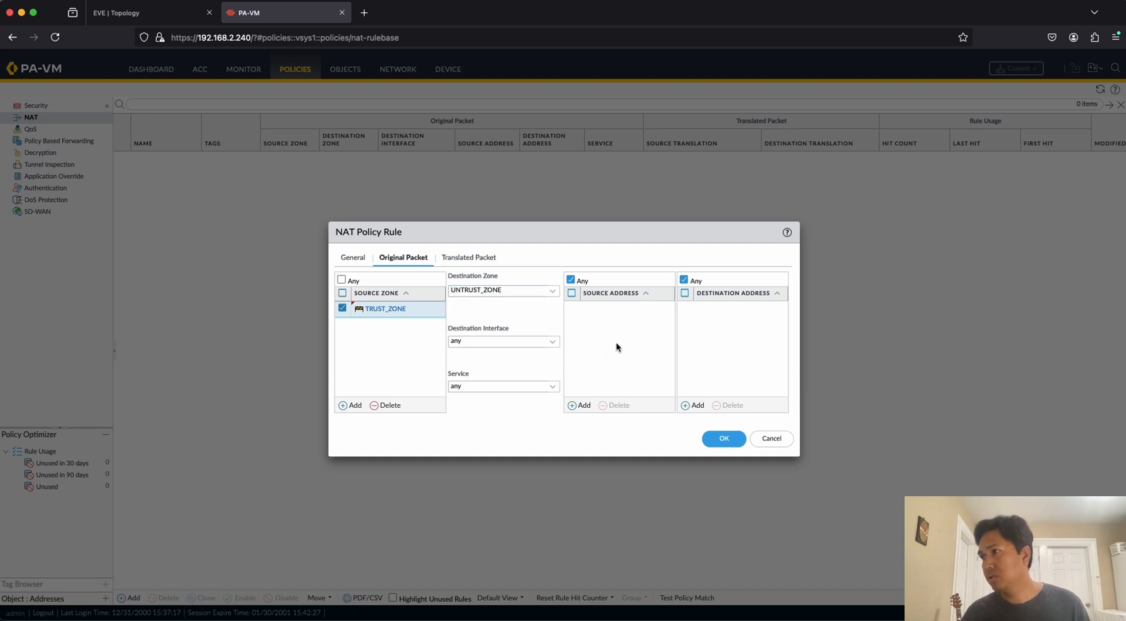
Add LAN as the source address of the NAT rule's original packet, checking the internal subnets in the topology.
click(584, 405)
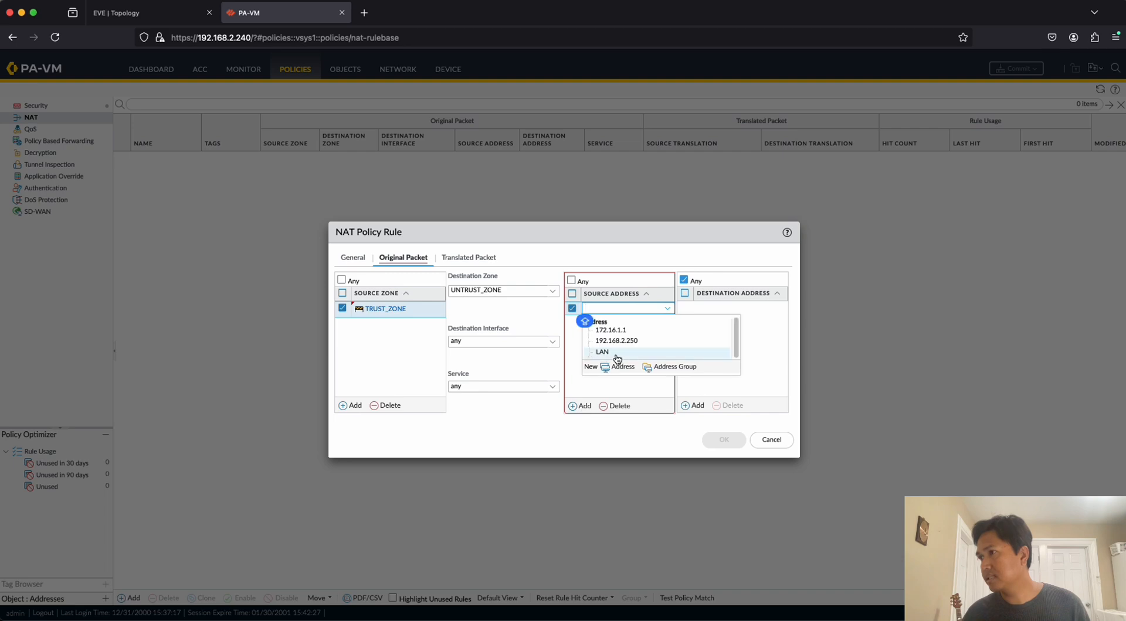
click(652, 321)
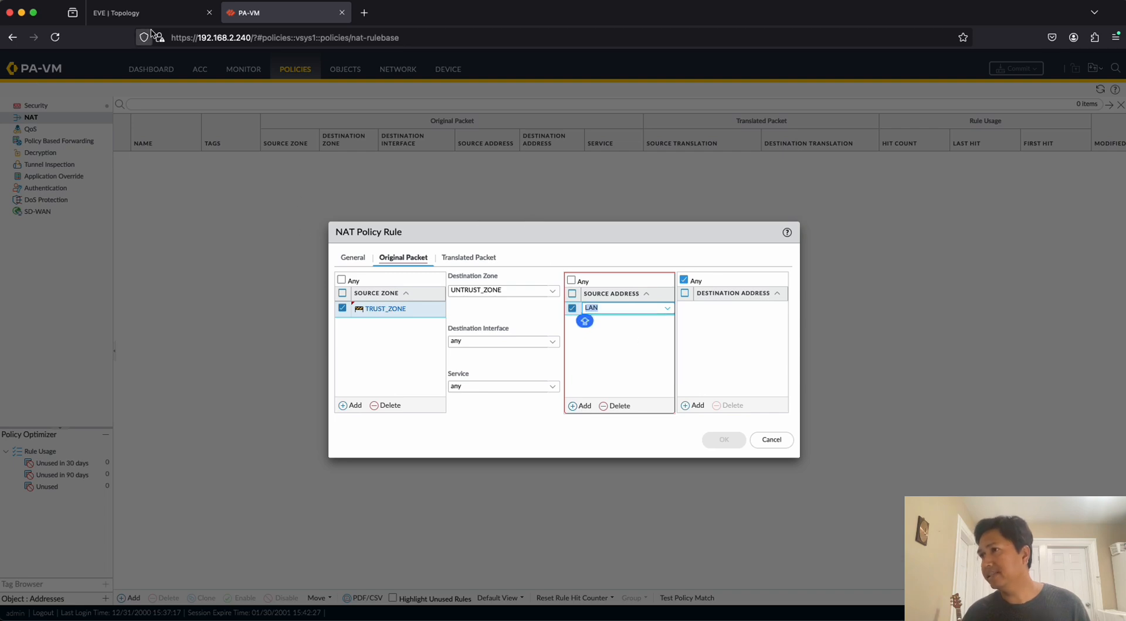
click(143, 13)
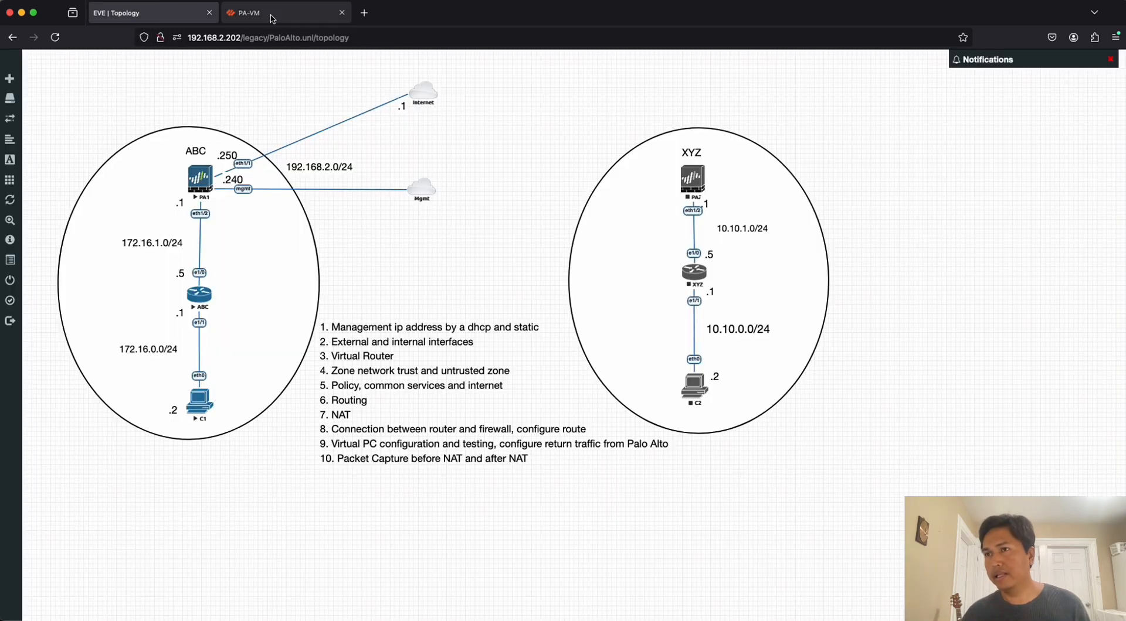
click(275, 13)
click(730, 333)
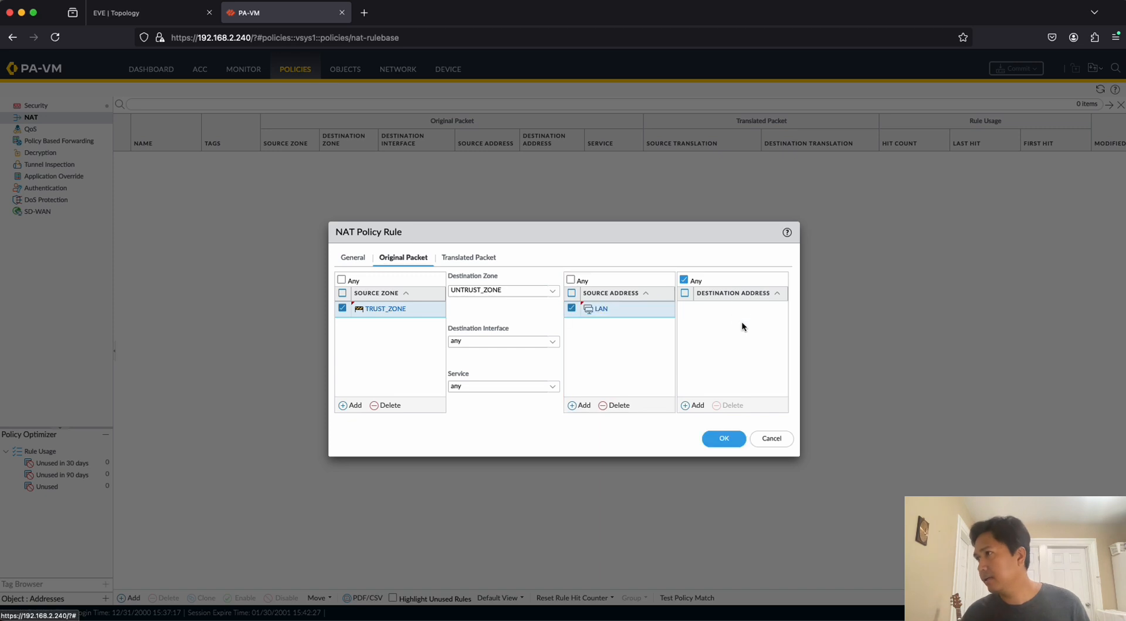
Set the rule's source address translation to Dynamic IP And Port with Interface Address as the address type.
click(469, 258)
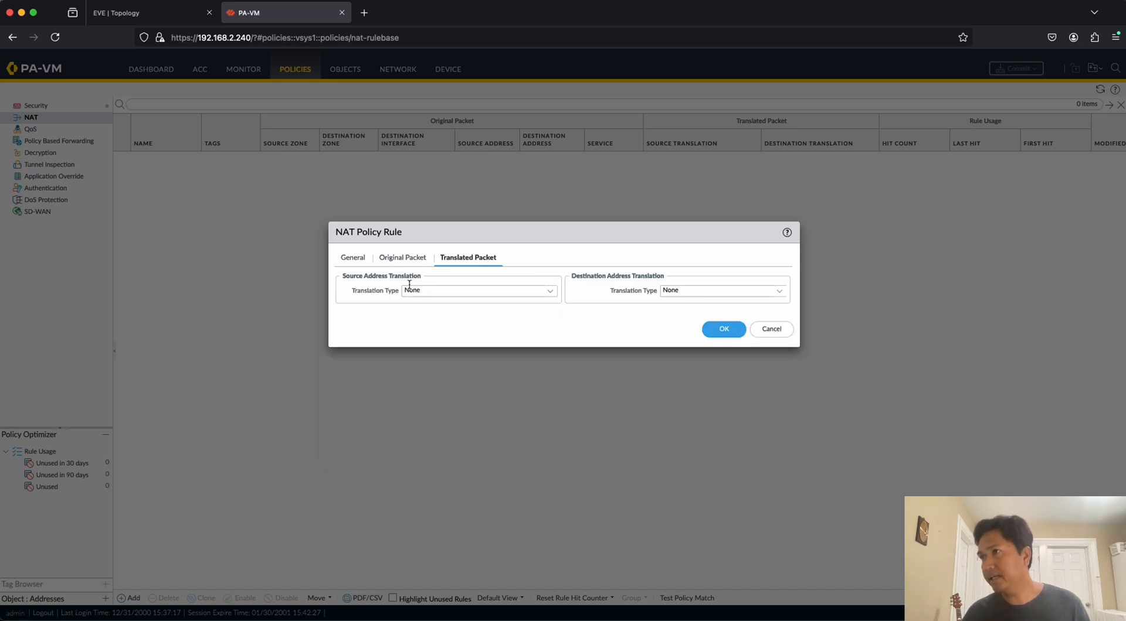
click(550, 294)
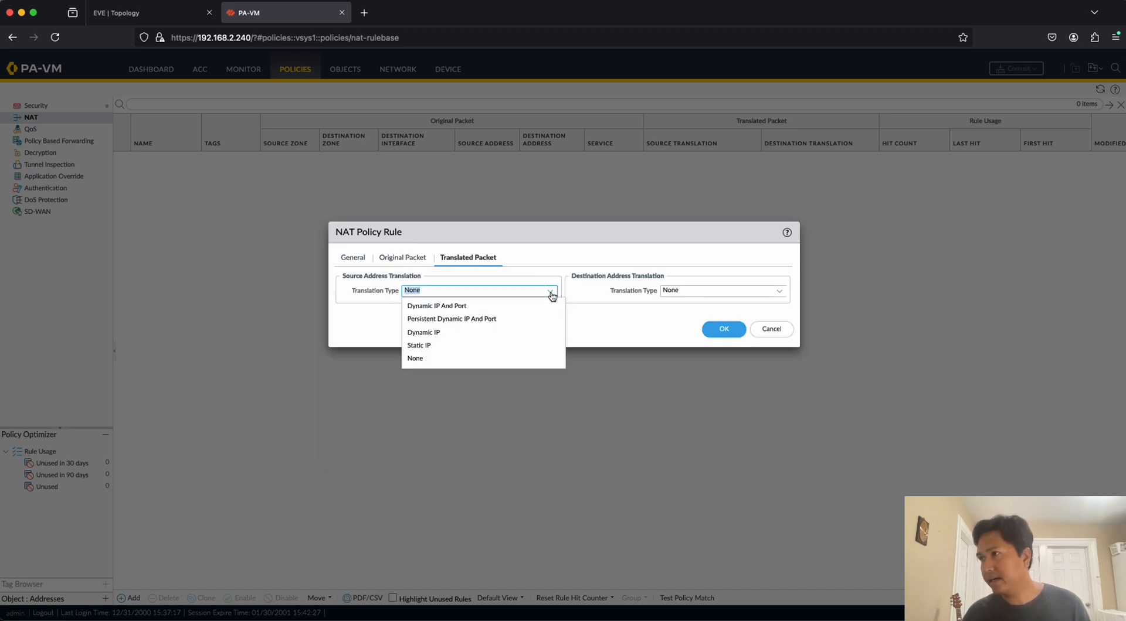
click(449, 307)
click(550, 305)
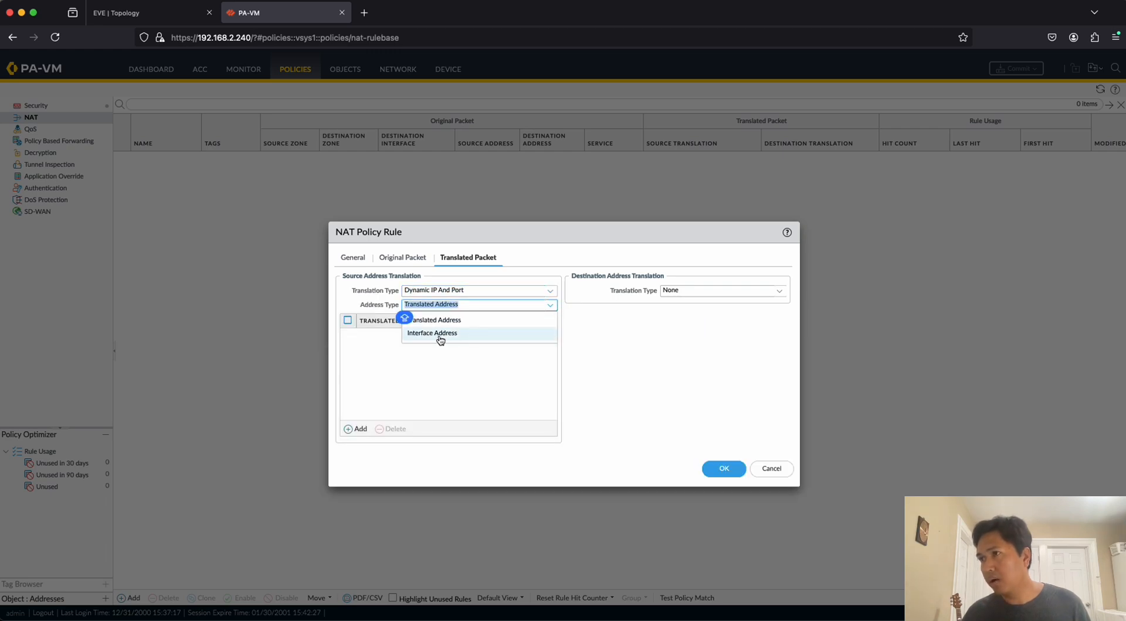
click(170, 14)
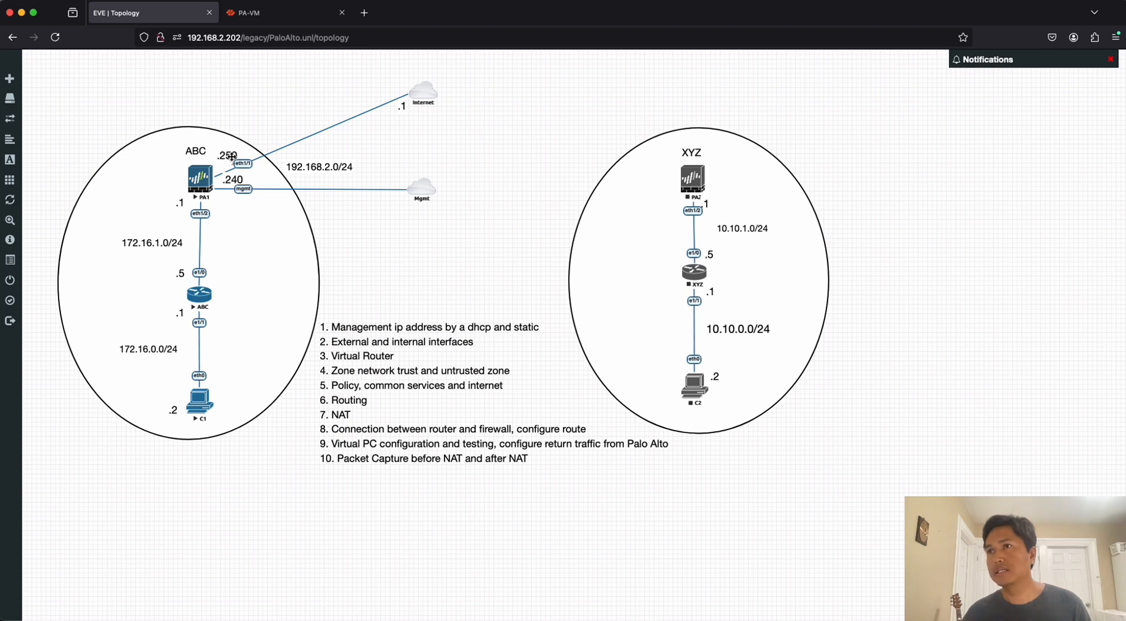
click(275, 17)
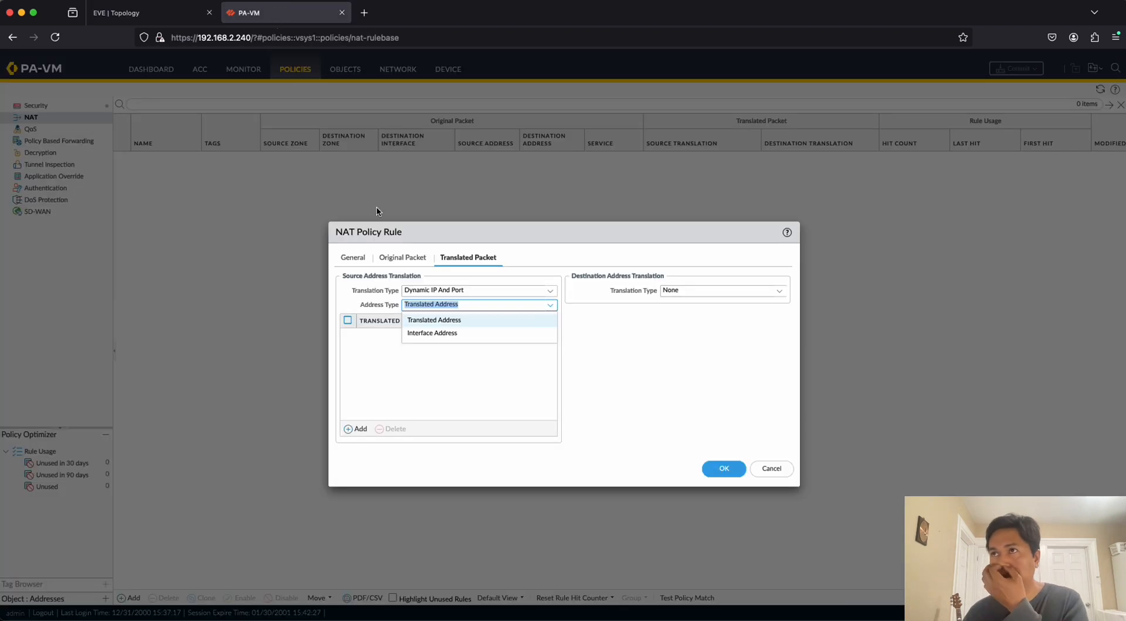
click(439, 334)
Set the NAT rule's source translation interface to ethernet1/1 and its IP address to 192.168.2.250.
click(548, 320)
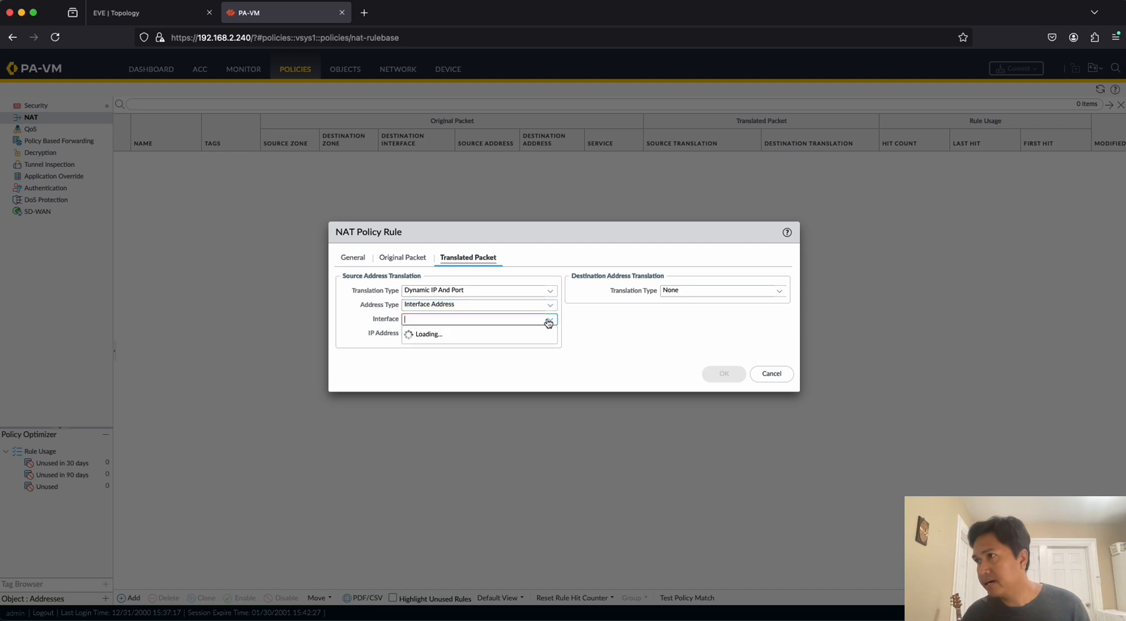
click(430, 338)
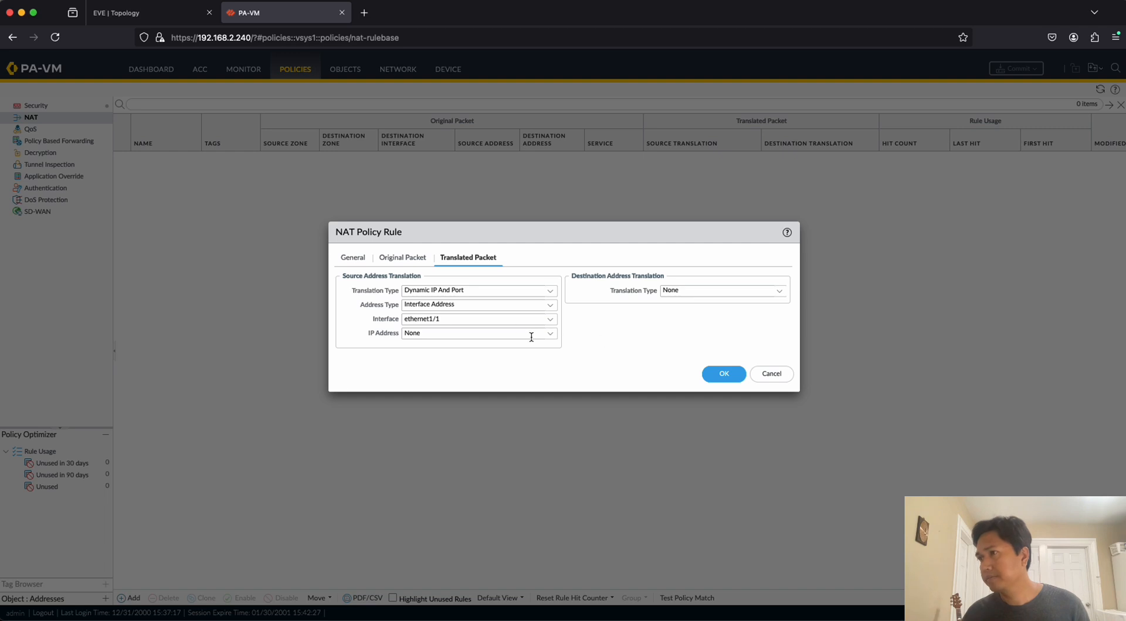
click(554, 337)
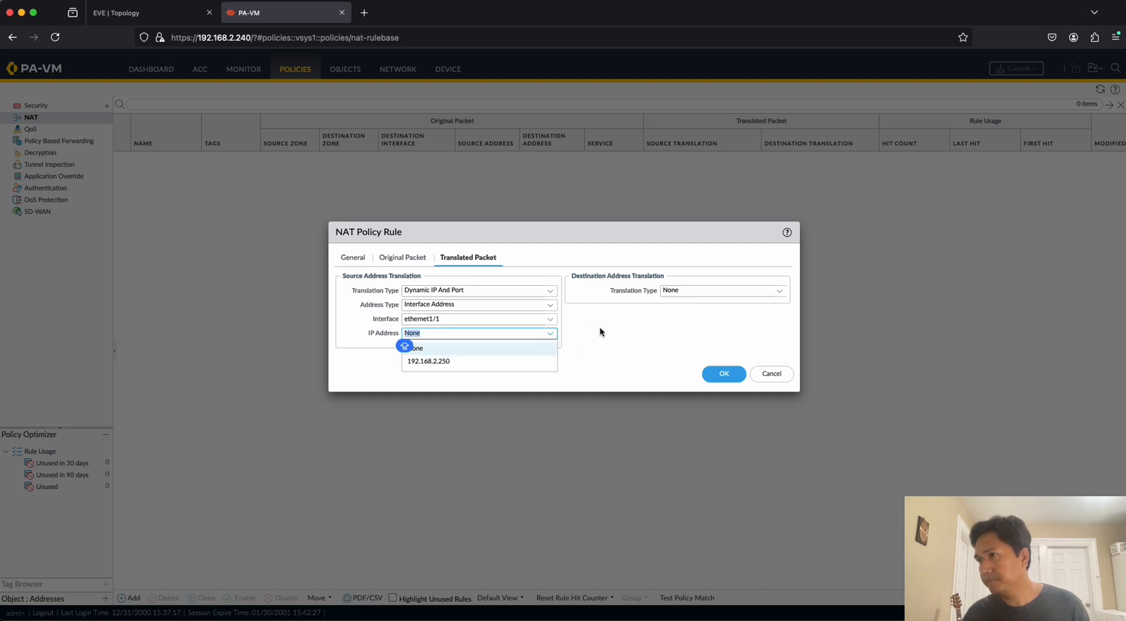
click(490, 359)
click(641, 337)
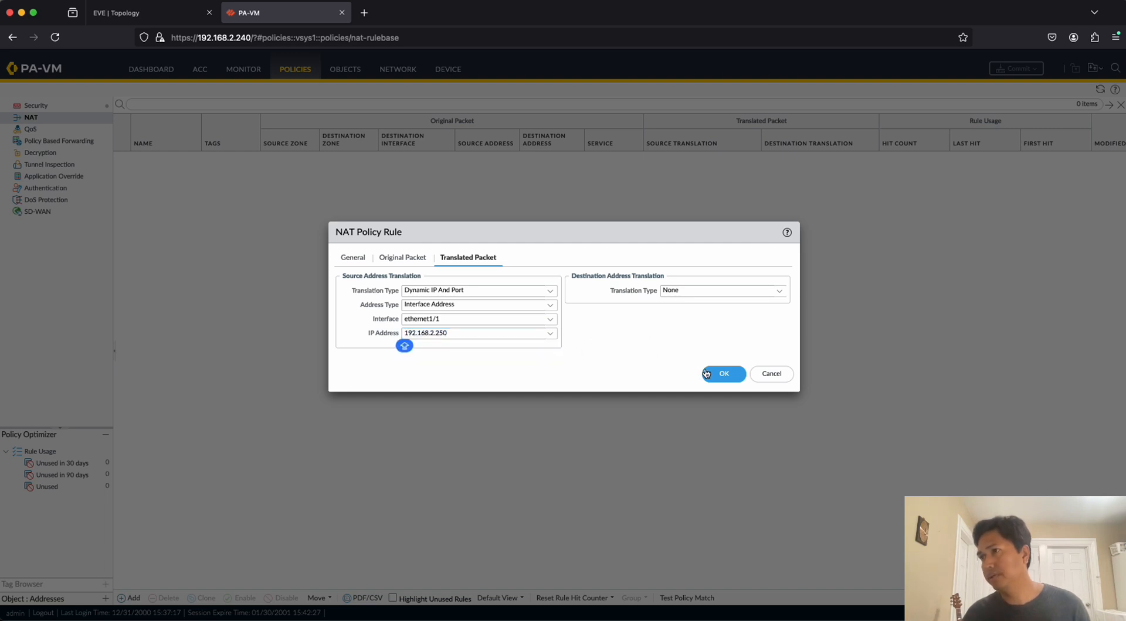
Save the NAT1 policy rule and commit all changes to the firewall.
click(727, 376)
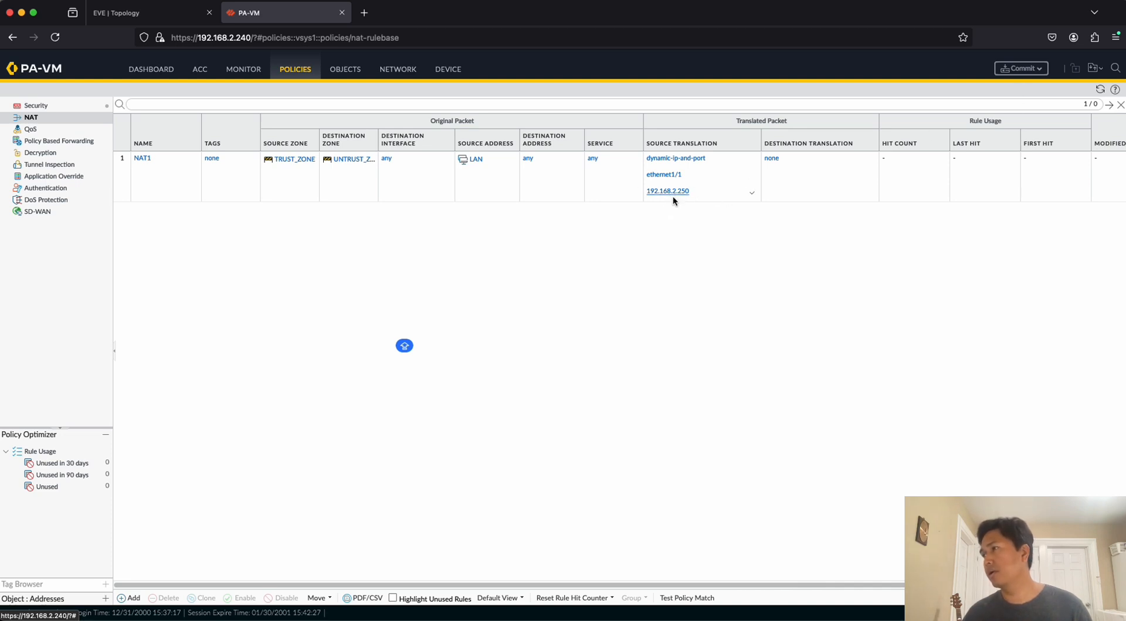
click(1016, 70)
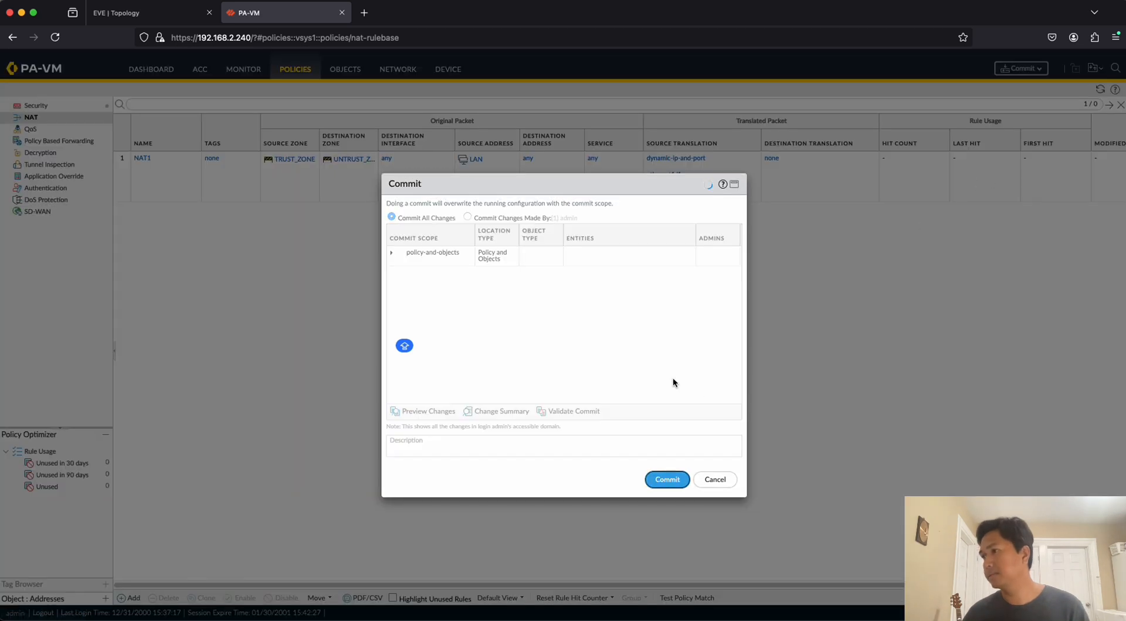
key(Return)
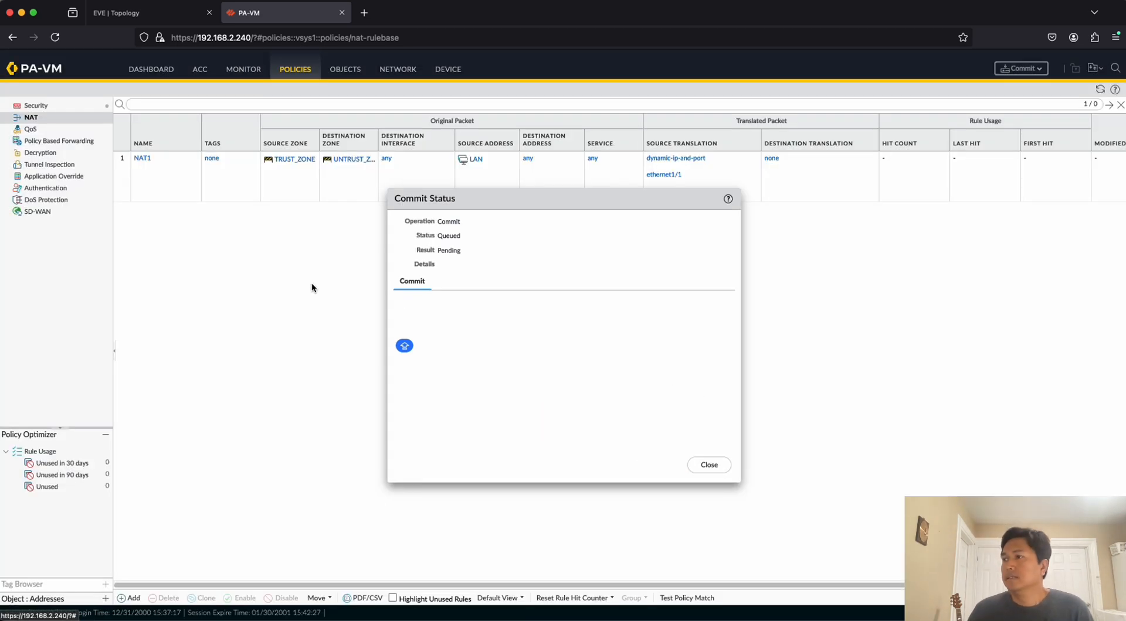
Switch to the ABC router's terminal session and run show ip int brief to list its interfaces.
click(150, 12)
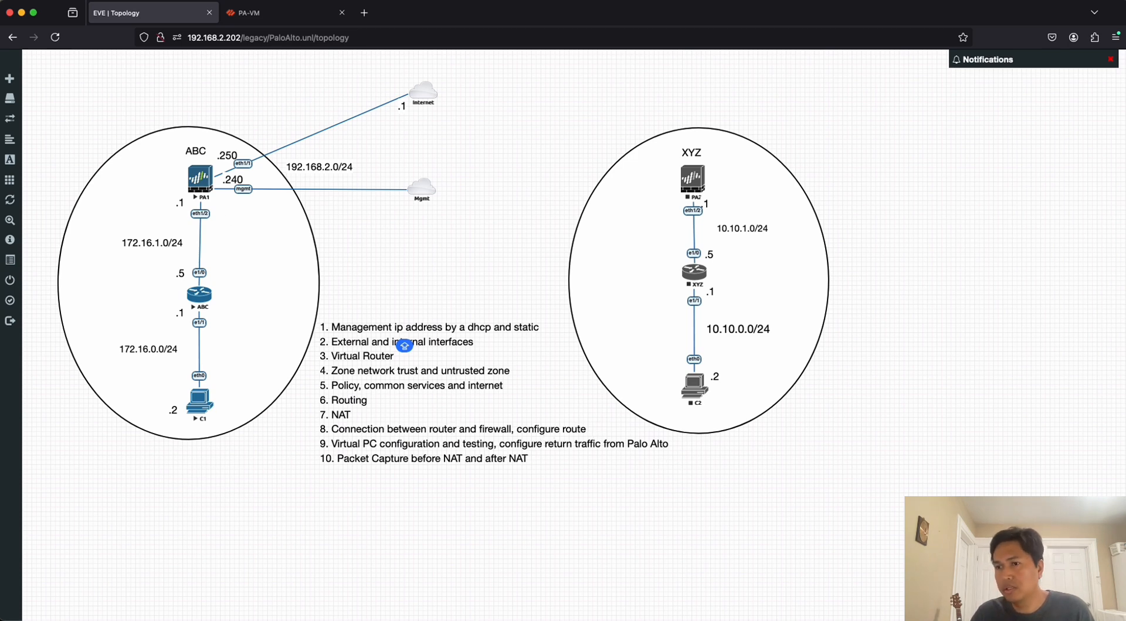
key(super+Tab)
click(766, 76)
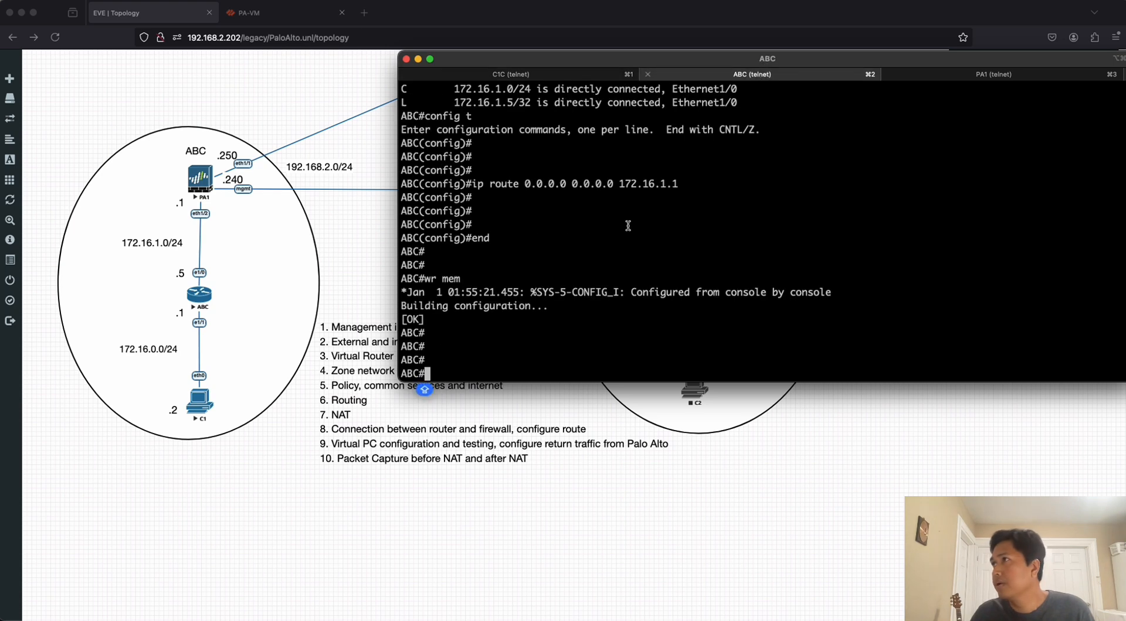
key(Return)
key(Return)
key(Return)
text(SHW)
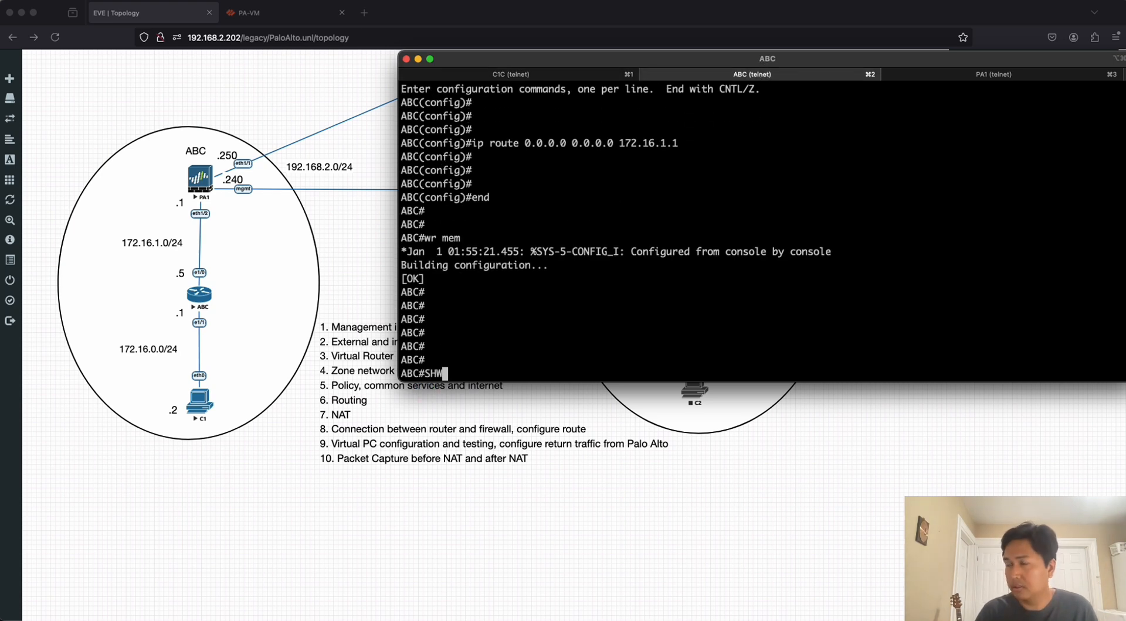
key(BackSpace)
key(BackSpace)
key(BackSpace)
text(show ip int br)
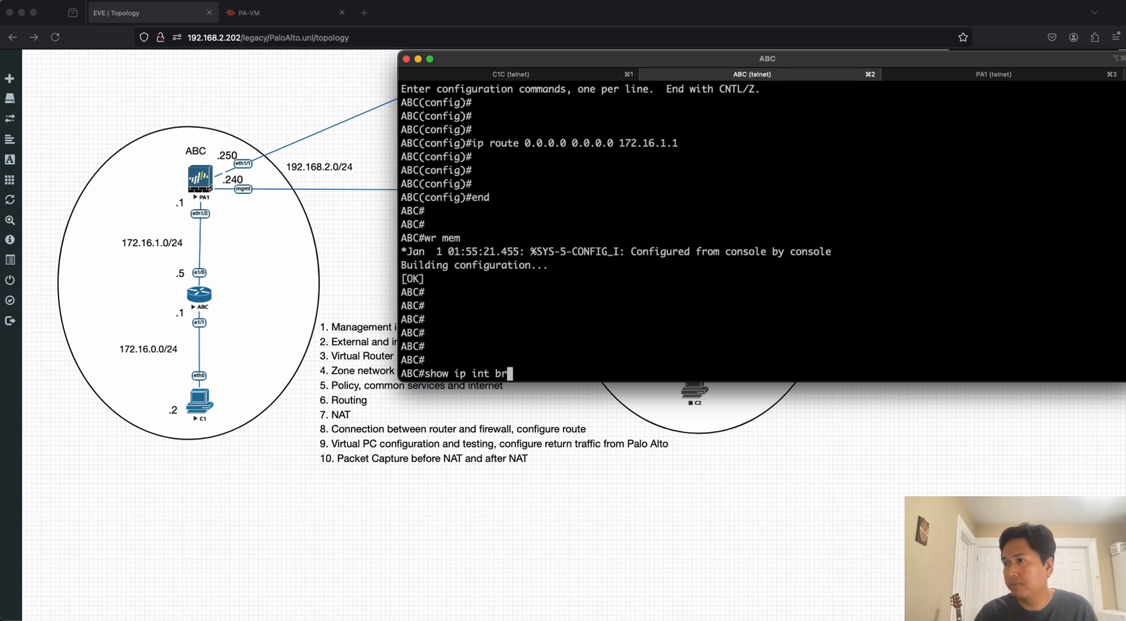
text(ie)
key(Tab)
key(Return)
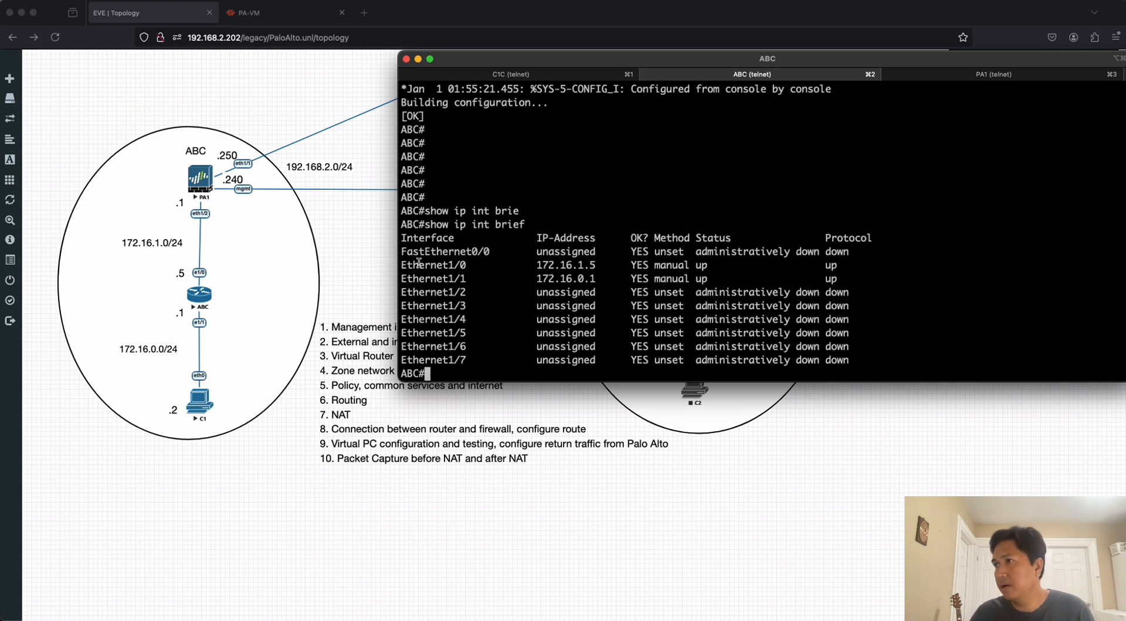
Examine the Ethernet1/0 and Ethernet1/1 addresses in the ABC router's interface list against the topology.
drag(407, 265, 612, 264)
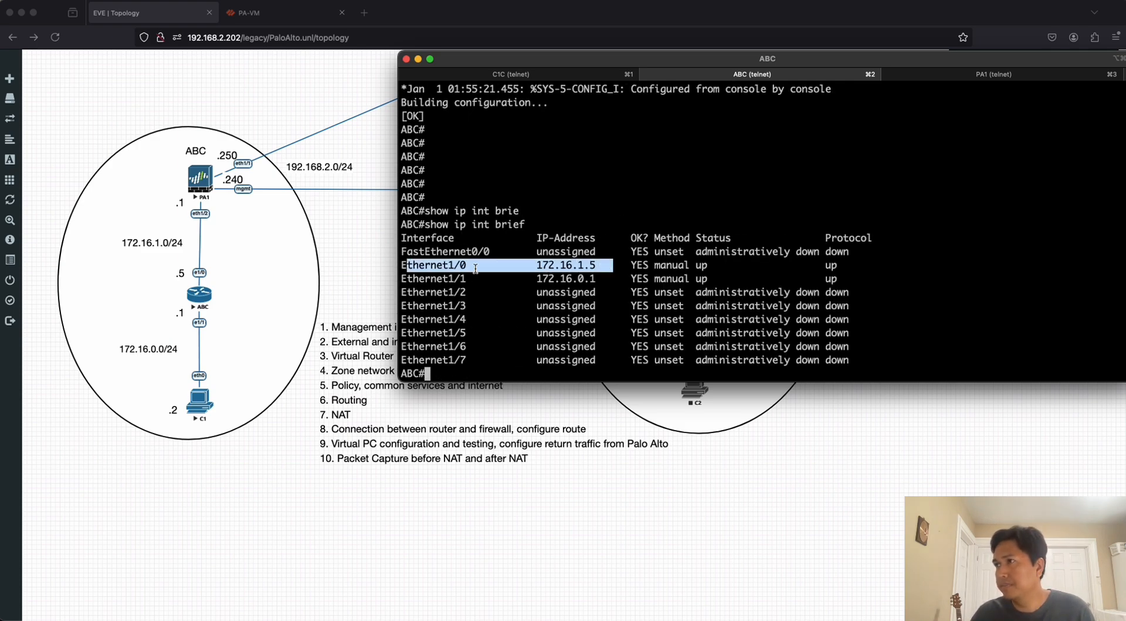
click(514, 282)
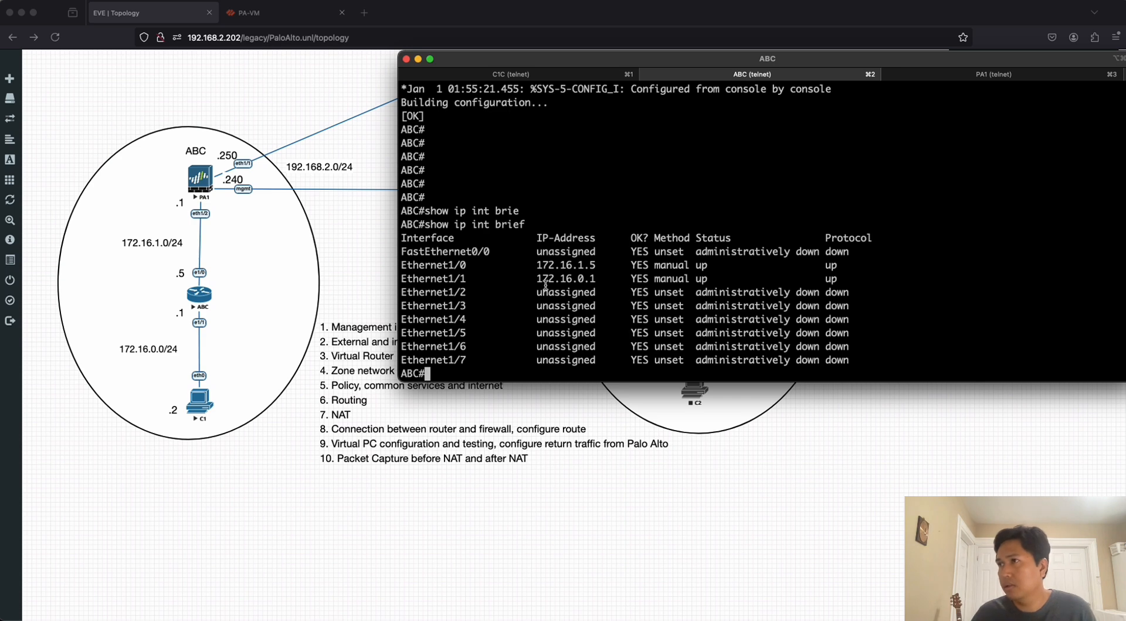
drag(403, 279, 600, 280)
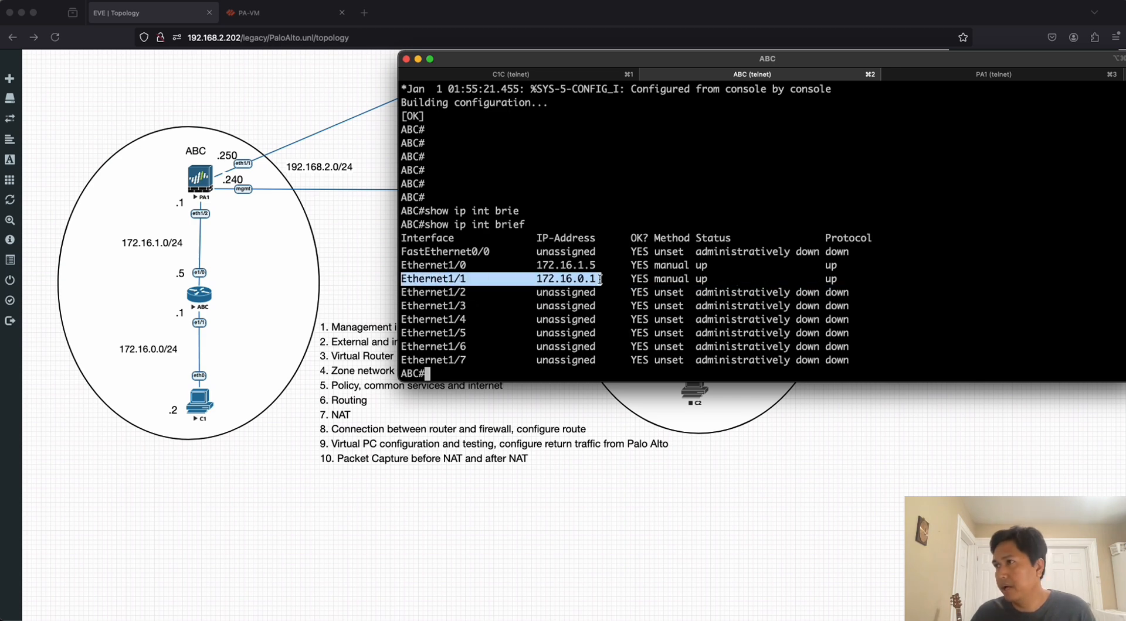
click(524, 332)
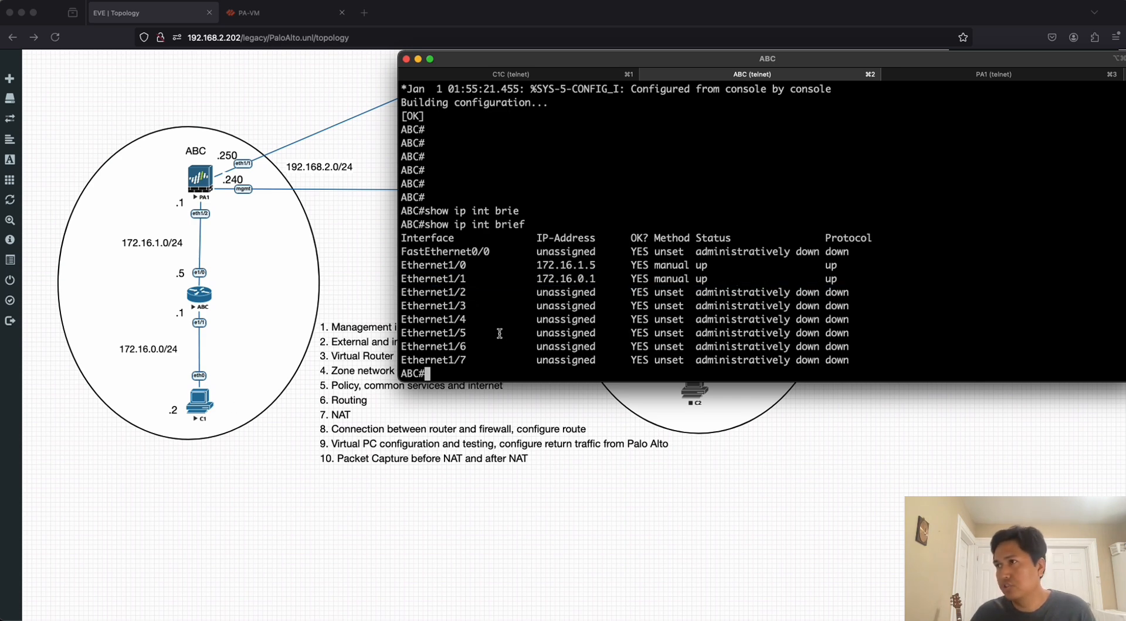
Run show ip route on the ABC router and check its static default route.
text(show ip route)
key(Return)
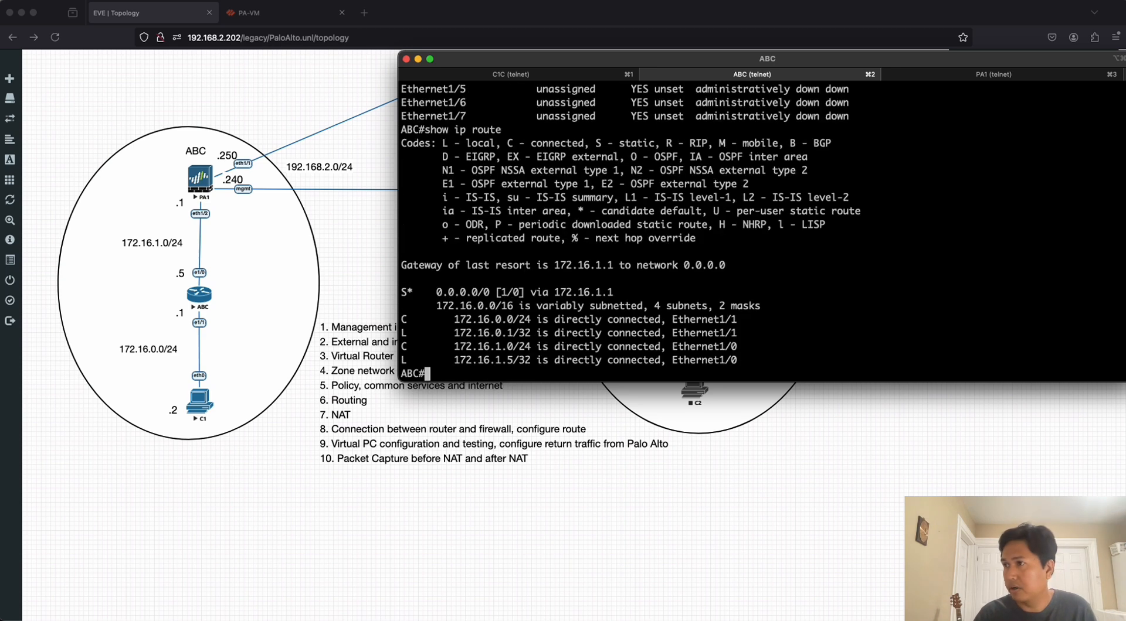
drag(402, 291, 616, 292)
click(604, 312)
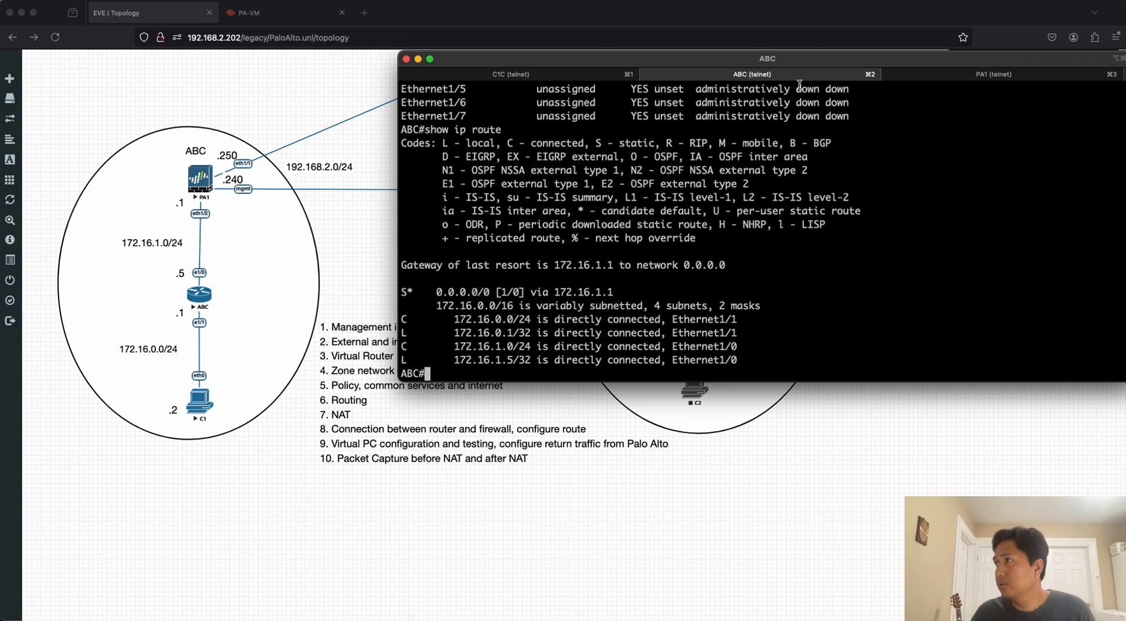
In the PA1 terminal session, ping host 172.16.1.5 from source 172.16.1.1, stopping after a few replies.
click(971, 77)
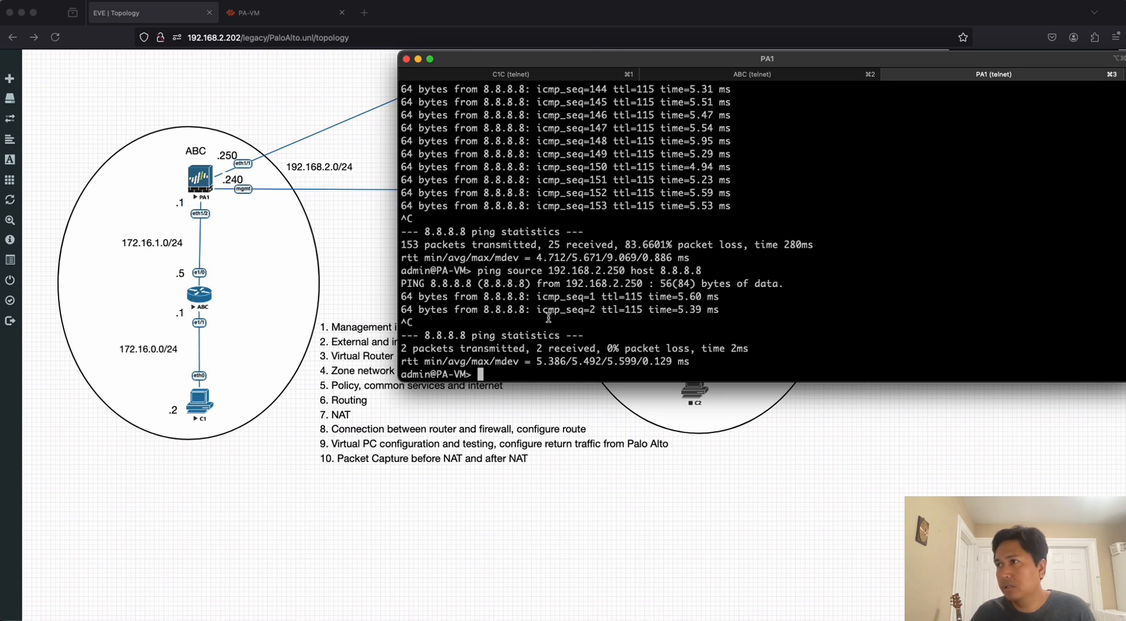
key(Return)
key(Return)
key(Return)
key(Return)
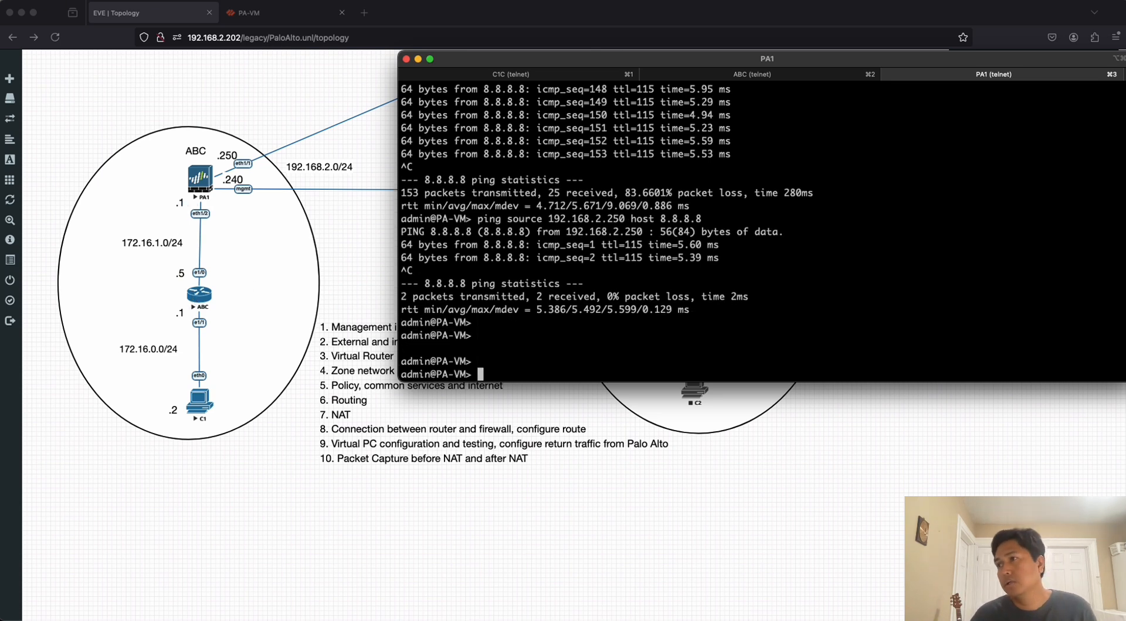
text(ping )
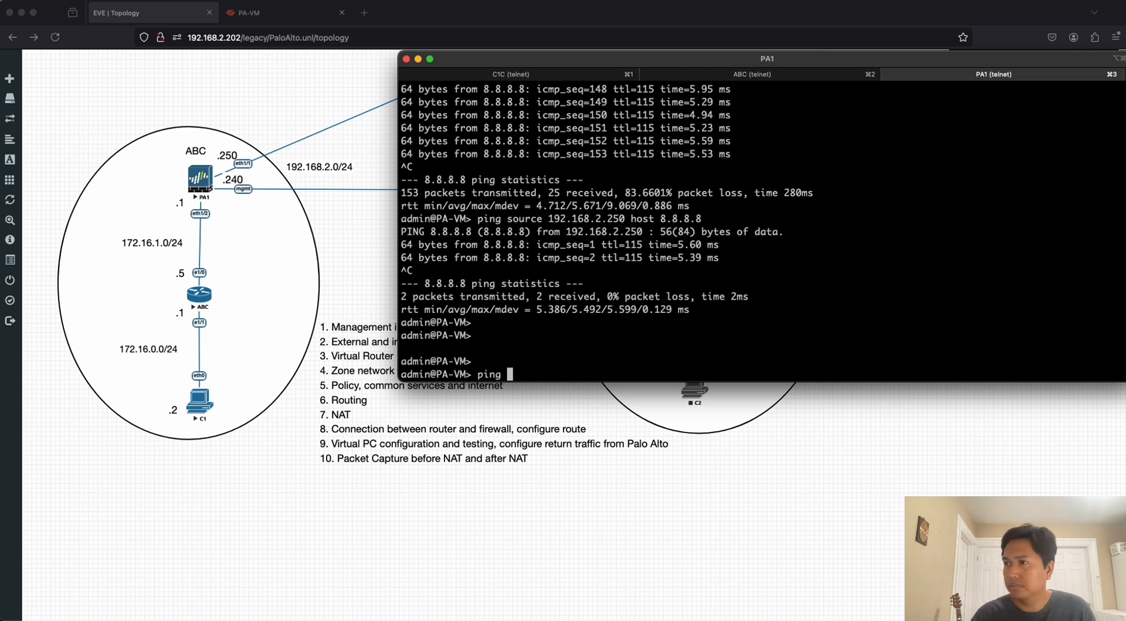
text(source 172.)
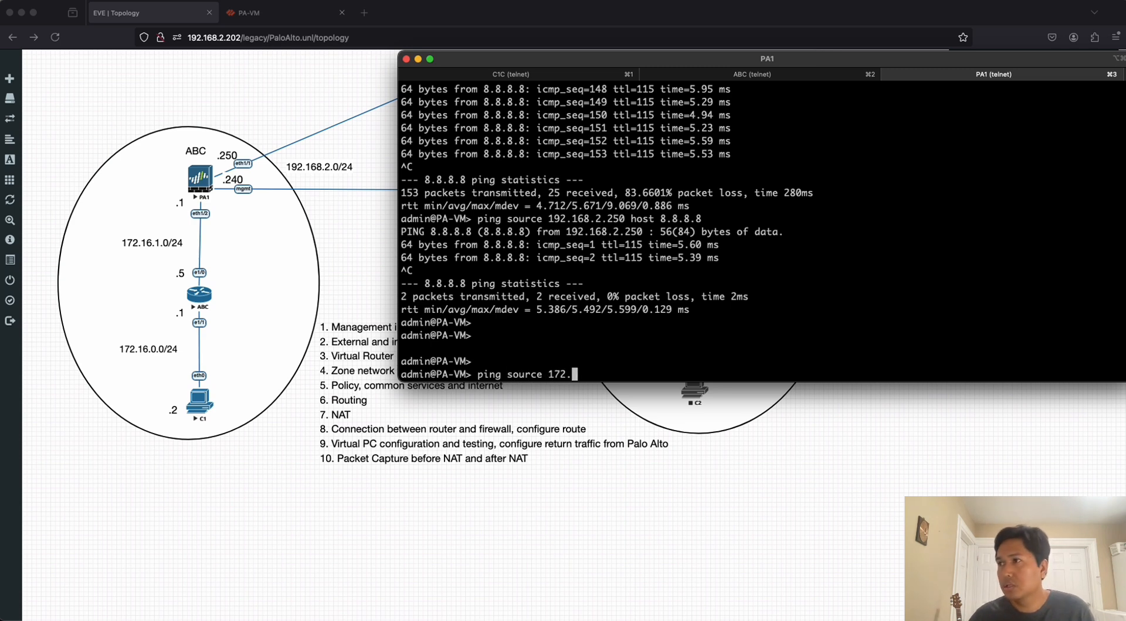
text(16.1)
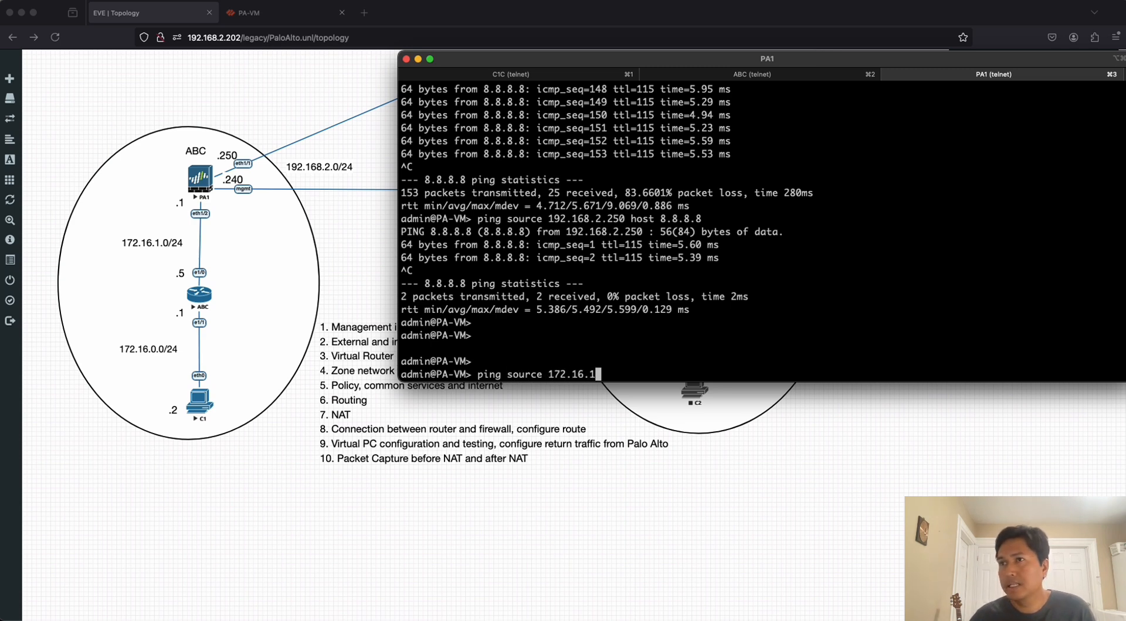
text(.1)
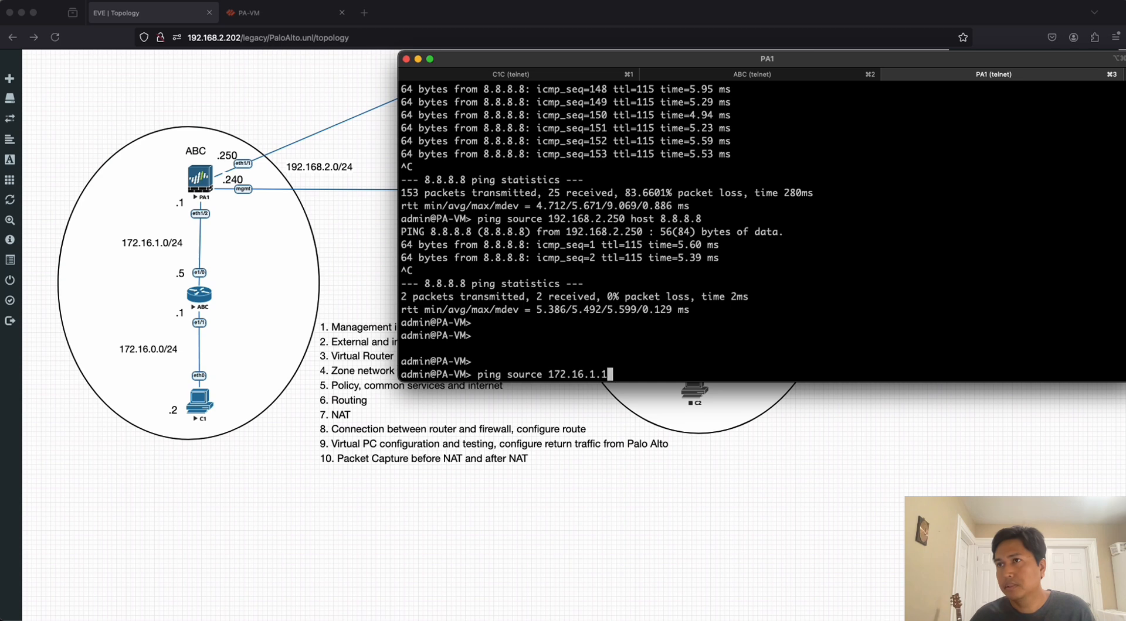
text( host )
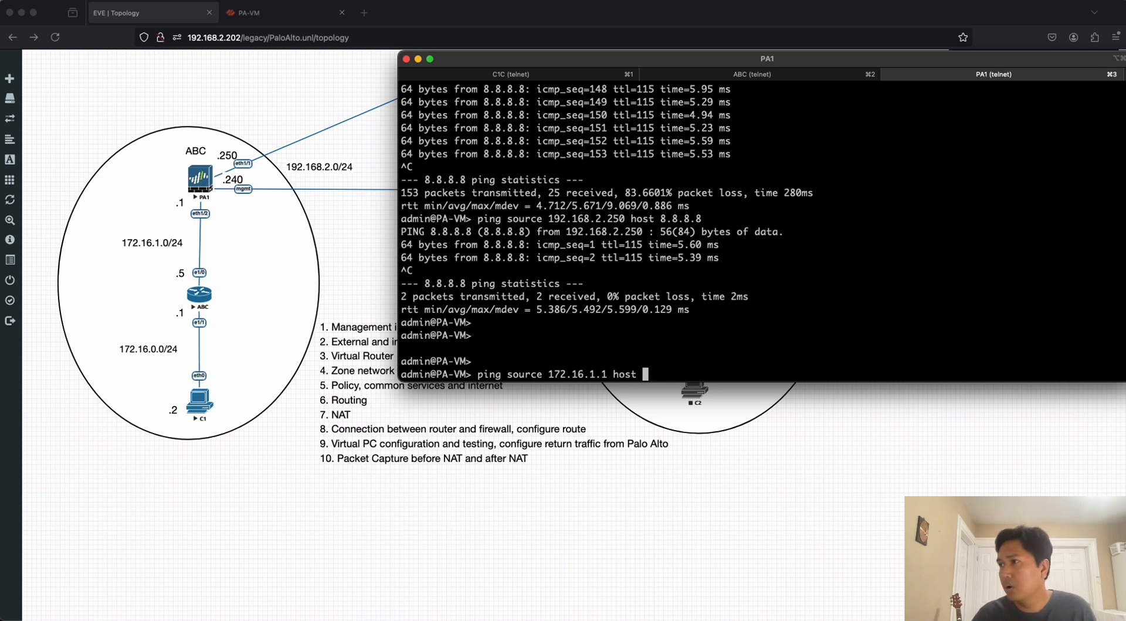
text(172.16.)
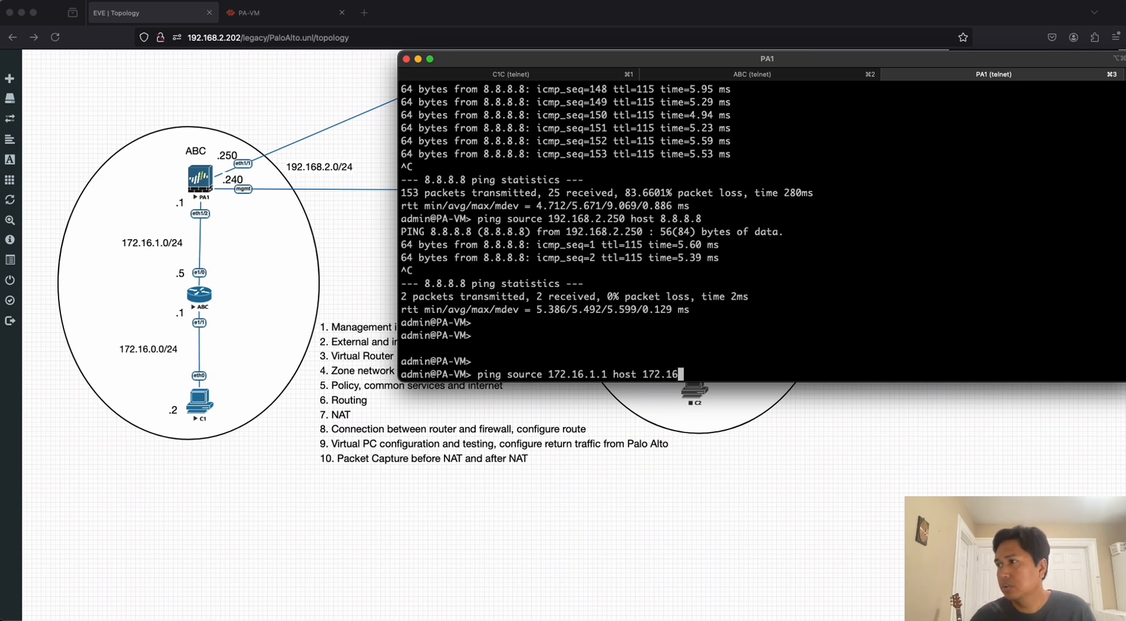
text(1.5)
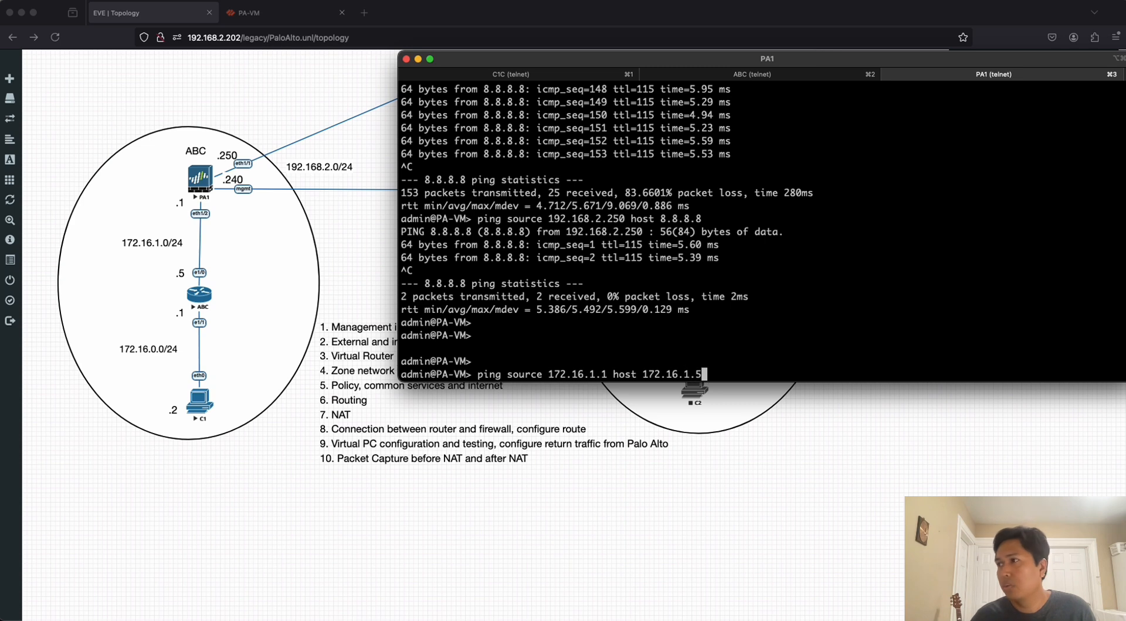
key(Return)
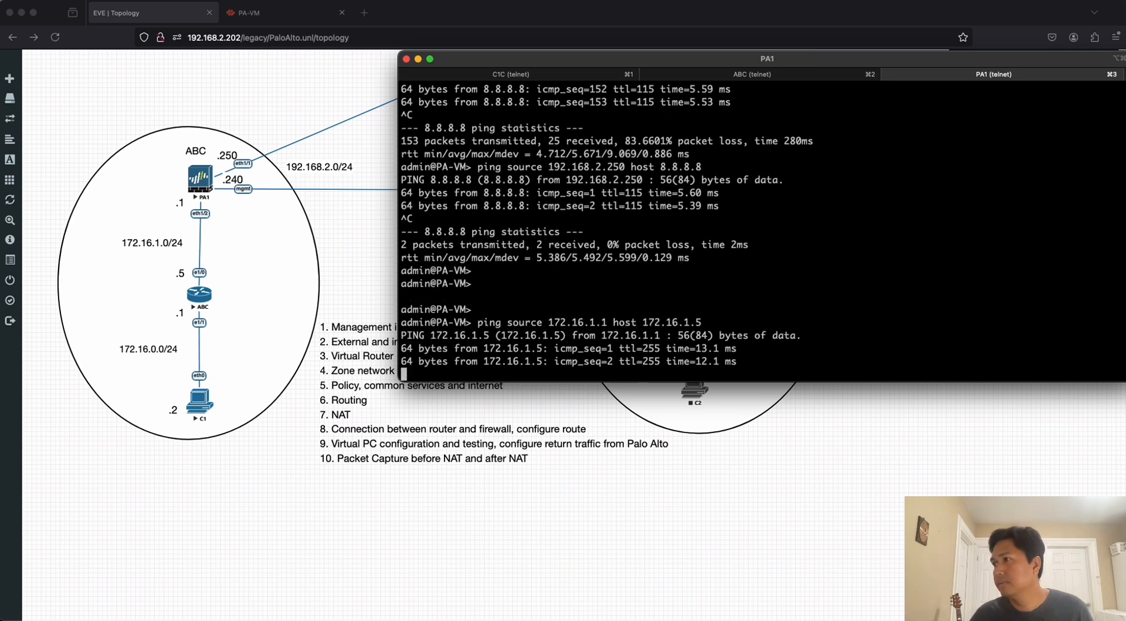
key(ctrl+c)
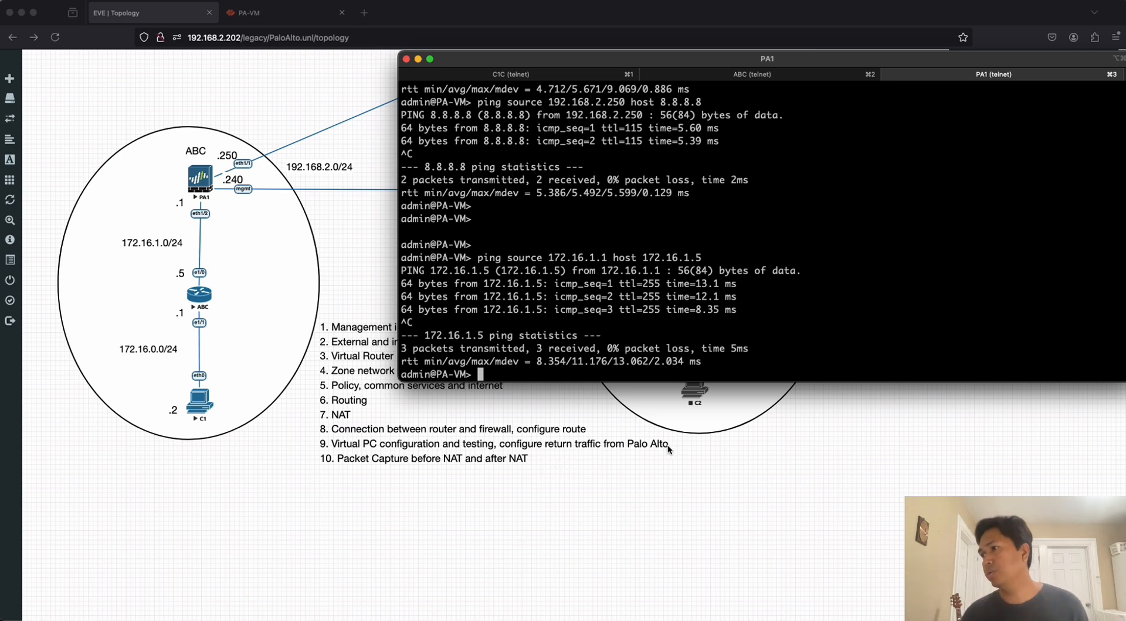
Return to the PA-VM web interface in the browser, check the commit status and close it.
click(762, 78)
click(280, 19)
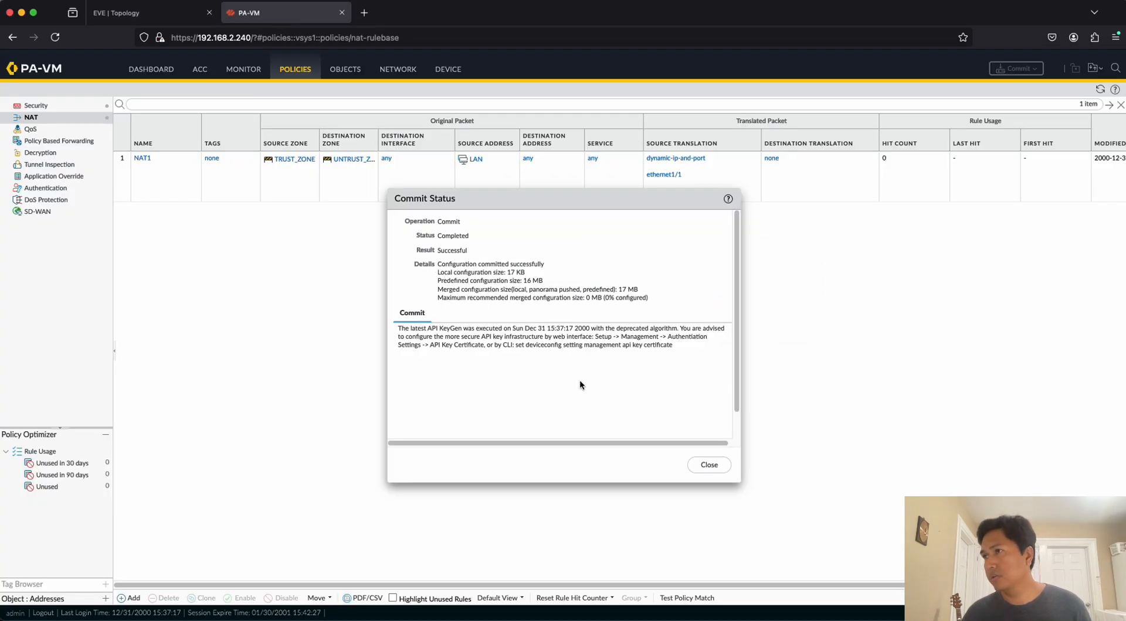
click(709, 466)
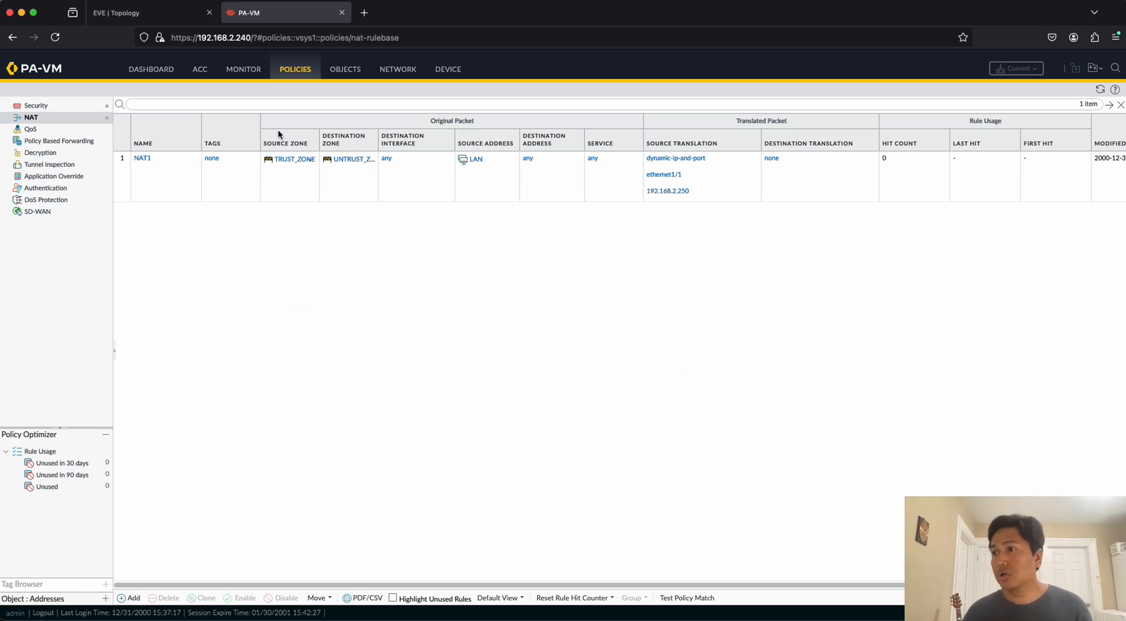
Switch to the C1C terminal session and ping 8.8.8.8 from the virtual PC, stopping after a few attempts.
click(162, 16)
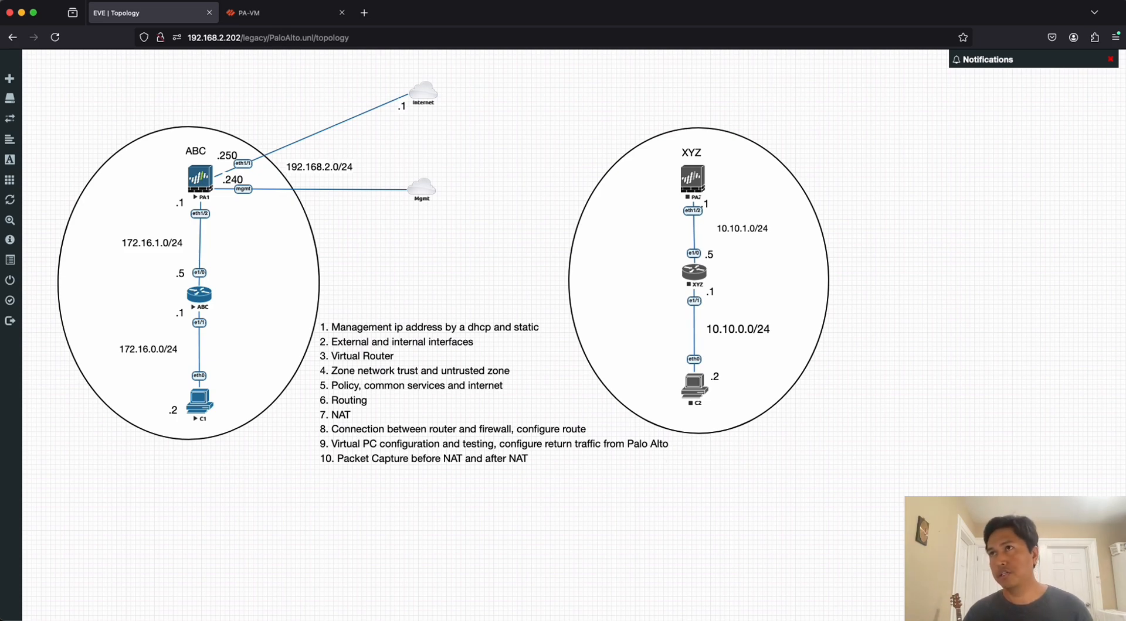
key(super+Tab)
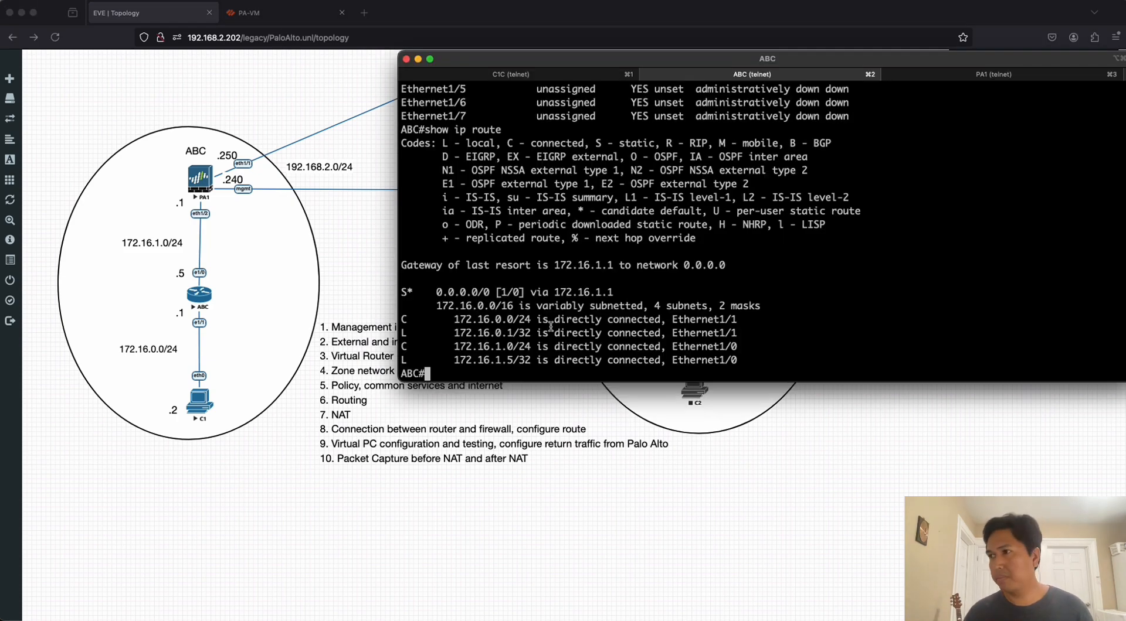
click(510, 75)
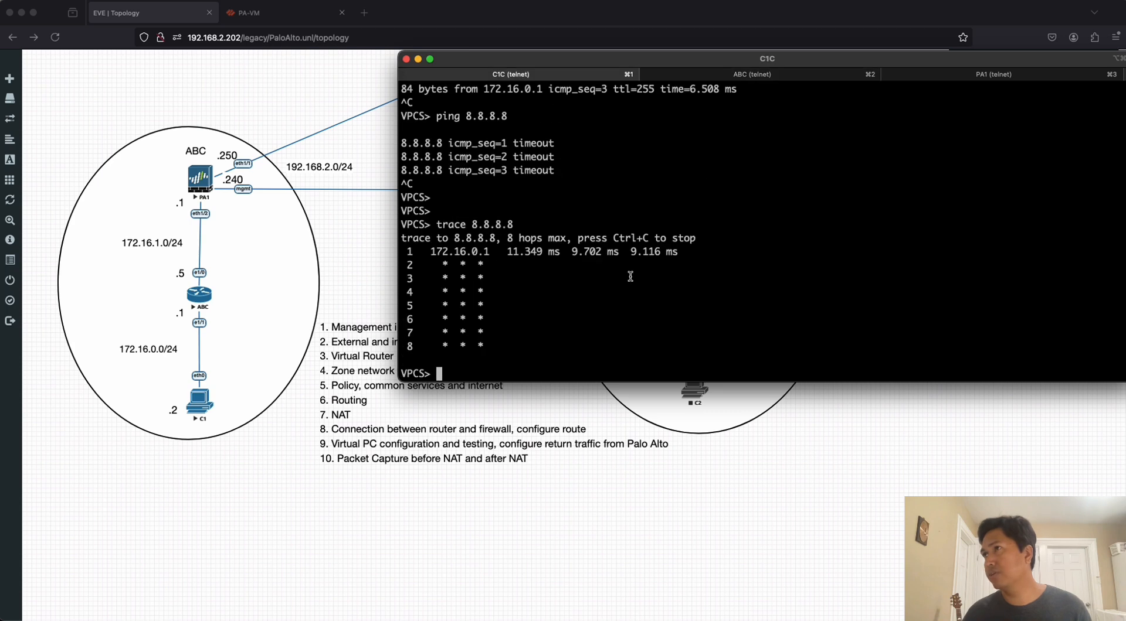
text(pi)
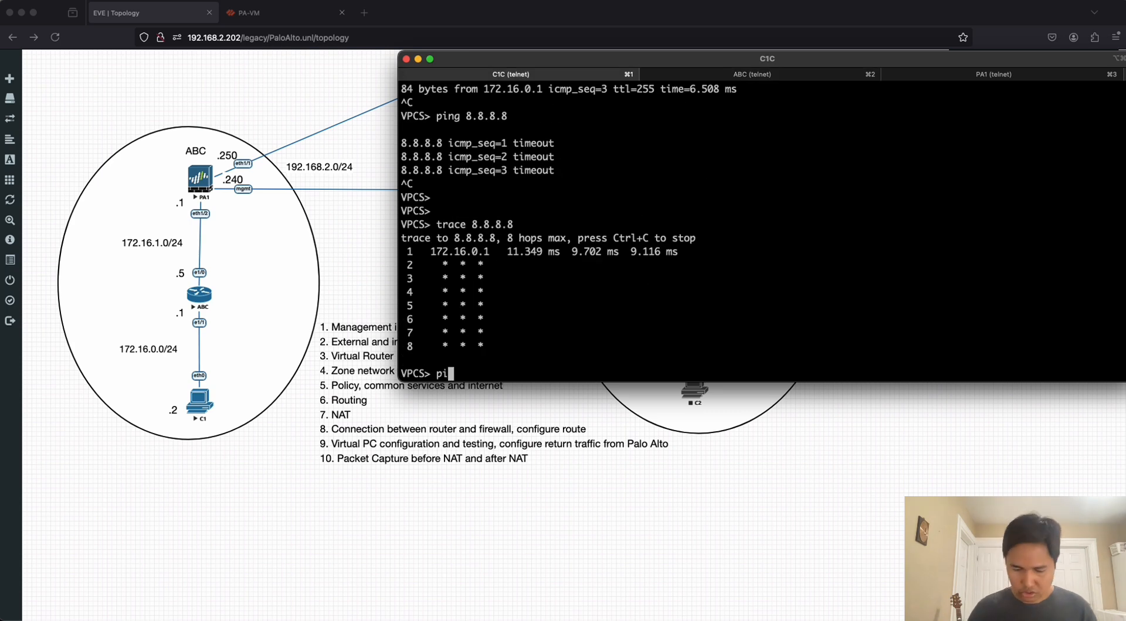
text(ng 8.8.8.8)
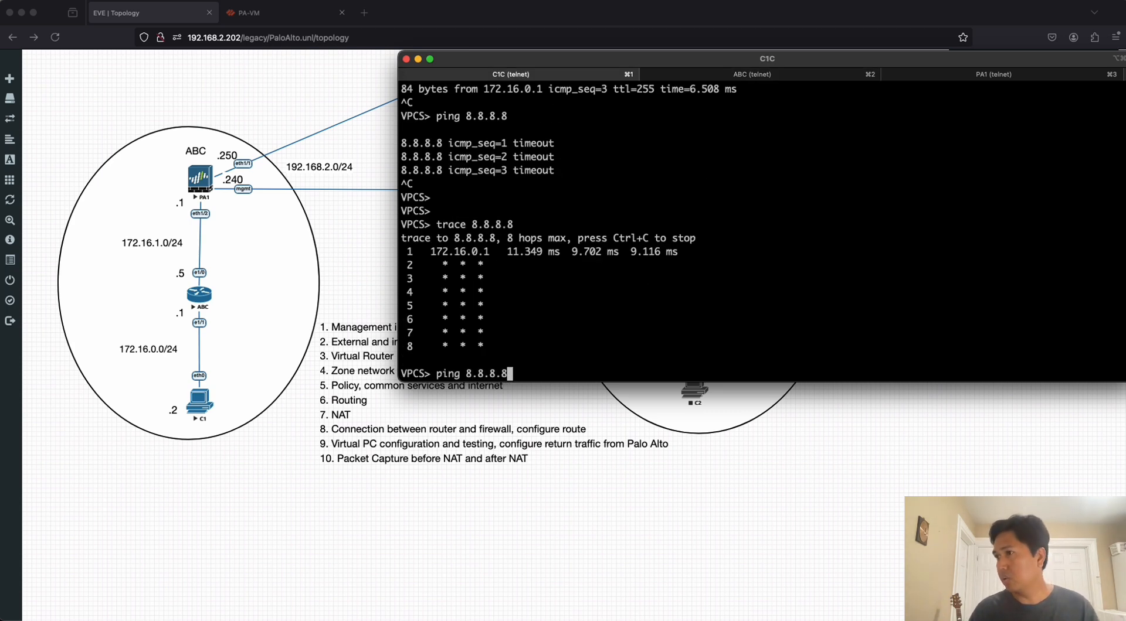
key(Return)
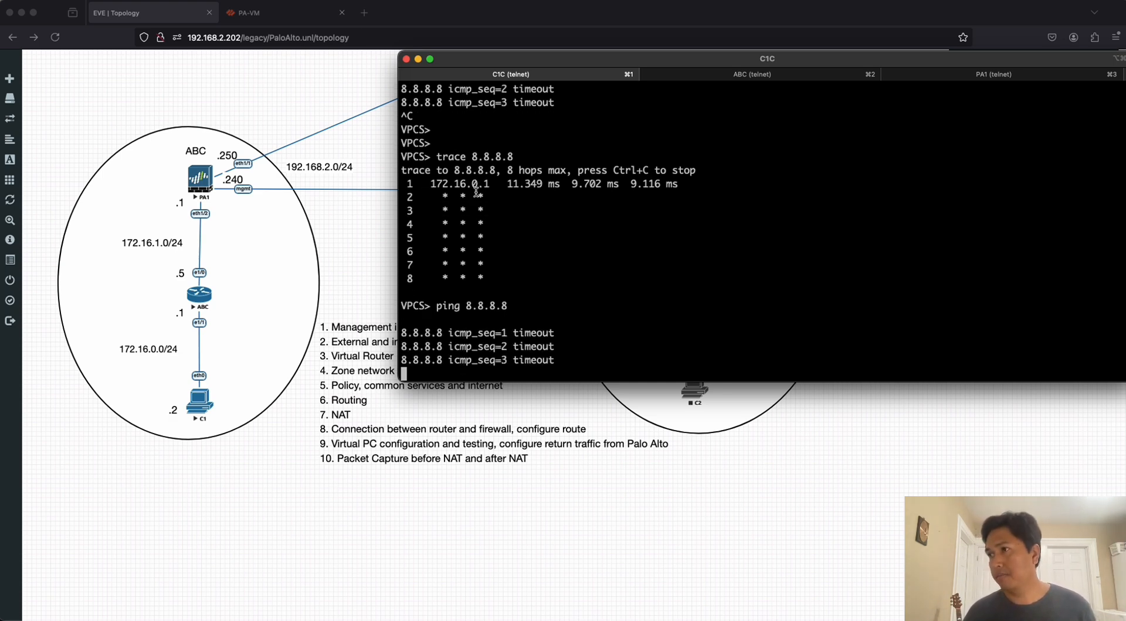
key(ctrl+c)
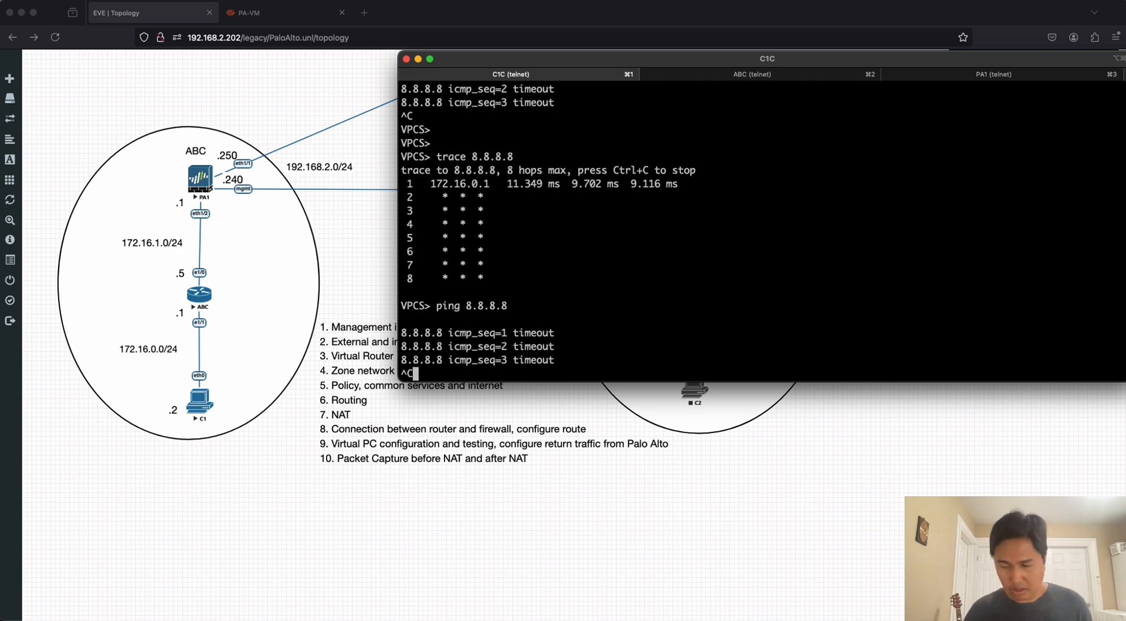
Ping 4.2.2.2 from the C1 virtual PC.
text(ping )
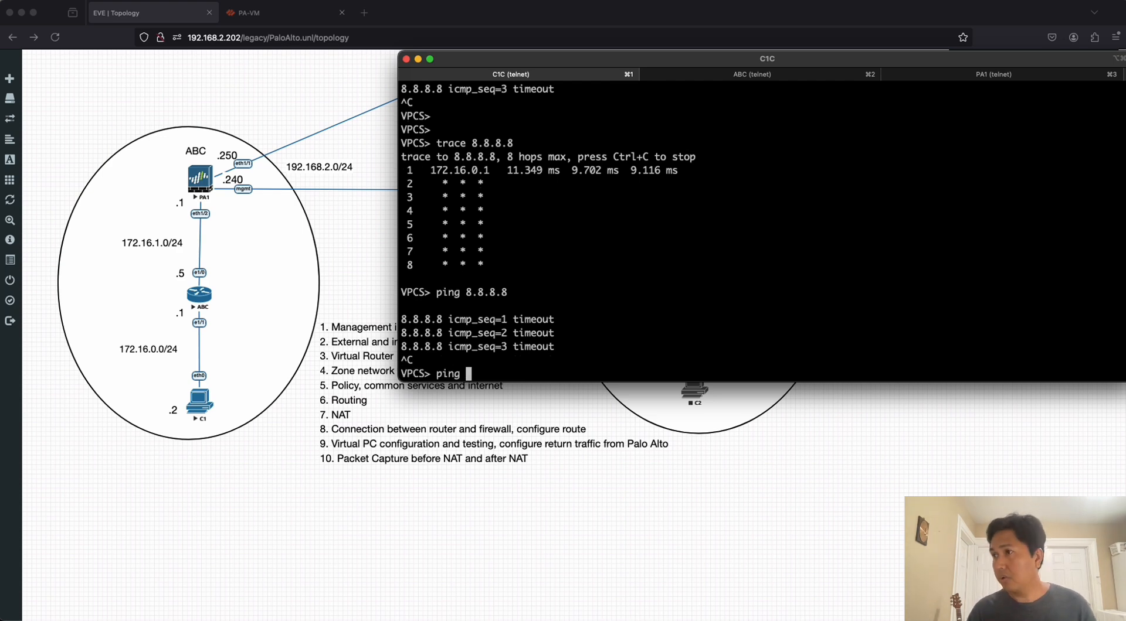
text(4.2.2.2)
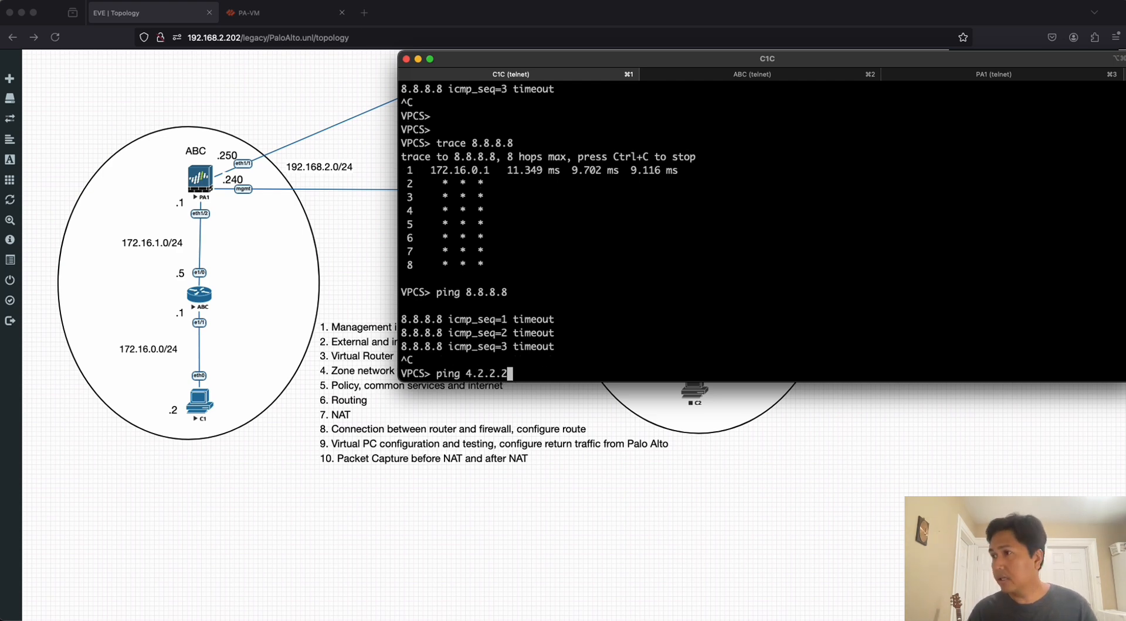
key(Return)
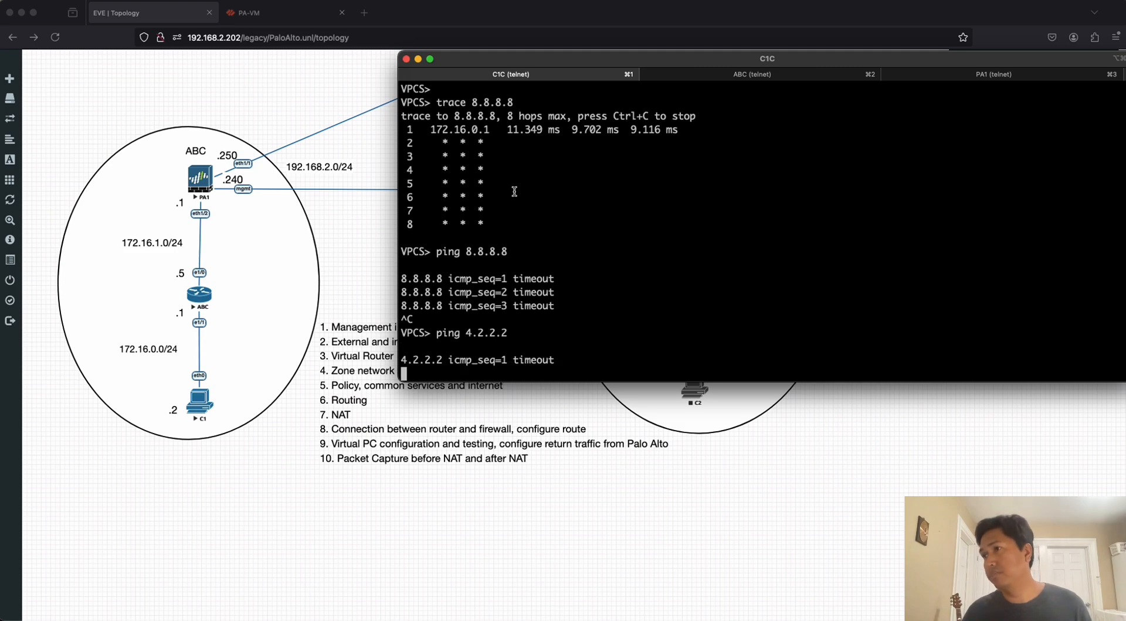
Switch to the PA-VM web interface and refresh the traffic log to check C1's ping sessions.
click(275, 12)
click(246, 70)
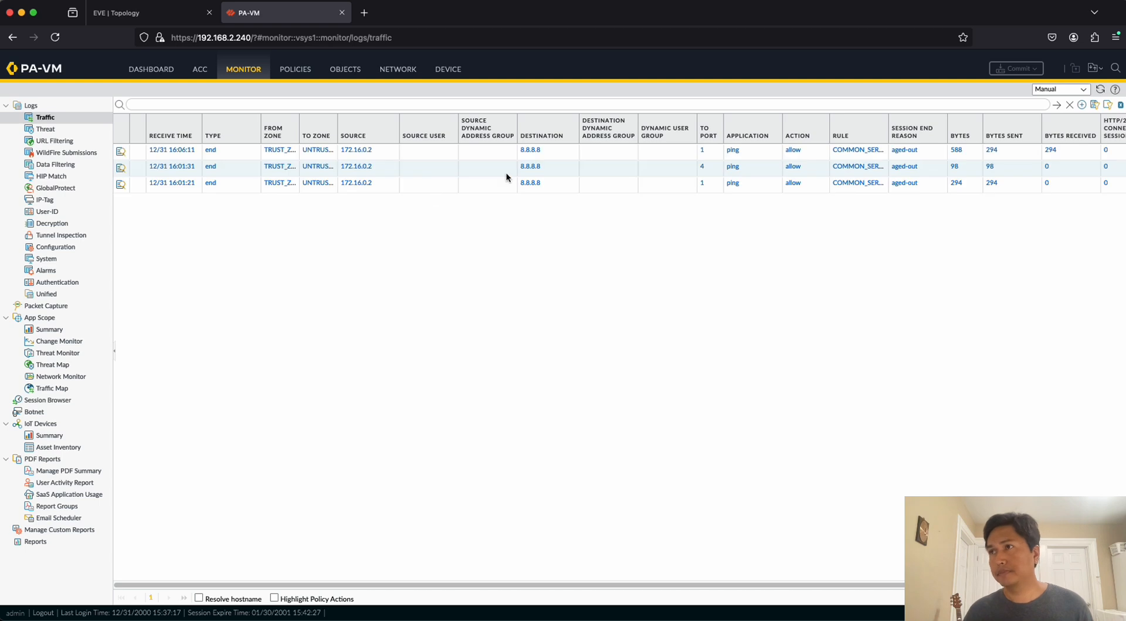
click(1056, 106)
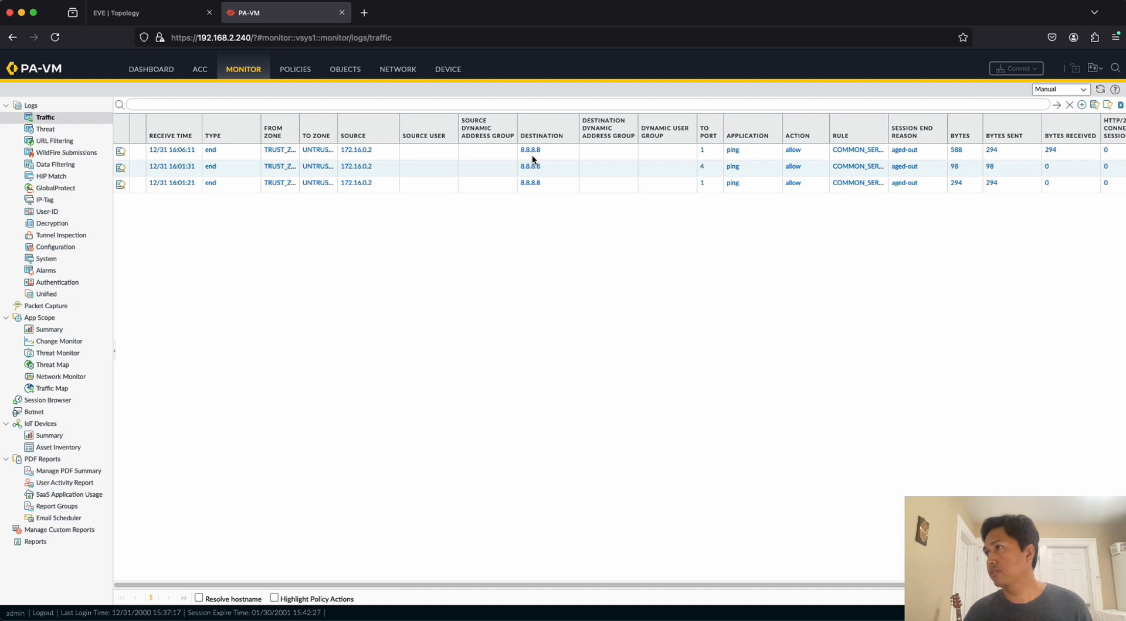
click(1056, 105)
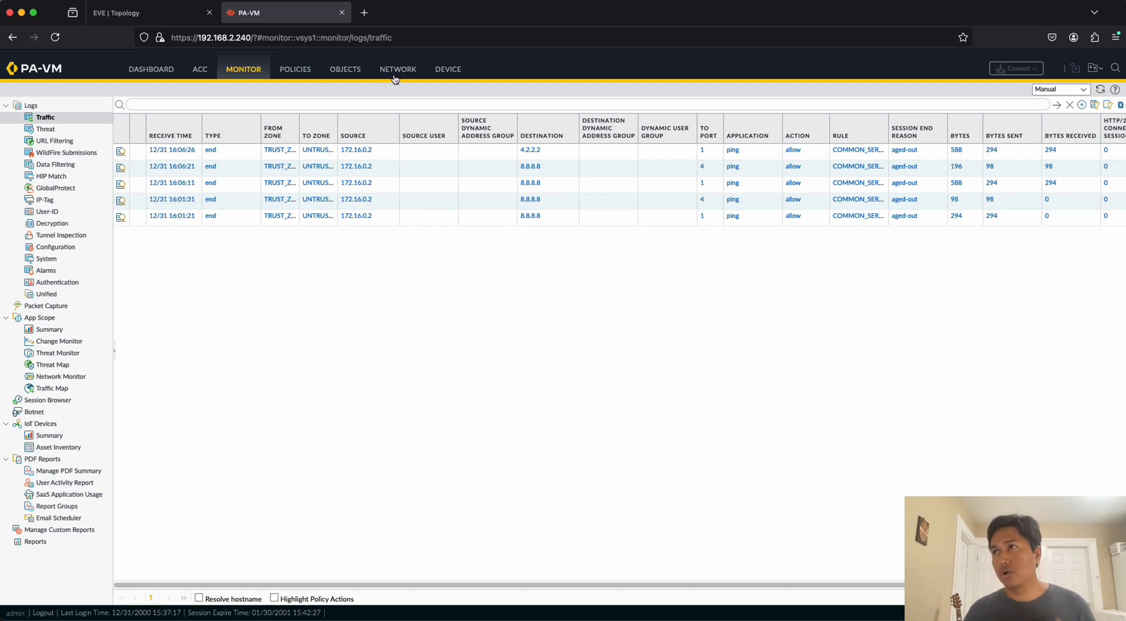
After a look at the EVE topology, start a new IPv4 static route named LAN in the firewall's VirtualRouter1.
click(141, 16)
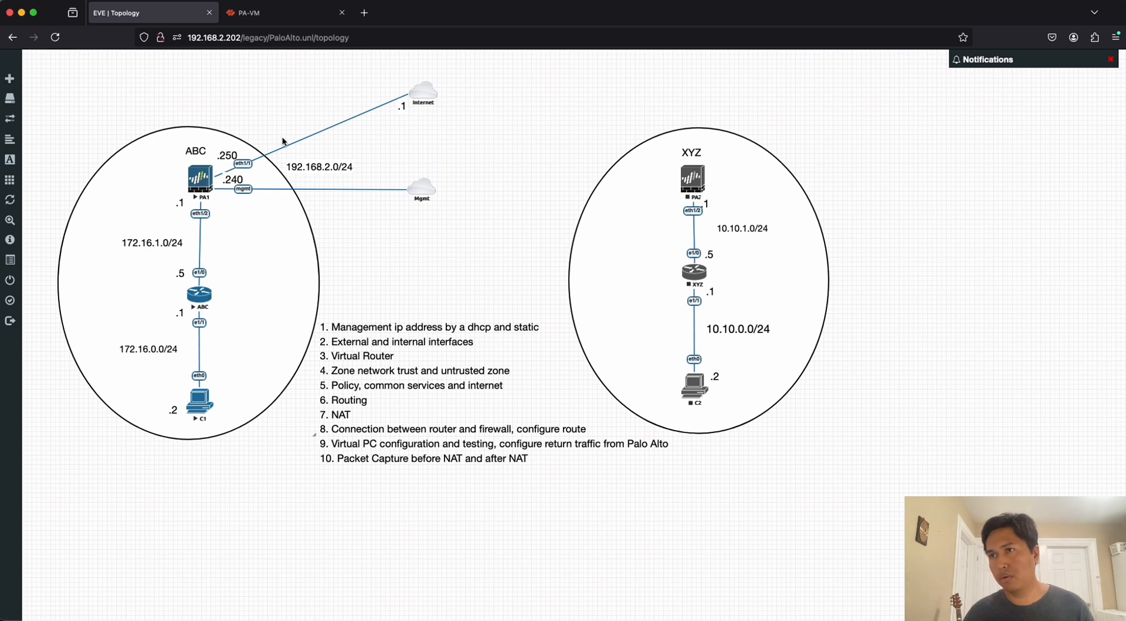
click(274, 14)
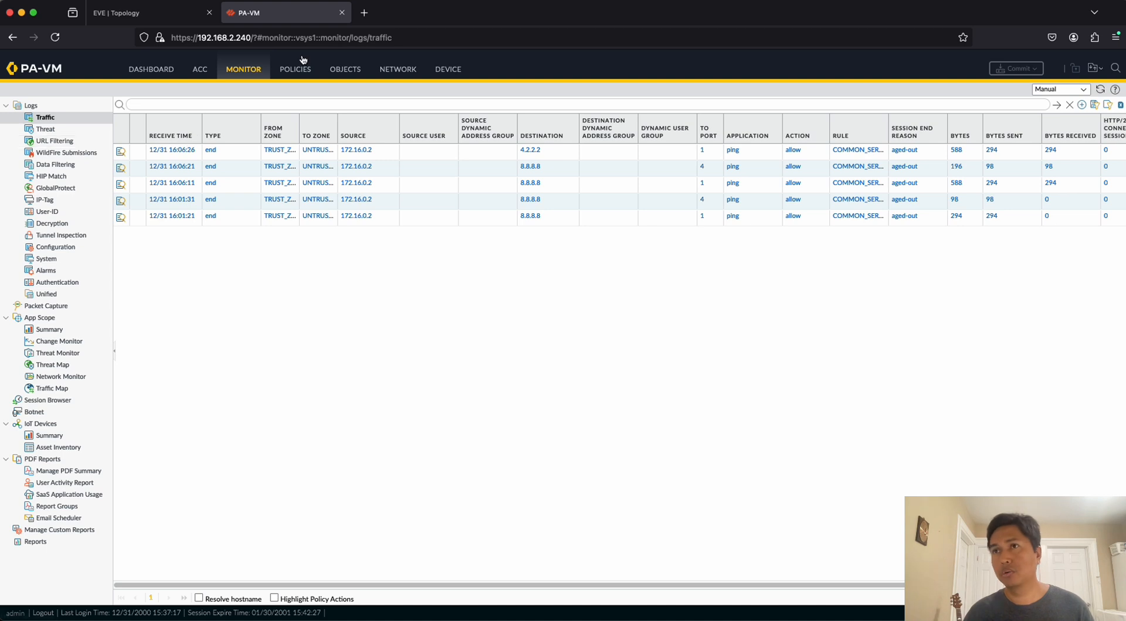
click(398, 70)
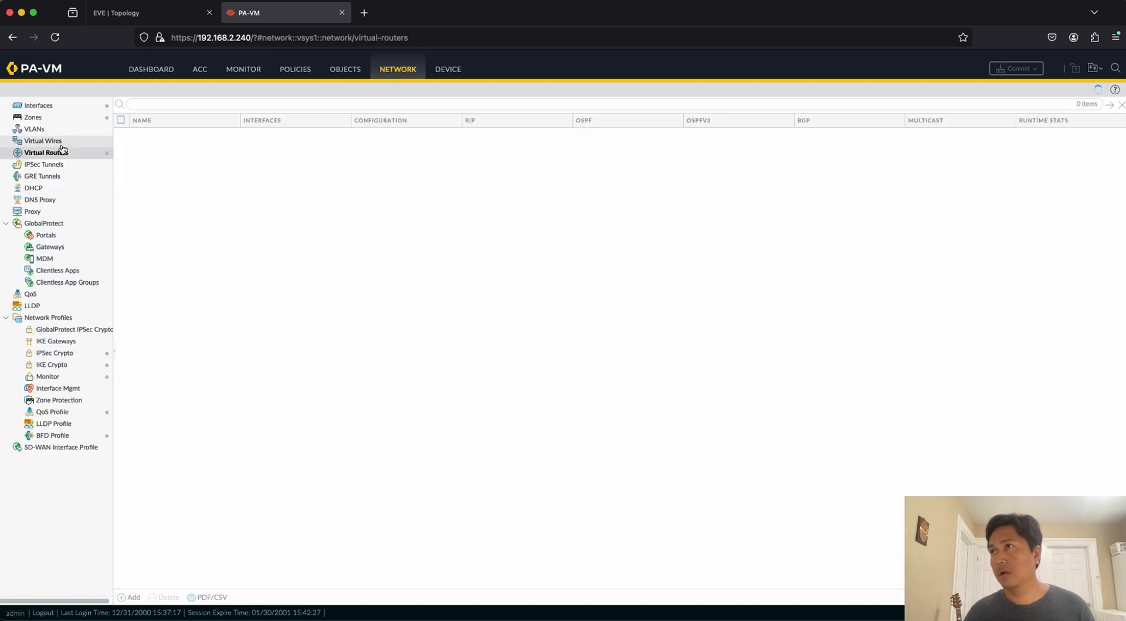
click(151, 148)
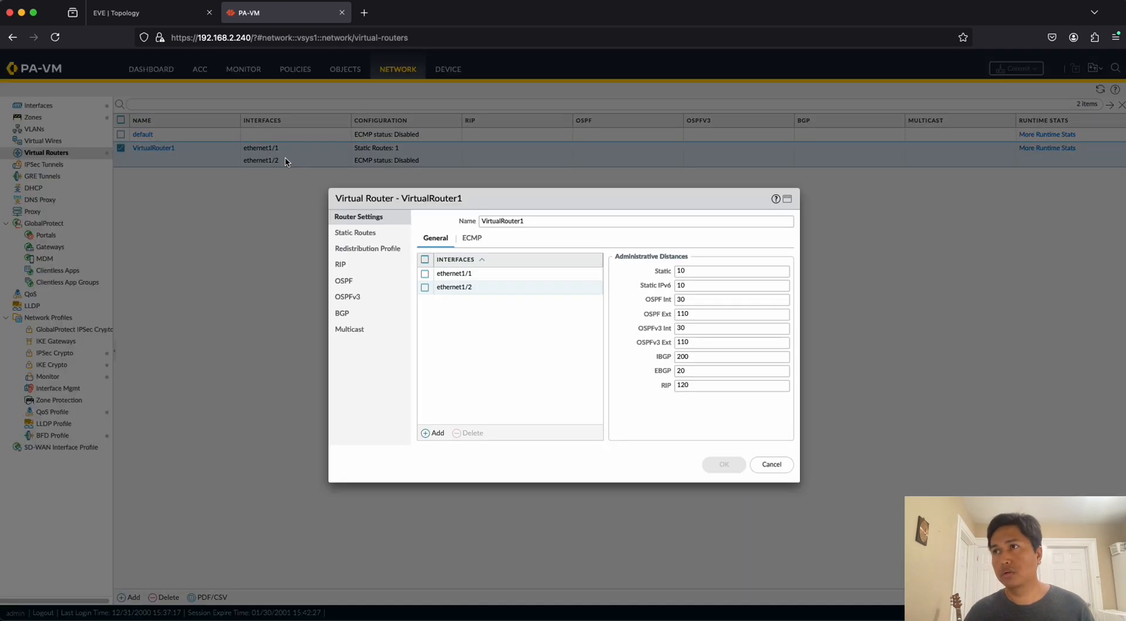
click(356, 234)
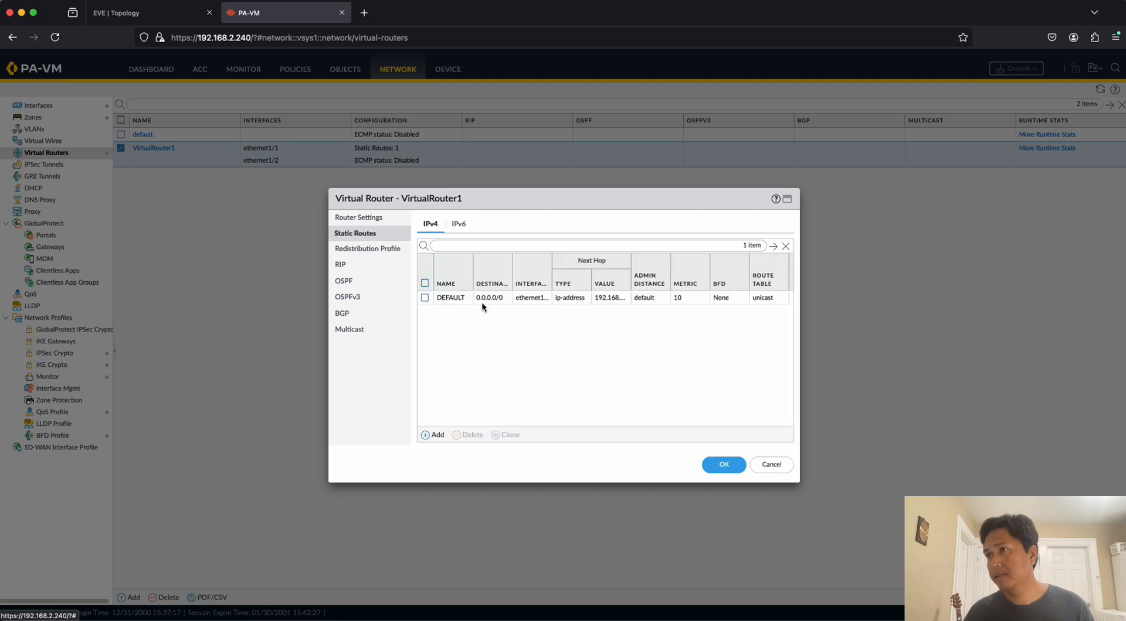
click(439, 437)
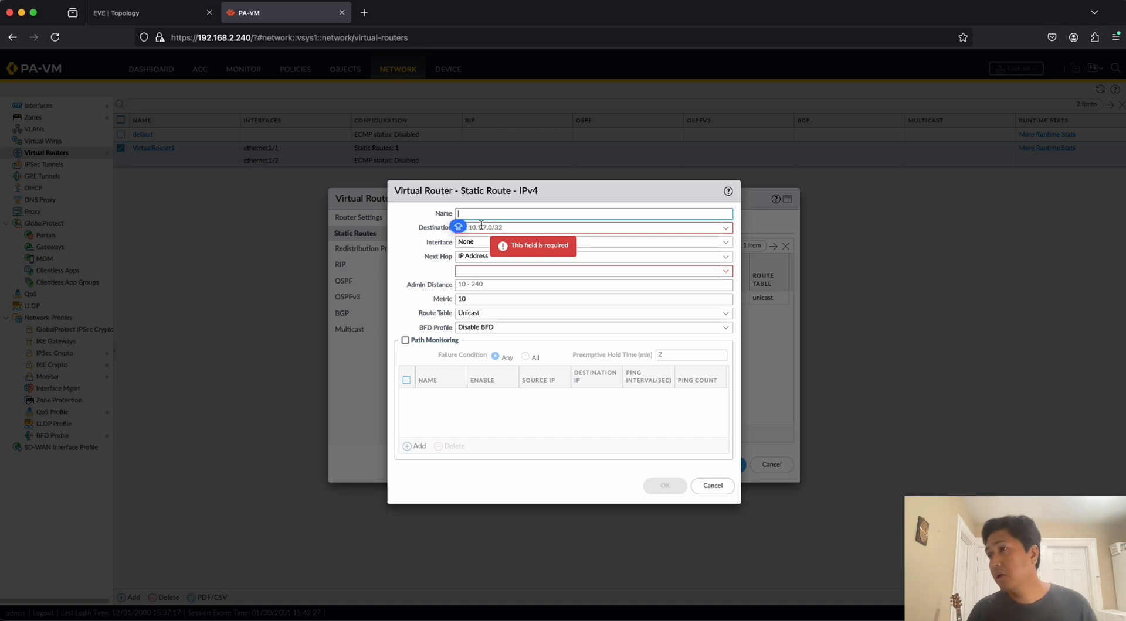
text(RETU)
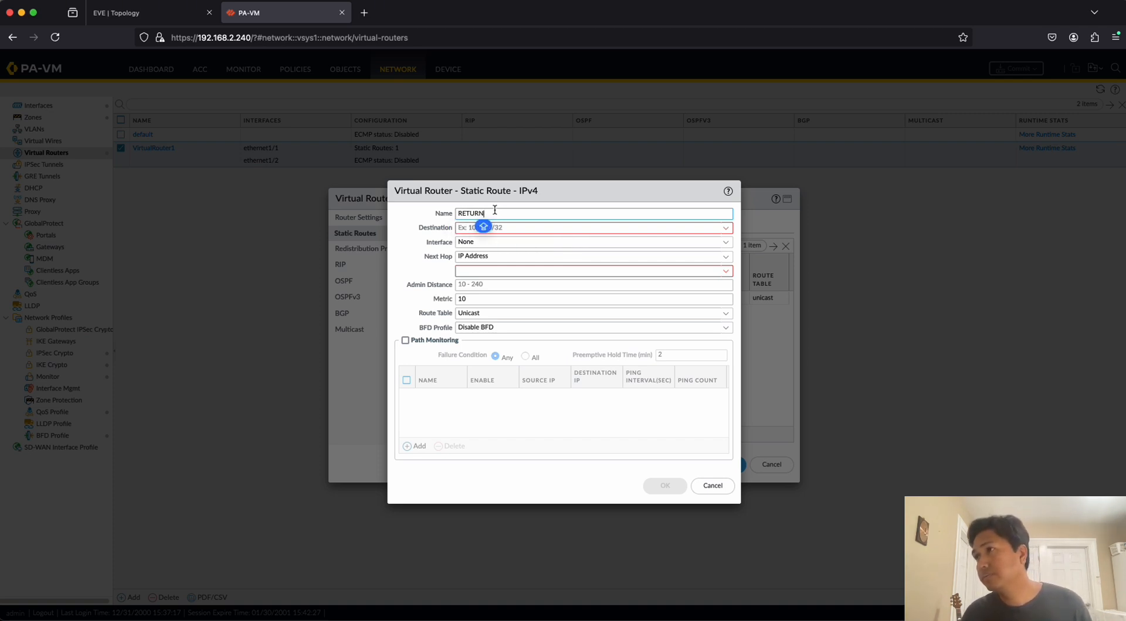
text(RN)
drag(494, 211, 402, 210)
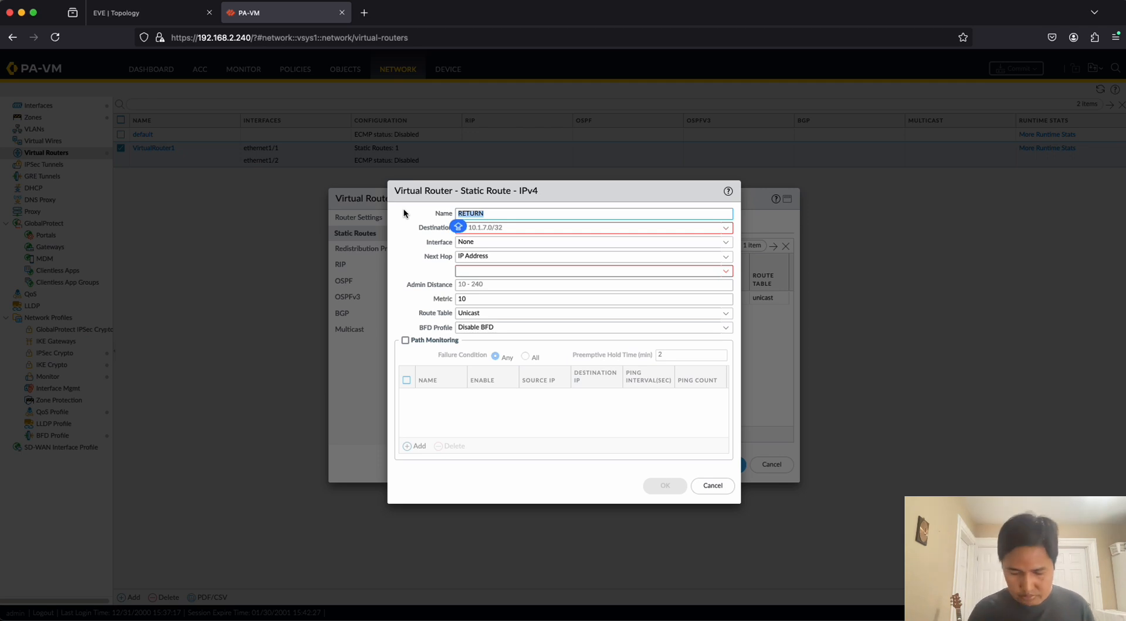
text(LAN)
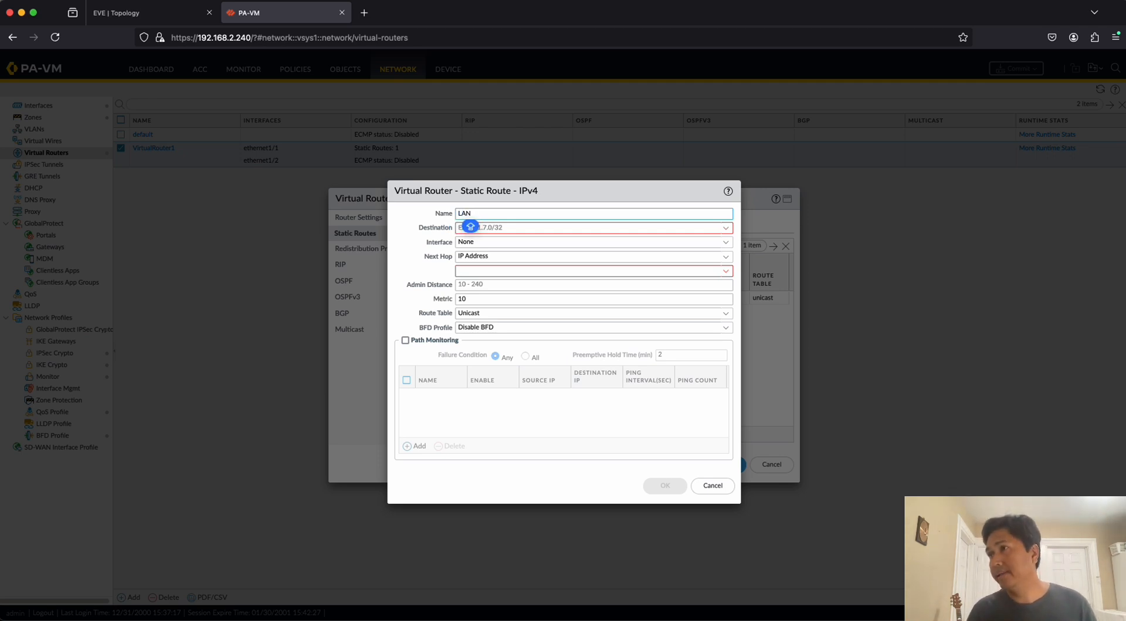
Set the LAN static route's destination to 172.16.0.0/23.
click(540, 227)
text(172)
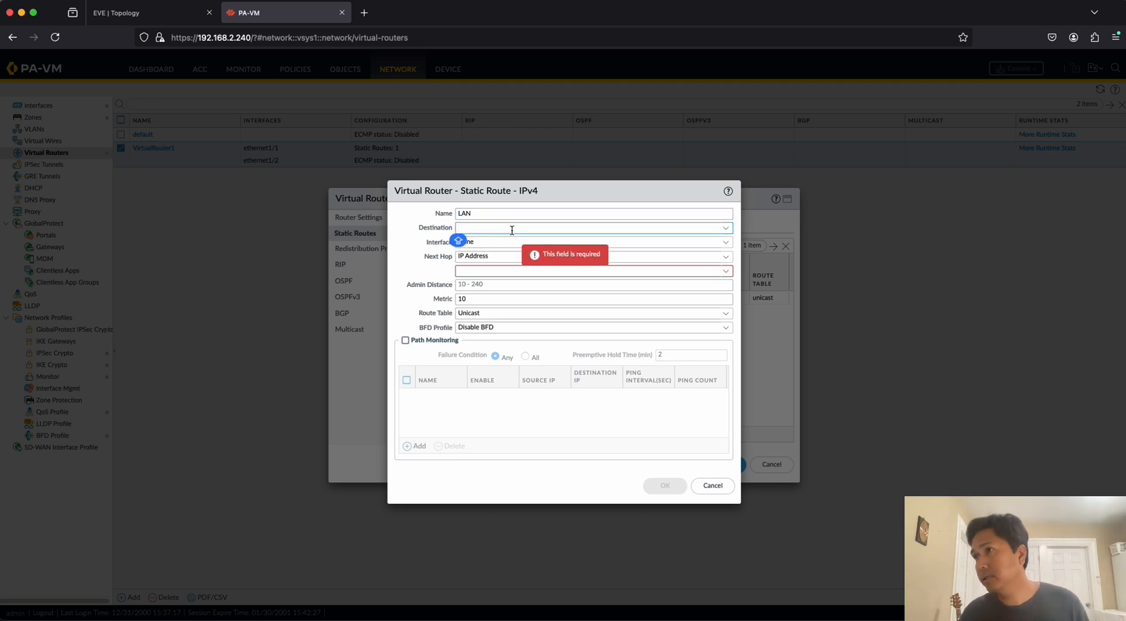
text(.168)
key(BackSpace)
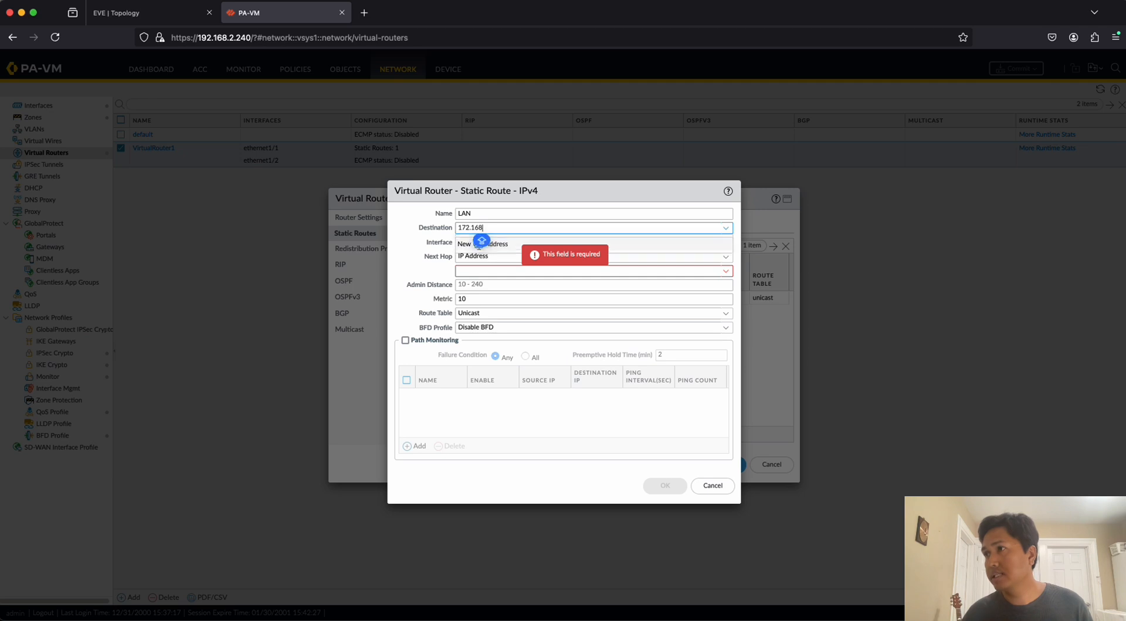
text(0.)
text(0)
key(BackSpace)
key(BackSpace)
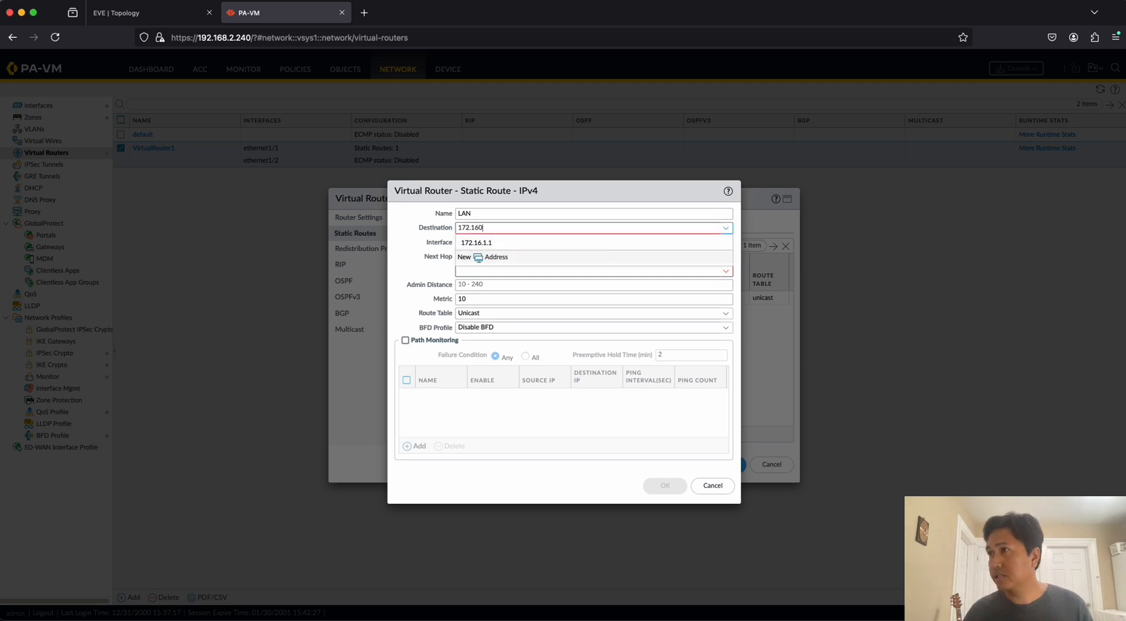
text(.0.0)
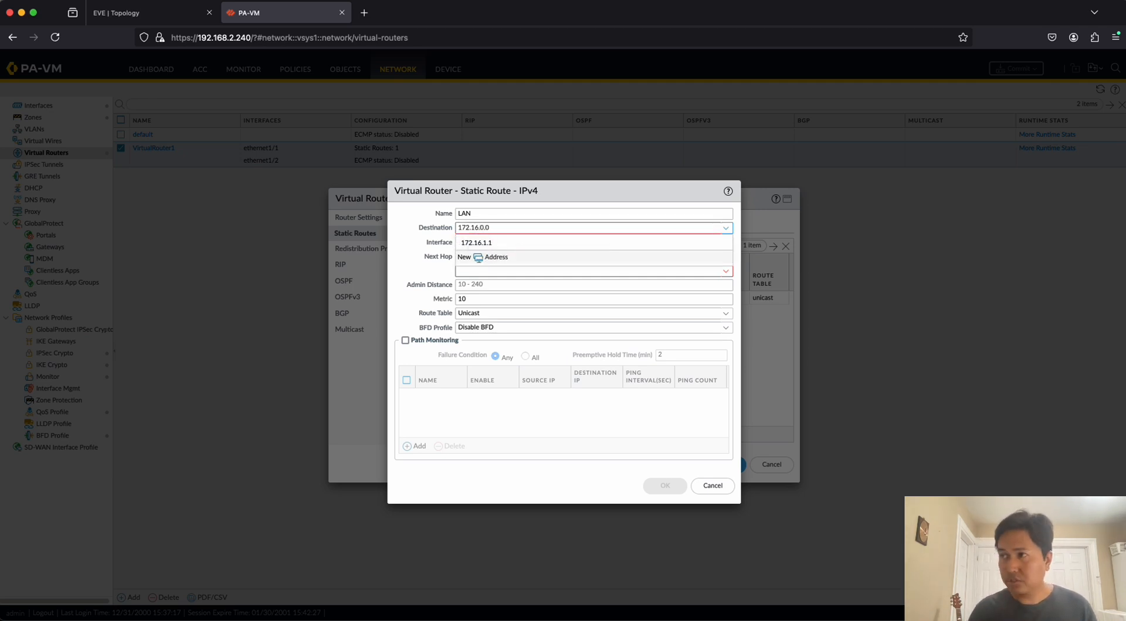
text(/)
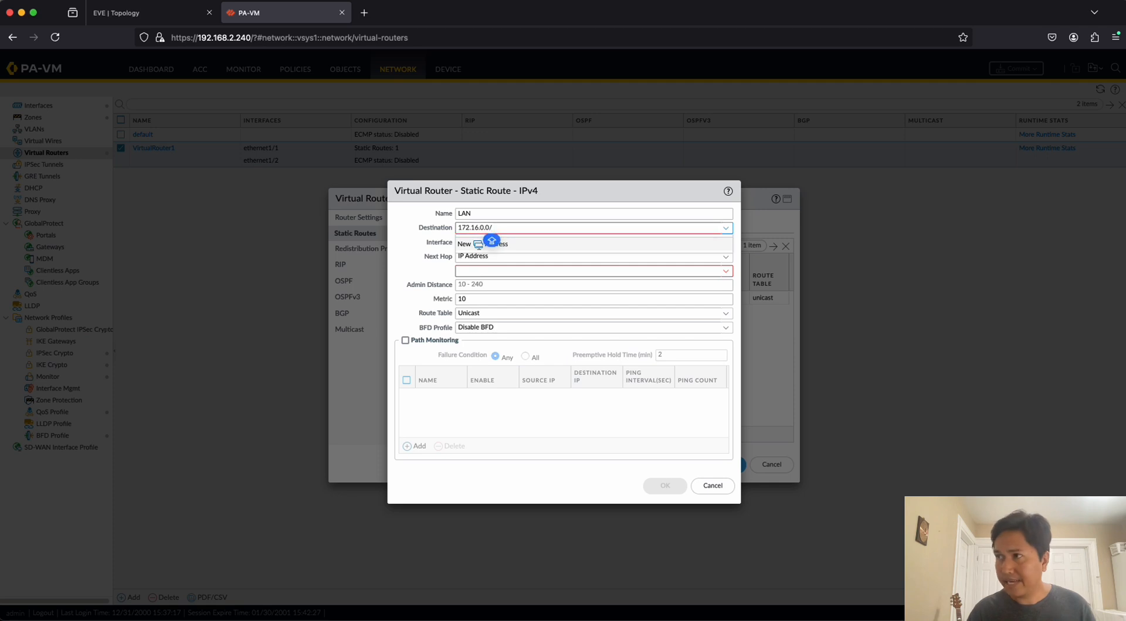
text(23)
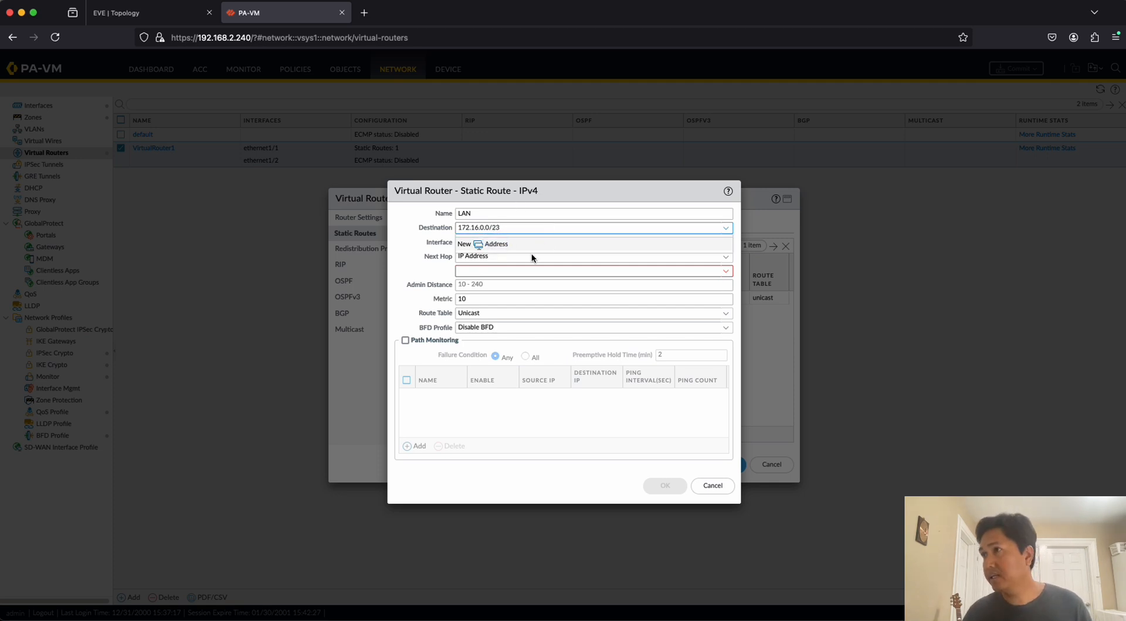
Choose ethernet1/2 as the LAN static route's interface.
click(553, 258)
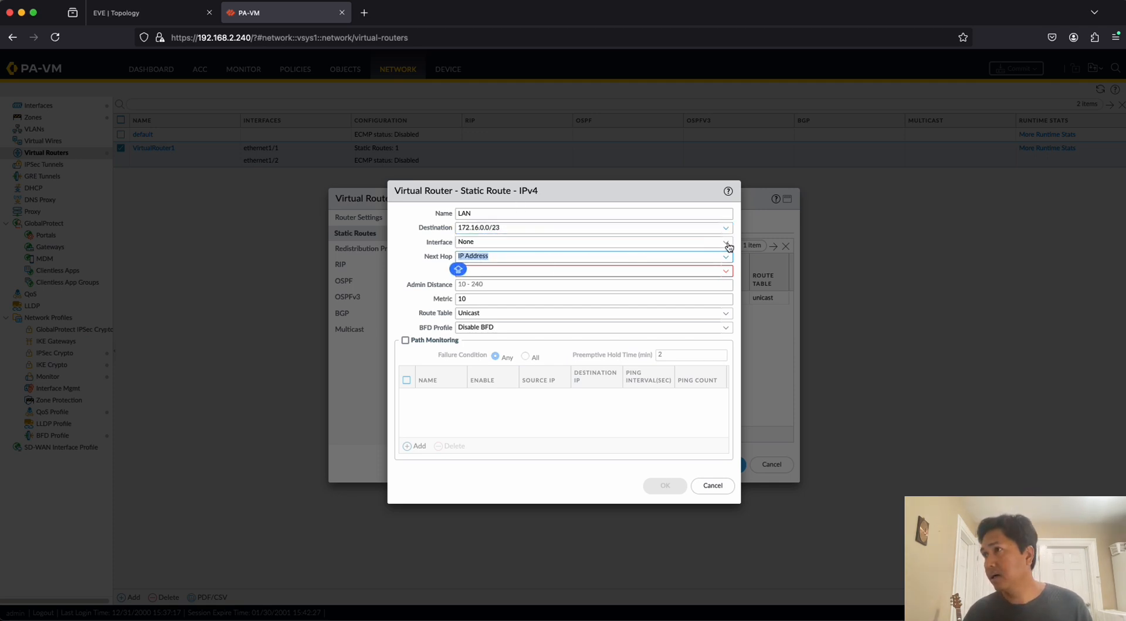
click(727, 246)
click(490, 288)
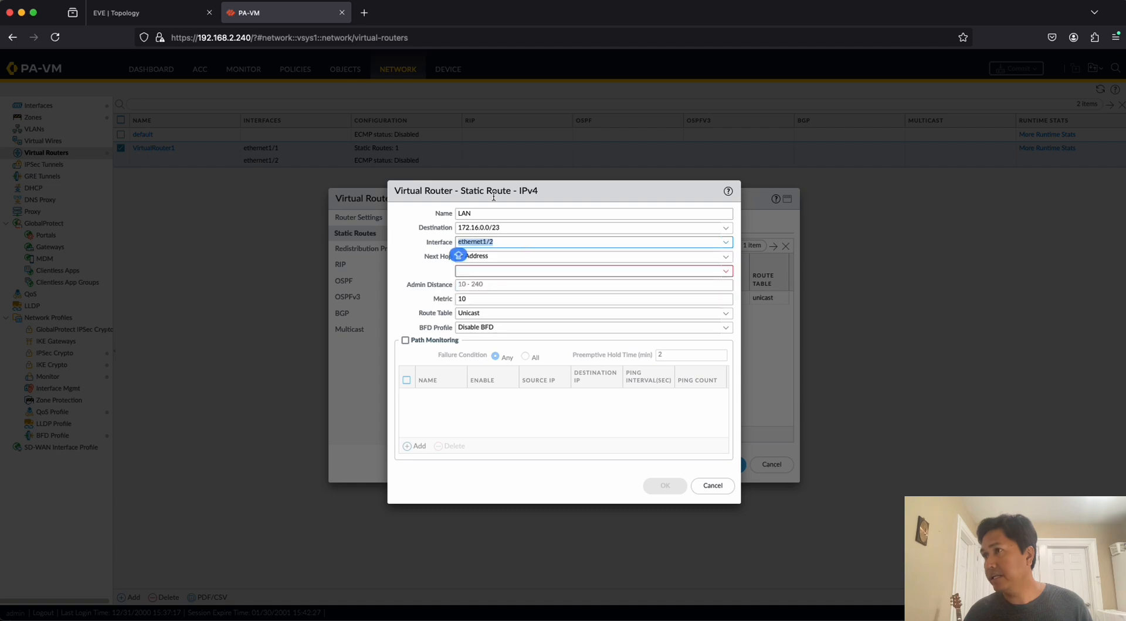
After checking the EVE topology, set the LAN static route's next hop IP address to 172.16.1.5 and confirm the route.
click(195, 16)
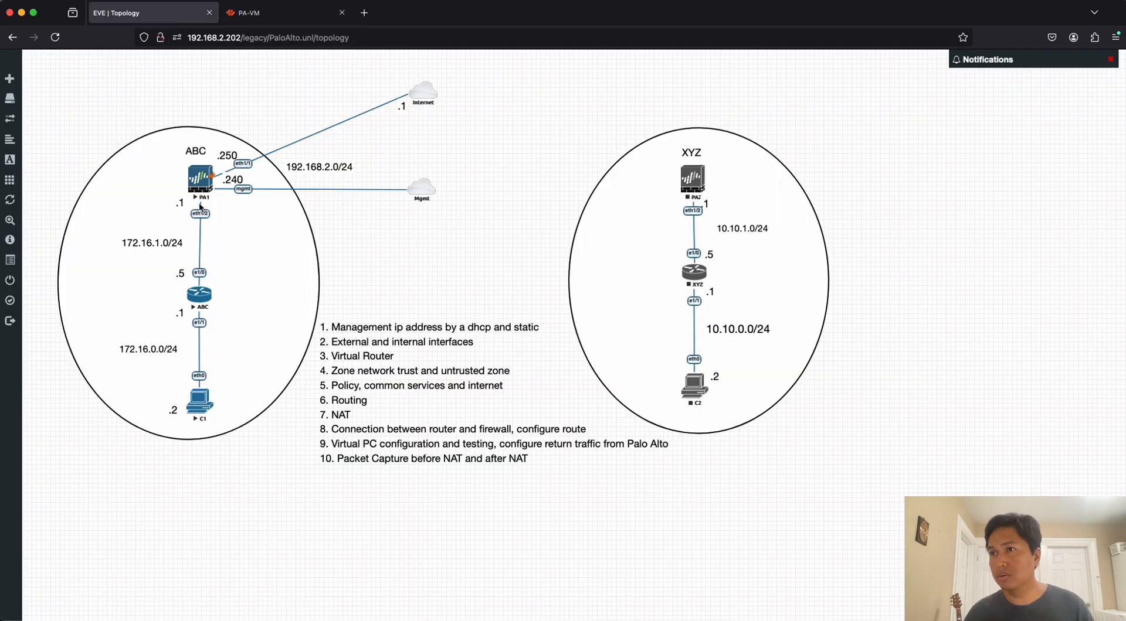
click(252, 12)
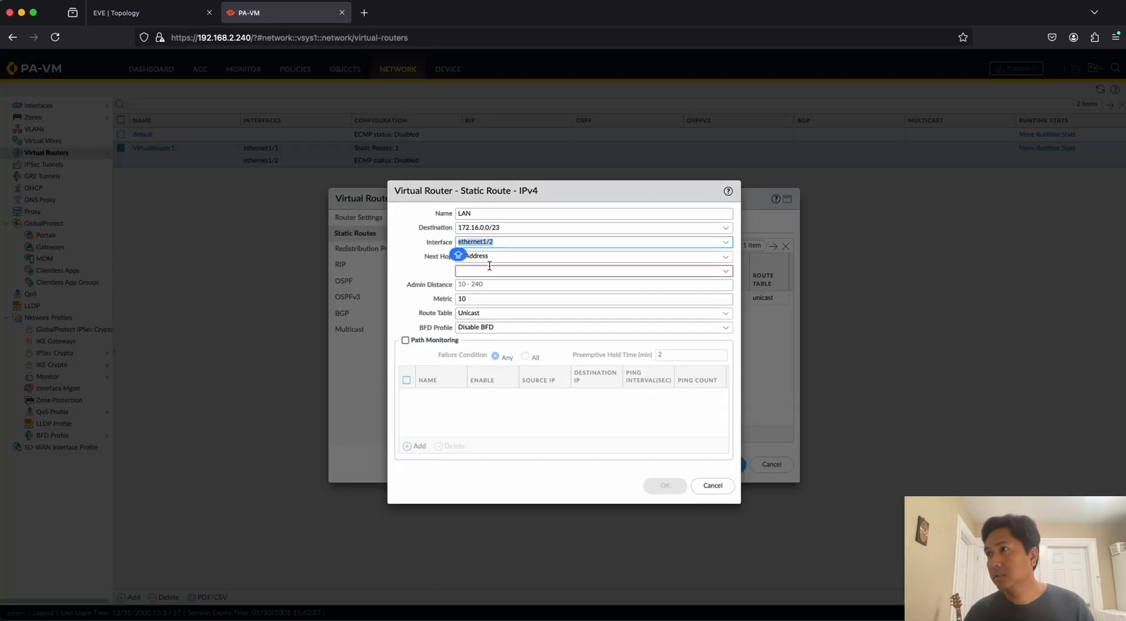
click(484, 271)
click(152, 12)
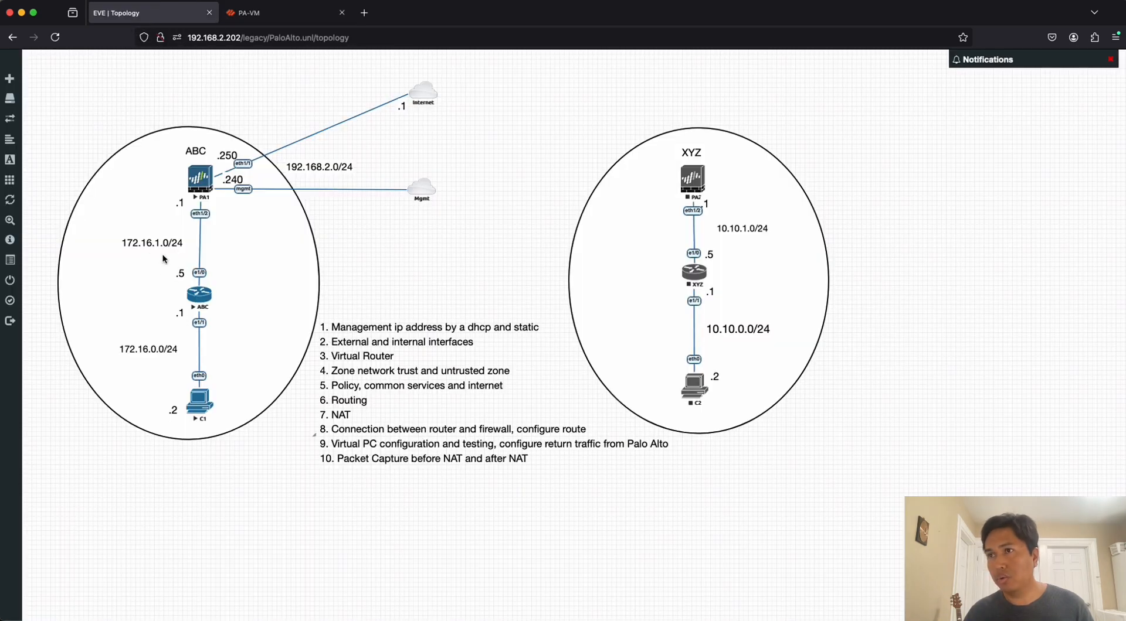
click(263, 13)
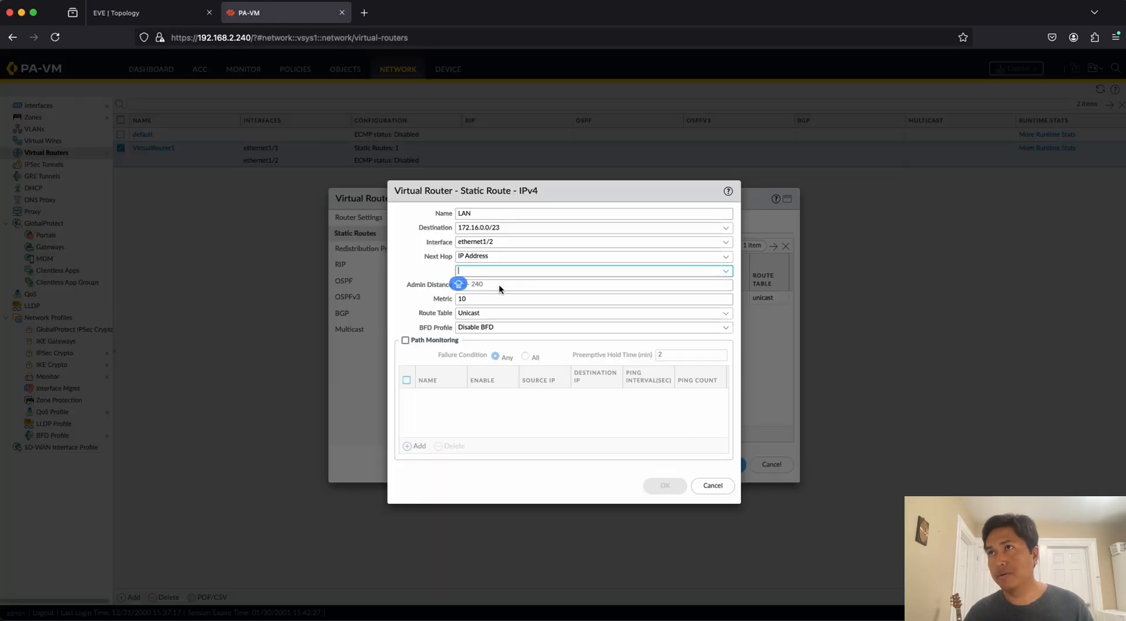
click(500, 228)
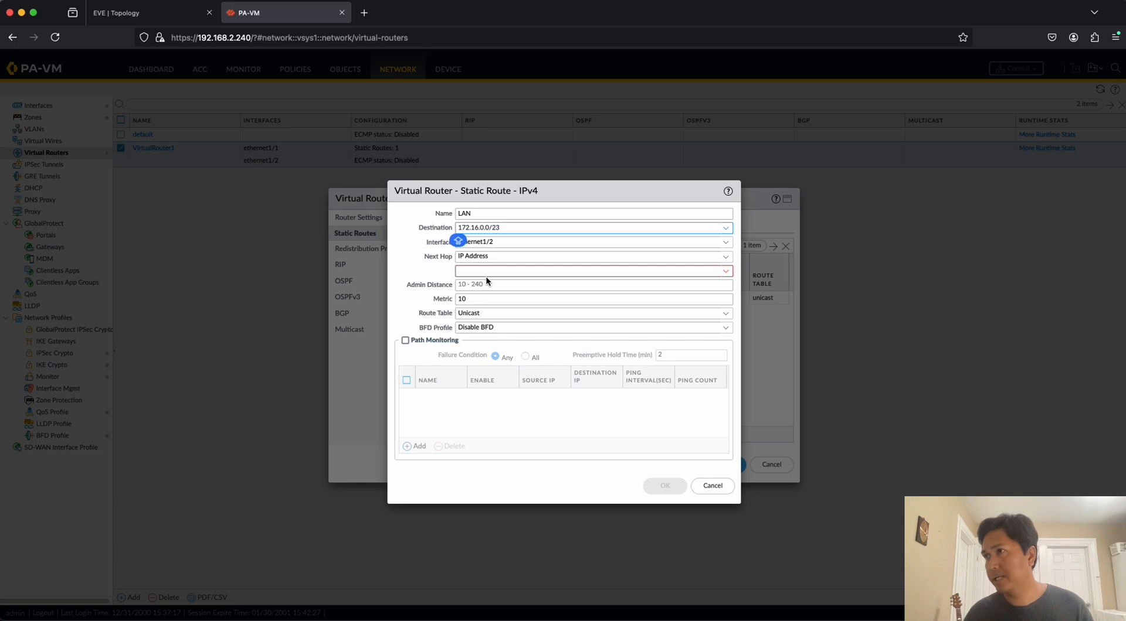
click(483, 270)
text(172.)
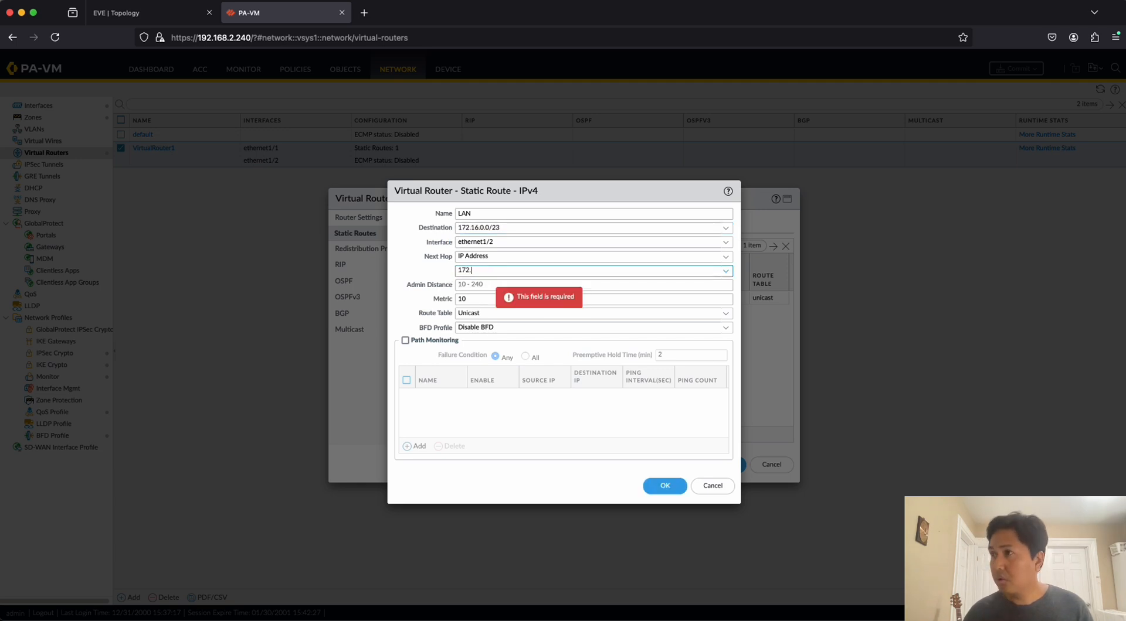
text(16.1.5)
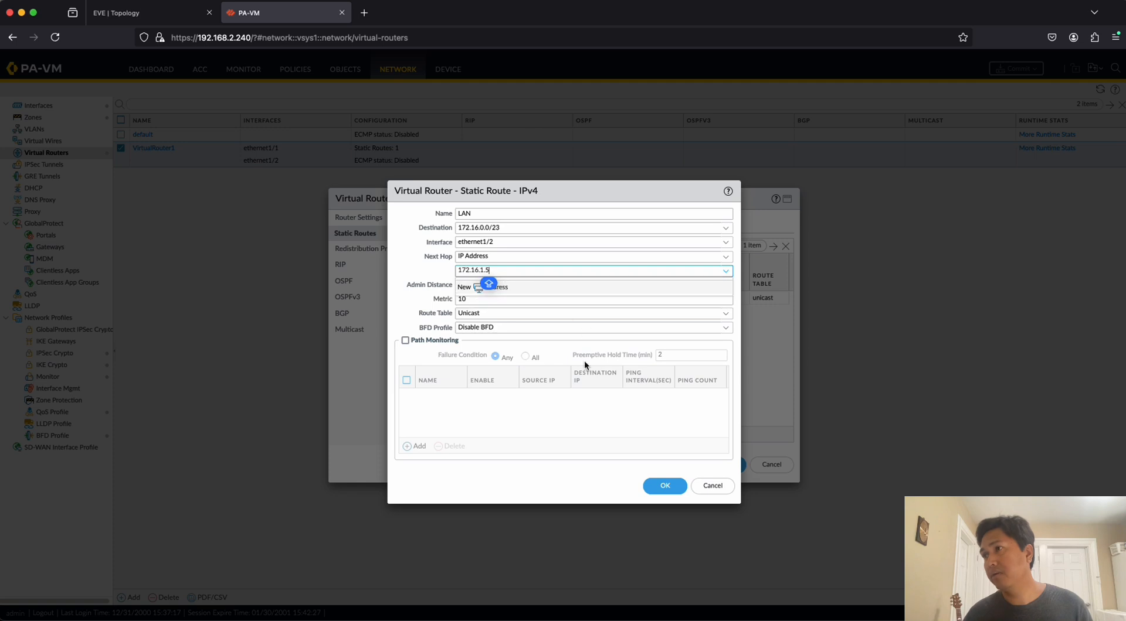
click(565, 417)
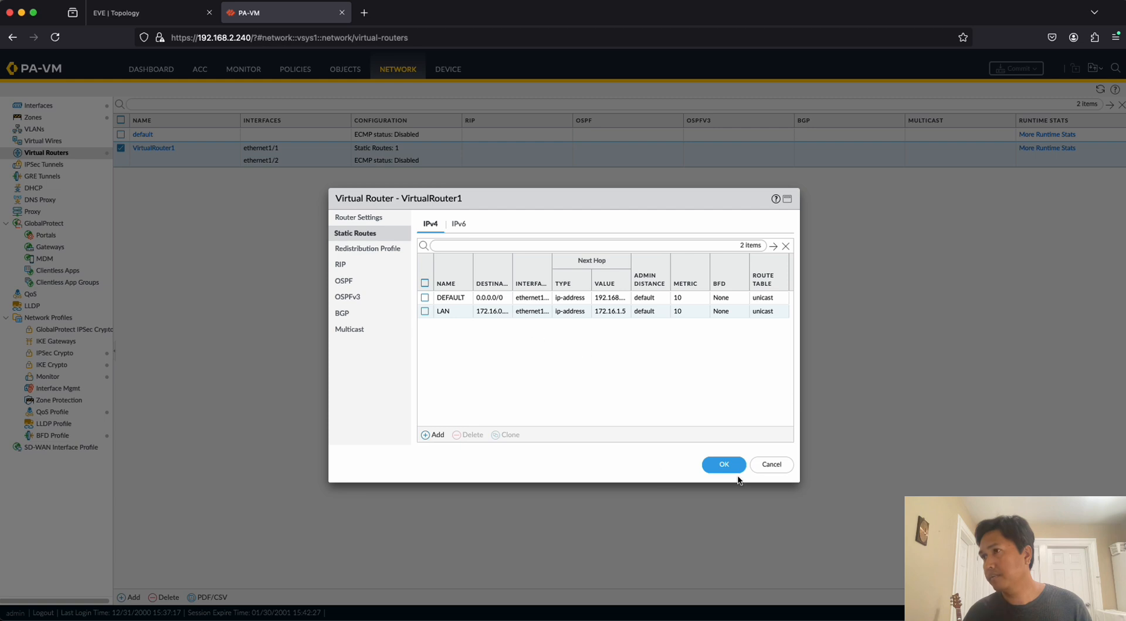
Save the VirtualRouter1 settings and commit all changes to the firewall.
click(730, 466)
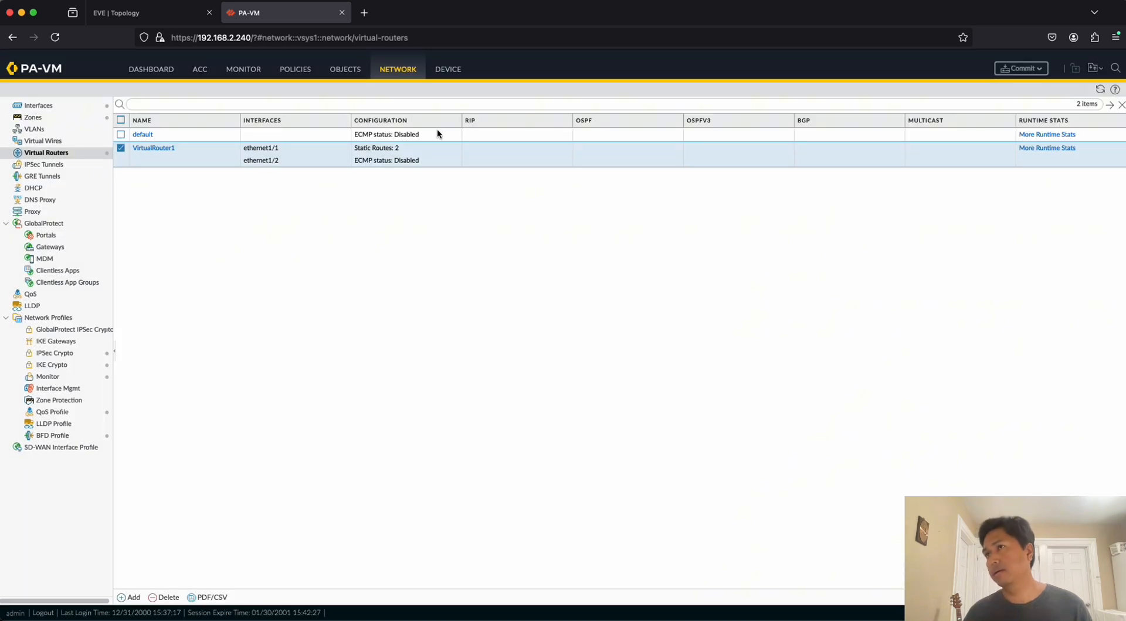
click(1021, 69)
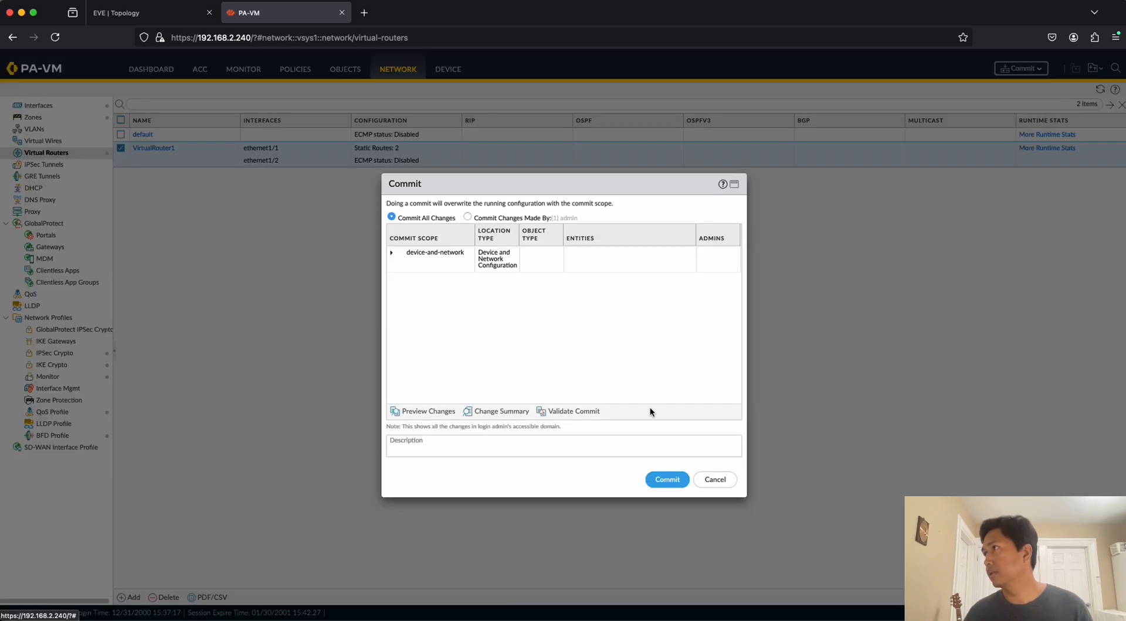
click(668, 484)
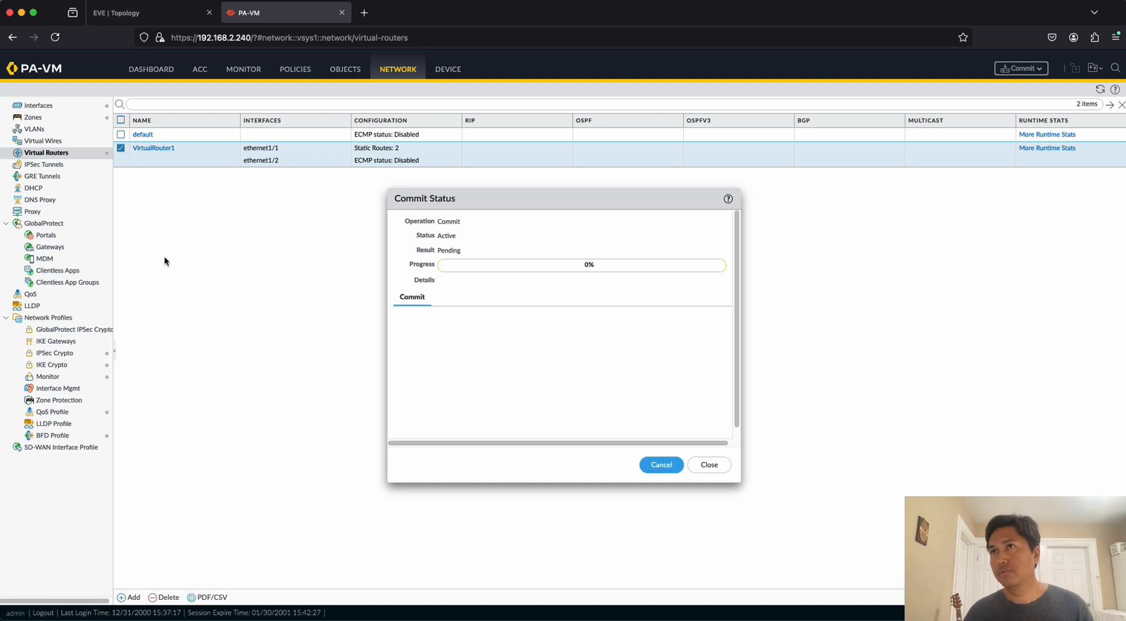
Move the Commit Status dialog lower so it stays in view beside the C1 terminal window.
key(super+Tab)
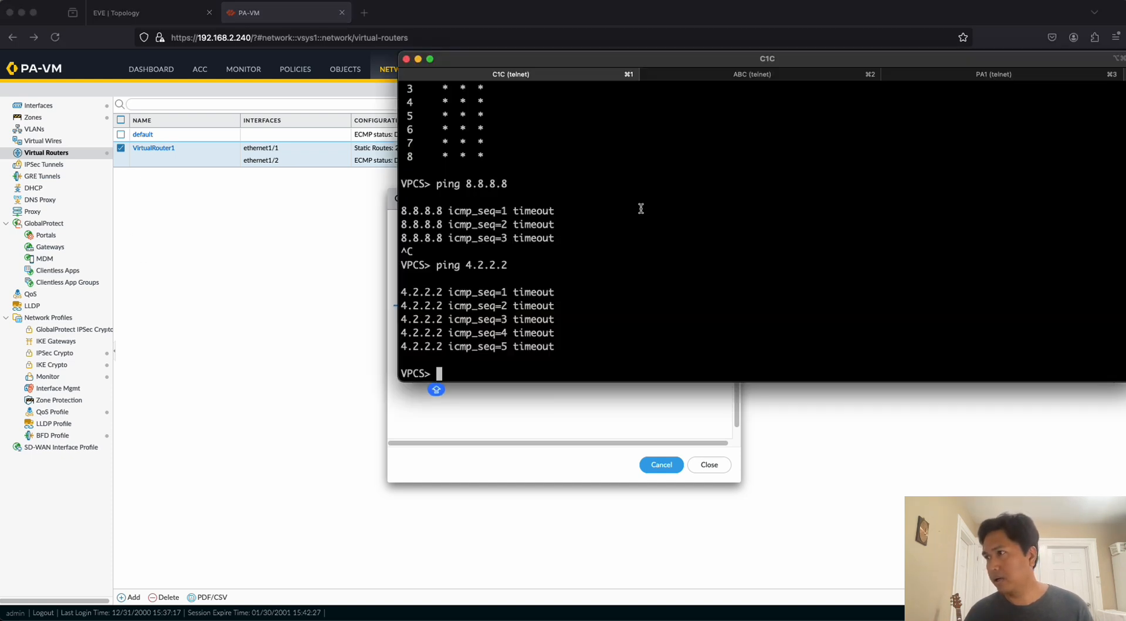
click(519, 418)
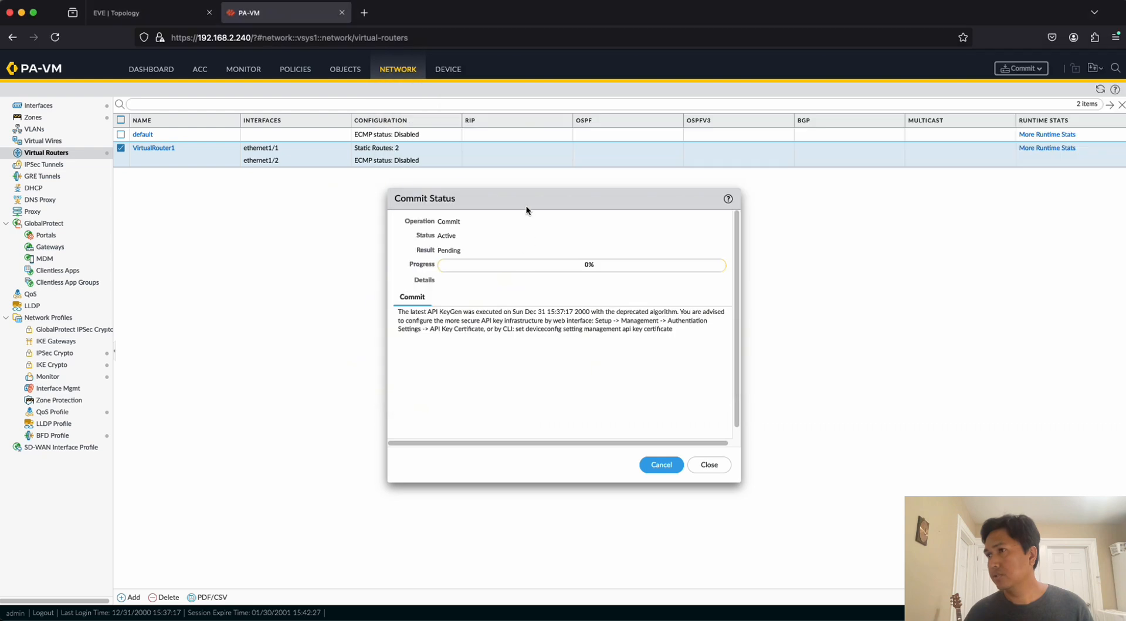
drag(526, 199, 465, 301)
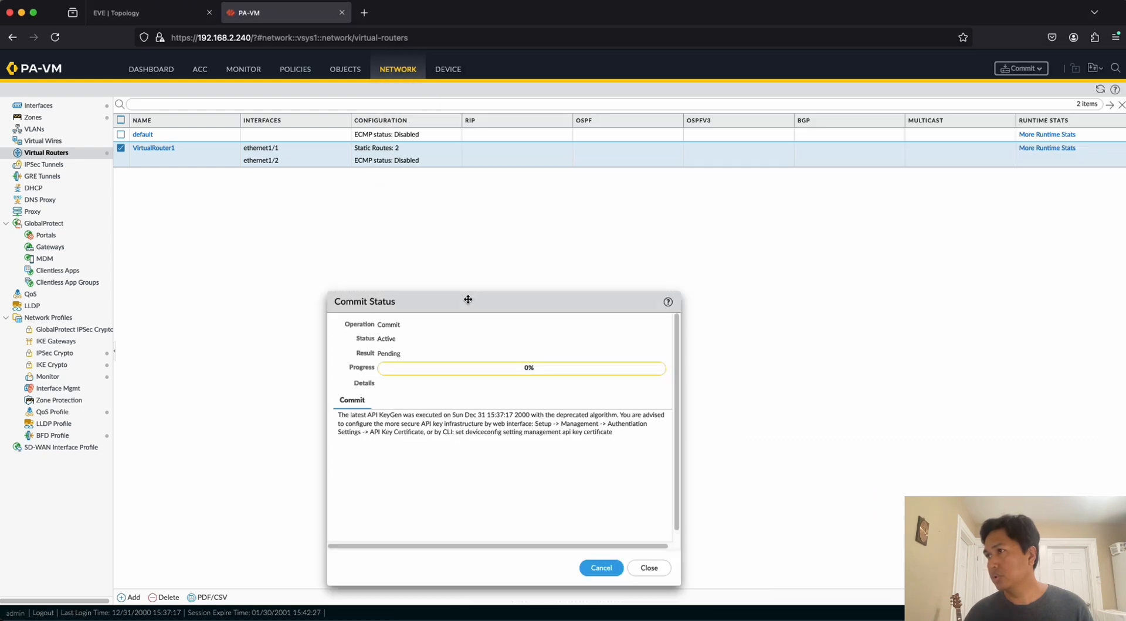
Switch to the C1 terminal and repeat the ping to 4.2.2.2.
key(super+Tab)
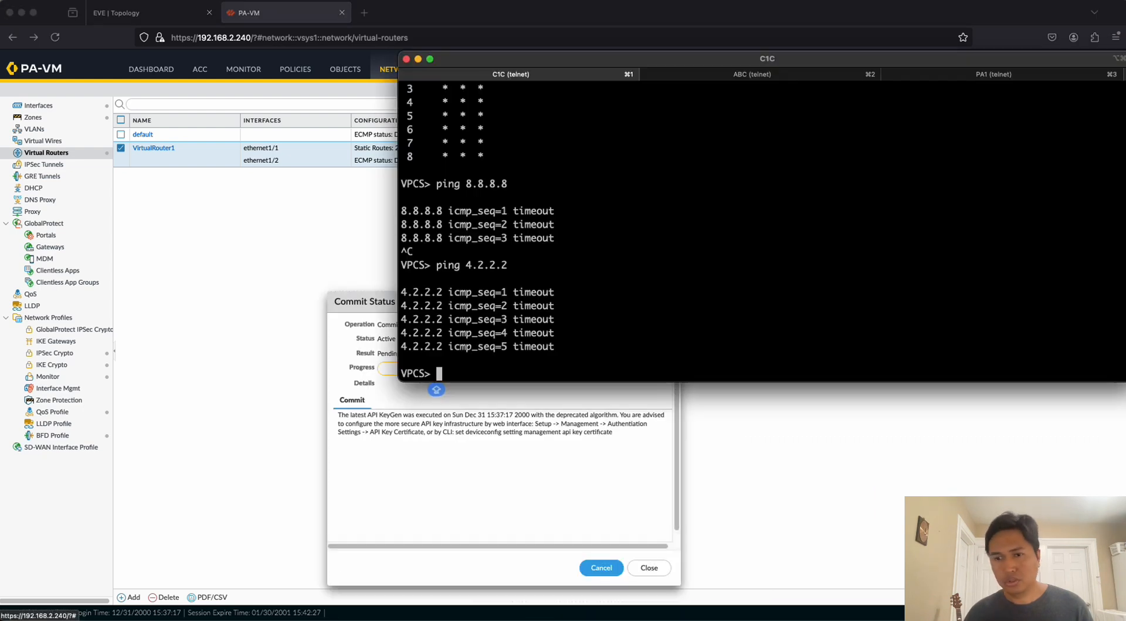
key(Up)
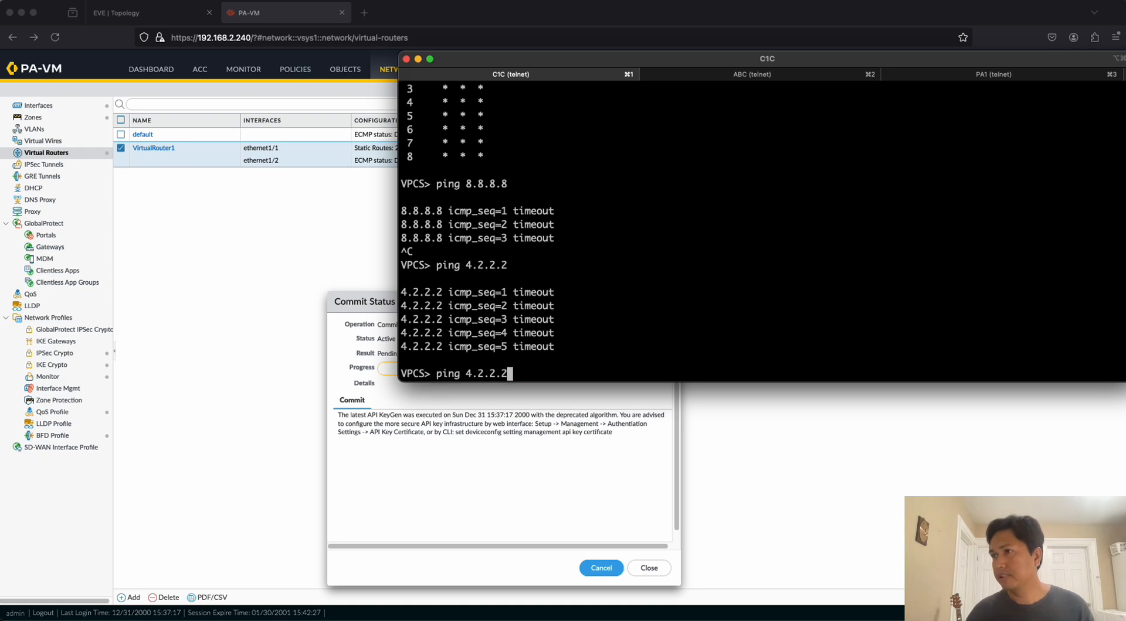
key(Caps_Lock)
key(Return)
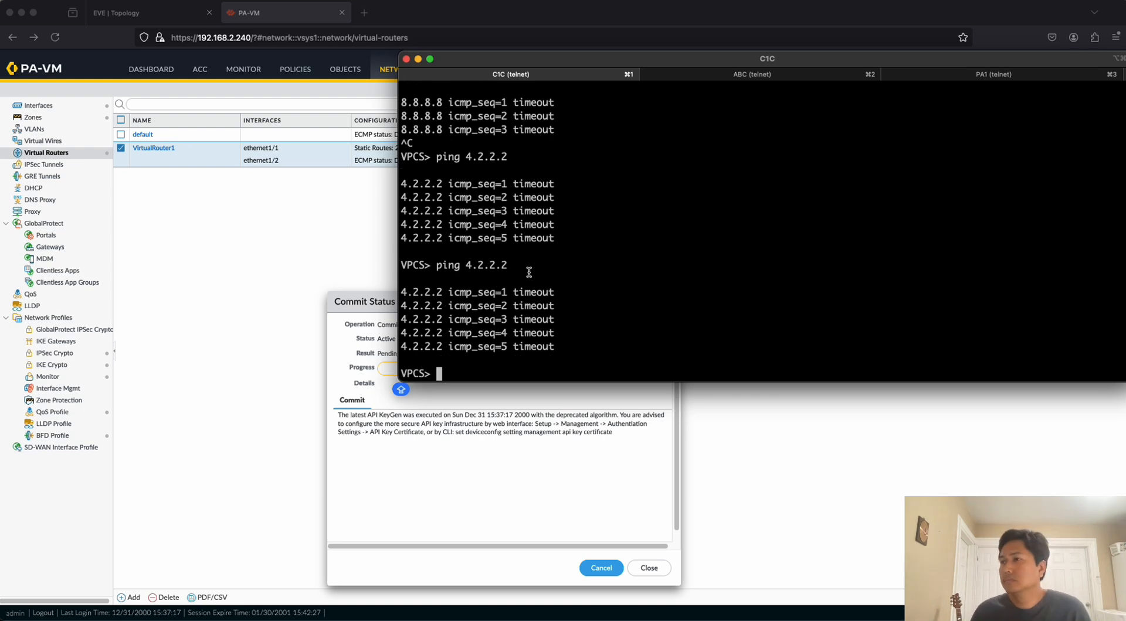
key(Up)
text(-T)
key(Return)
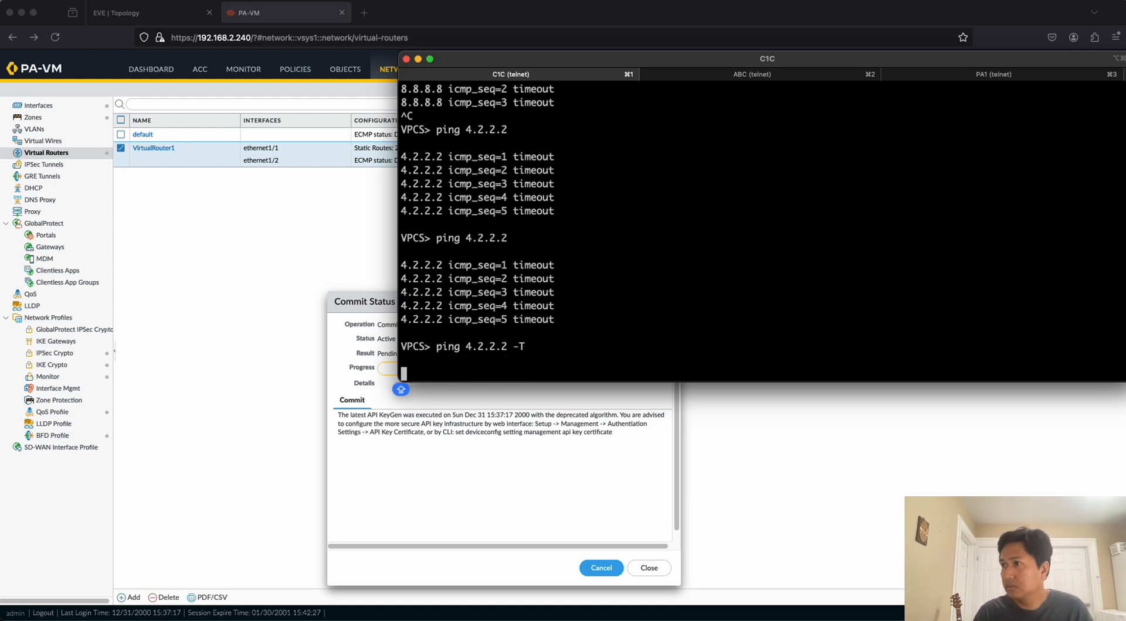
key(ctrl+c)
Run a continuous ping to 4.2.2.2 from C1 with the -t option, and stop it once replies have been checked.
key(Up)
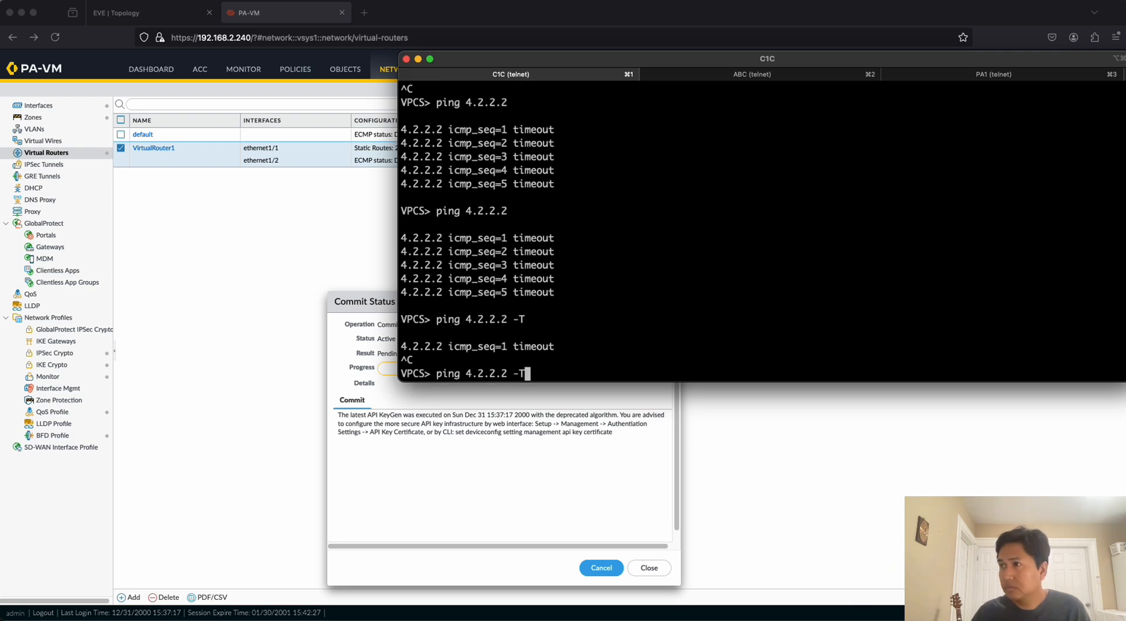
key(BackSpace)
text(T)
key(BackSpace)
text(t)
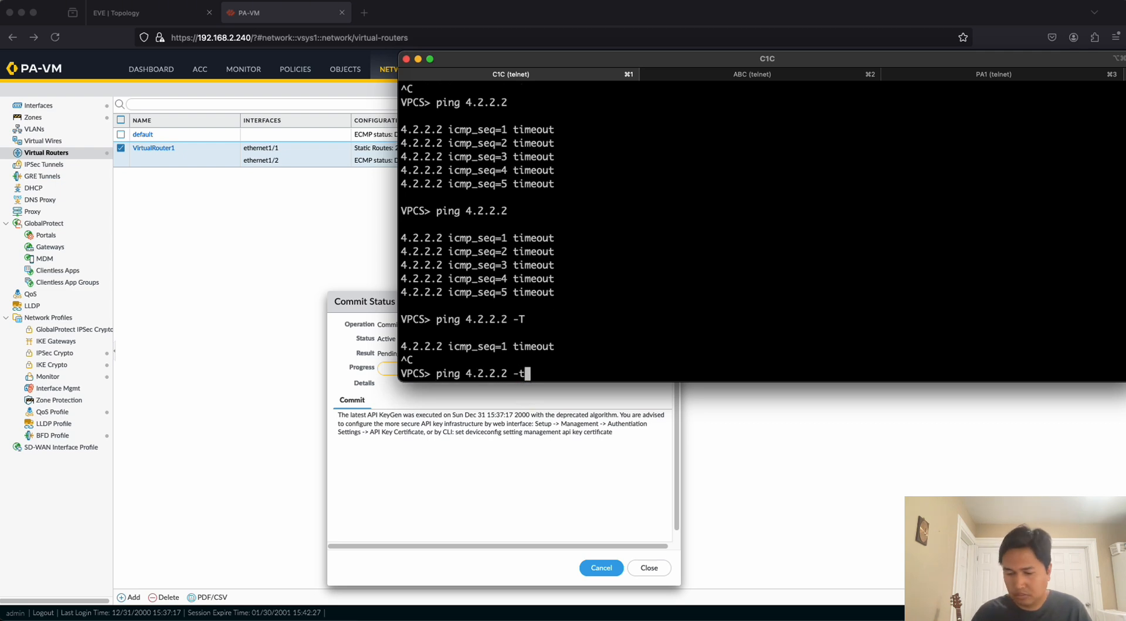
key(Return)
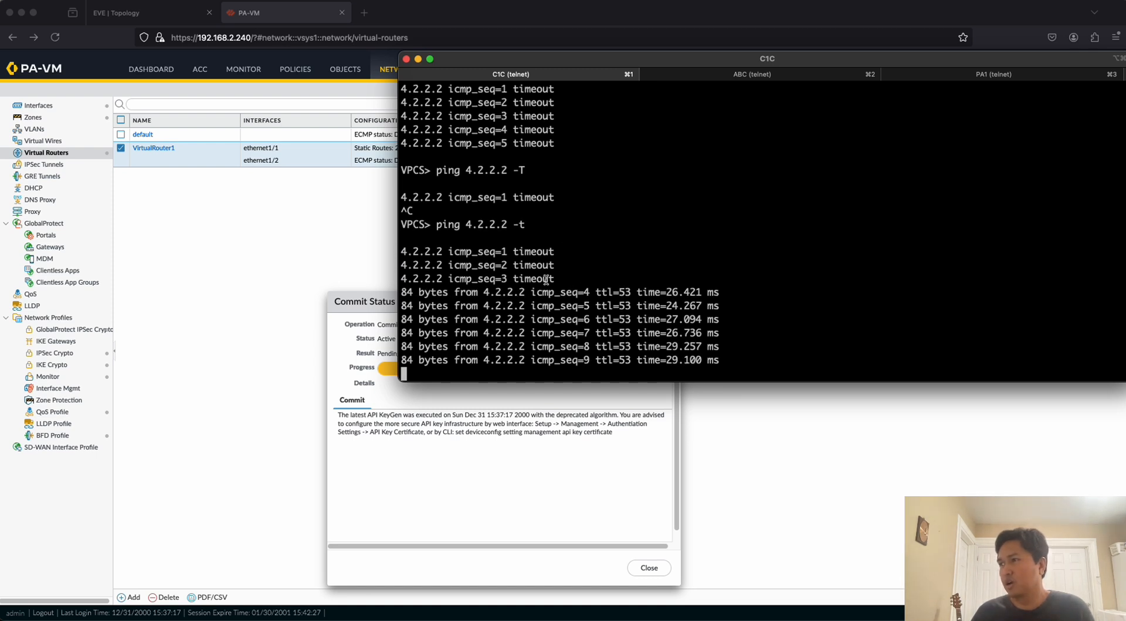
key(ctrl+c)
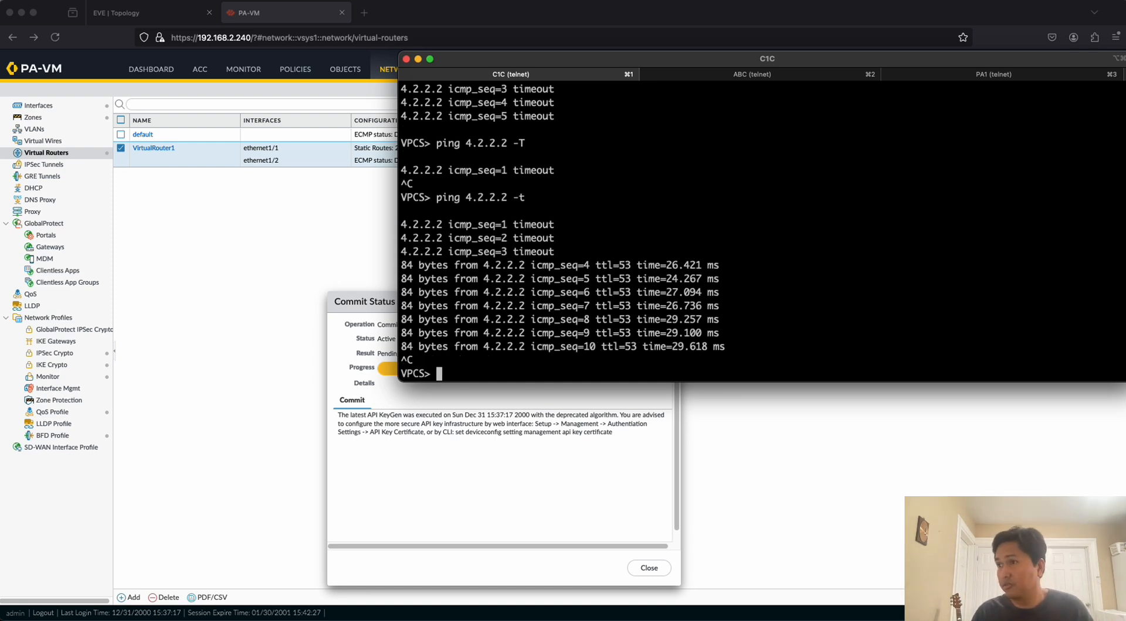
Ping 8.8.8.8 from C1, and return to the EVE topology in the browser.
text(ping 8.8.8.8)
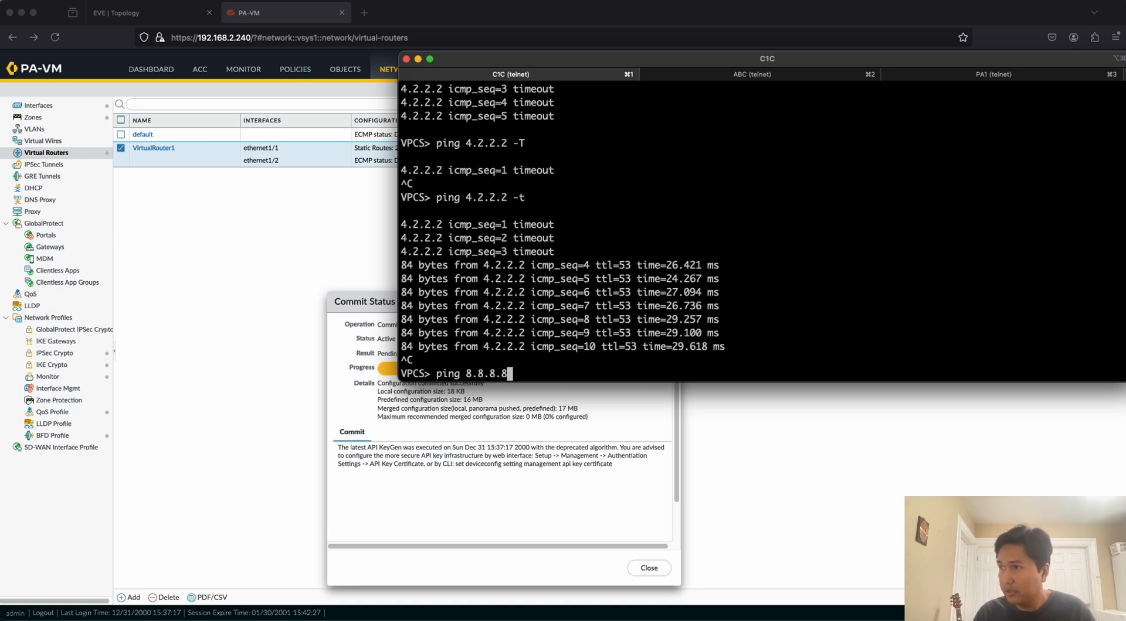
key(Return)
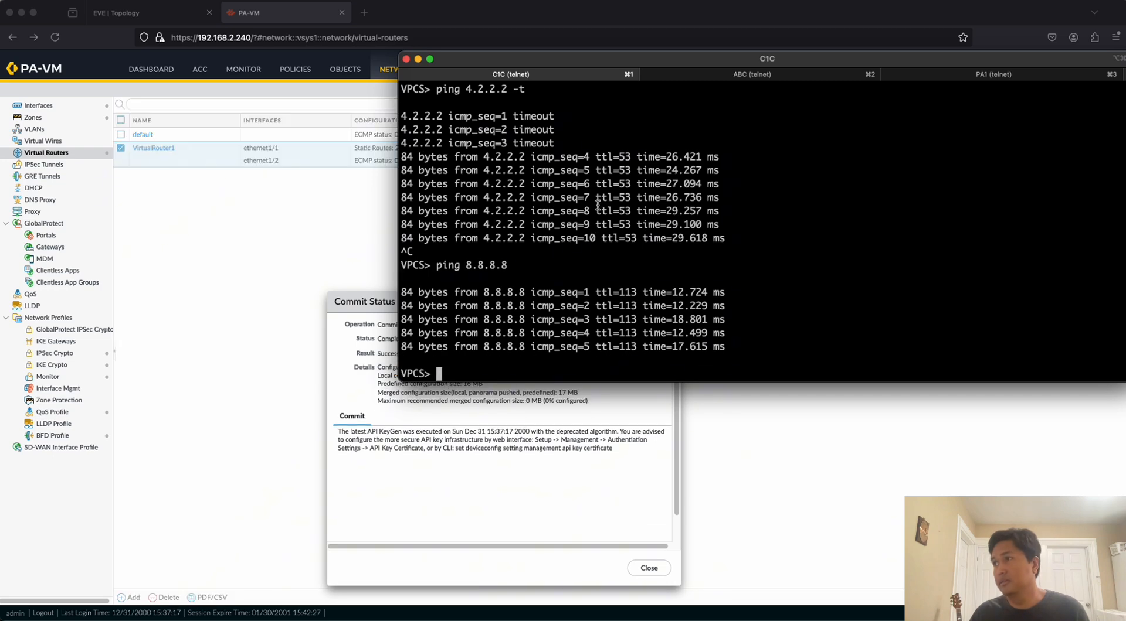
click(157, 16)
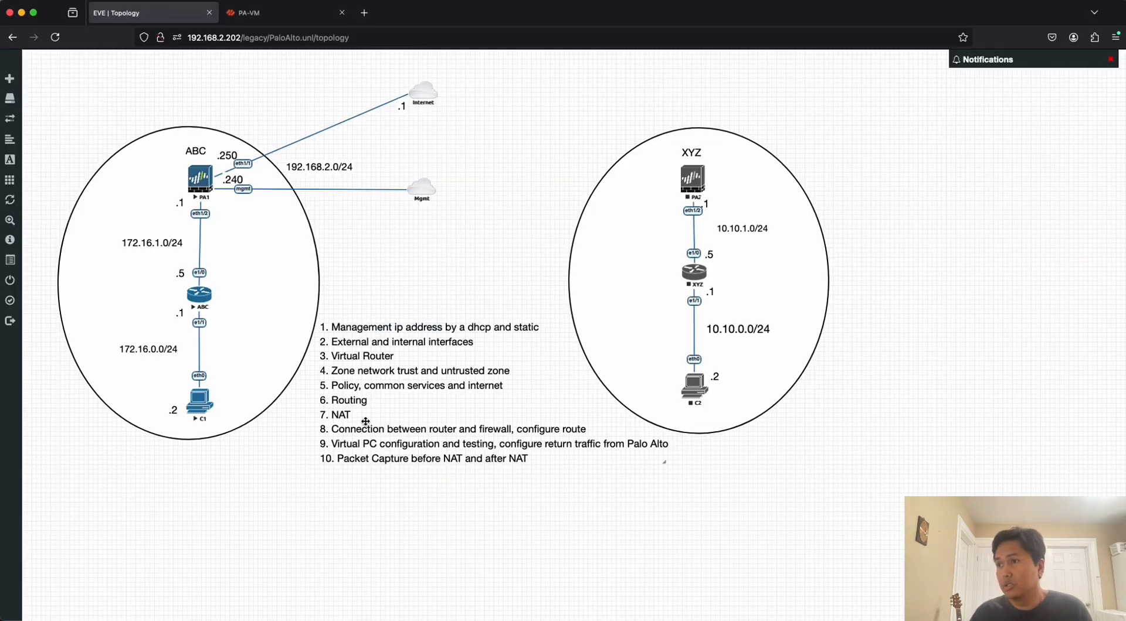
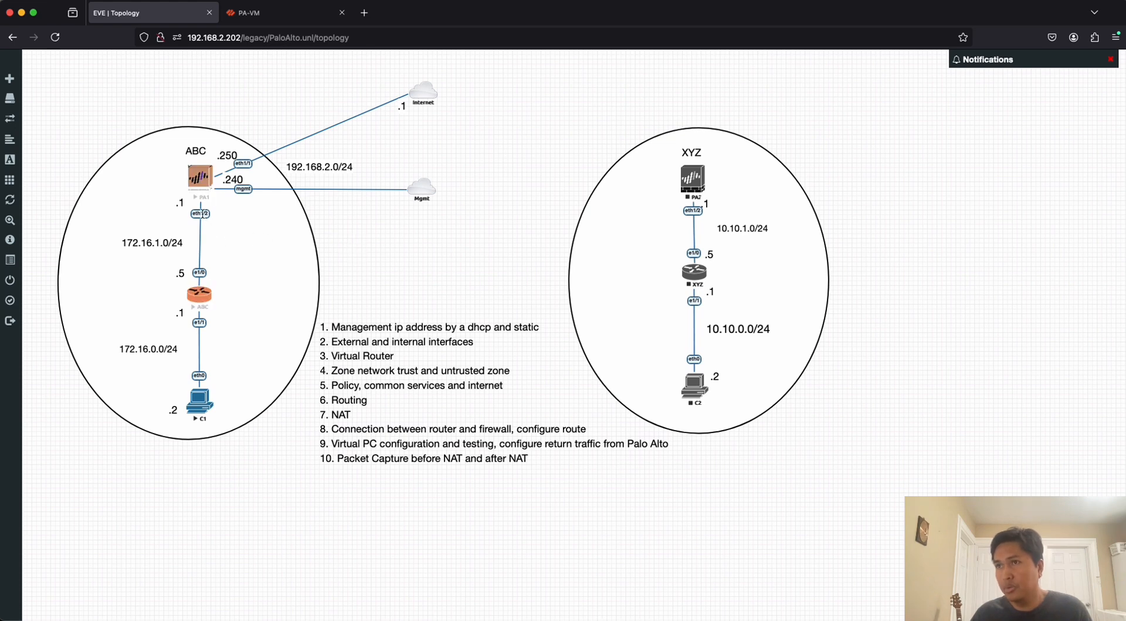
Start a packet capture on PA1's eth1/2 interface, open the downloaded RDP session and move its capture window higher.
click(204, 179)
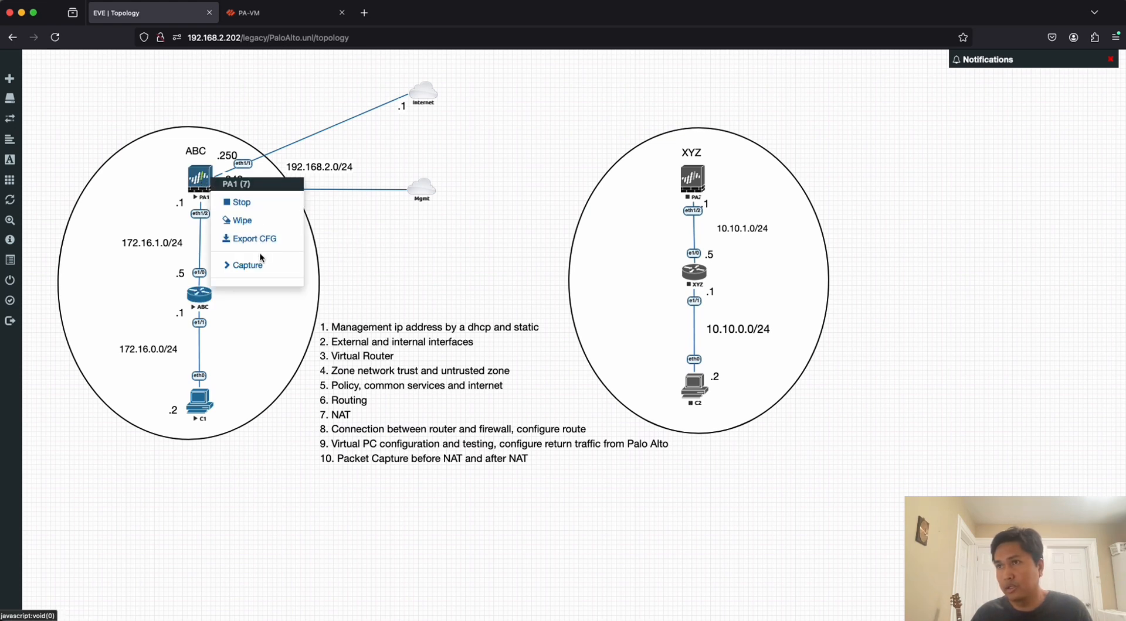
click(256, 268)
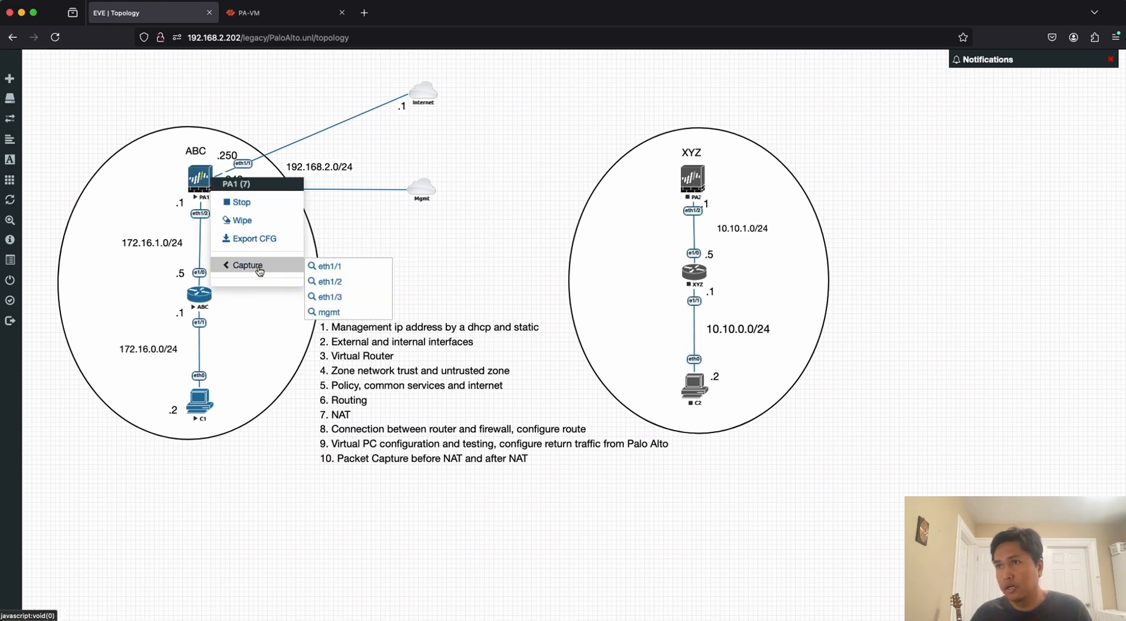
click(333, 286)
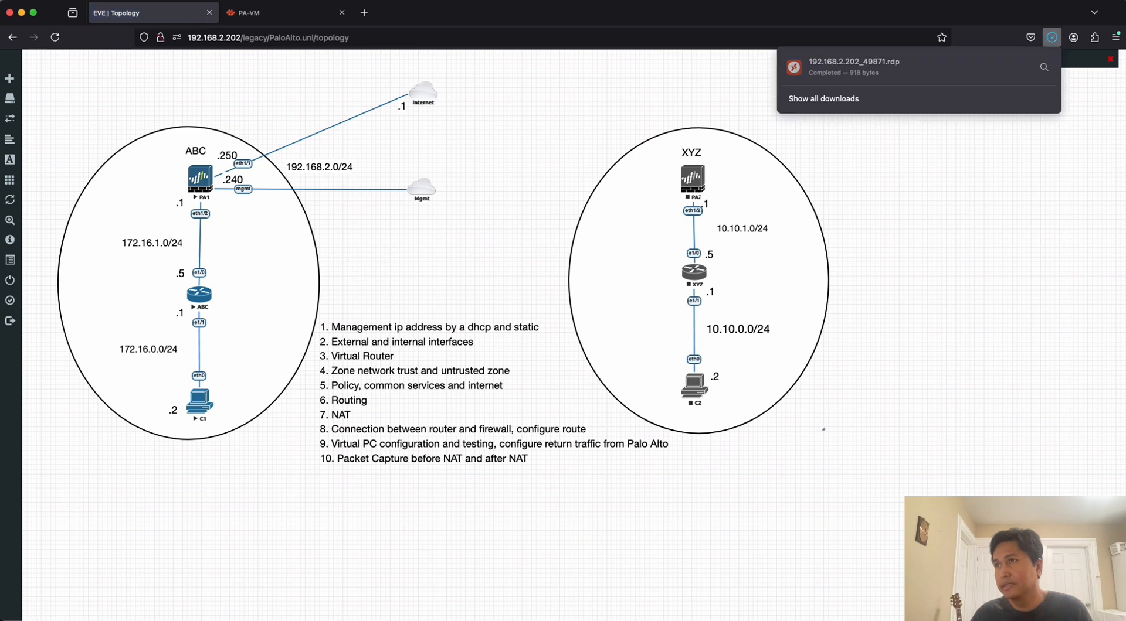
click(833, 68)
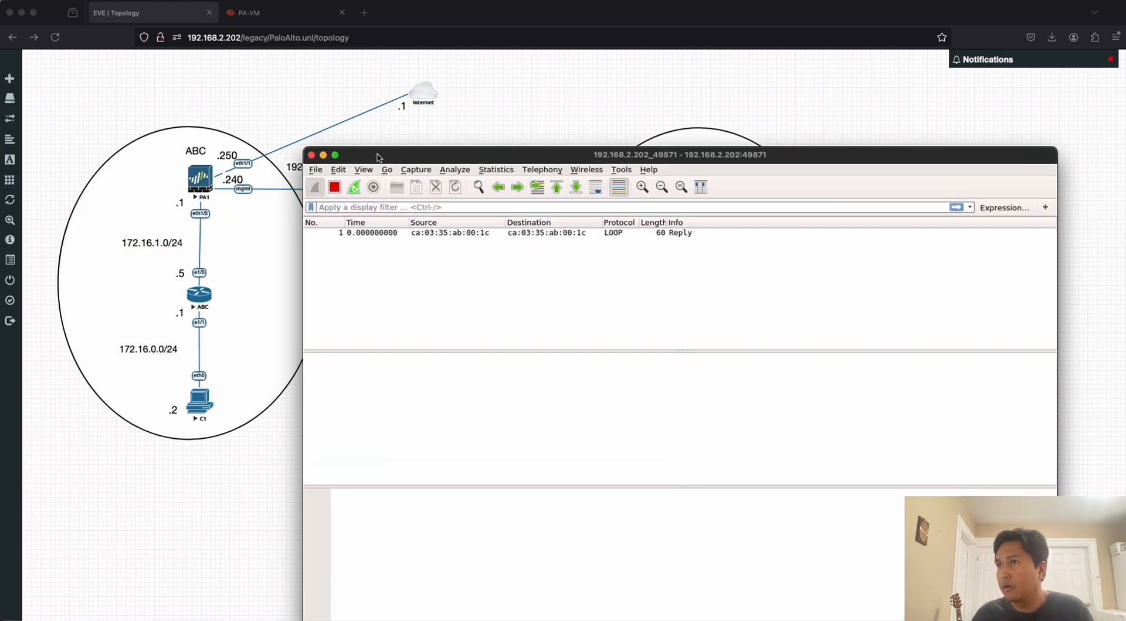
drag(378, 157, 339, 63)
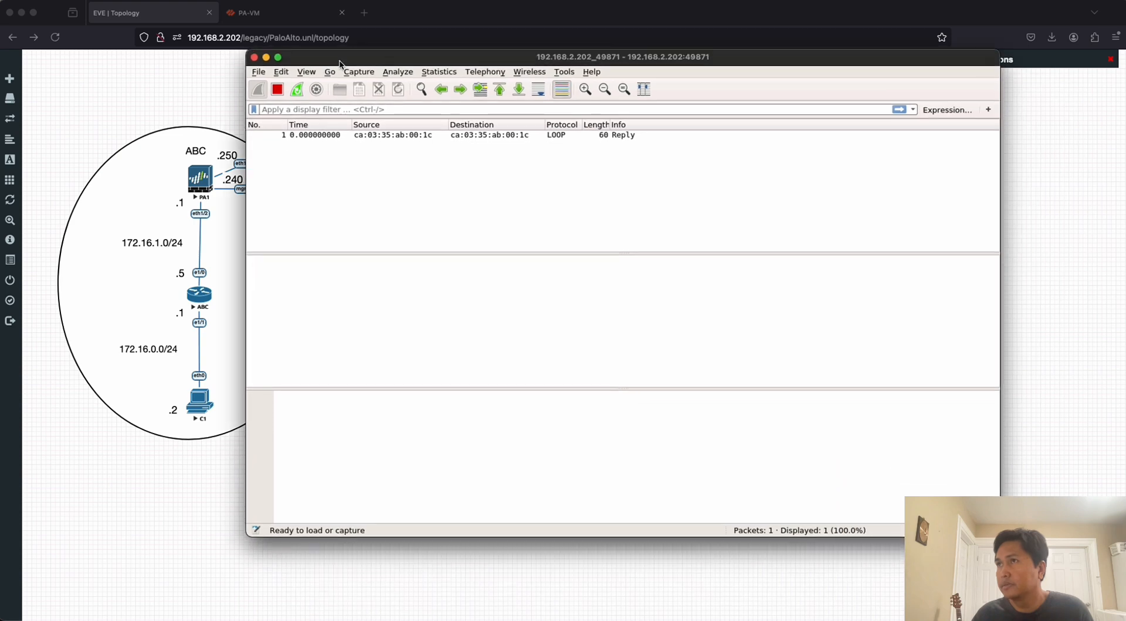
Start a second packet capture on PA1's eth1/1 interface and open its downloaded RDP session.
right_click(202, 180)
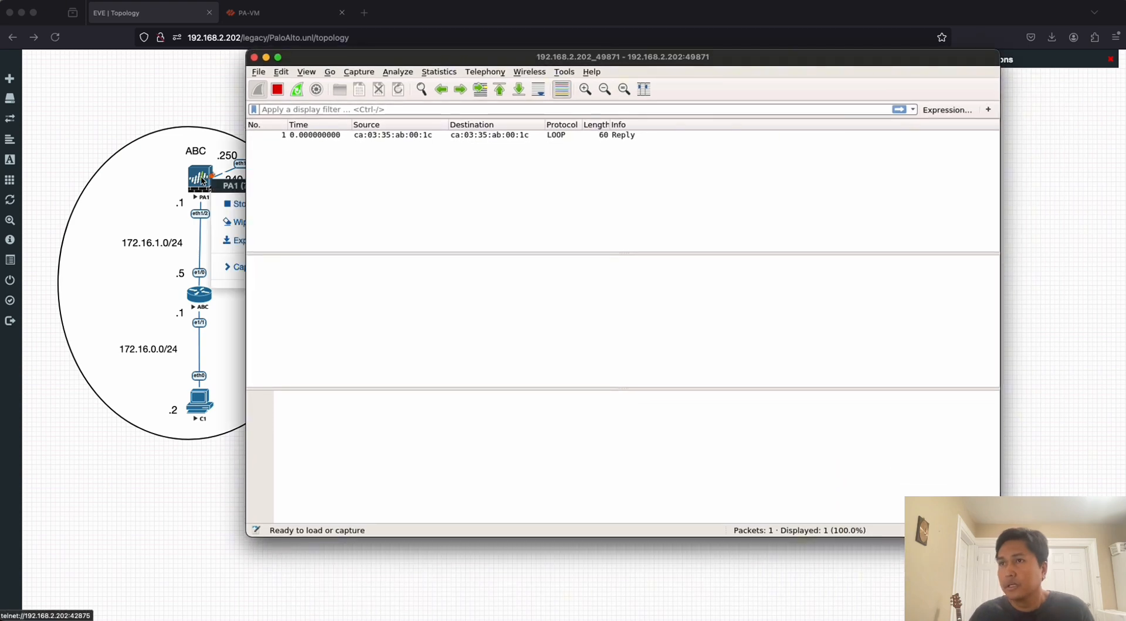
click(201, 179)
right_click(201, 179)
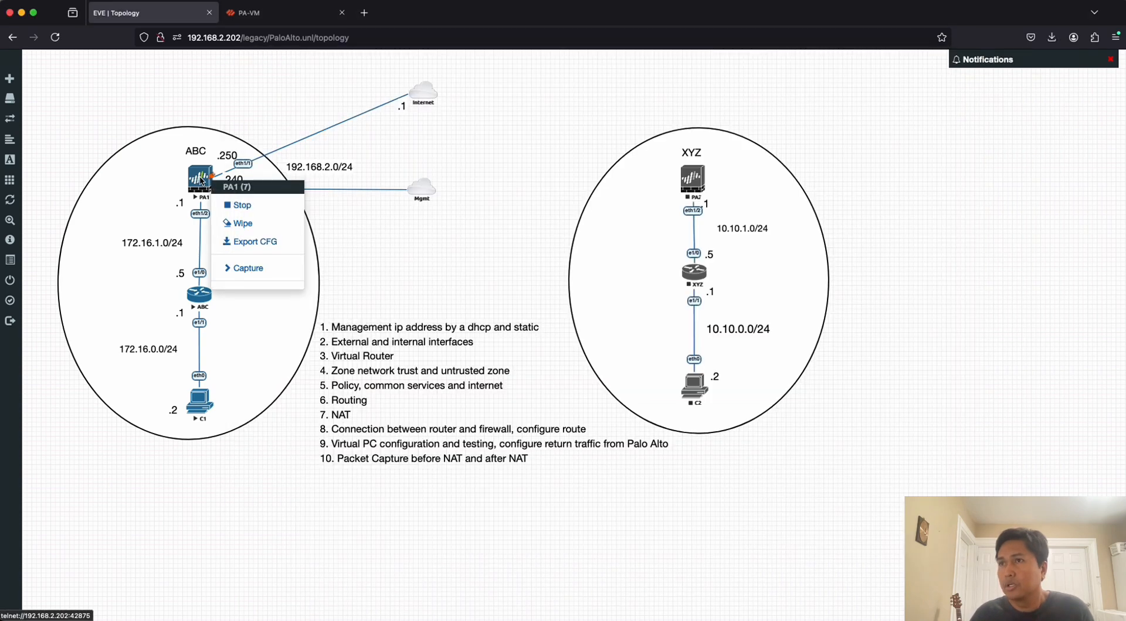
click(248, 268)
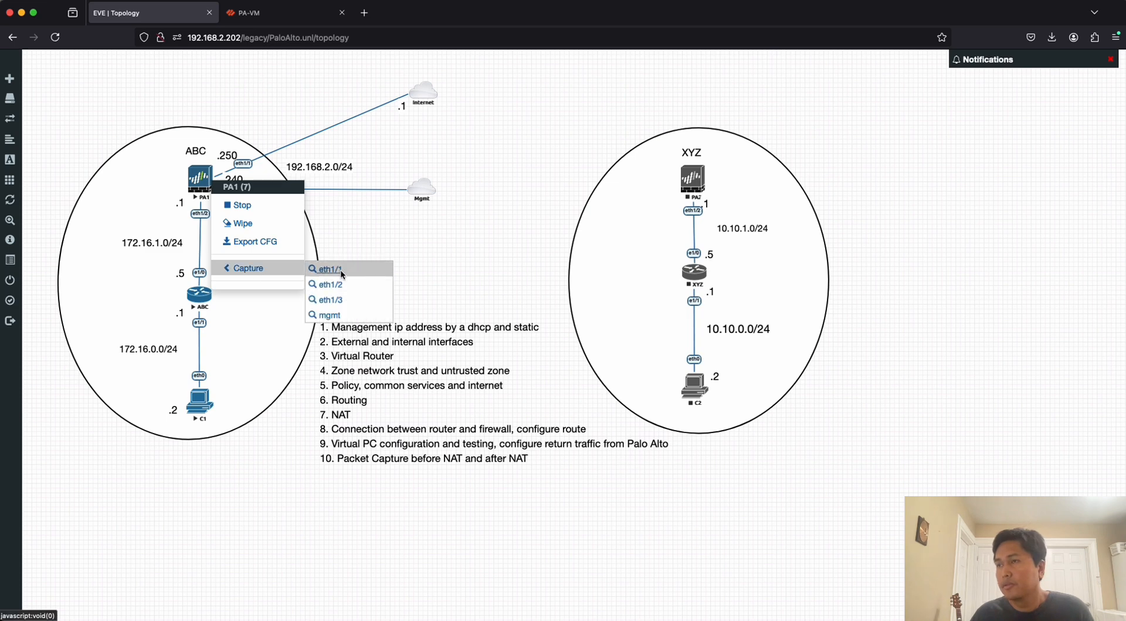
click(342, 272)
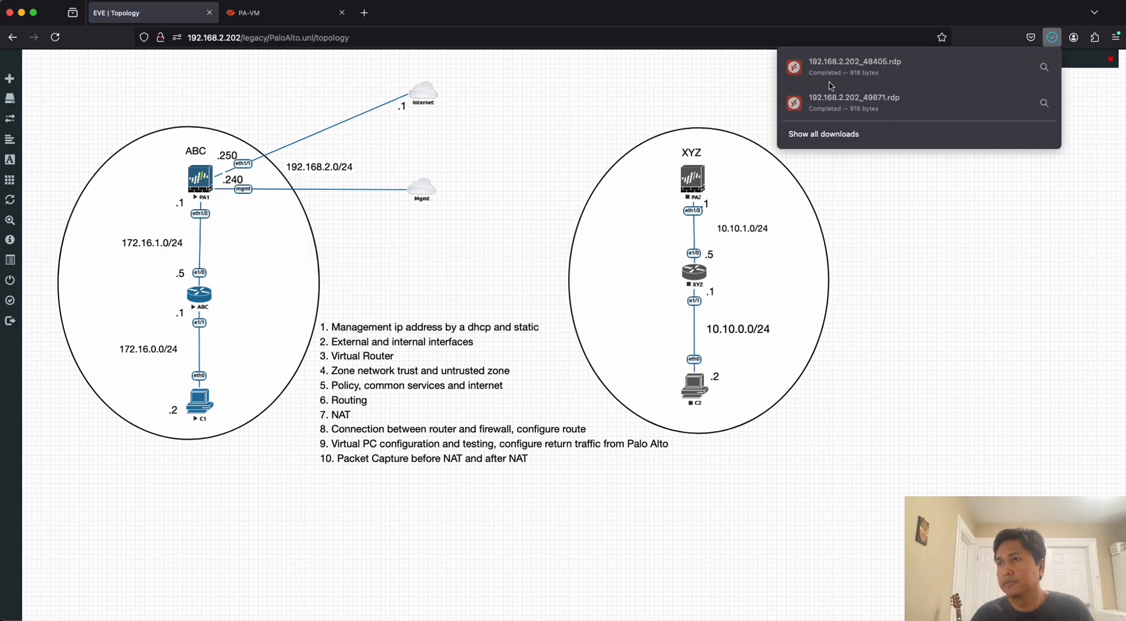
click(849, 68)
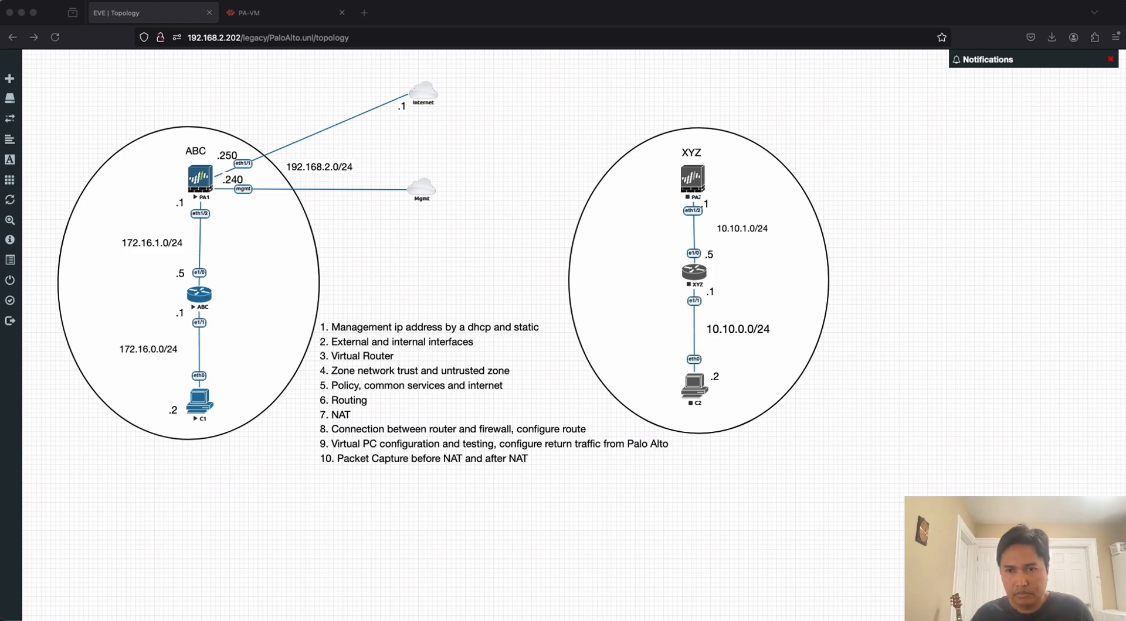
Arrange the two capture windows so the eth1/2 capture sits just below the filter bar and first packets of the eth1/1 capture.
key(ctrl+Up)
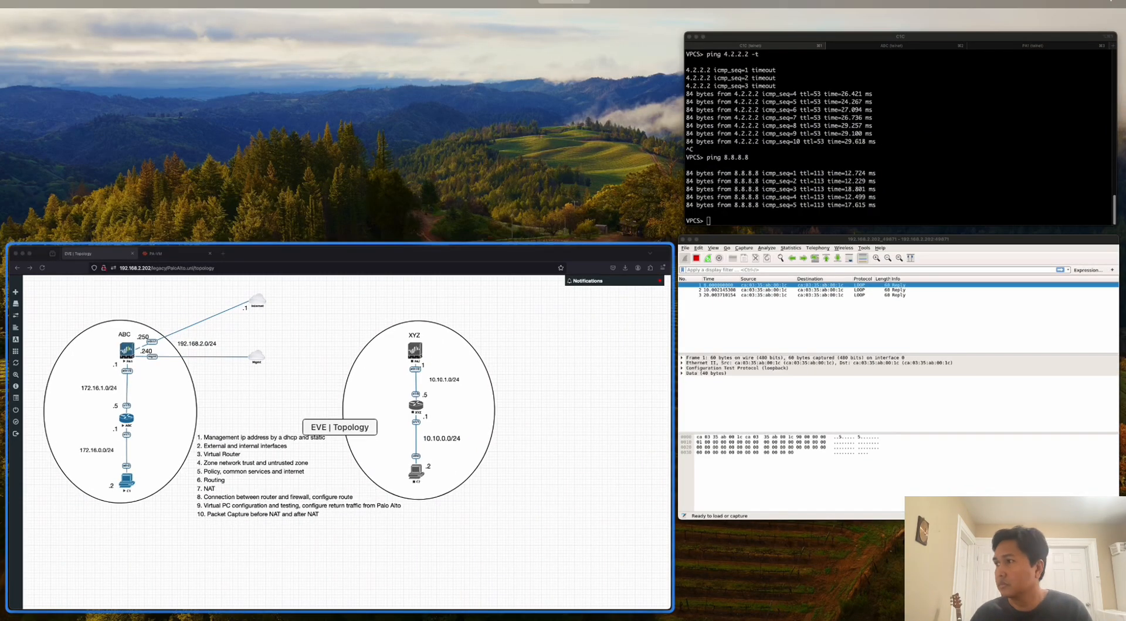
key(ctrl+Up)
drag(0, 138, 781, 34)
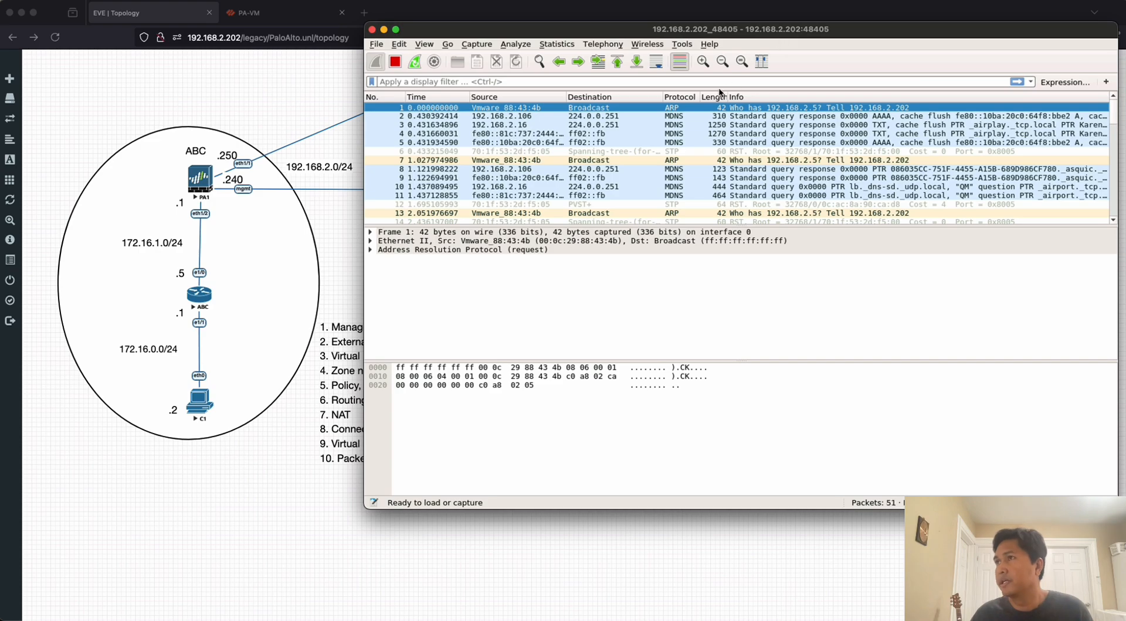
key(ctrl+Up)
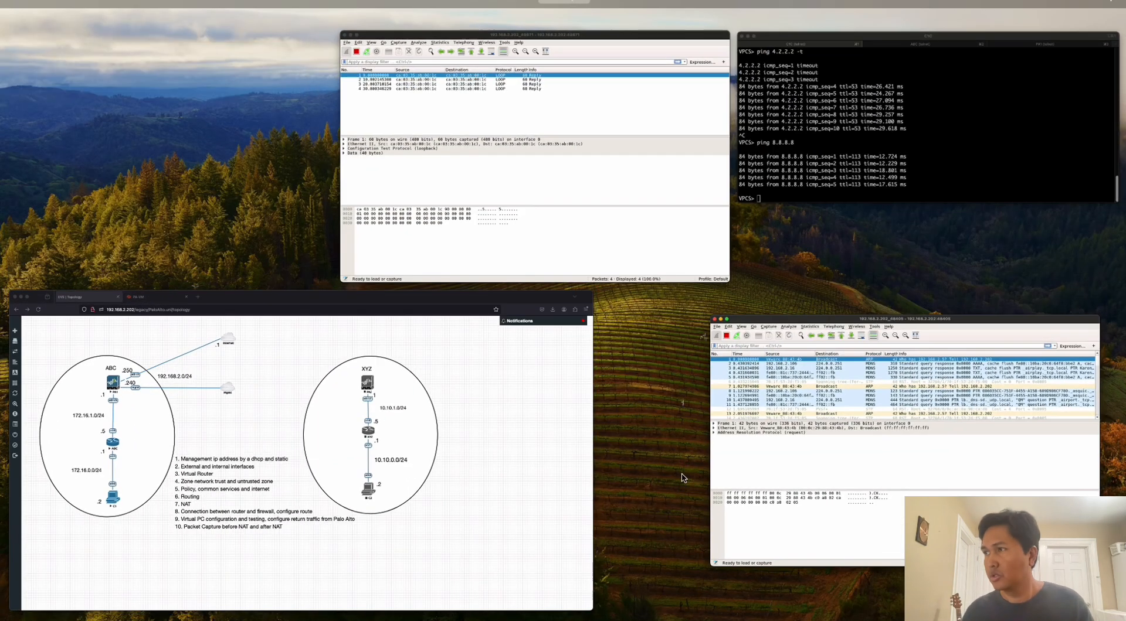
click(643, 246)
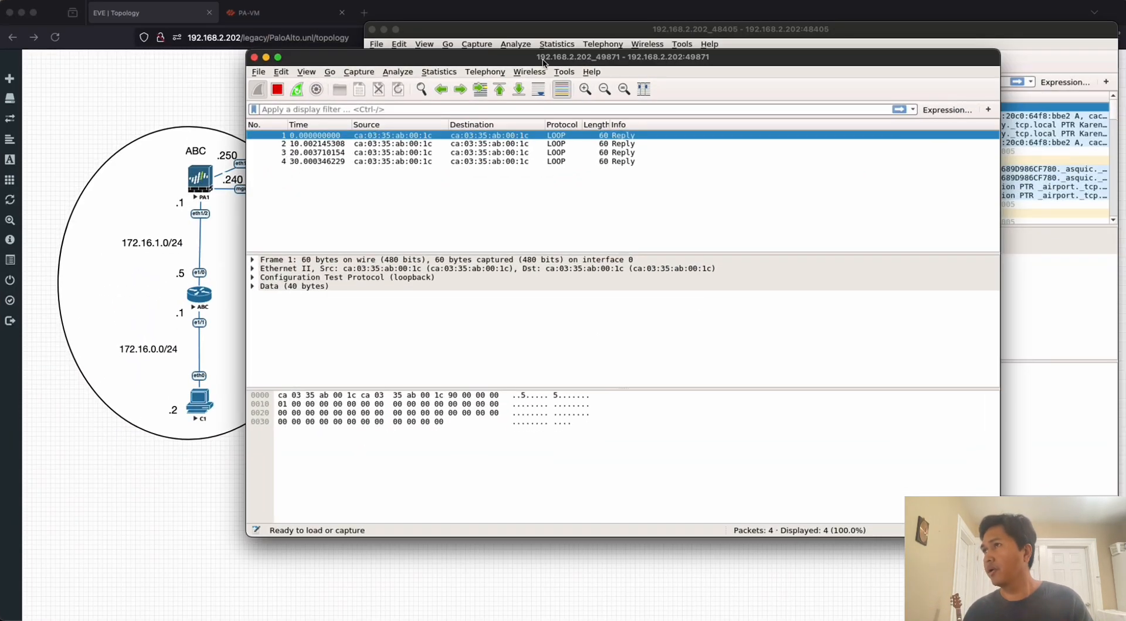
drag(545, 58, 675, 161)
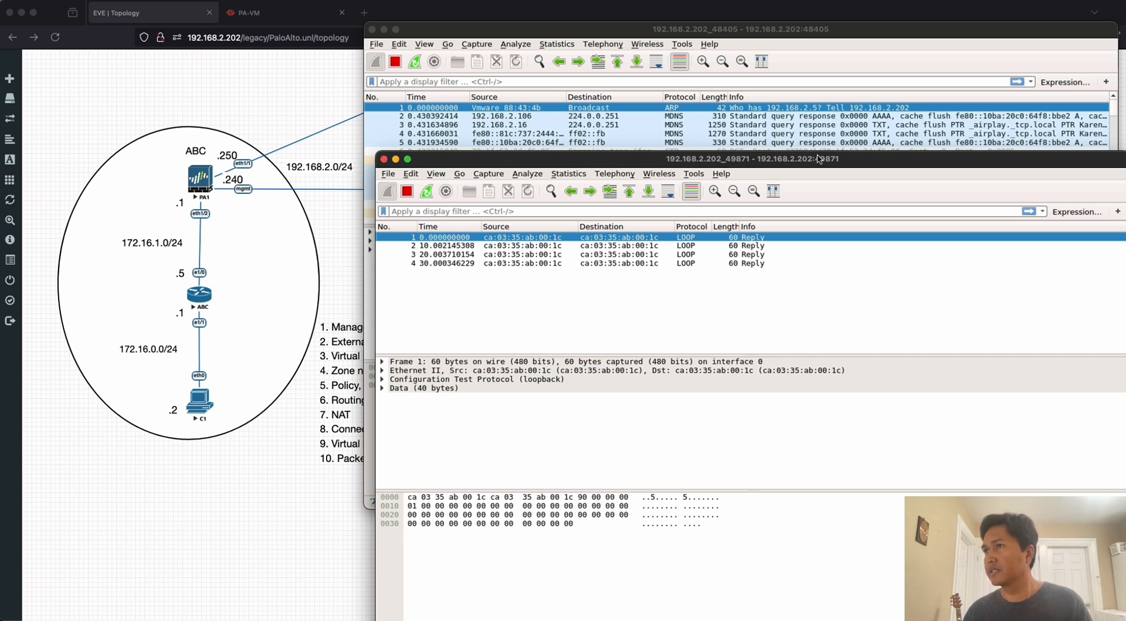
drag(819, 159, 693, 71)
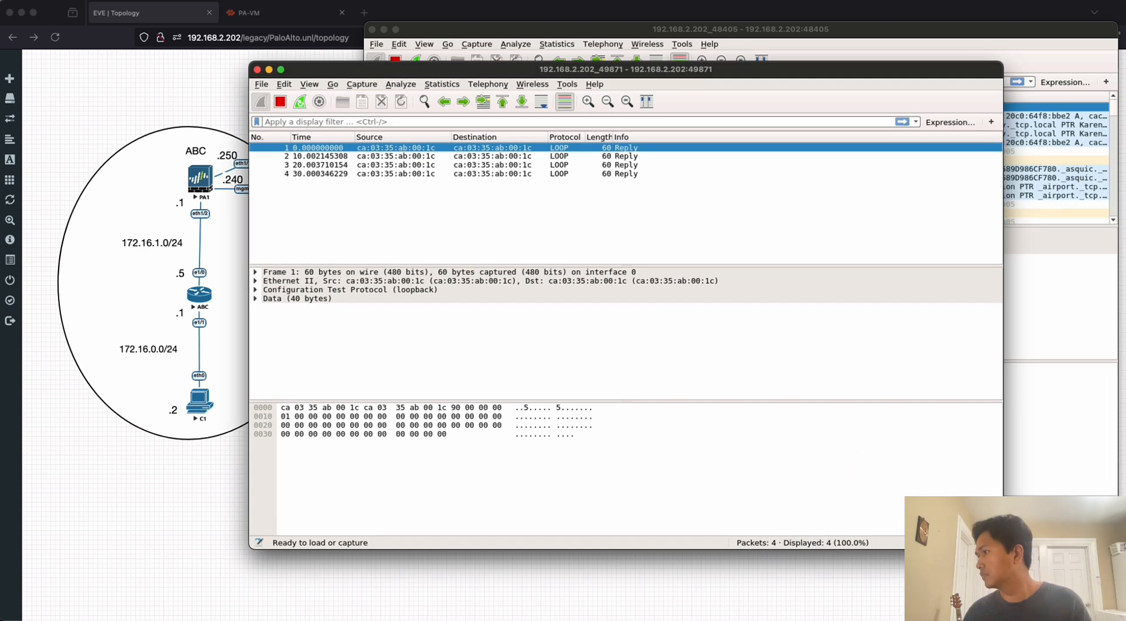
mouse_move(1003, 549)
mouse_down()
mouse_move(924, 530)
mouse_move(938, 583)
mouse_move(1002, 549)
mouse_up()
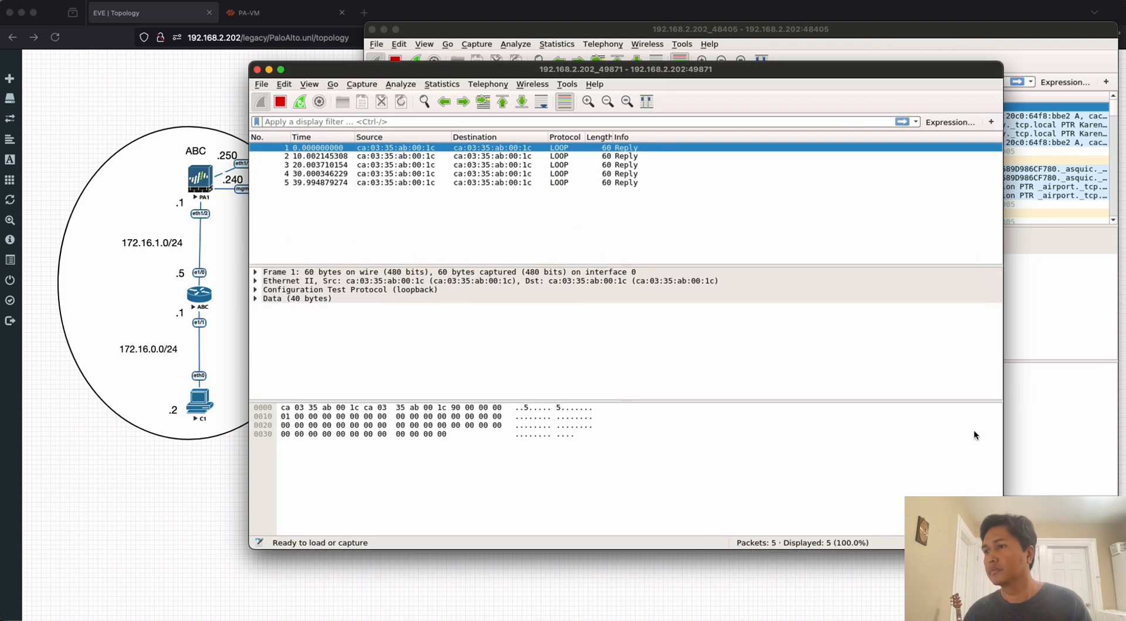
drag(615, 68, 675, 79)
drag(635, 36, 334, 25)
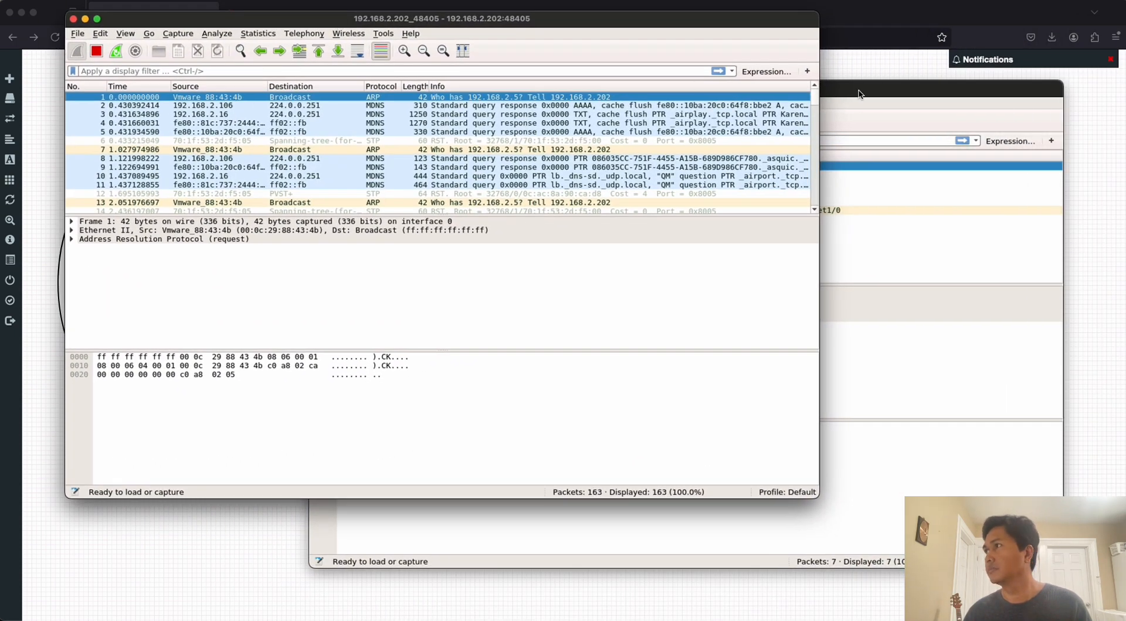
drag(859, 93, 616, 127)
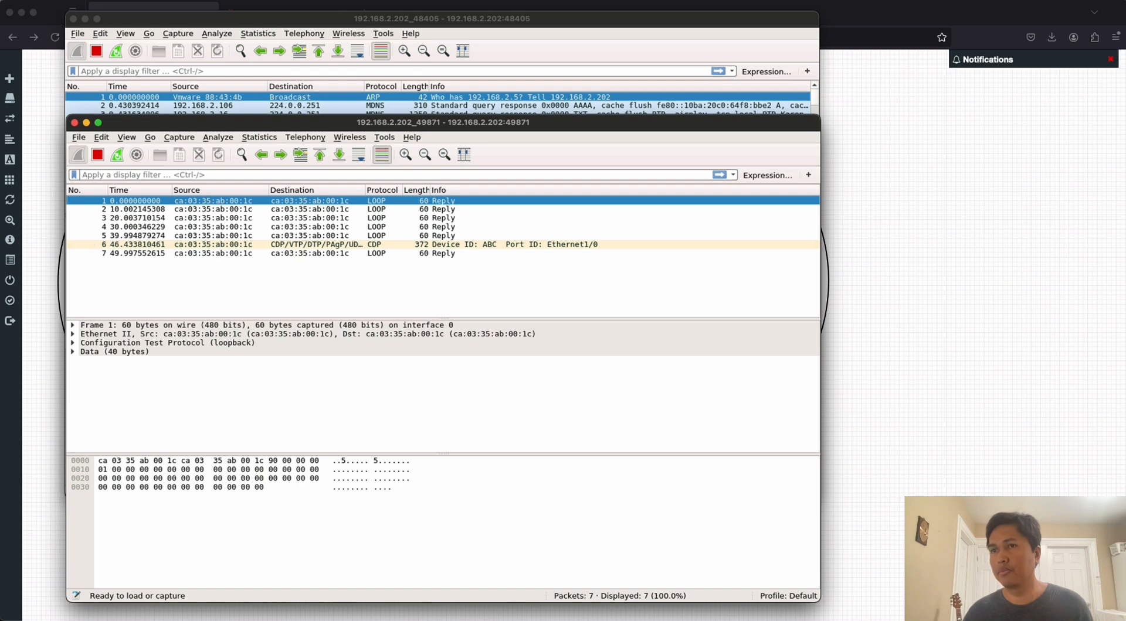
Switch to the C1 terminal and ping 1.1.1.1.
key(super+Tab)
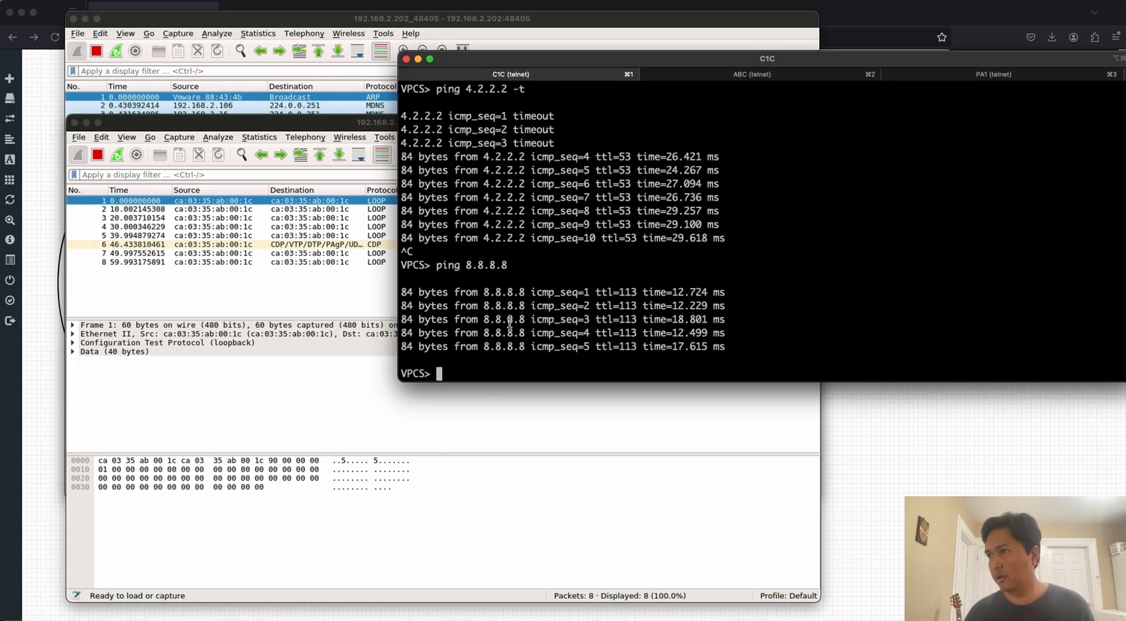
key(Up)
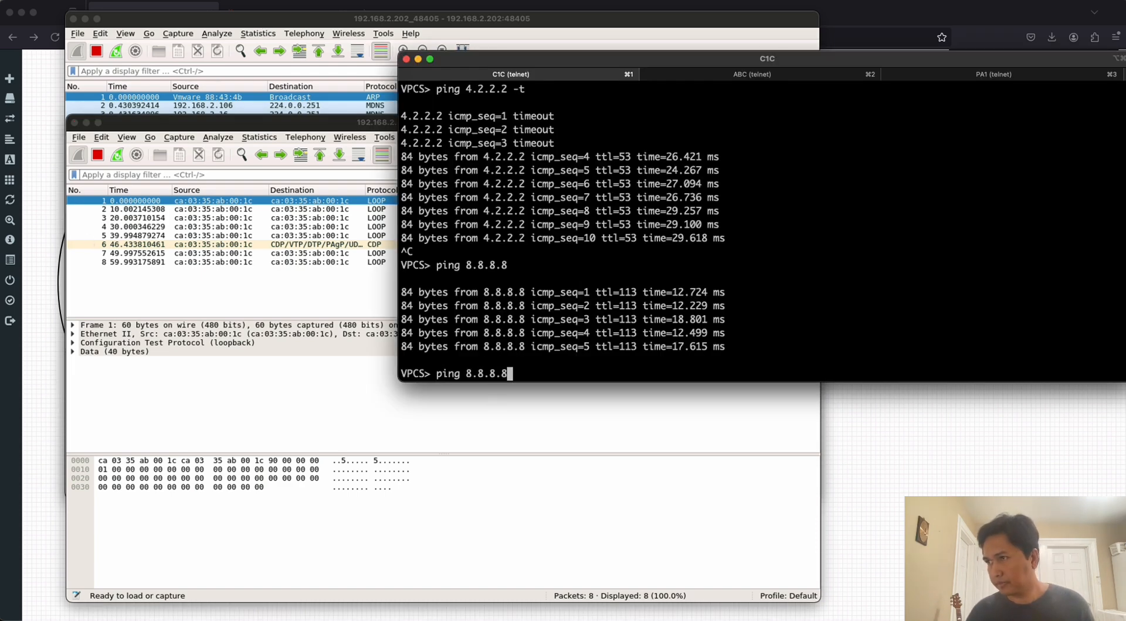
key(BackSpace)
key(BackSpace)
key(BackSpace)
key(BackSpace)
key(BackSpace)
key(BackSpace)
key(BackSpace)
key(BackSpace)
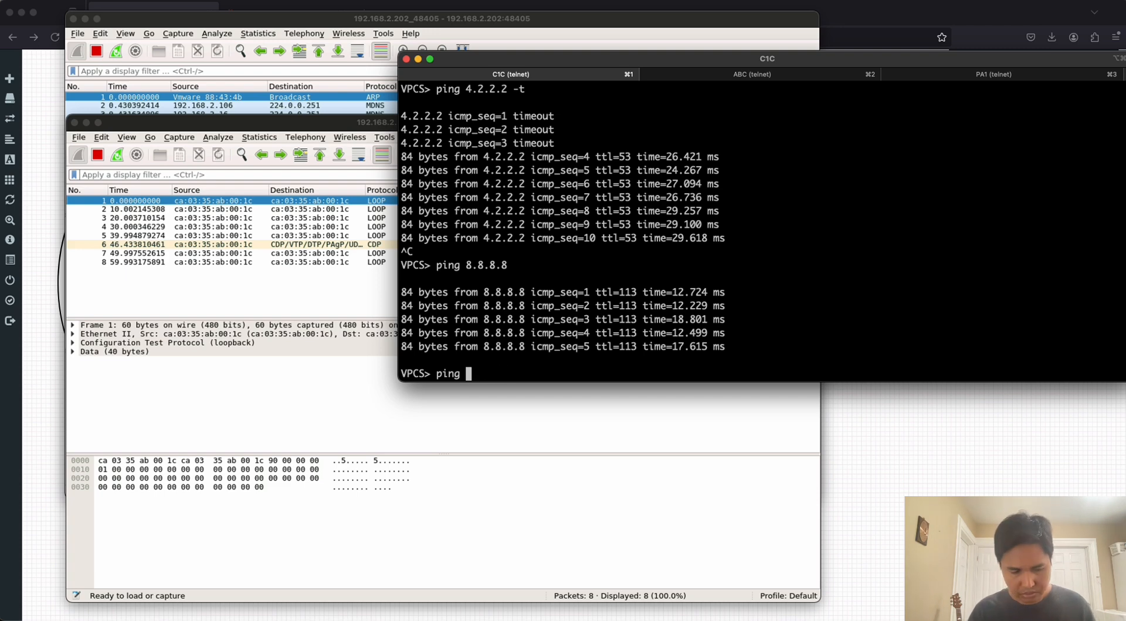
text(1.1.1.1)
key(Return)
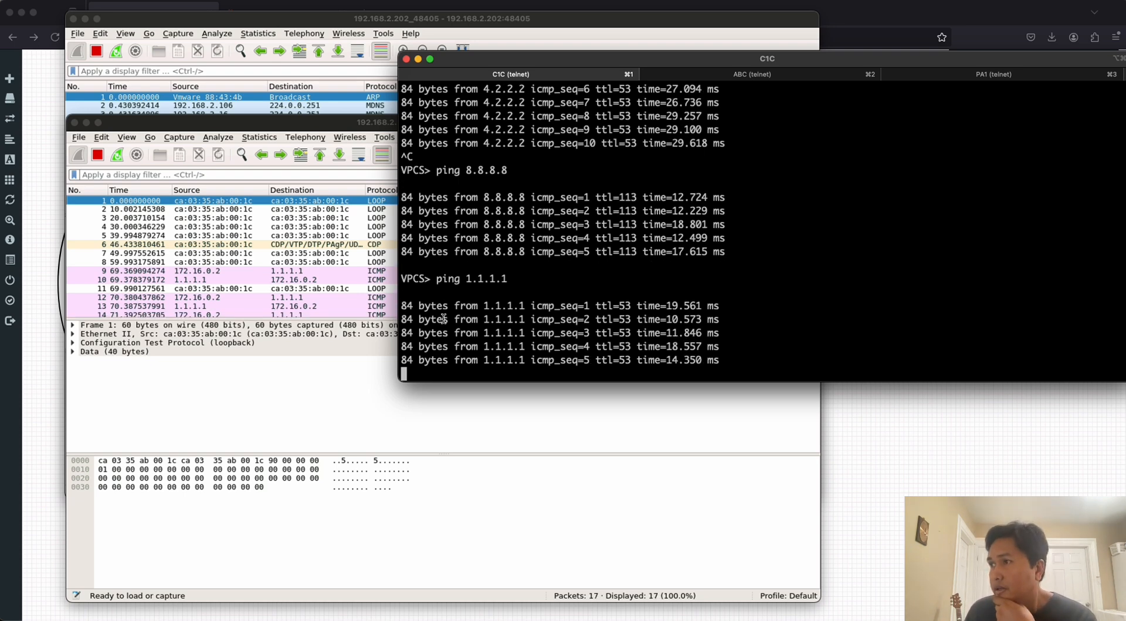
Examine the first ping request to 1.1.1.1 in the eth1/2 capture, and look through the eth1/1 capture for the matching traffic.
click(206, 272)
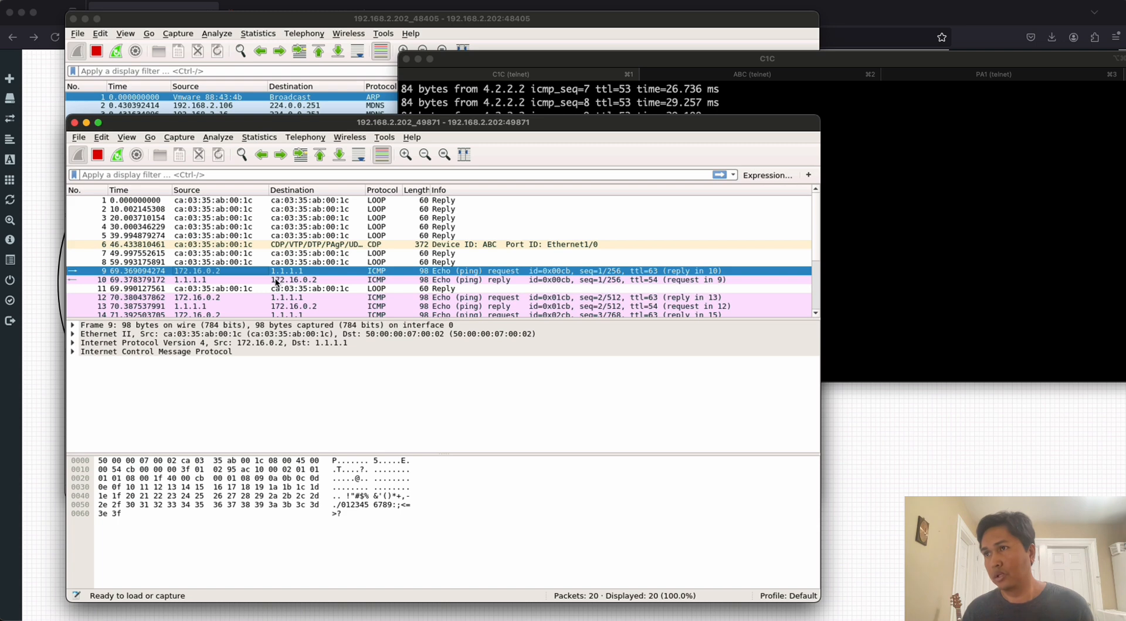
click(245, 25)
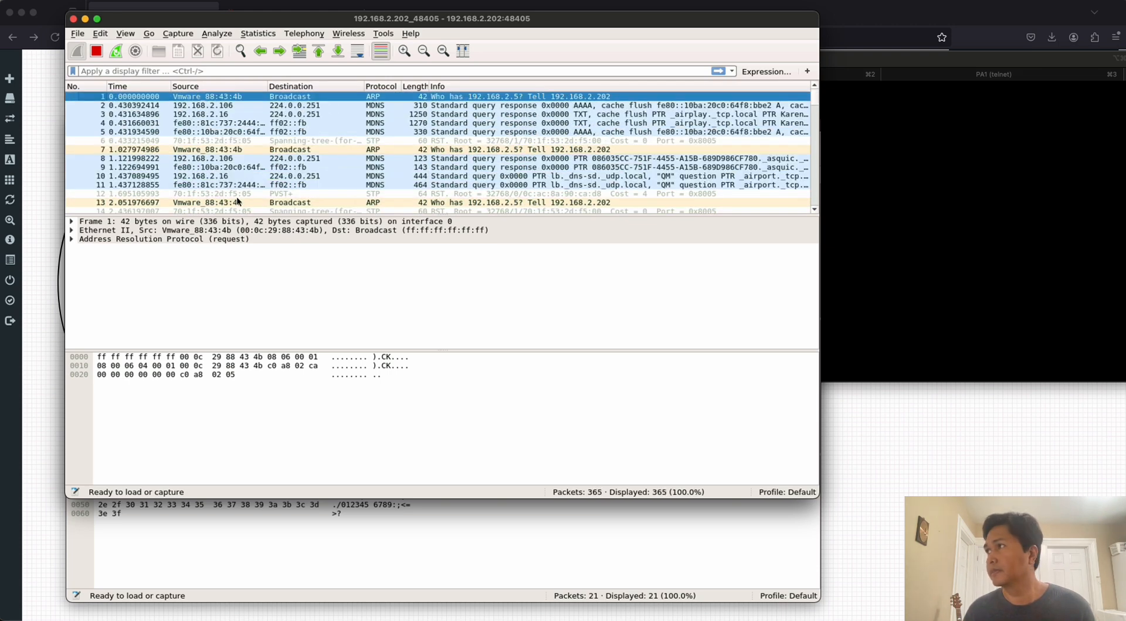
click(220, 185)
click(213, 176)
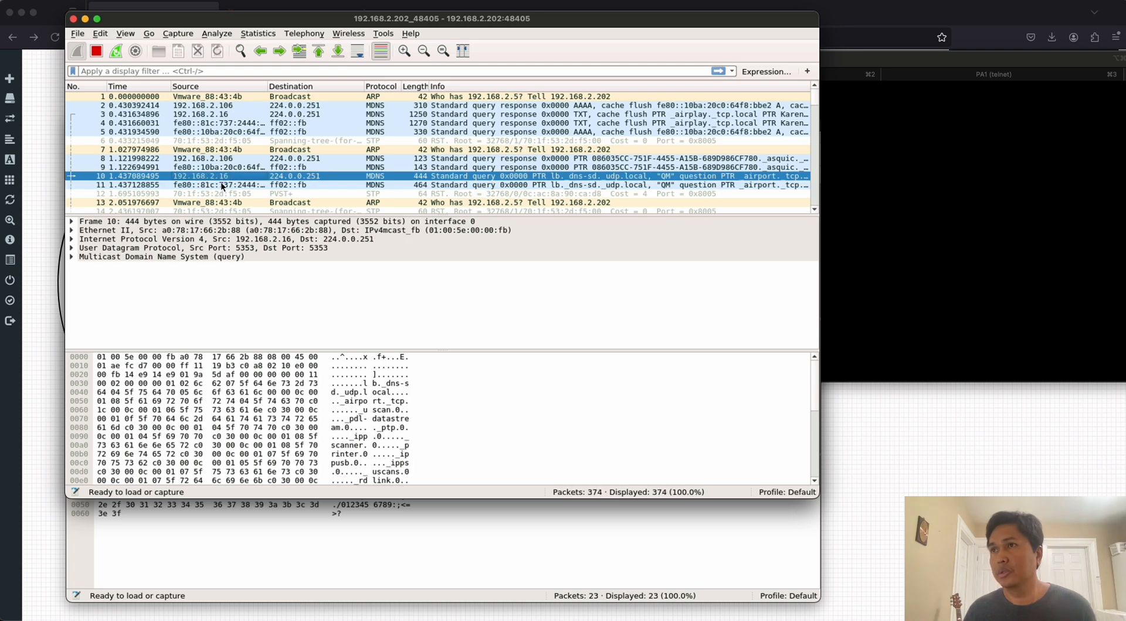
scroll(280, 179, down, 14)
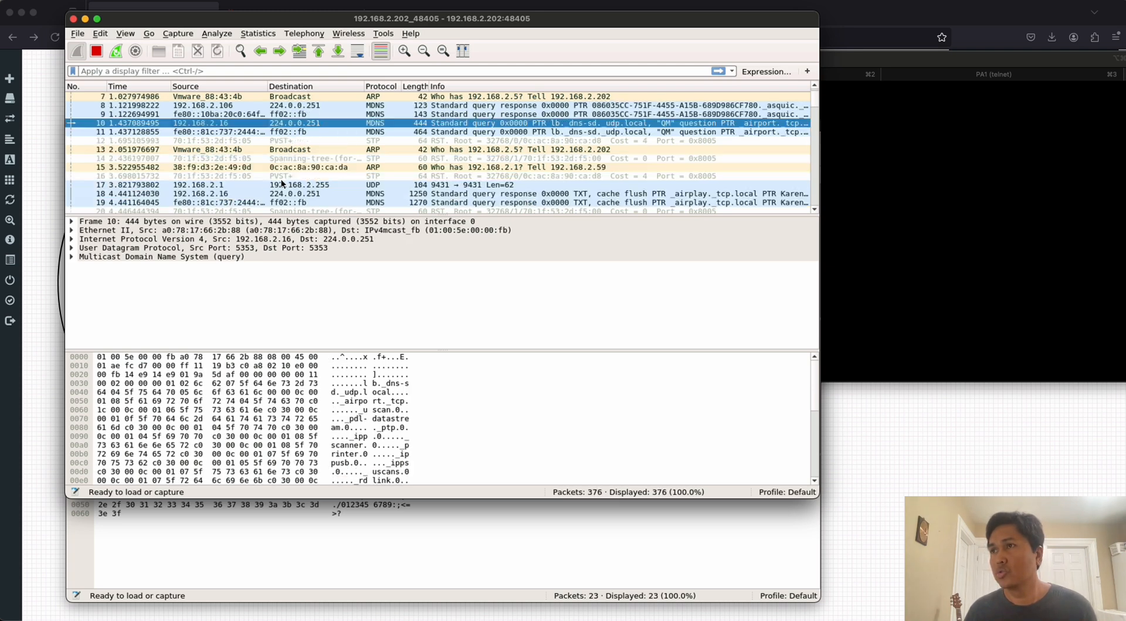
scroll(281, 184, down, 12)
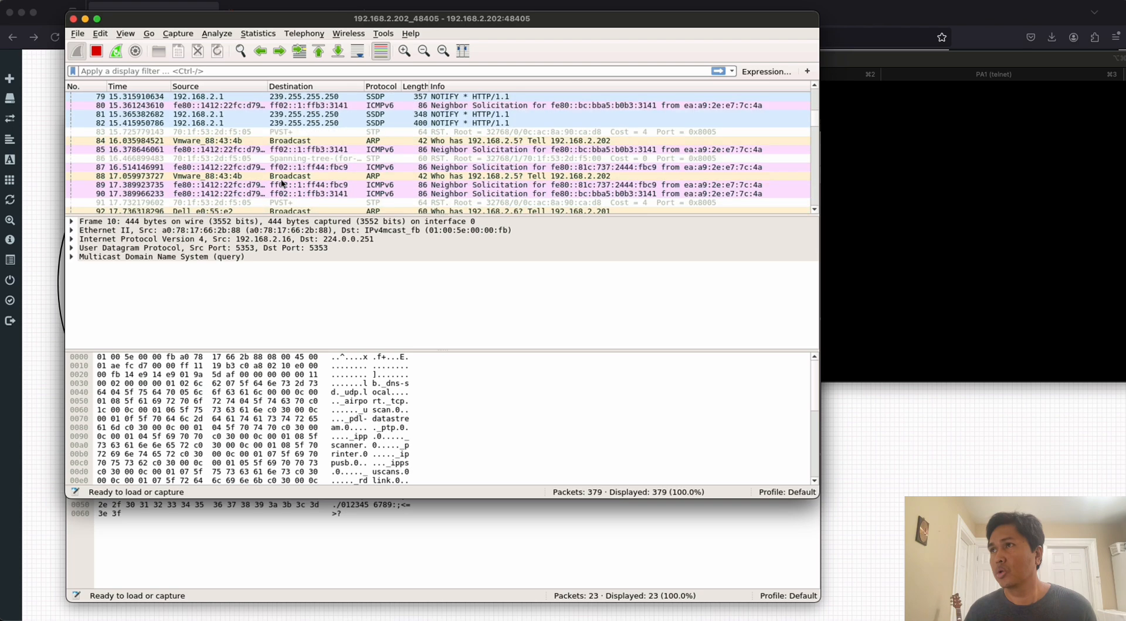
scroll(282, 184, down, 20)
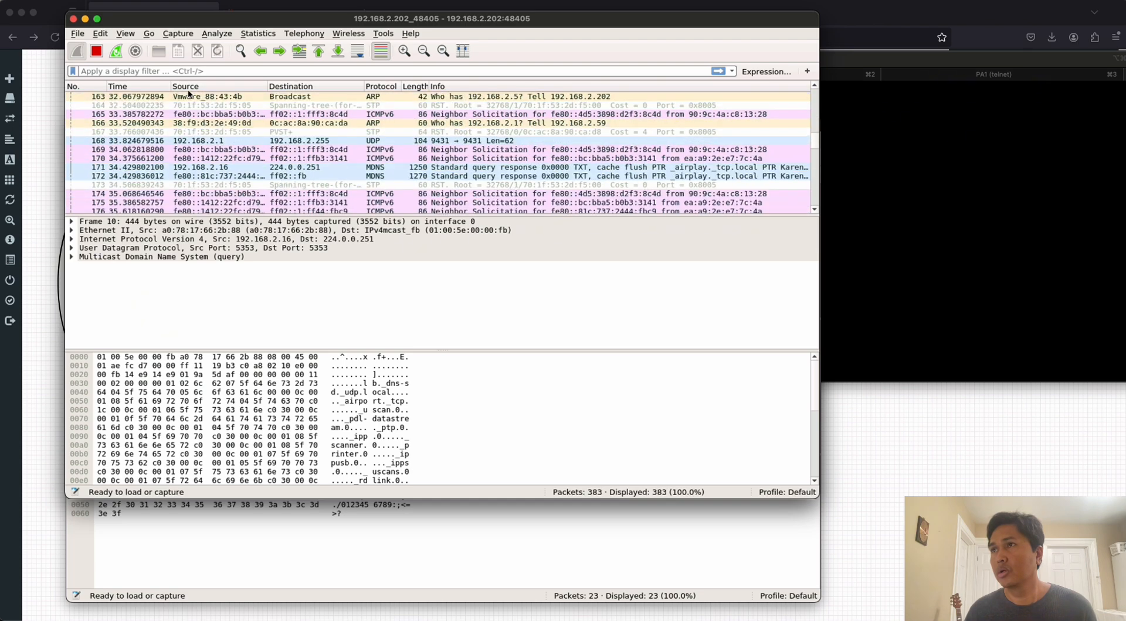
Apply the display filter ip.addr==1.1.1.1 to the eth1/1 capture.
click(160, 73)
text(ip.addr)
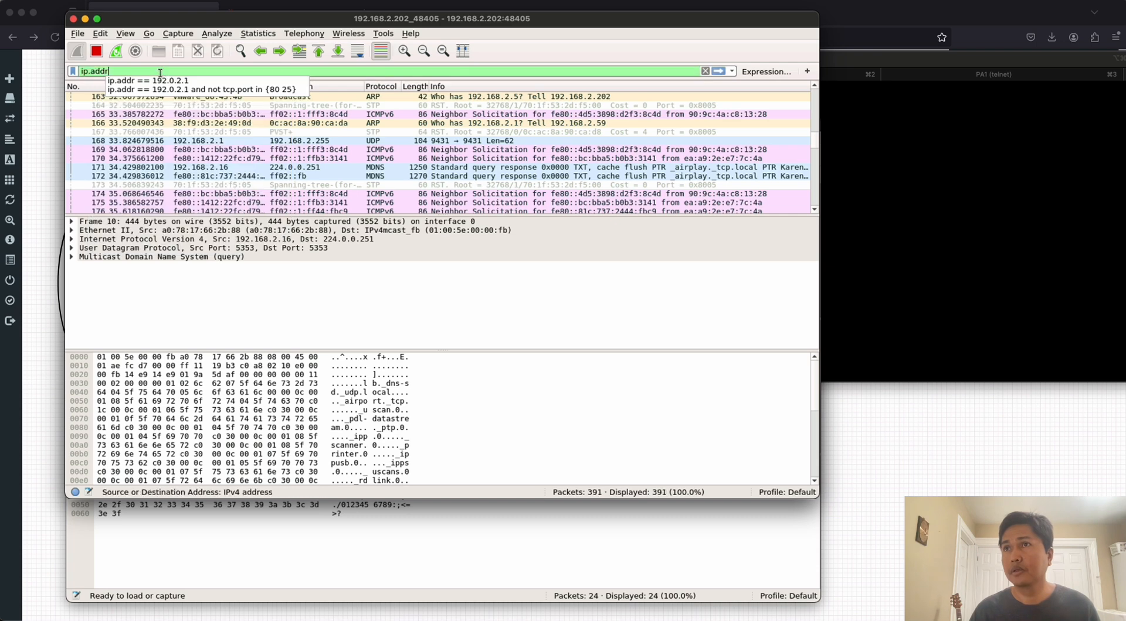
text(==)
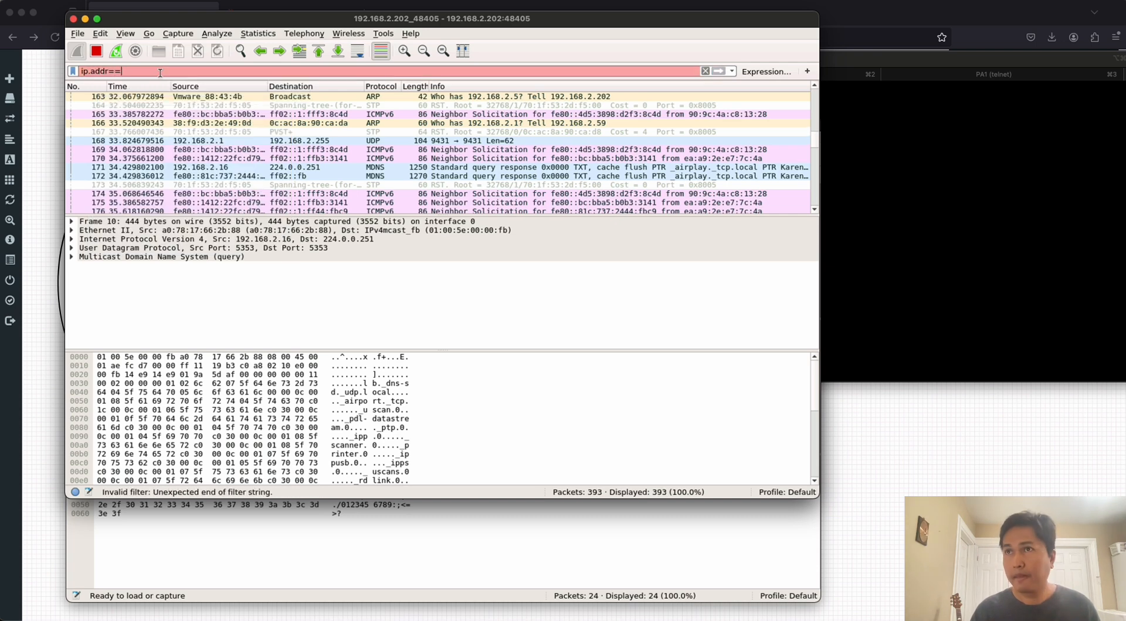
text(1.1.1.1)
key(Return)
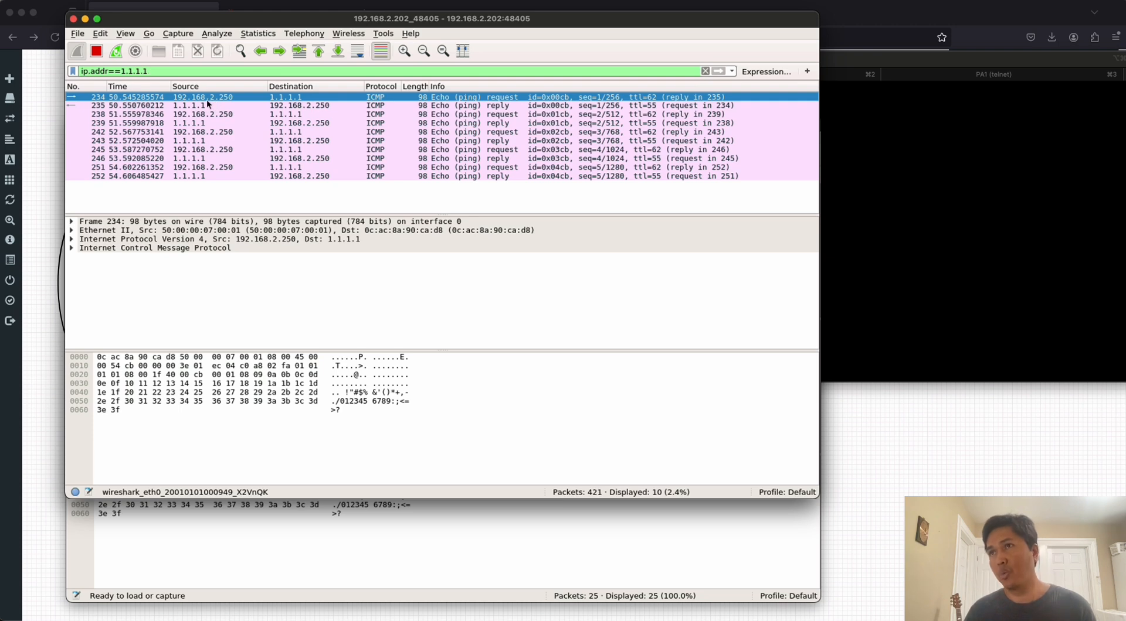
Apply the display filter ip.addr==1.1.1.1 to the eth1/2 capture, then bring the eth1/1 capture forward for comparison.
click(361, 512)
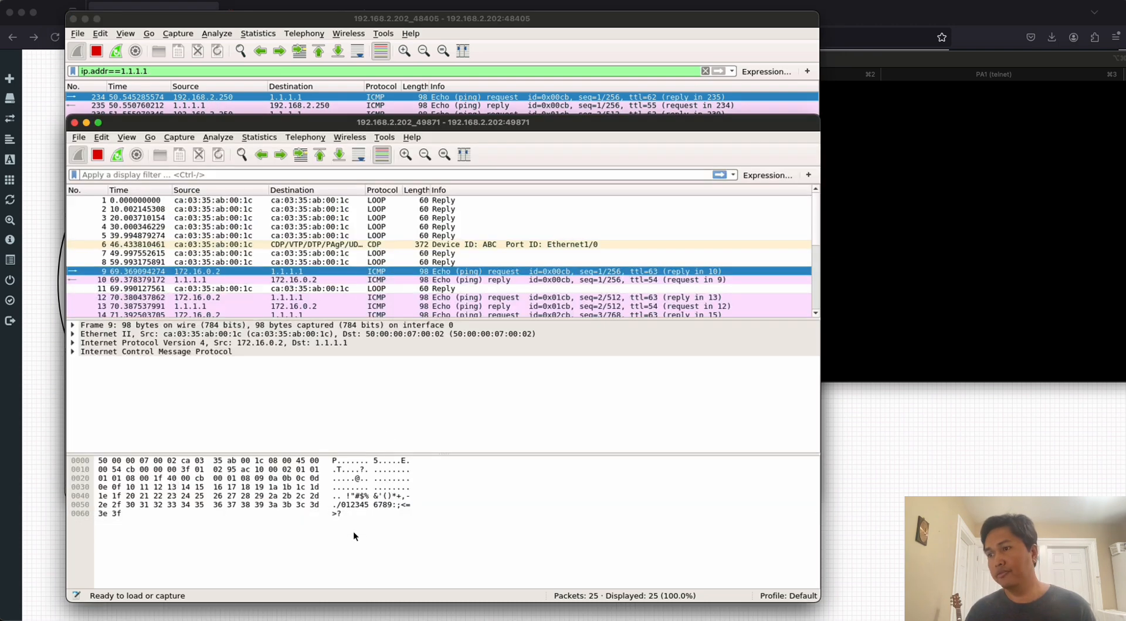
click(157, 175)
text(ip.addr)
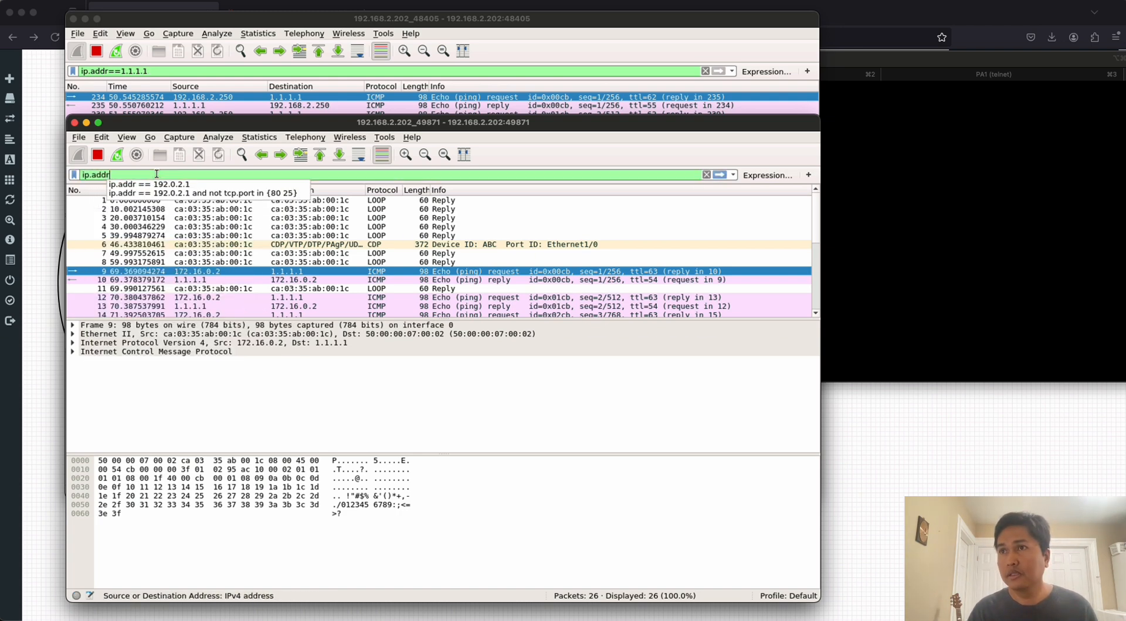
text(==)
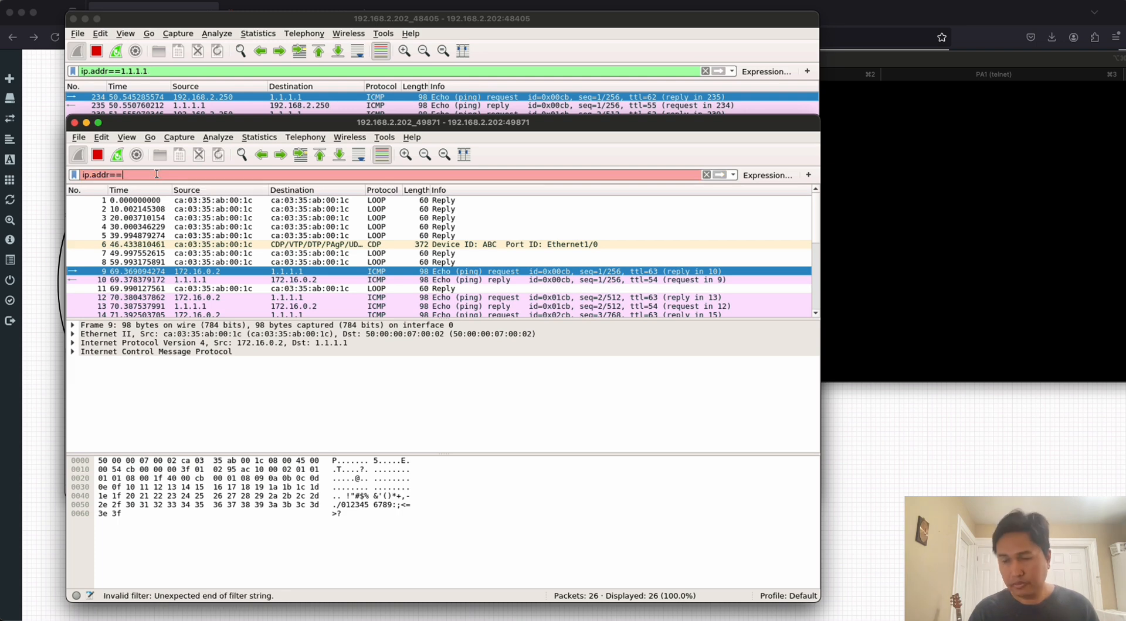
text(1.1.1.1)
key(Return)
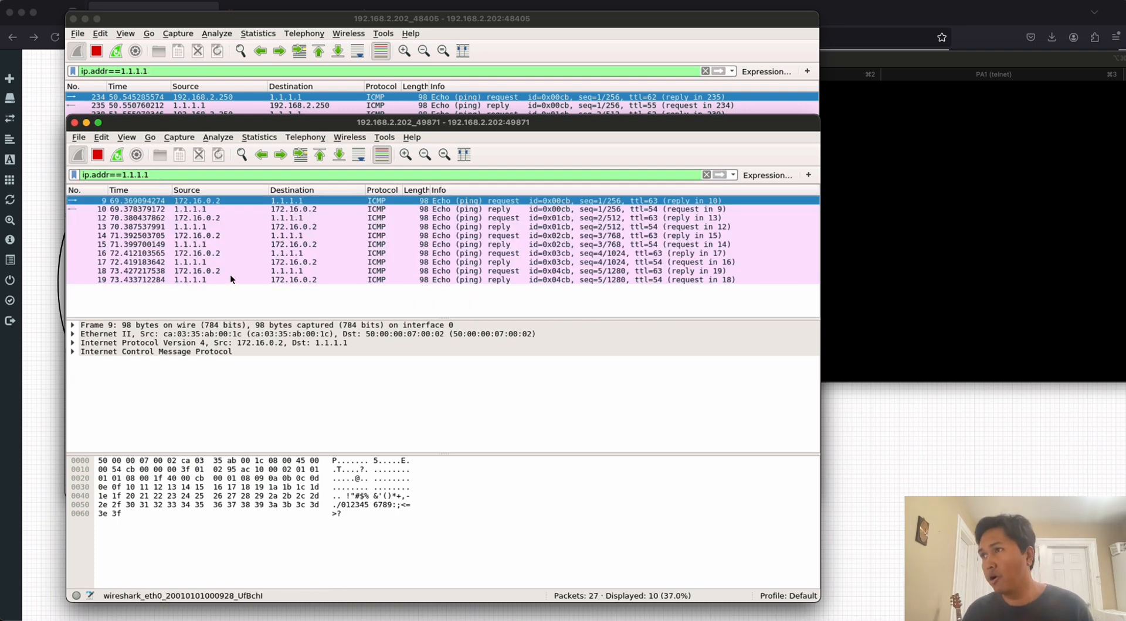
click(225, 22)
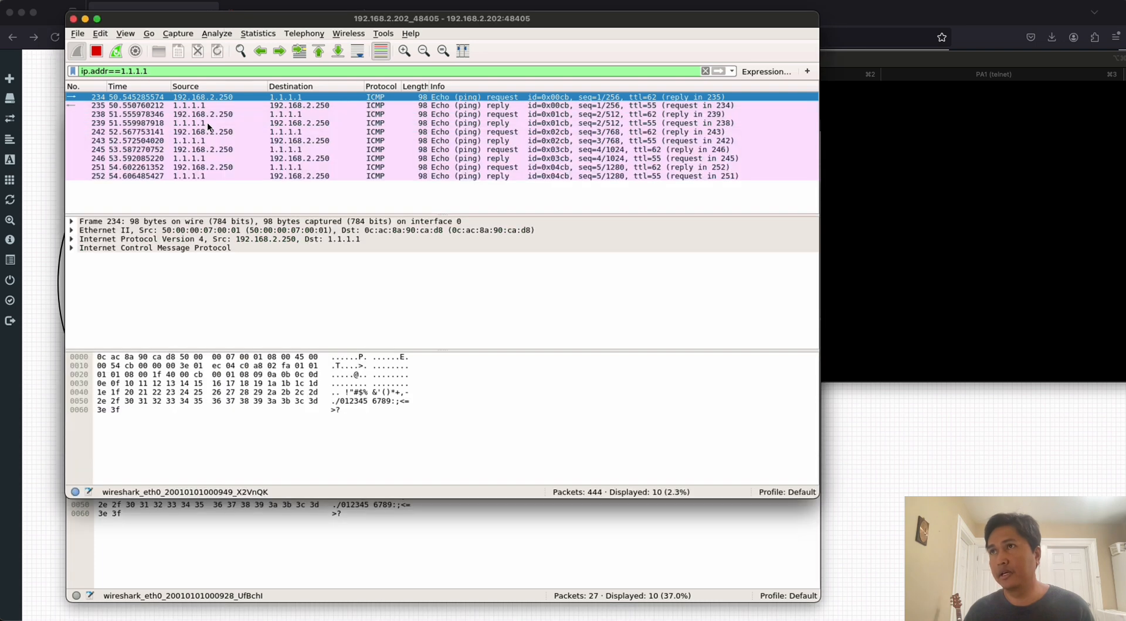
Switch to the PA-VM firewall web interface, dismiss the commit status, and enable Pre-Parse Match on the Packet Capture page.
click(49, 167)
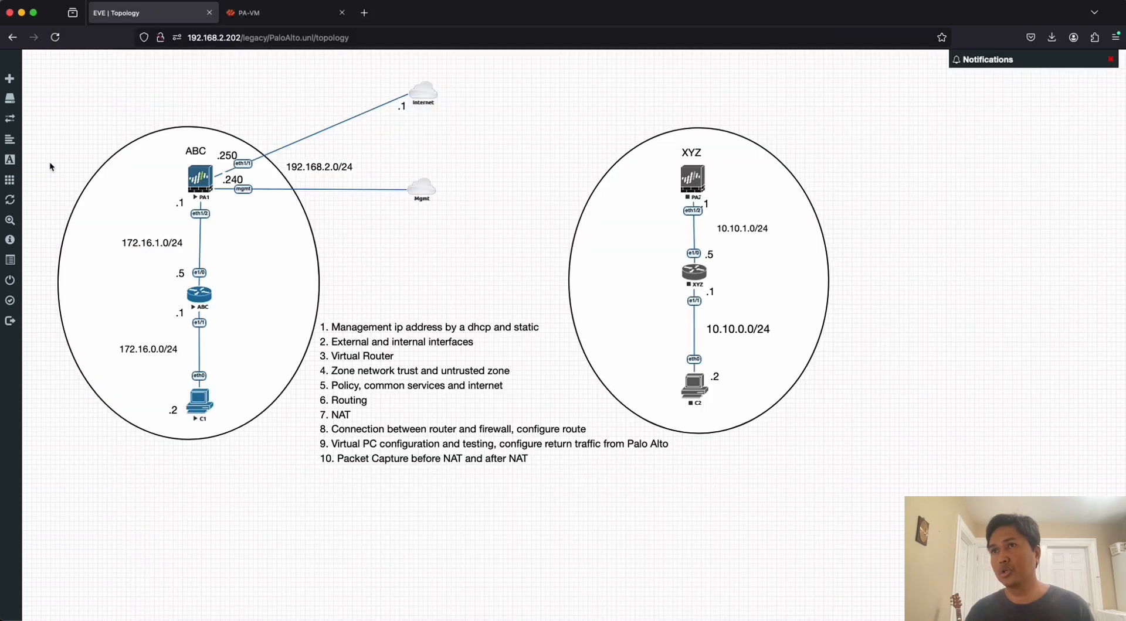
click(292, 13)
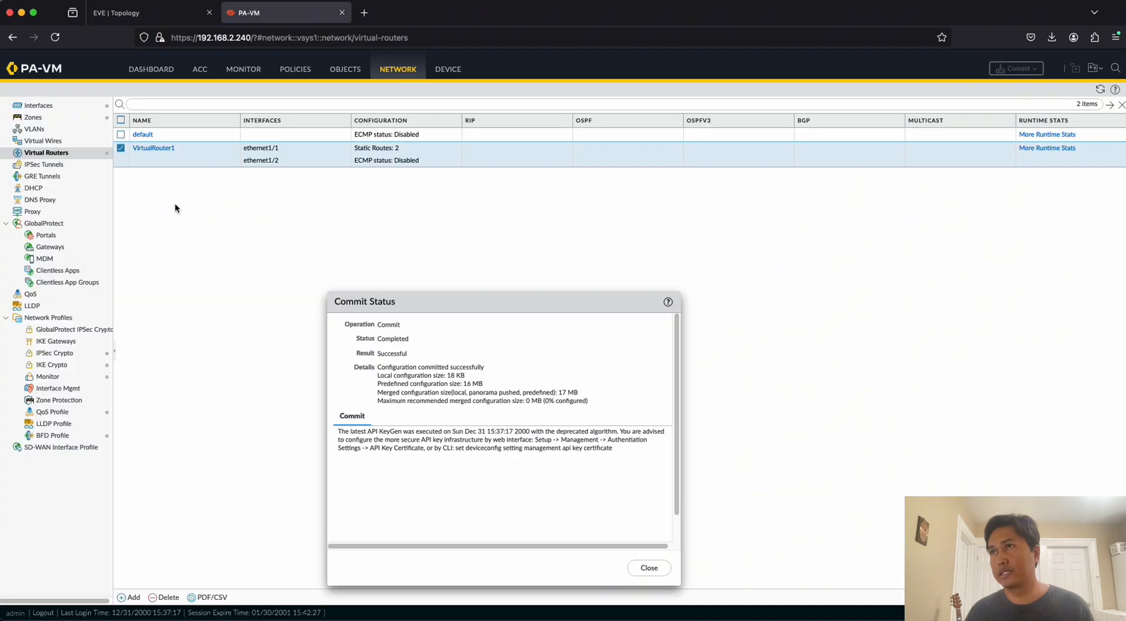
click(651, 569)
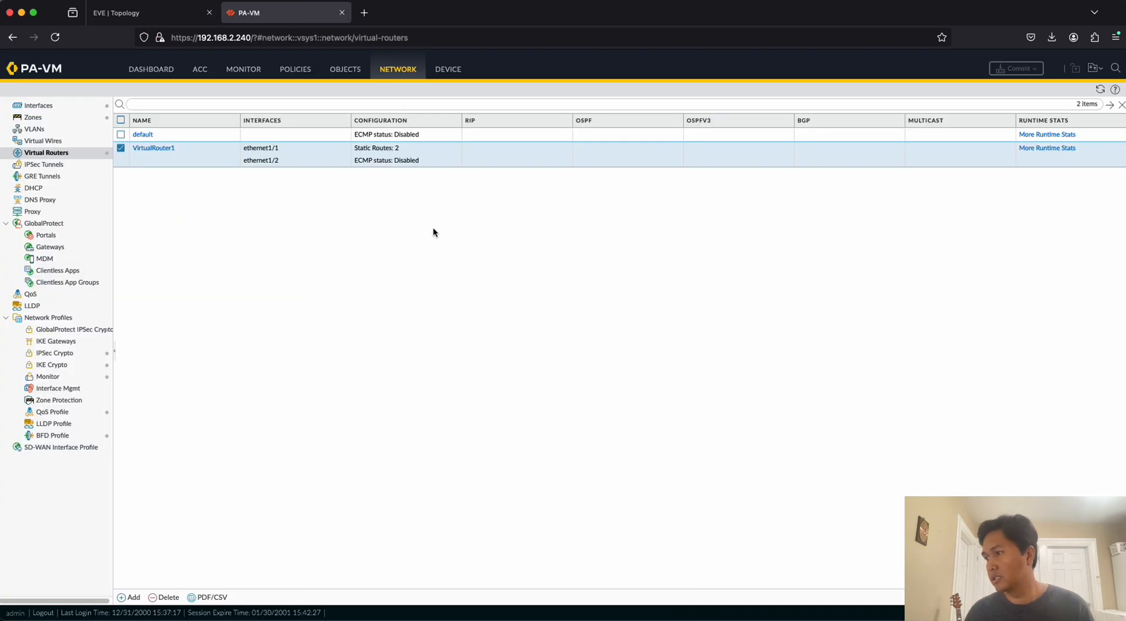
click(243, 70)
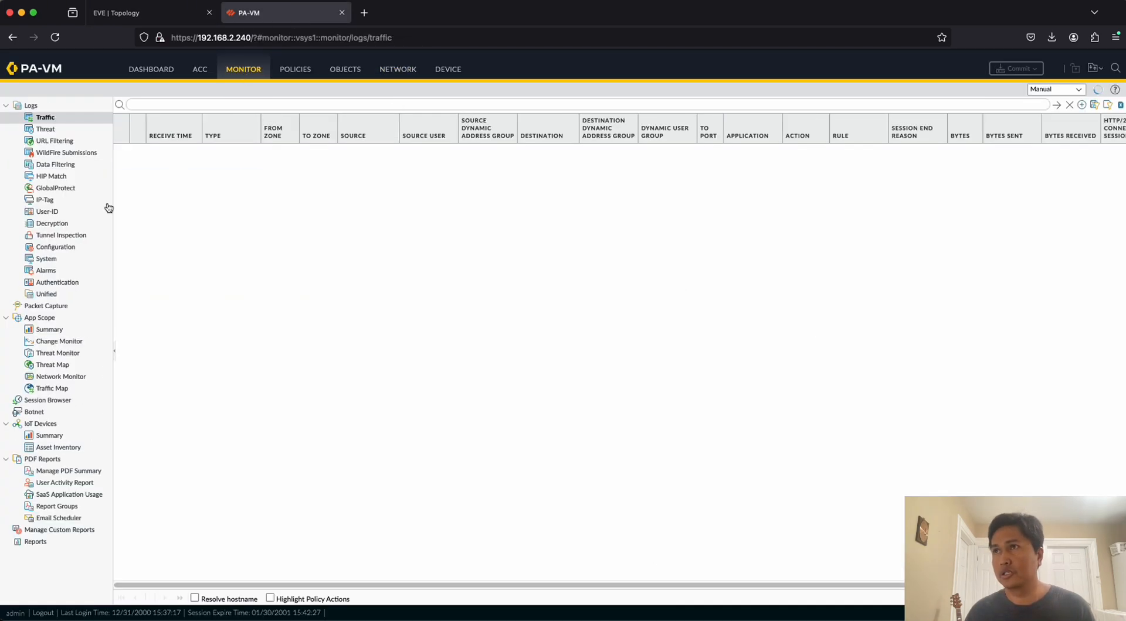
click(47, 306)
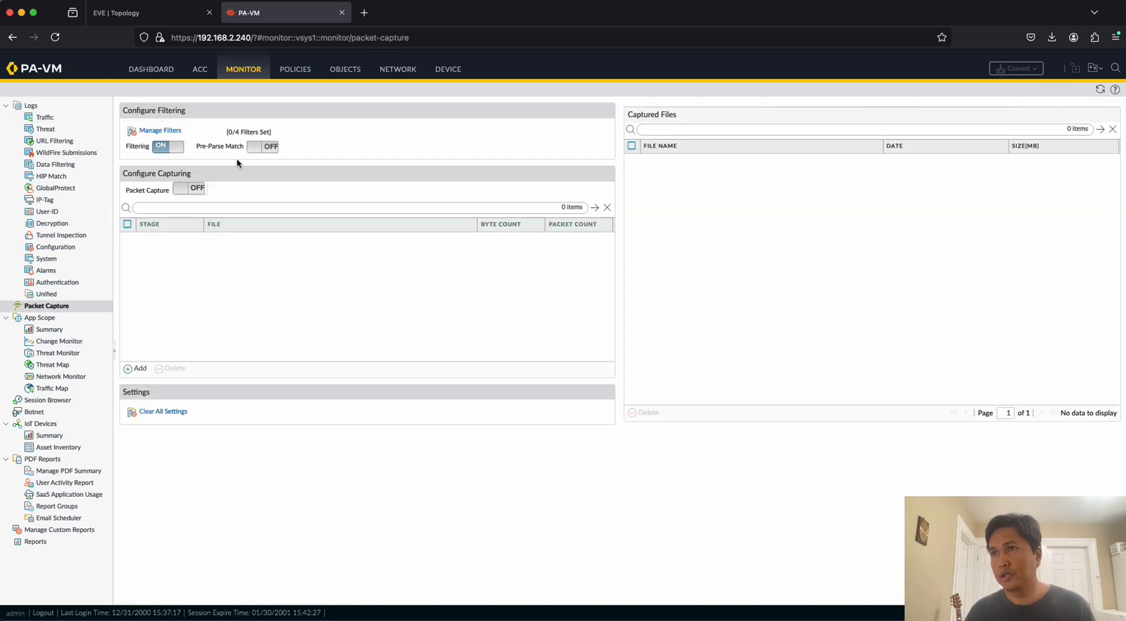
click(256, 148)
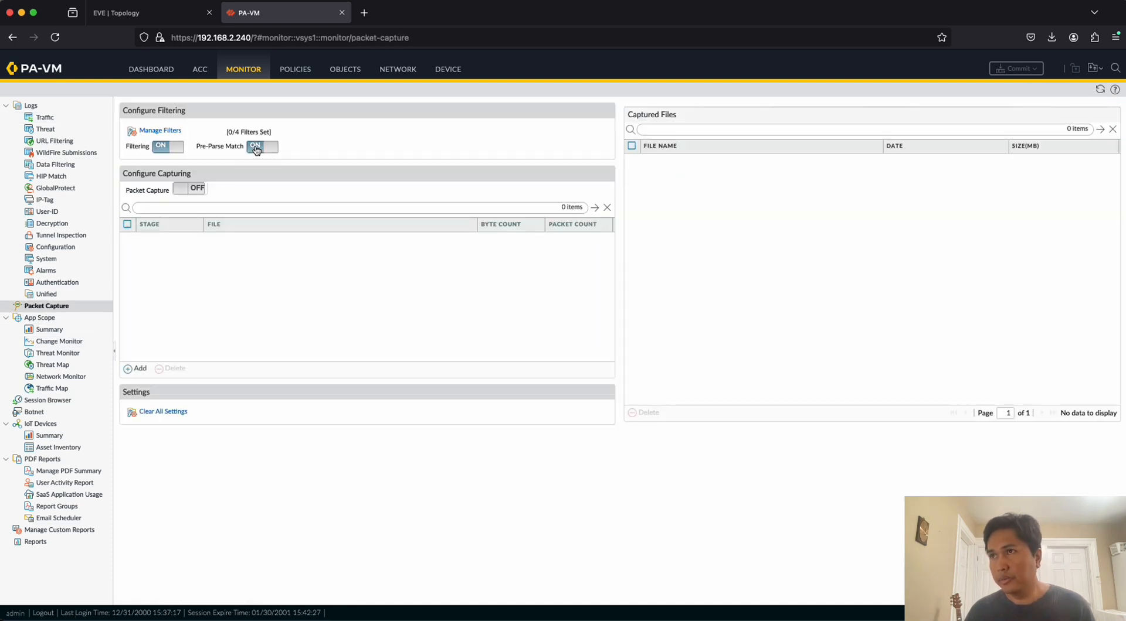
Add a packet capture filter with ID 1 and destination 8.8.8.8.
click(160, 131)
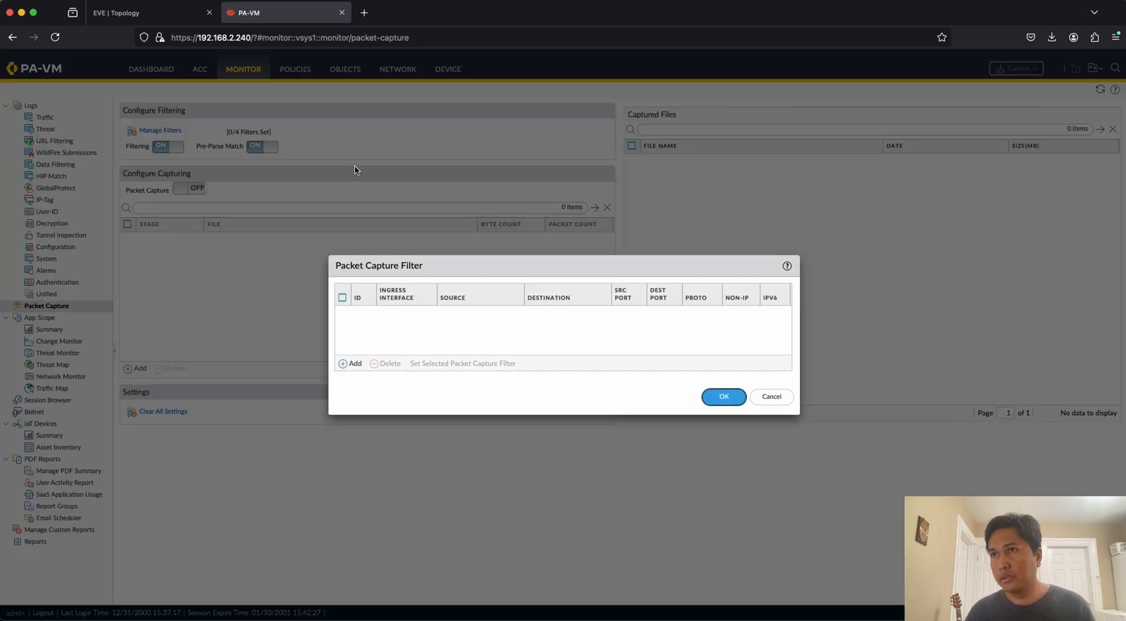
click(351, 364)
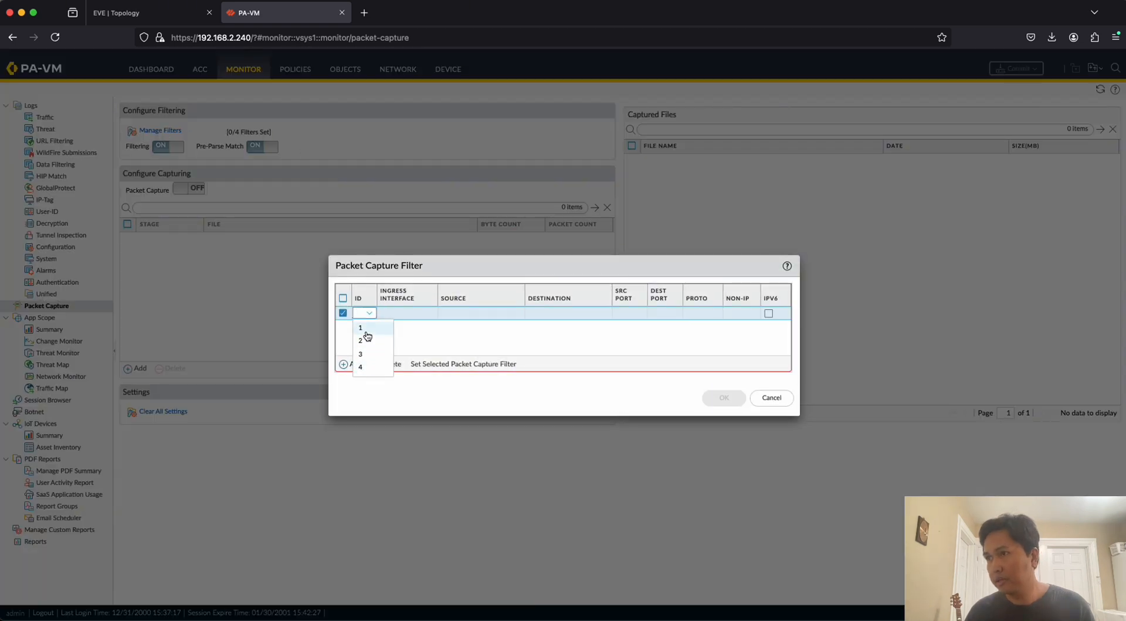
click(366, 330)
click(467, 317)
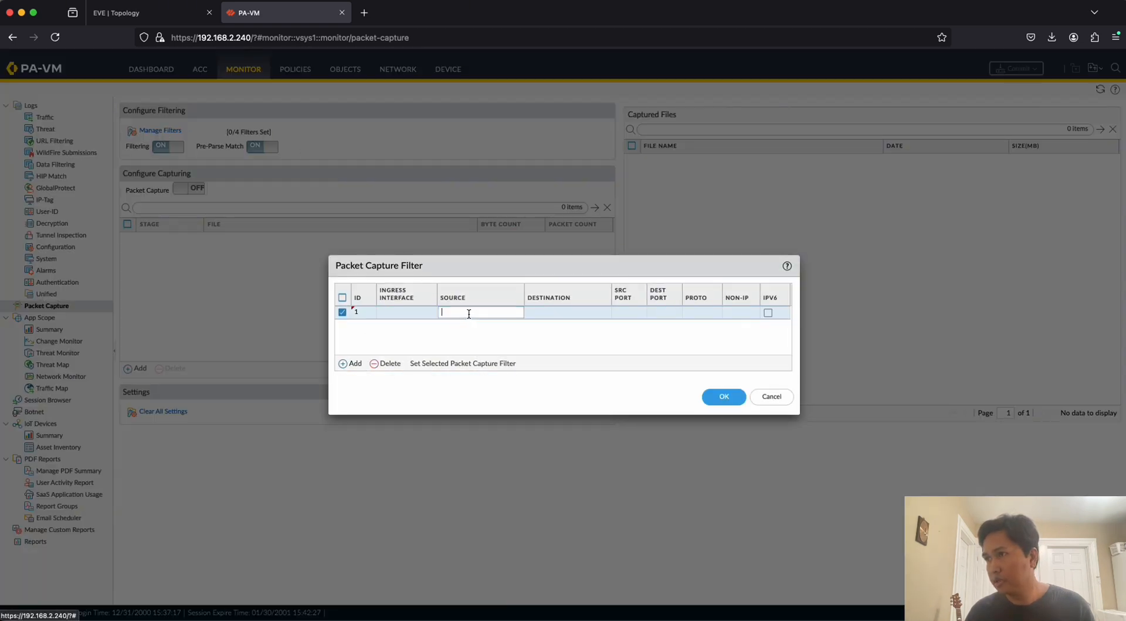
click(549, 314)
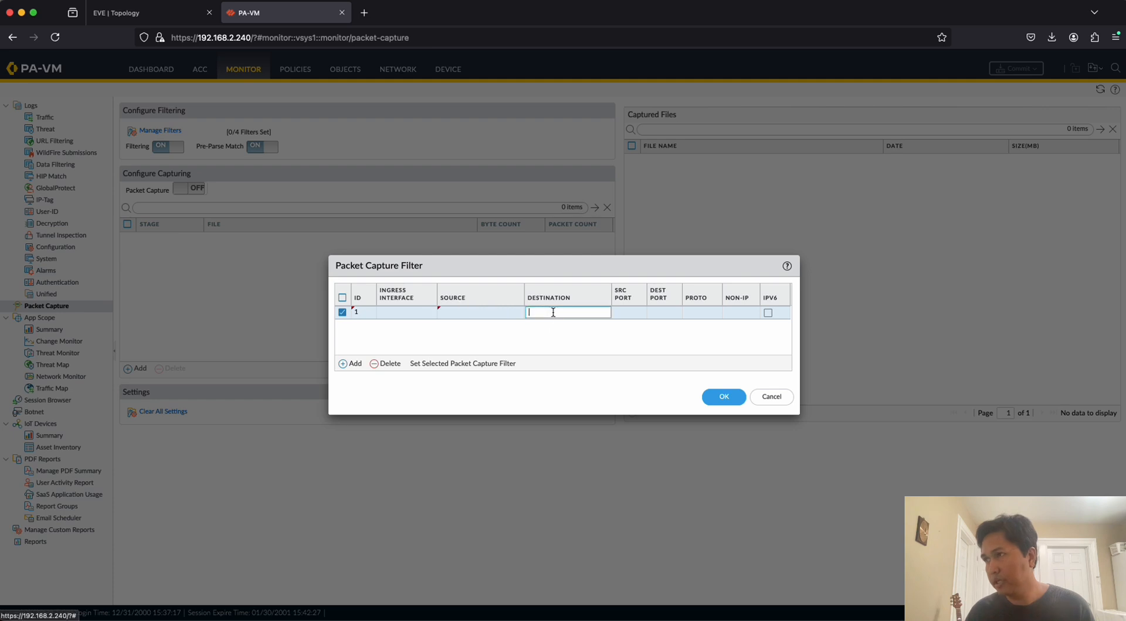
text(1.1.1.1)
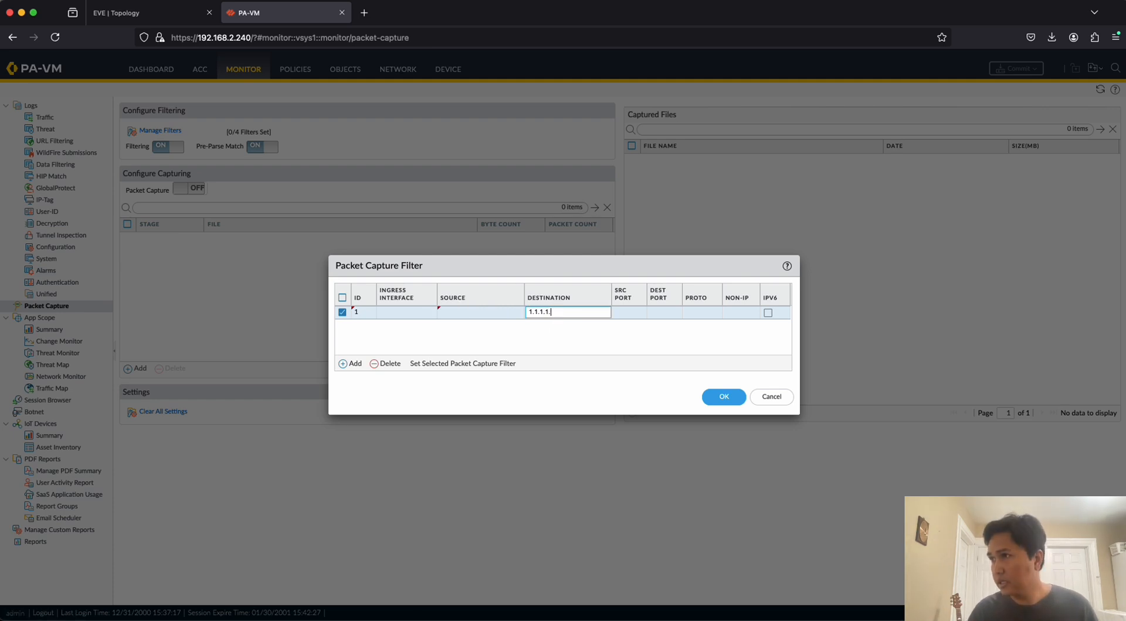
key(BackSpace)
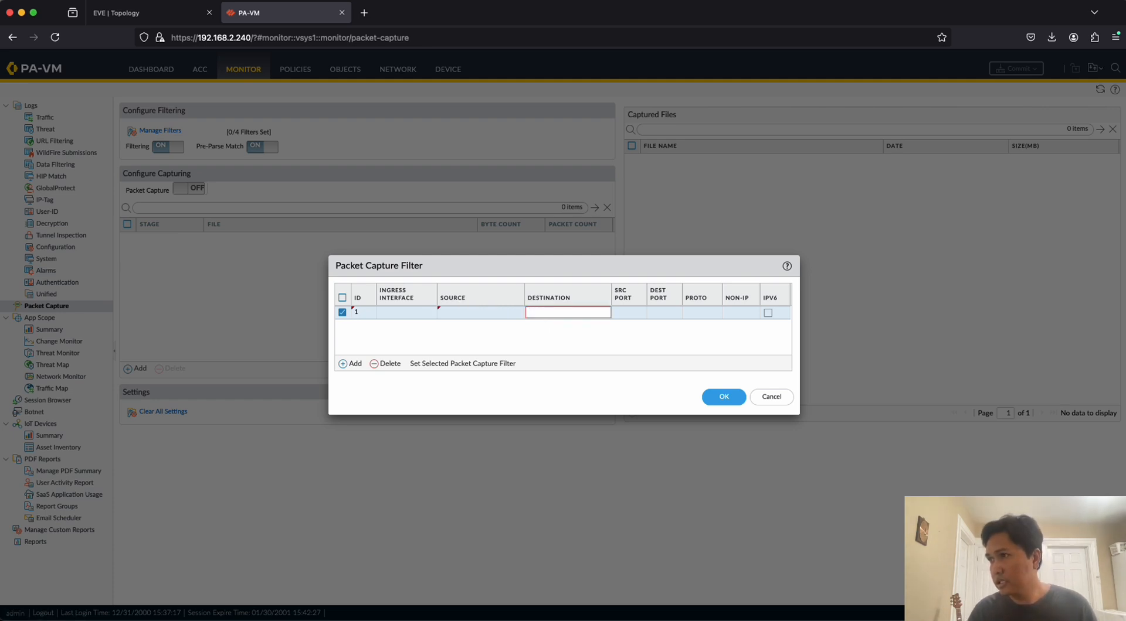
text(8.8)
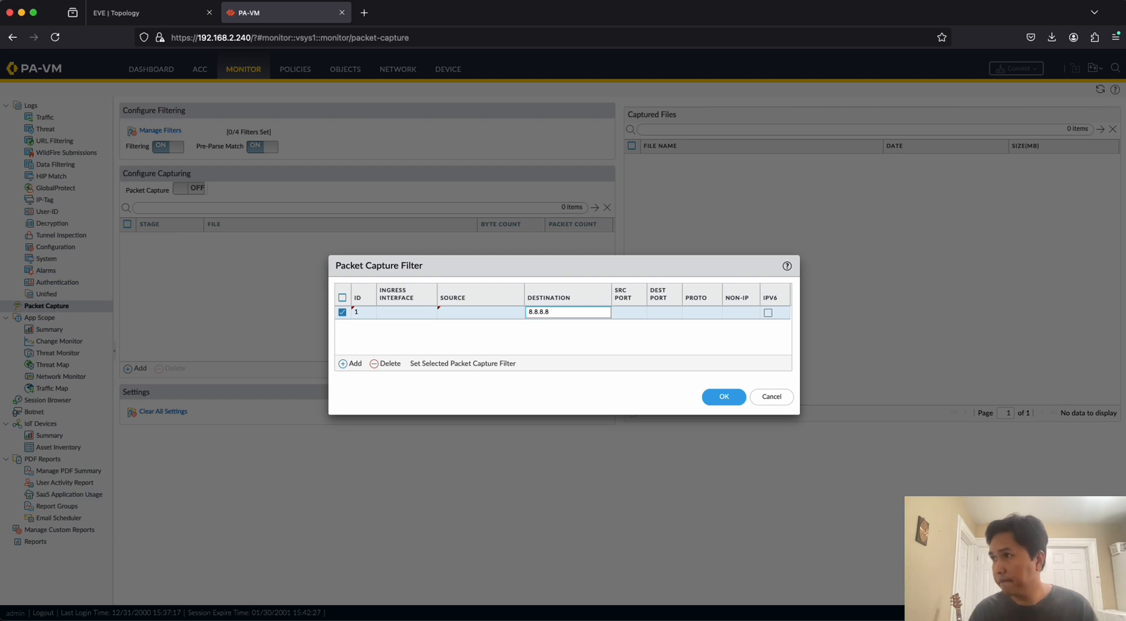
text(.8.8)
click(494, 340)
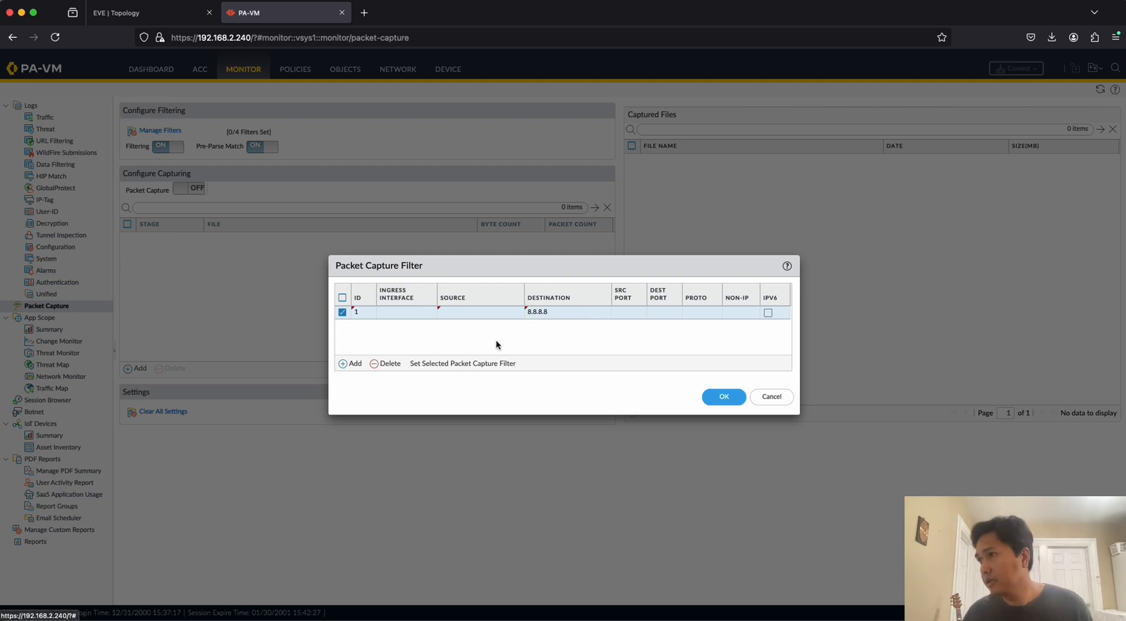
Add a packet capture filter with ID 2 and source 8.8.8.8, save the filters, and review both entries.
click(351, 364)
click(371, 351)
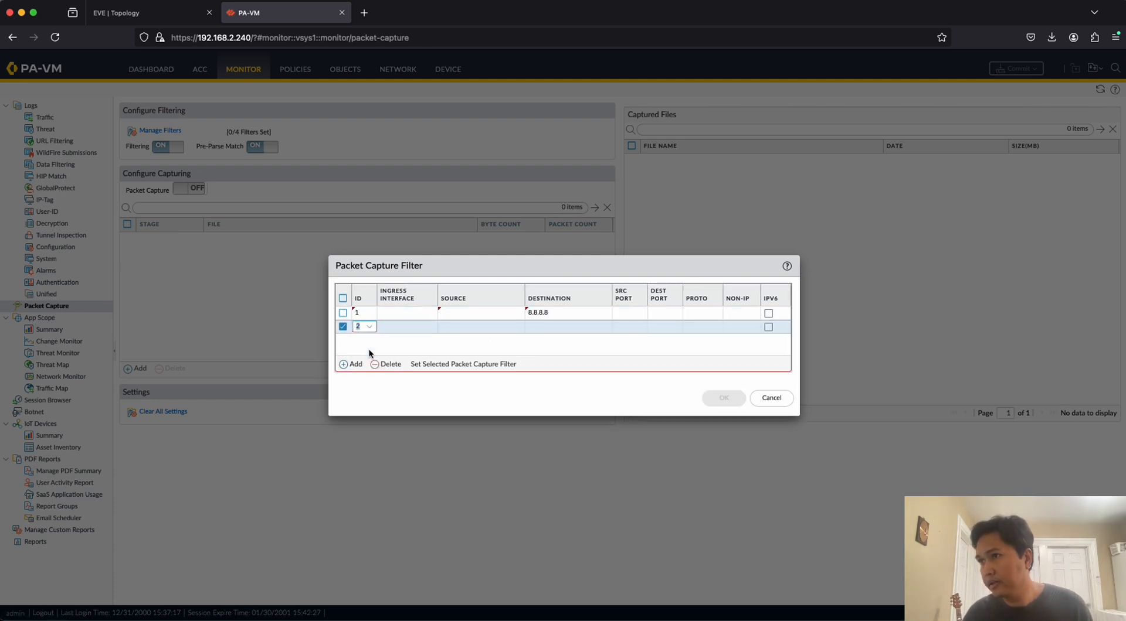
click(463, 327)
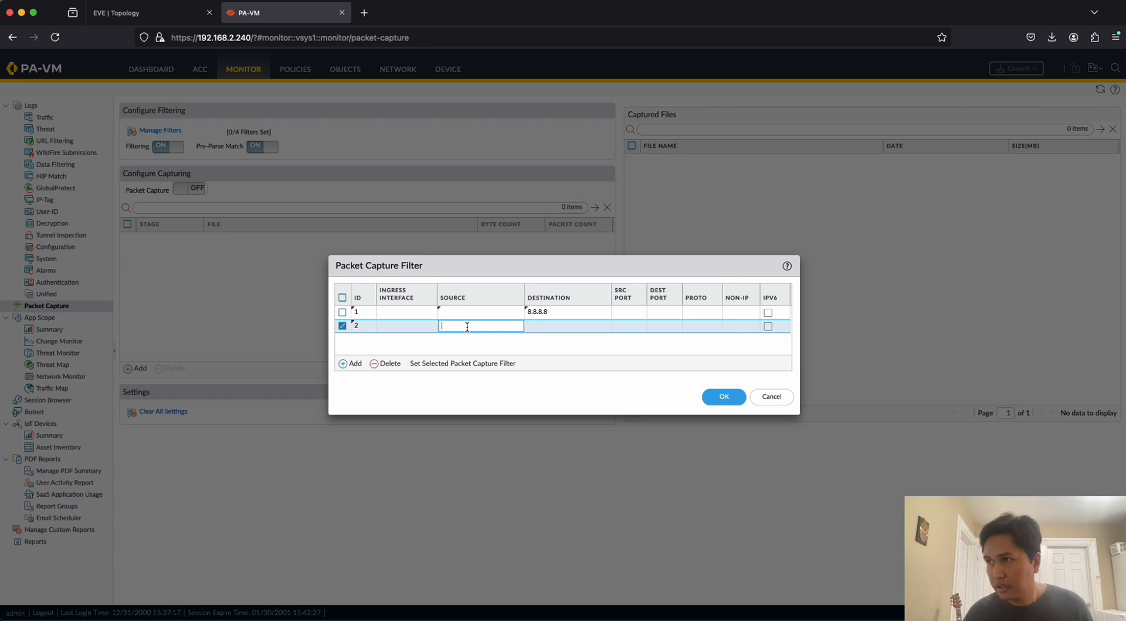
text(8.8.8.8)
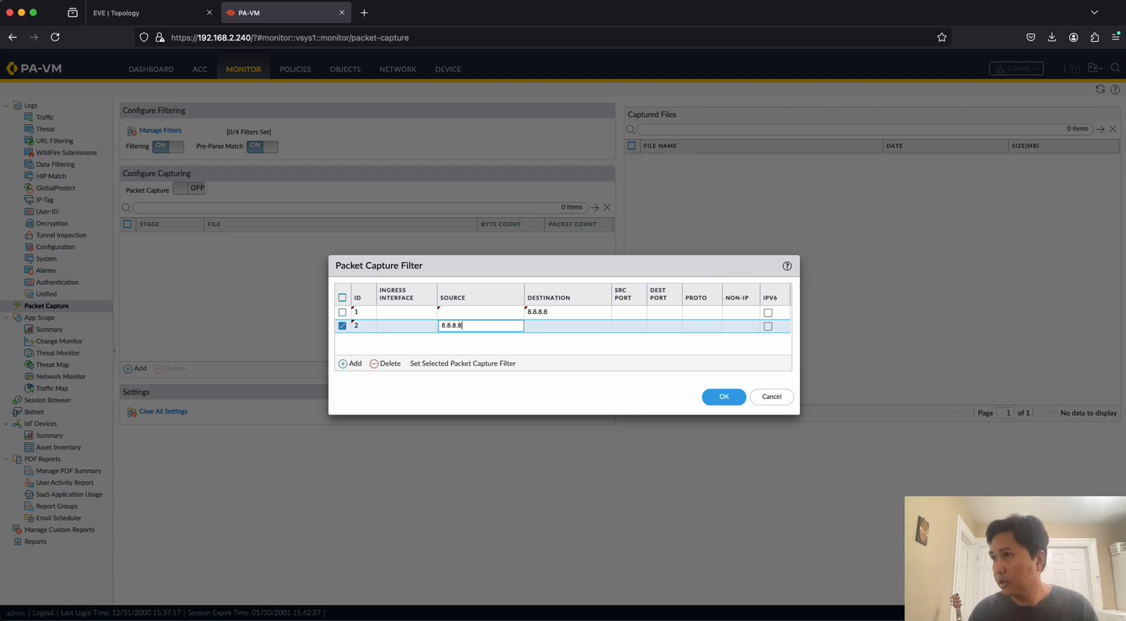
click(722, 398)
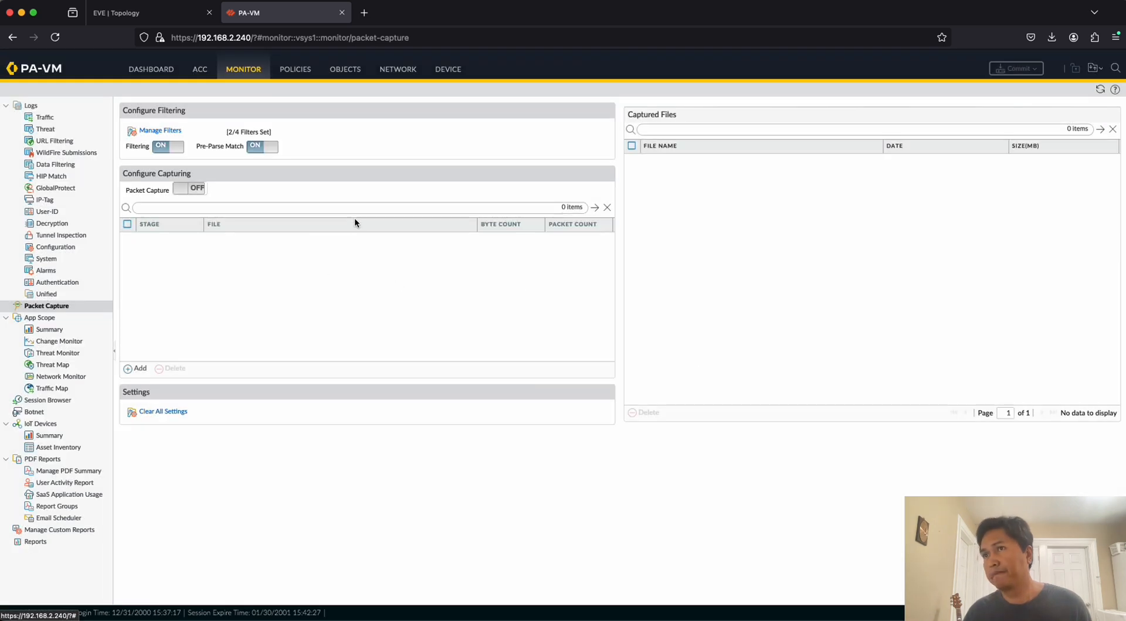
click(157, 132)
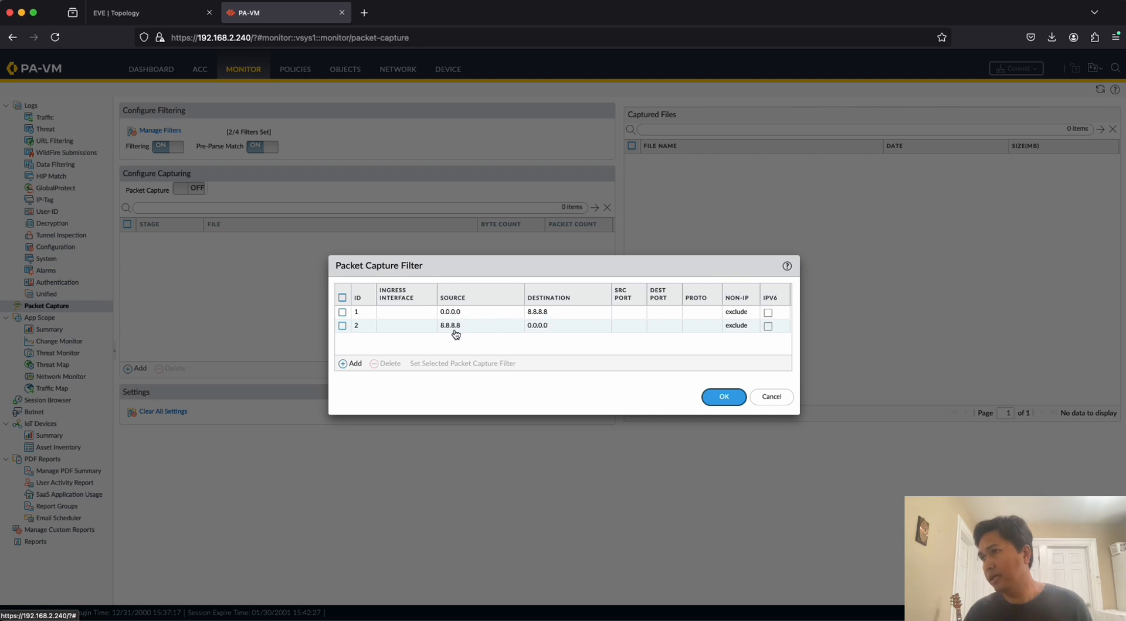
click(719, 397)
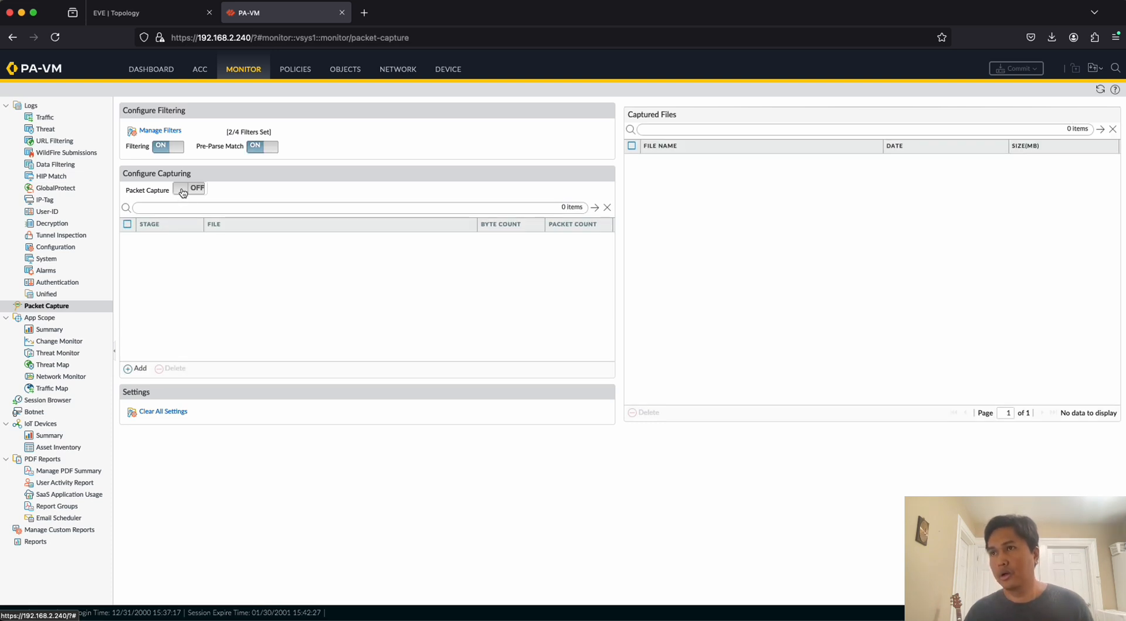
Add a packet capture stage for drop that saves to the file dp.
click(148, 373)
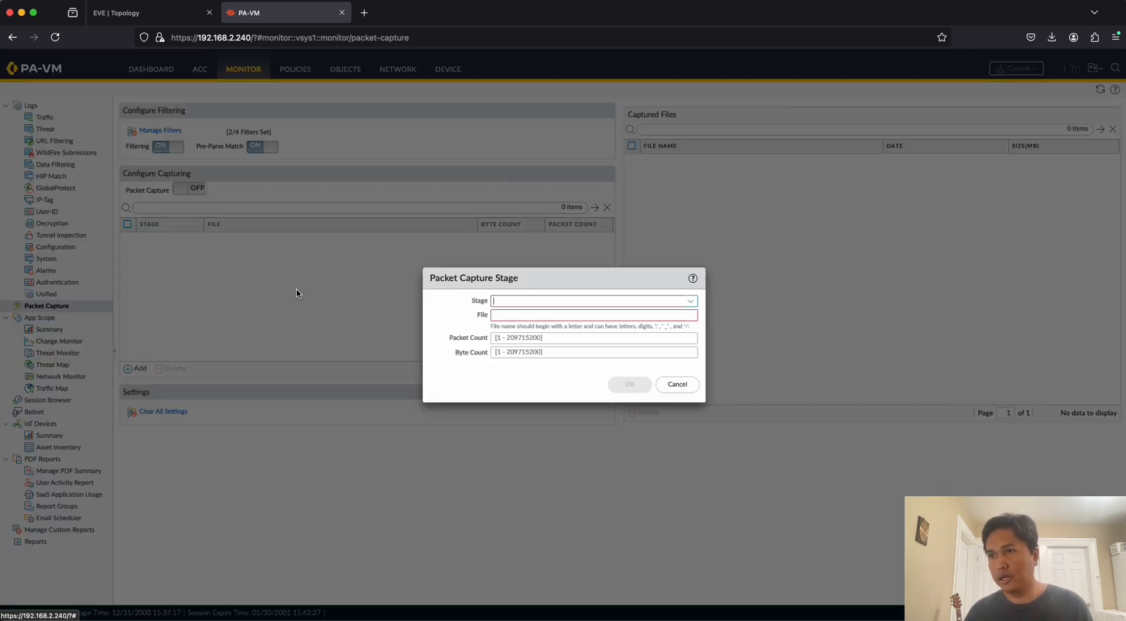
click(692, 305)
click(522, 316)
click(522, 316)
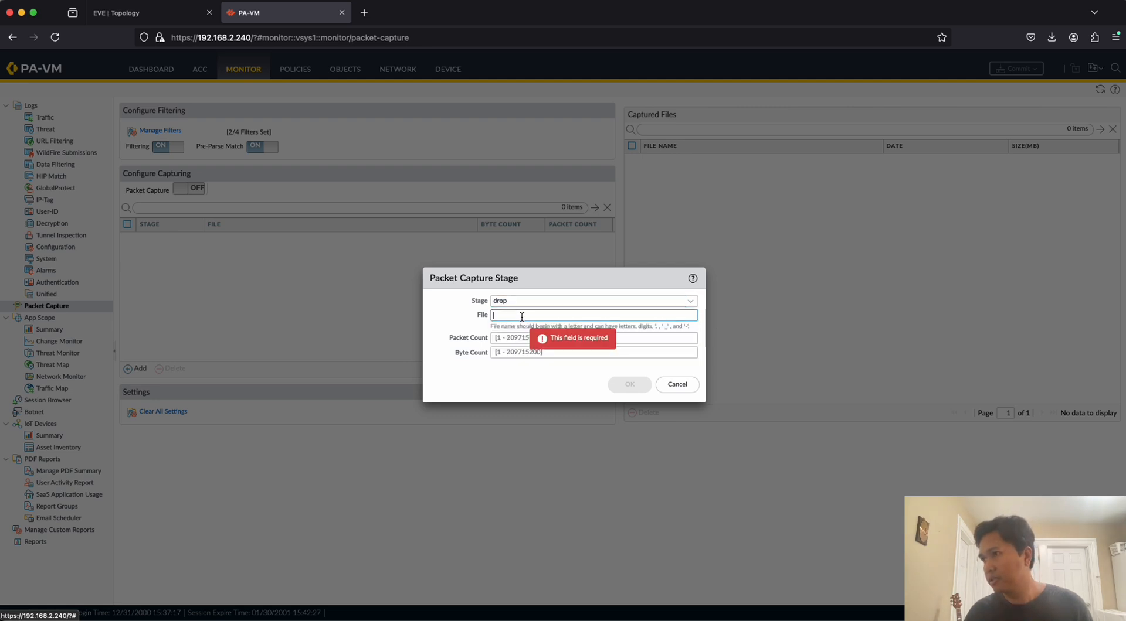
text(dp)
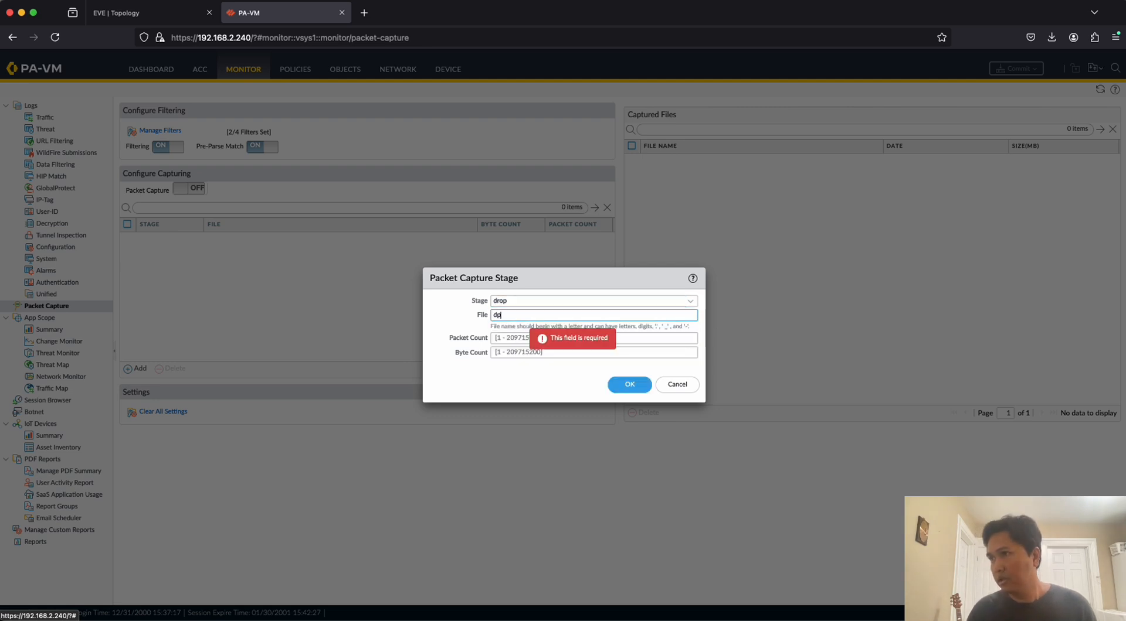
click(628, 385)
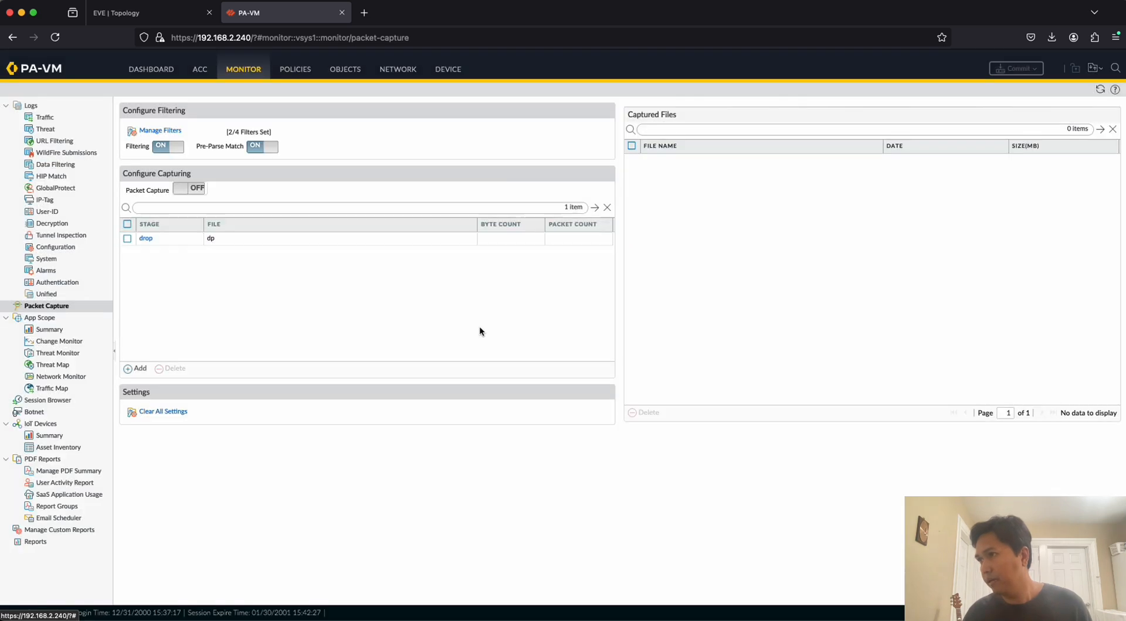
Add a packet capture stage for firewall that saves to the file fw.
click(137, 373)
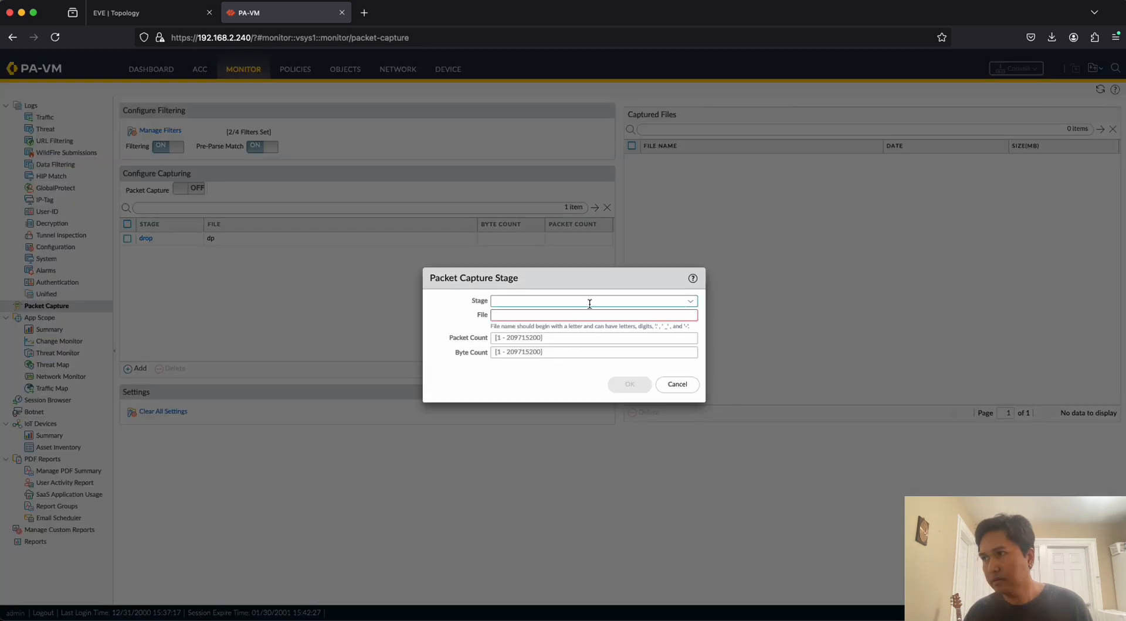
click(691, 301)
click(505, 329)
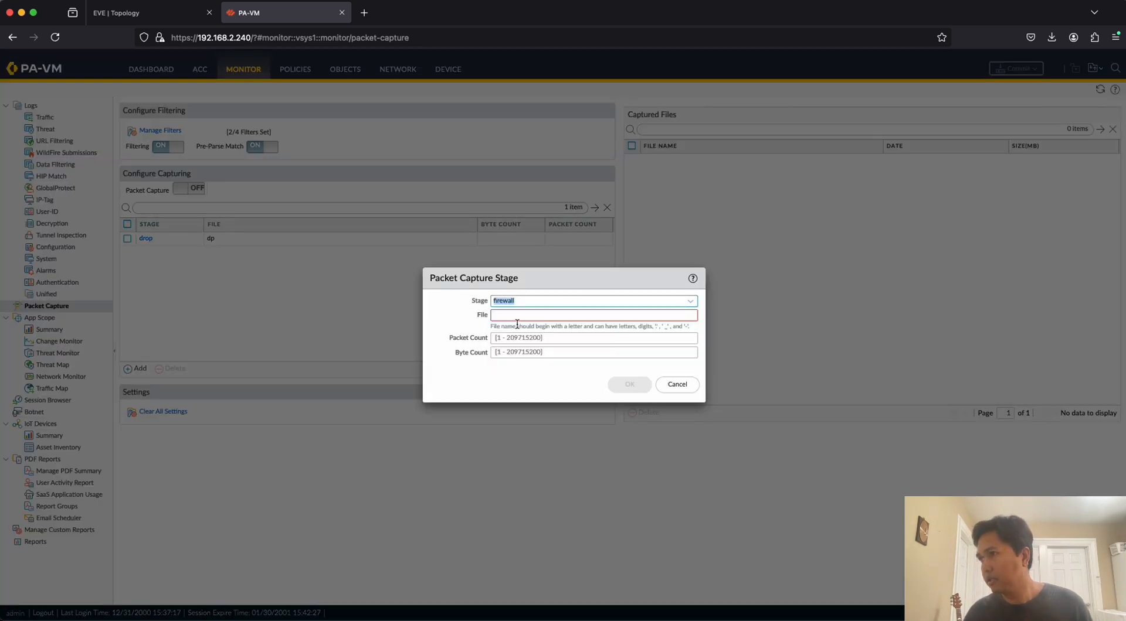
text(fw)
click(622, 380)
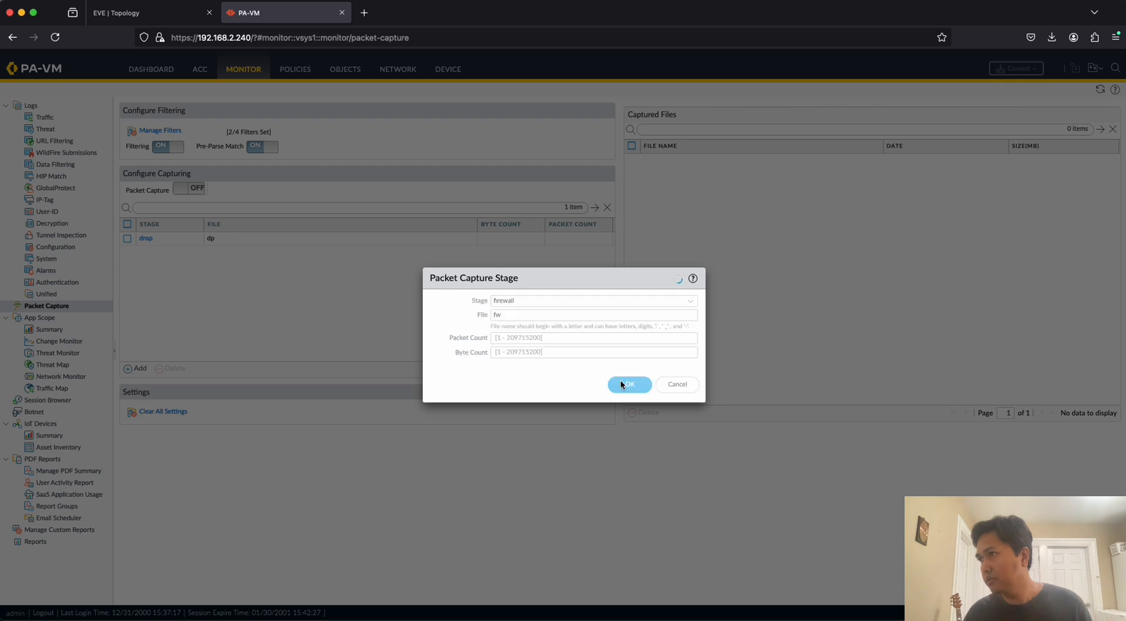
Add a packet capture stage for receive that saves to the file rx.
click(136, 369)
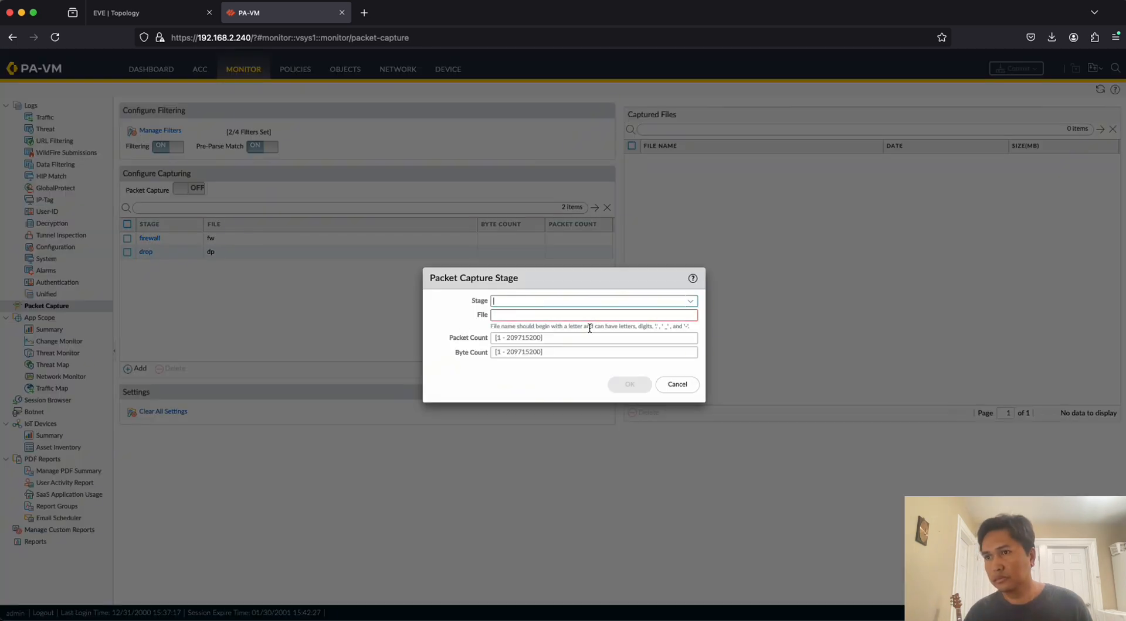
click(690, 302)
click(516, 343)
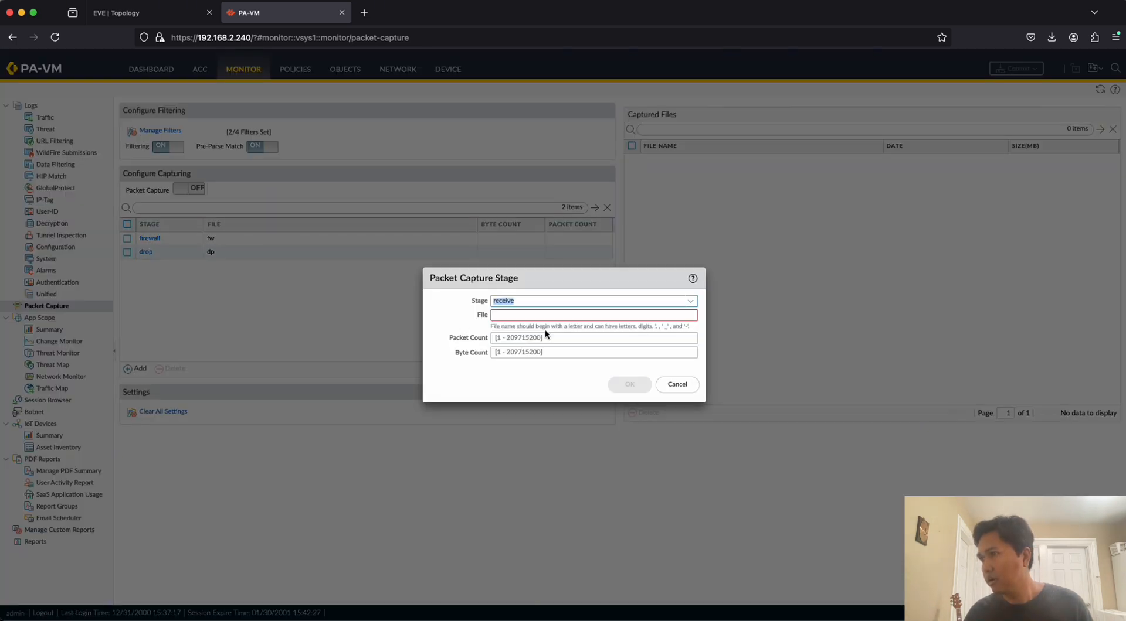
click(521, 315)
text(rx)
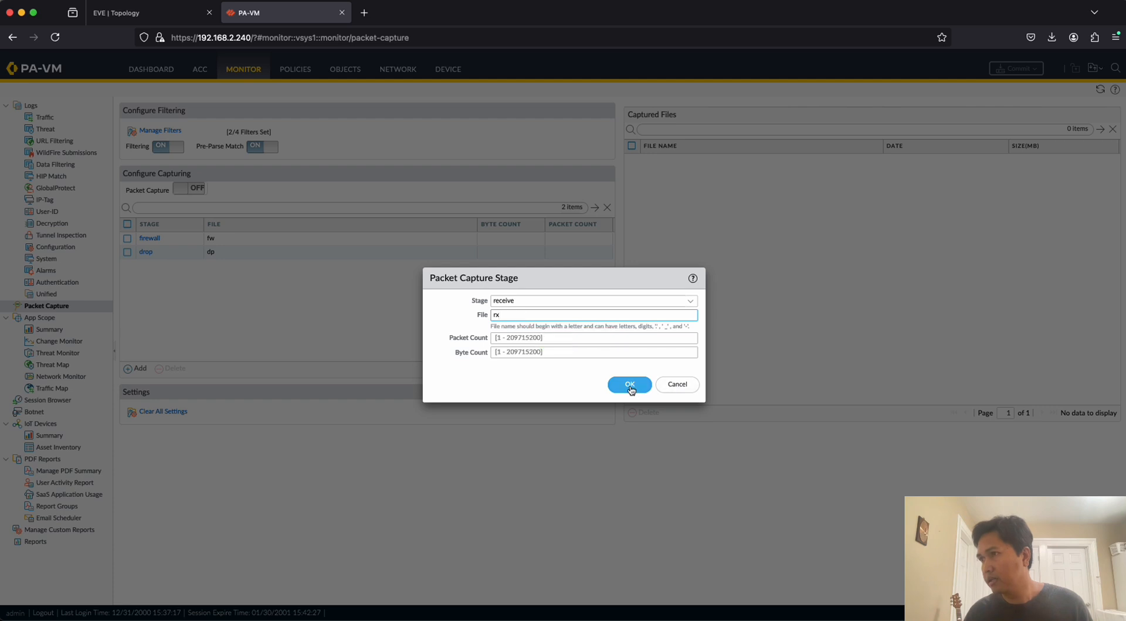
click(630, 384)
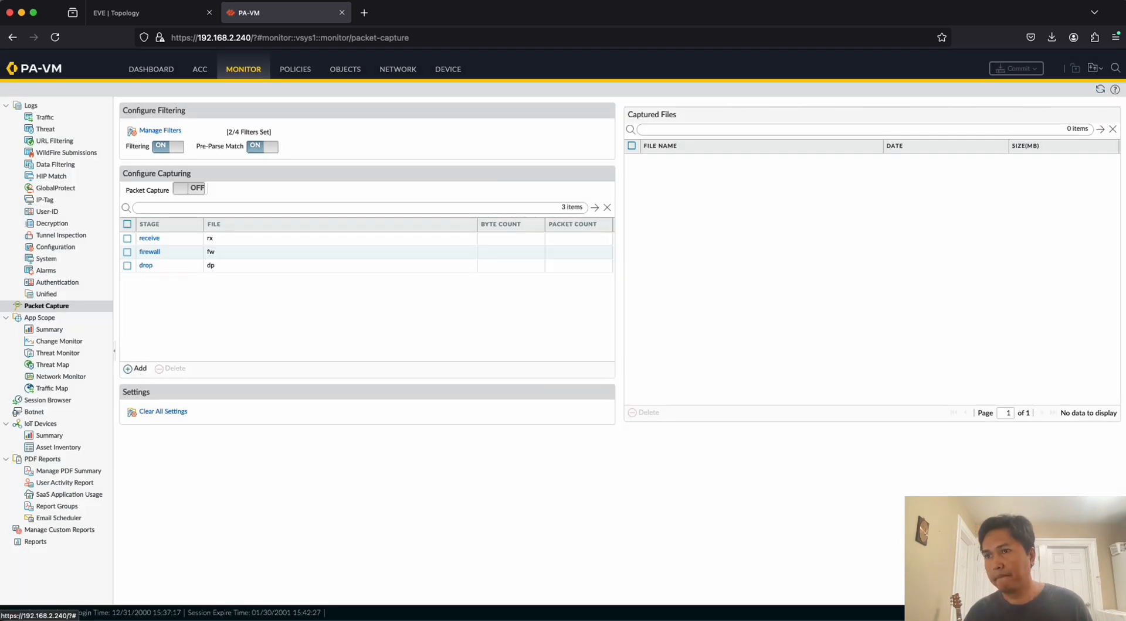
Add a packet capture stage for transmit that saves to the file tx.
click(138, 369)
click(694, 305)
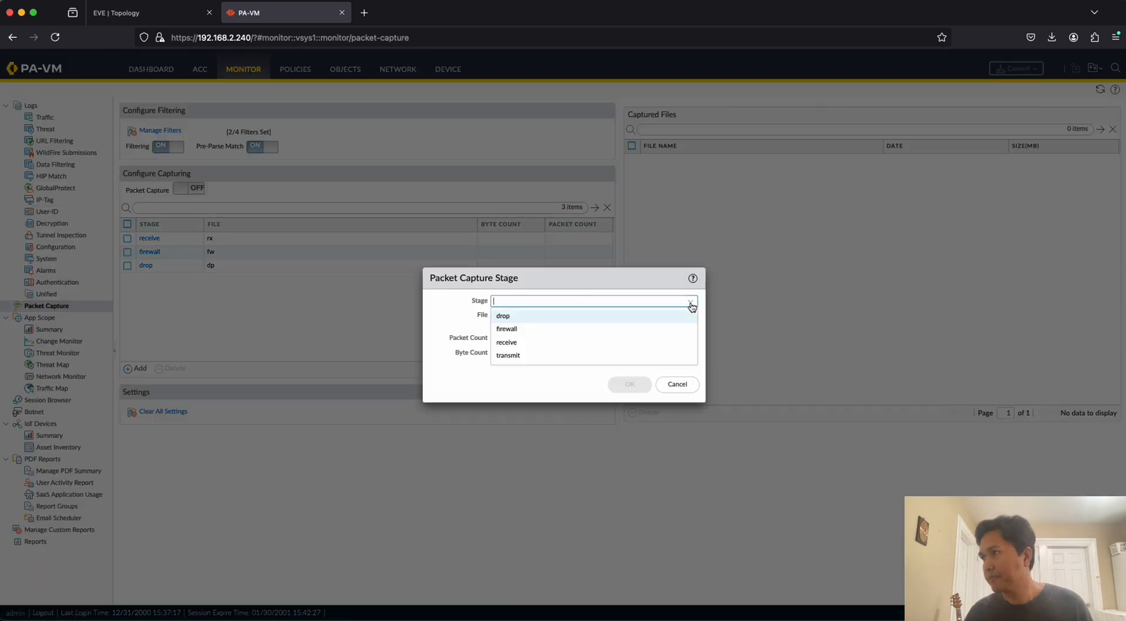
click(528, 354)
click(537, 316)
text(tx)
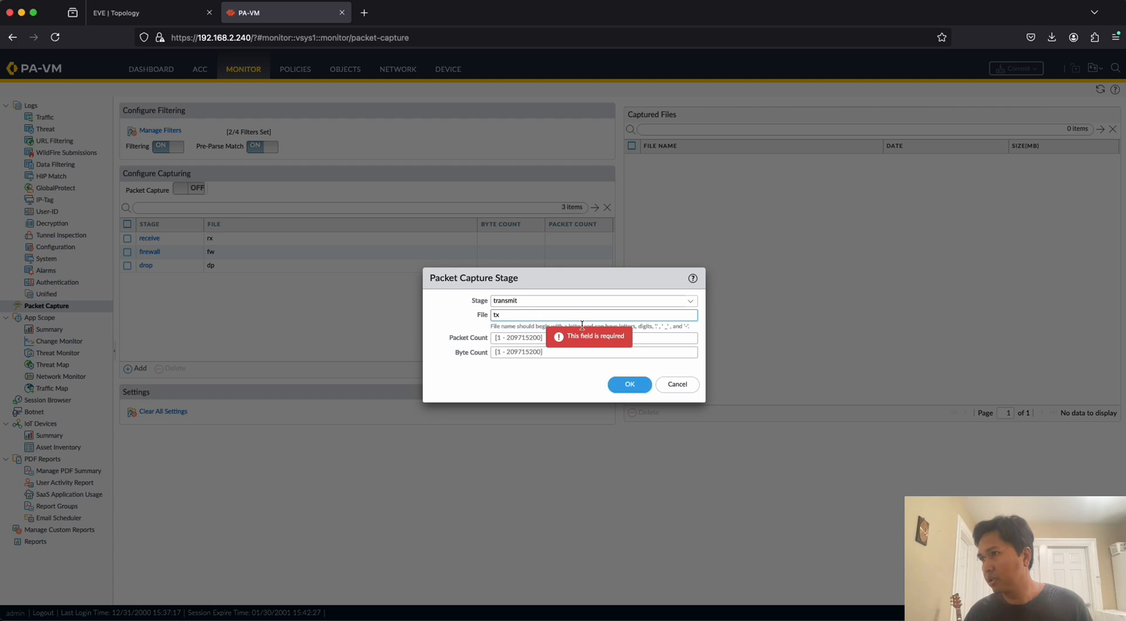
click(629, 384)
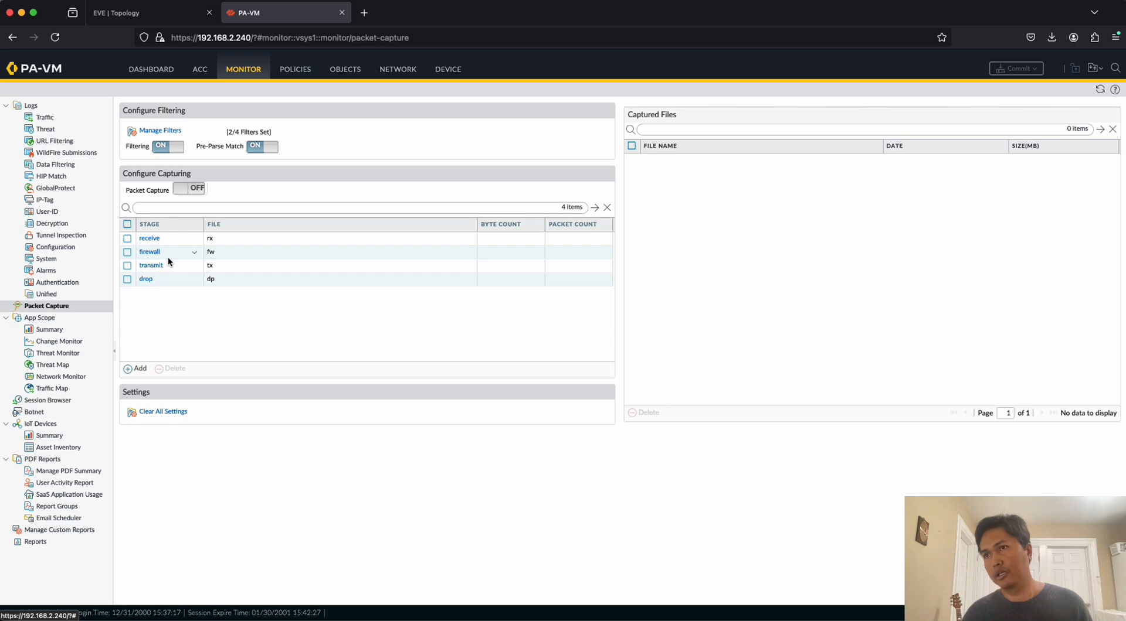
Turn on packet capture on the firewall, accepting the warning, and ping 8.8.8.8 from the C1C console.
click(183, 191)
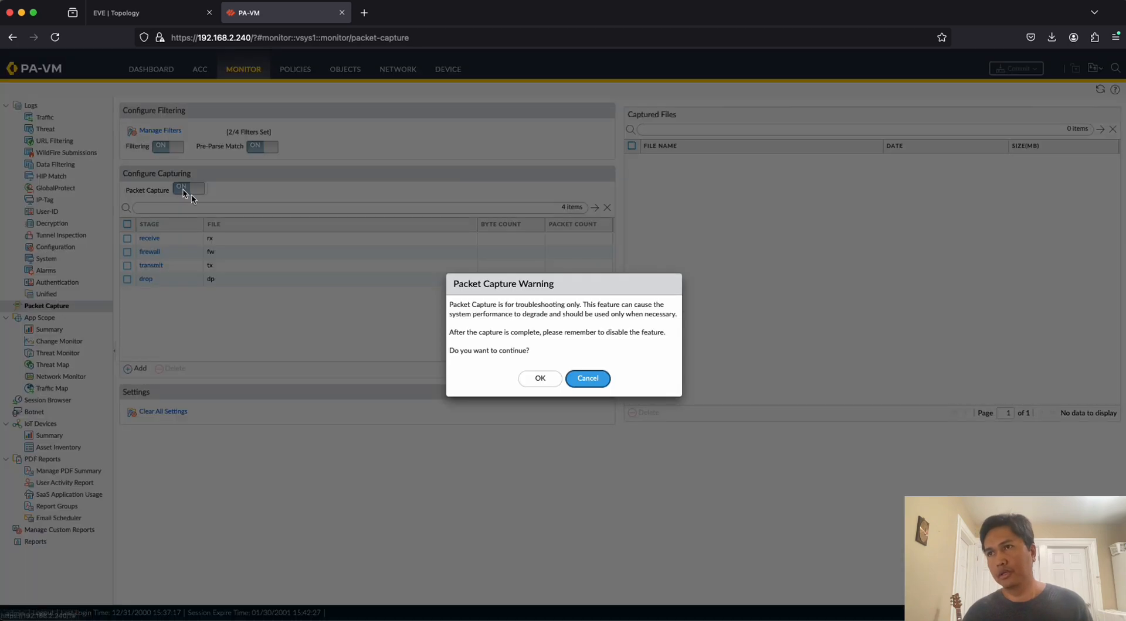
click(540, 379)
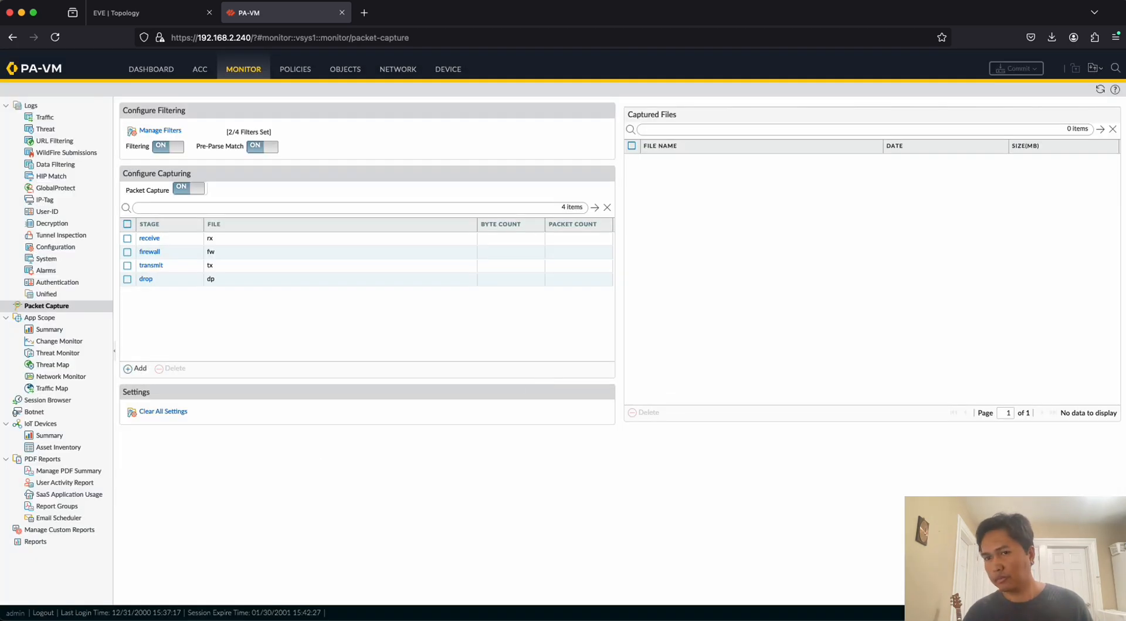
key(super+Tab)
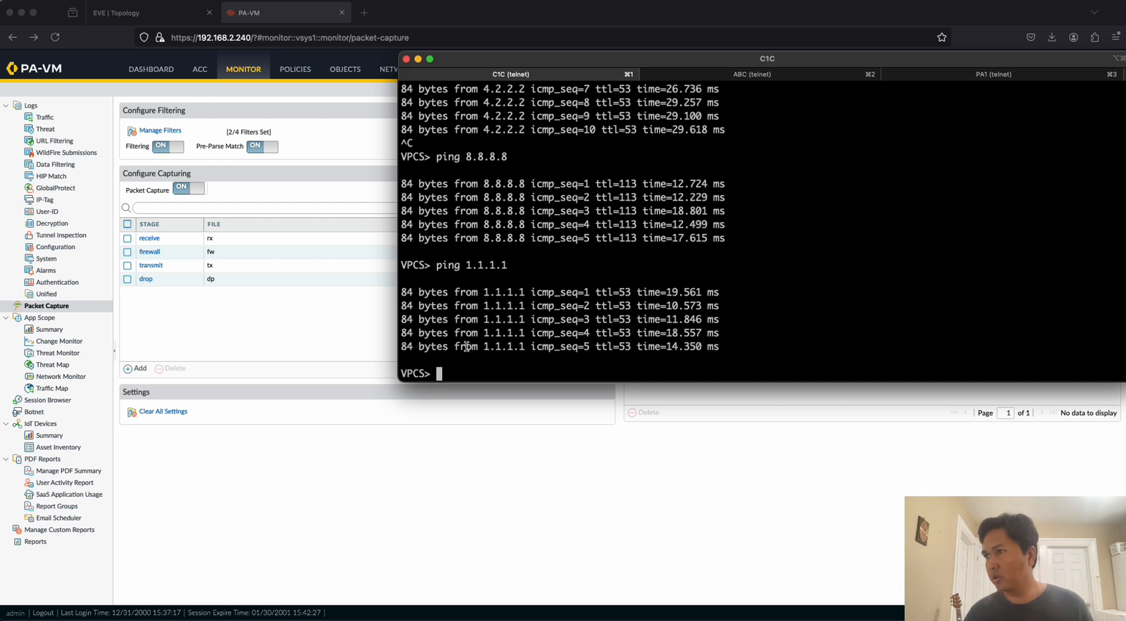
key(Up)
key(Up)
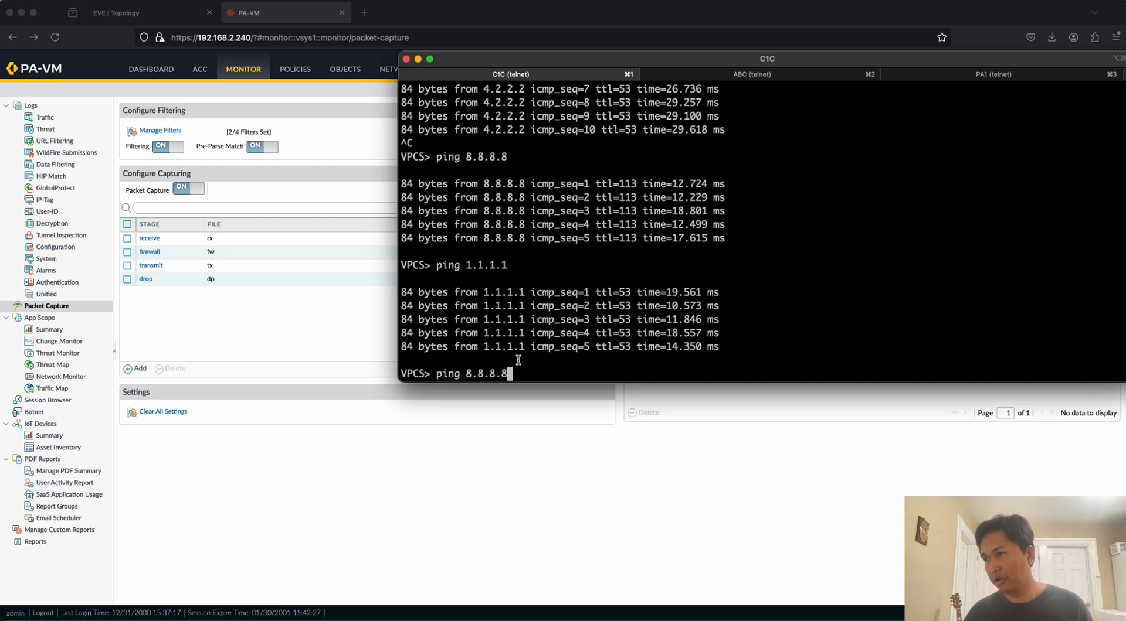
key(Return)
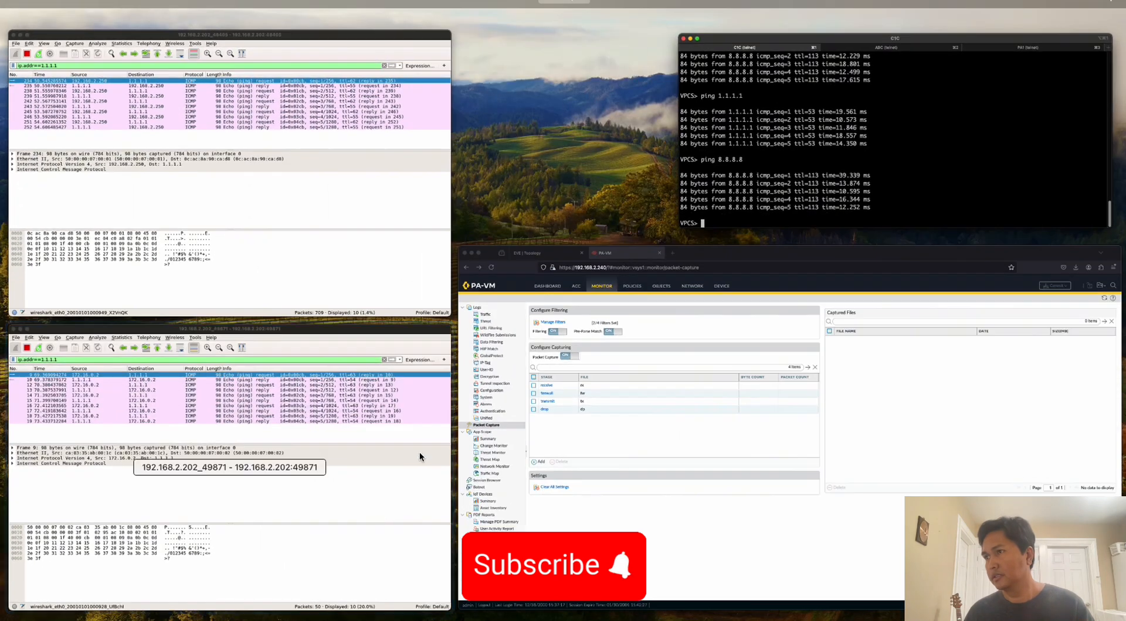
Switch to the 192.168.2.202_49871 Wireshark capture and set its display filter to ip.addr==8.8.8.8.
click(332, 488)
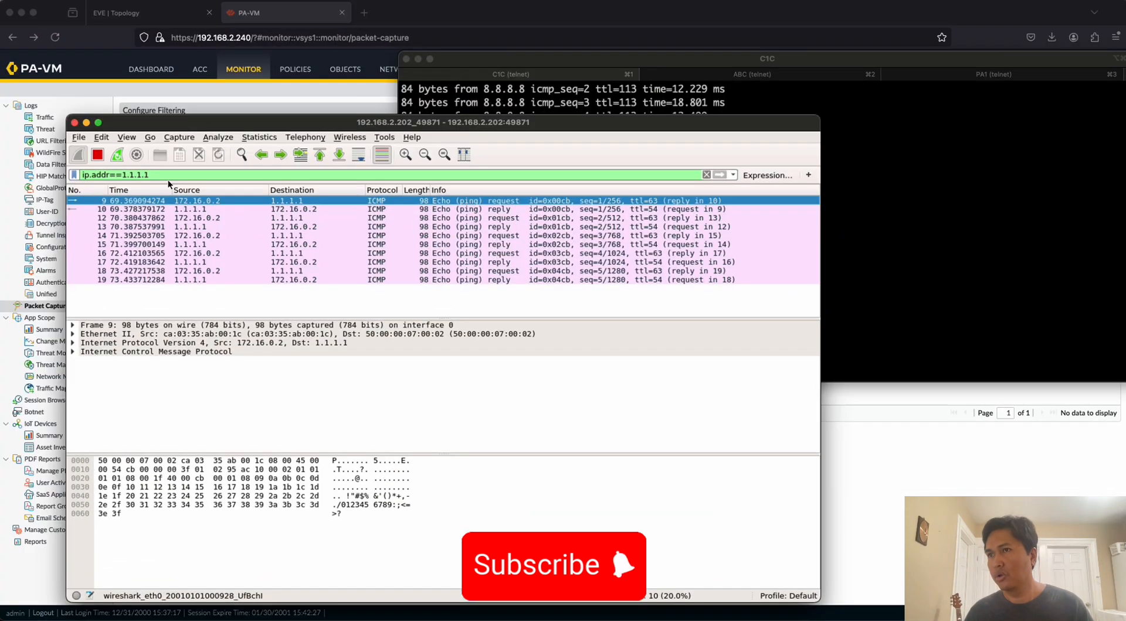
click(173, 173)
key(BackSpace)
key(BackSpace)
key(BackSpace)
key(BackSpace)
key(BackSpace)
key(BackSpace)
key(BackSpace)
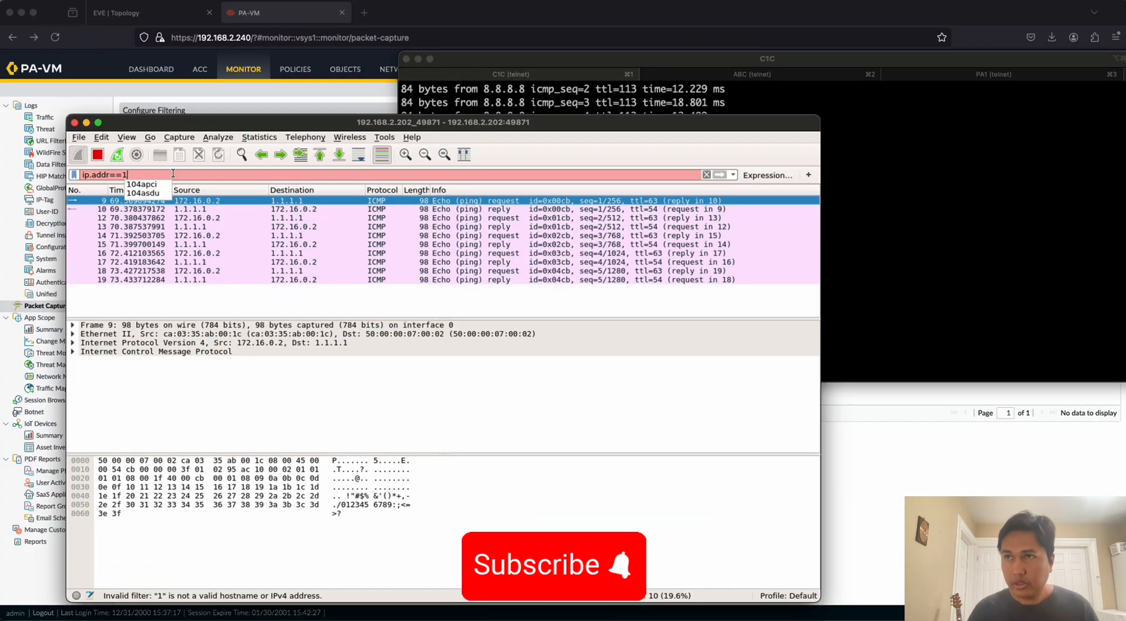
text(8.8.8.8)
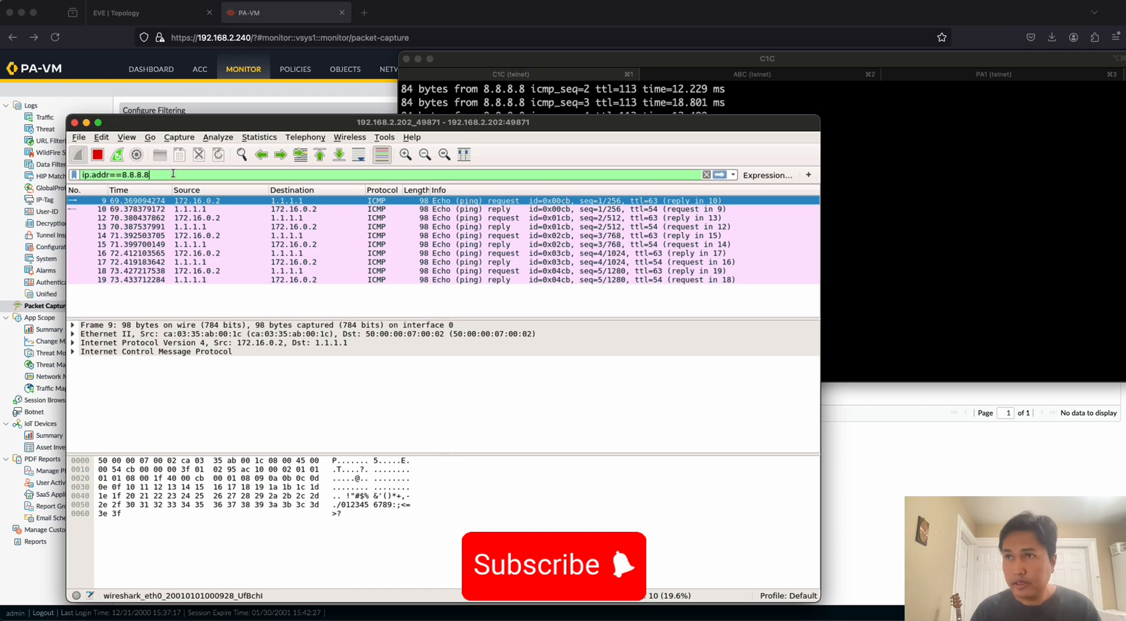
key(Return)
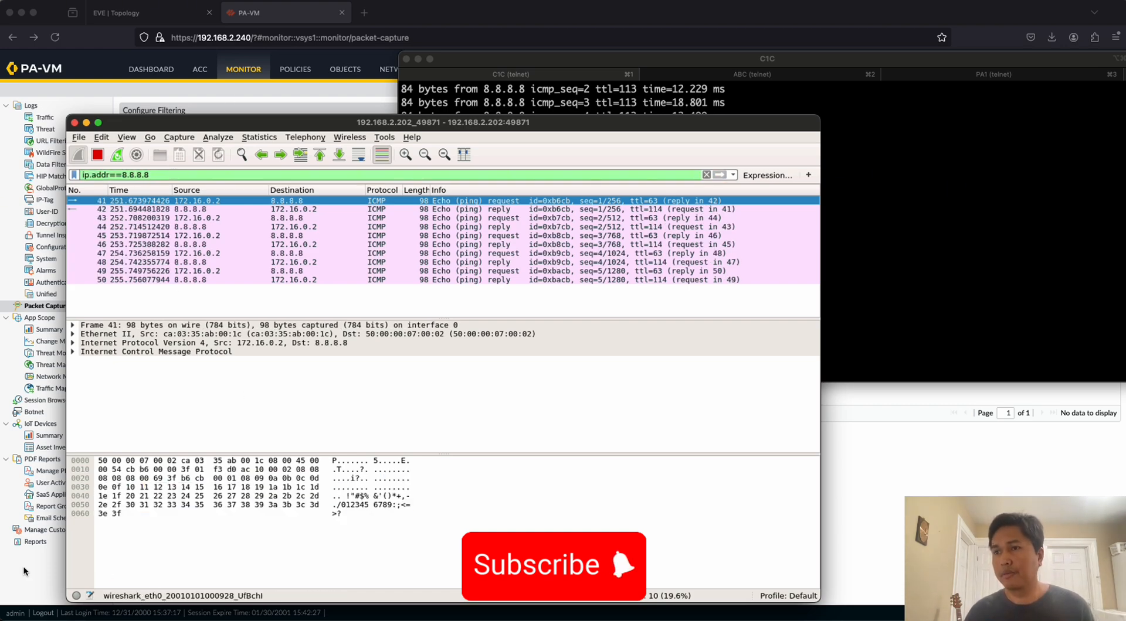
Switch to the 192.168.2.202_48405 Wireshark capture and set its display filter to ip.addr==8.8.8.8.
key(ctrl+Up)
click(237, 174)
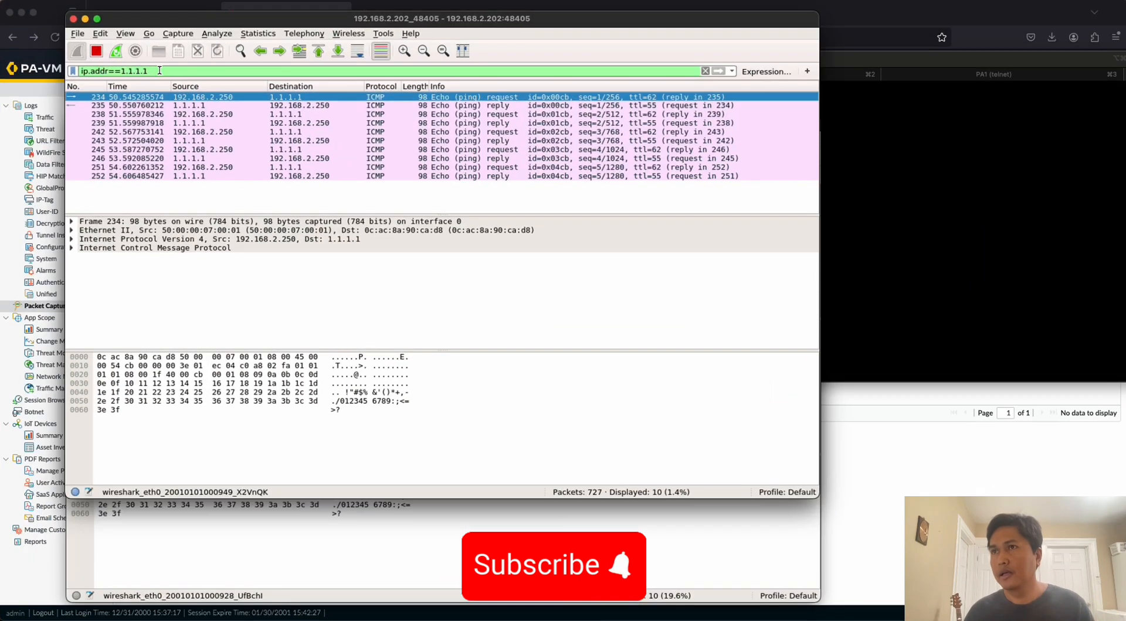
key(BackSpace)
key(BackSpace)
key(BackSpace)
key(BackSpace)
key(BackSpace)
key(BackSpace)
key(BackSpace)
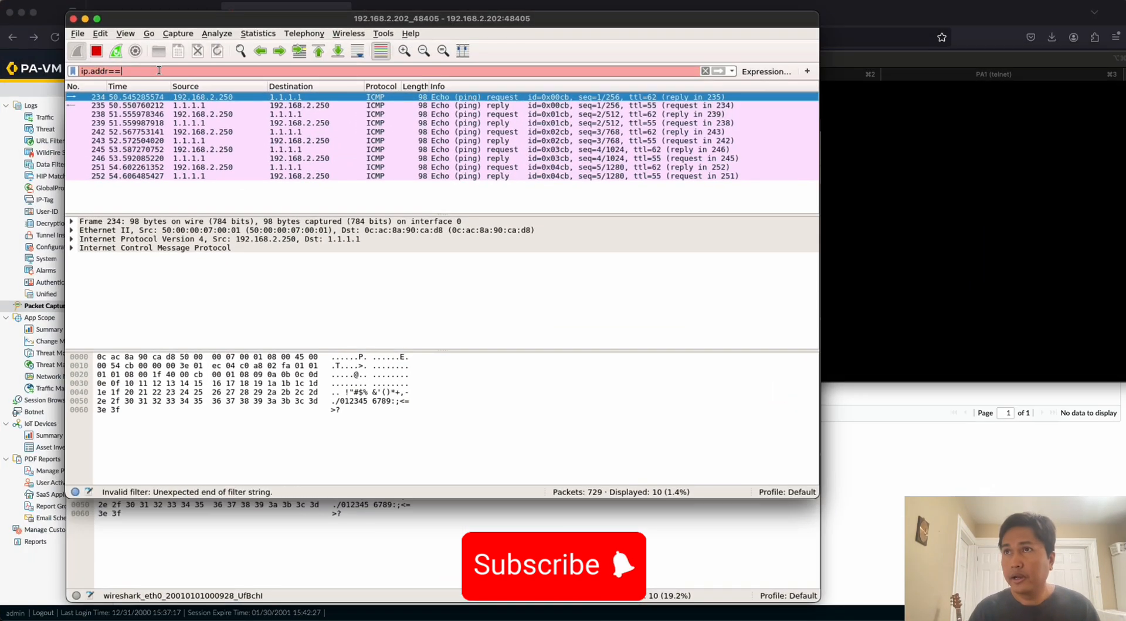
text(8.8.8.8)
key(Return)
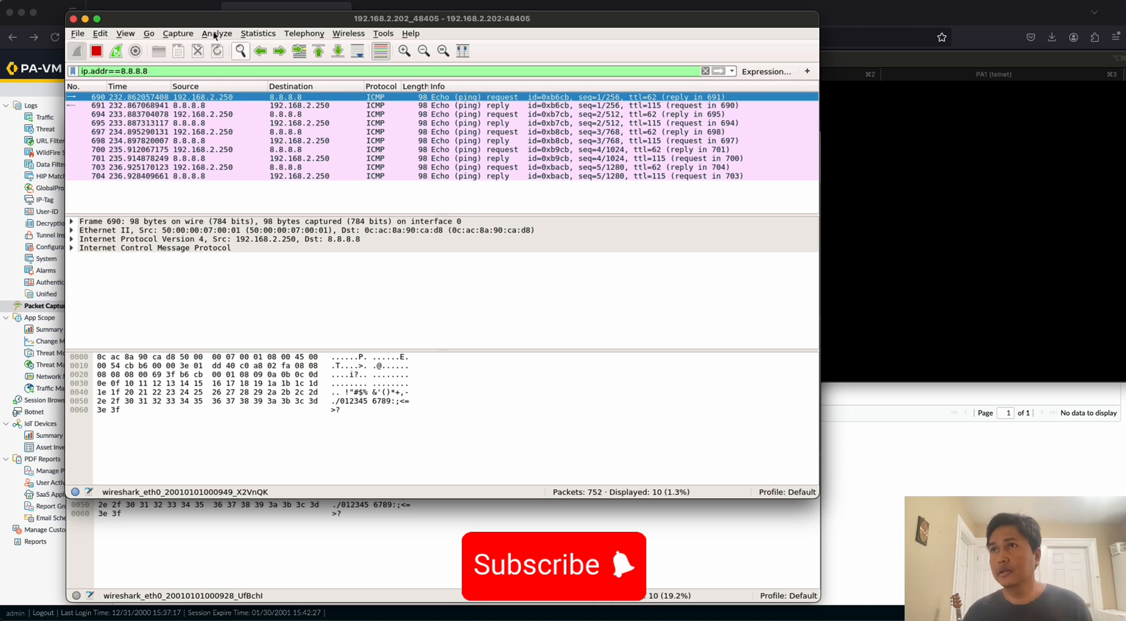
Switch back to the PA-VM browser page and turn off packet capture, pre-parse match and filtering.
click(177, 7)
click(262, 14)
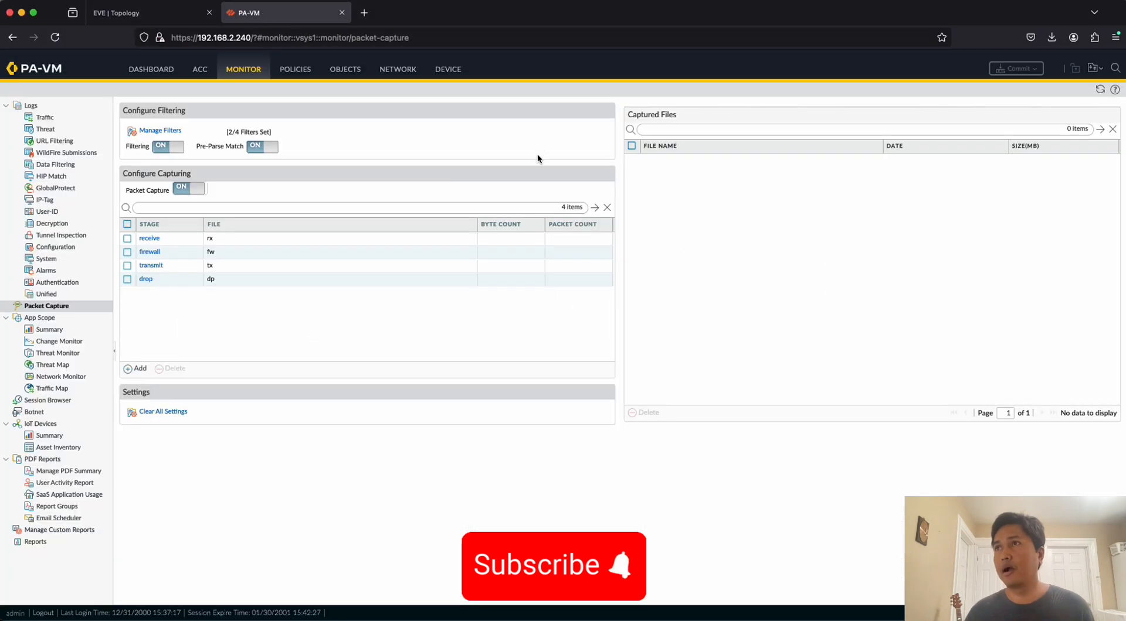
click(187, 189)
click(262, 150)
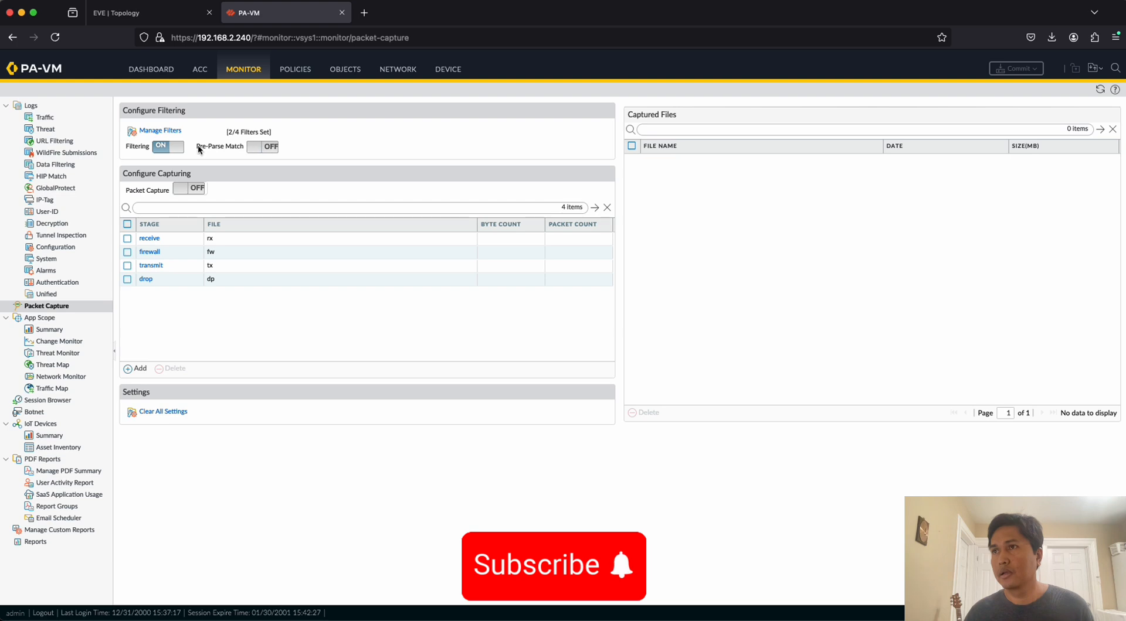
click(167, 150)
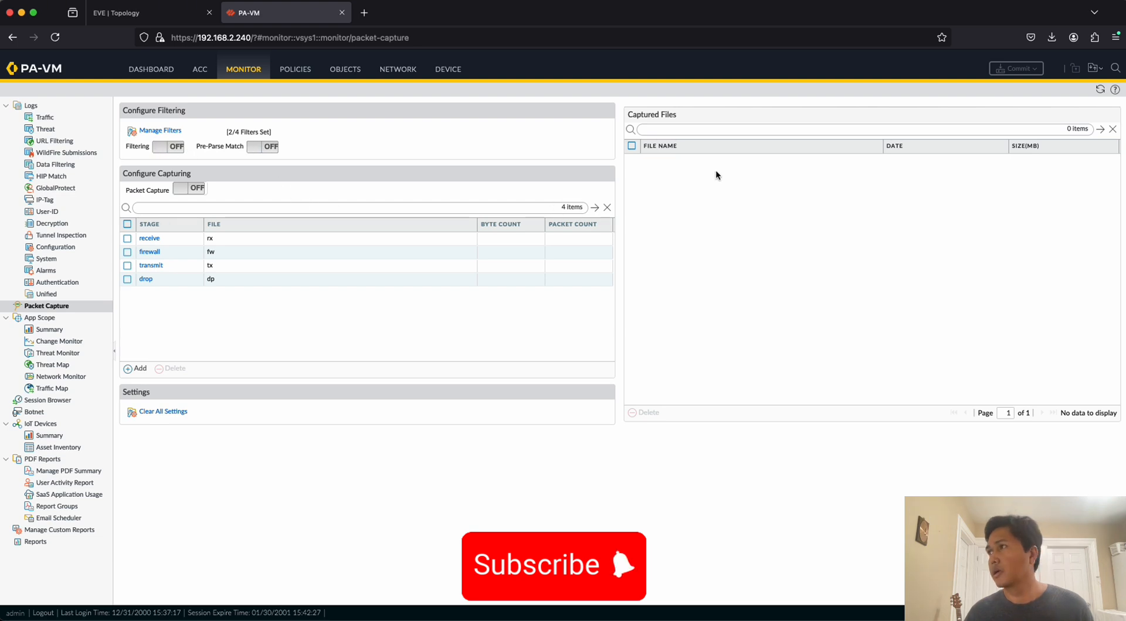
Refresh the captured files list and download the fw, rx and tx captures.
click(1100, 89)
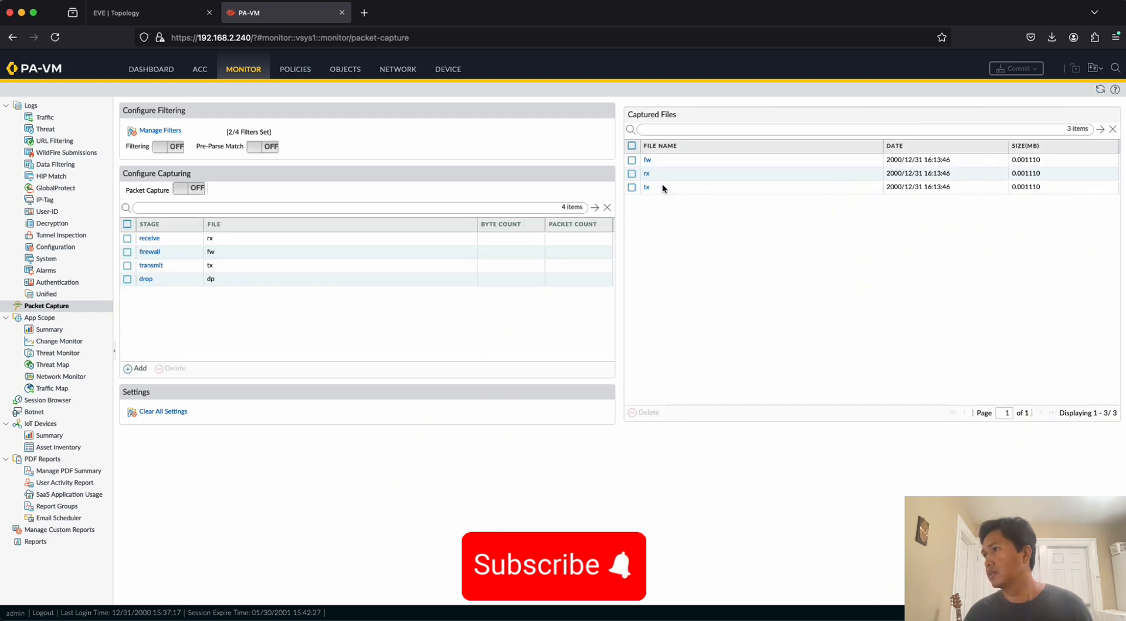
click(649, 163)
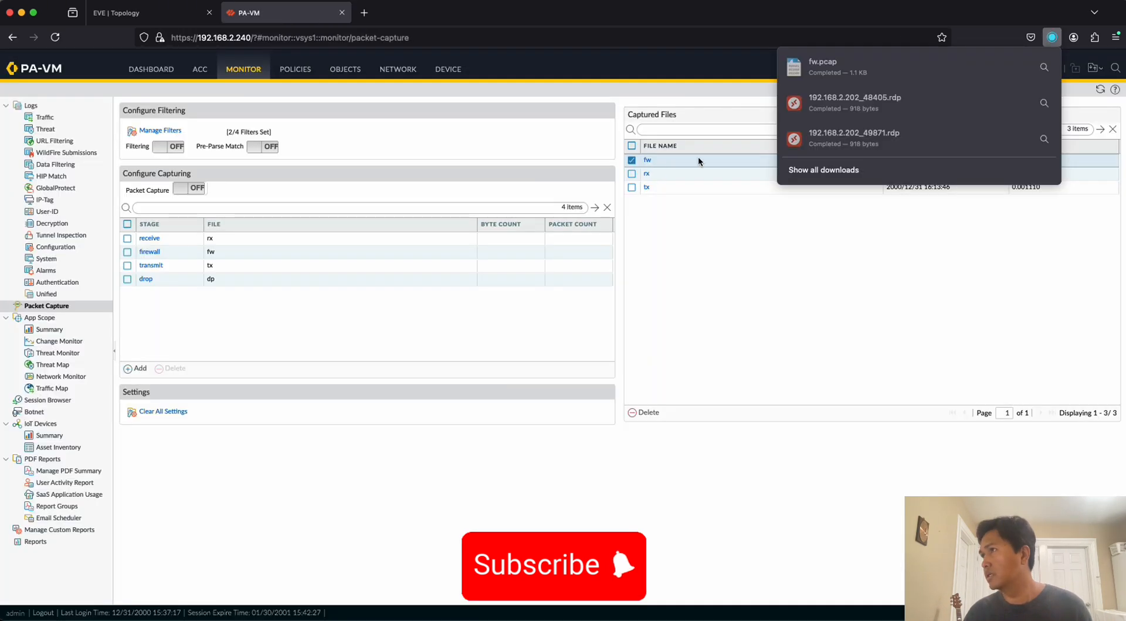
click(647, 175)
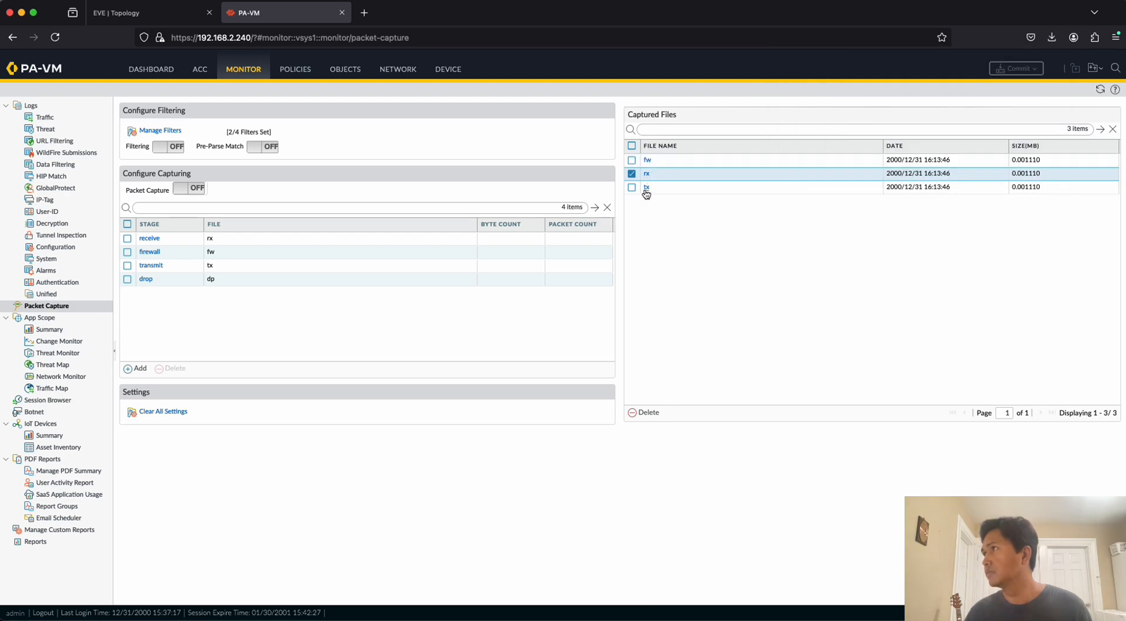
click(646, 188)
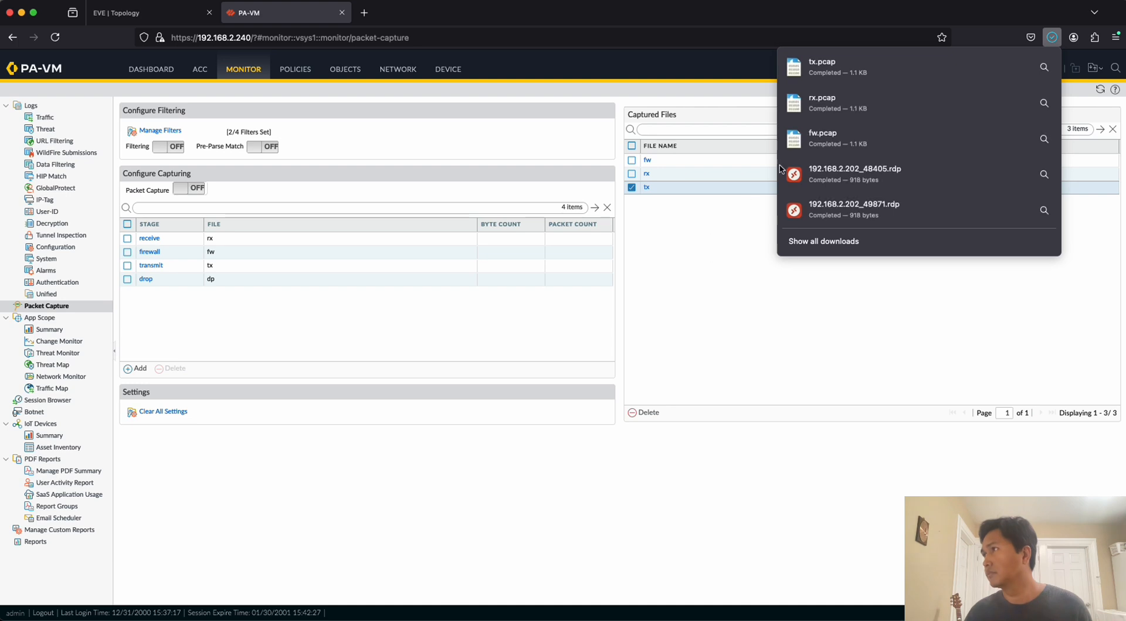
Open the downloaded fw.pcap in Wireshark, examine its packets' source and destination addresses full screen, and minimize the window.
click(835, 144)
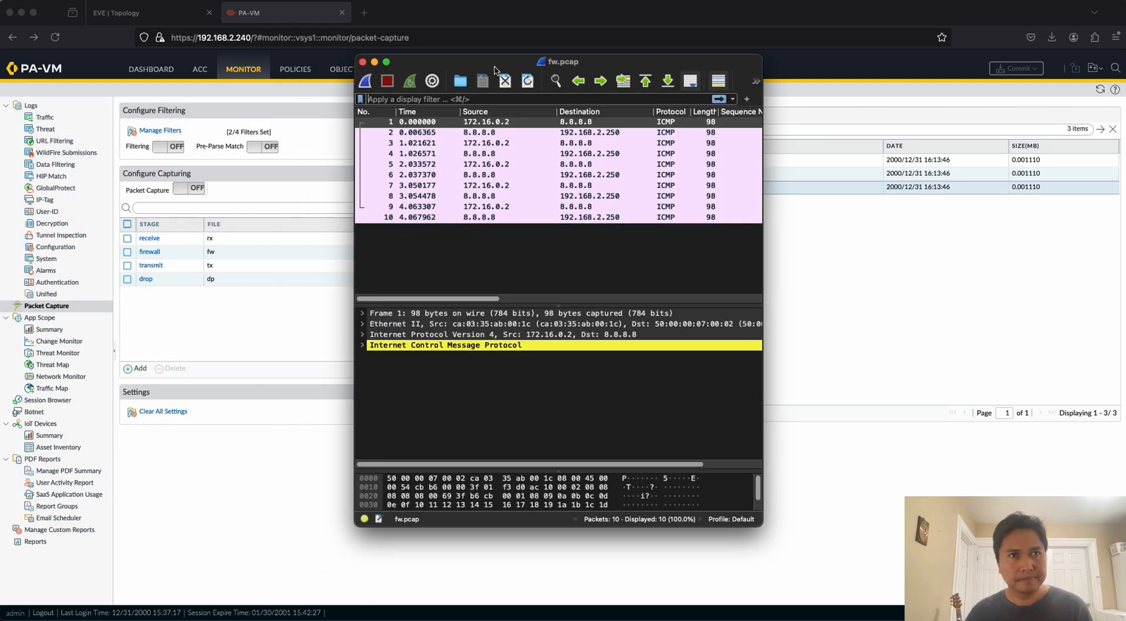
click(386, 63)
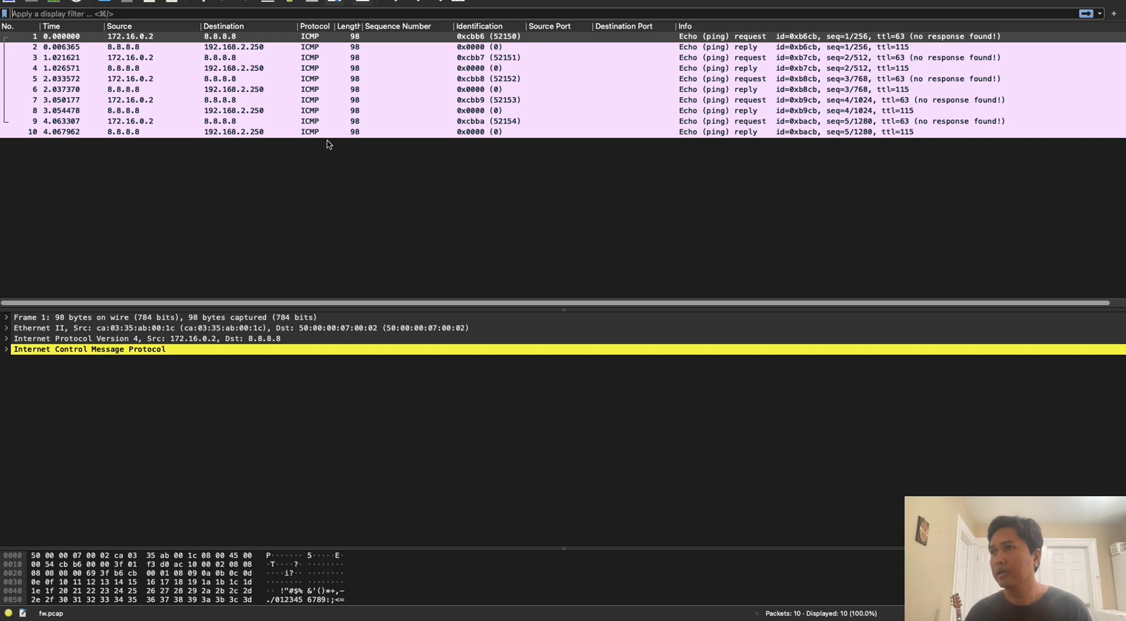
click(145, 47)
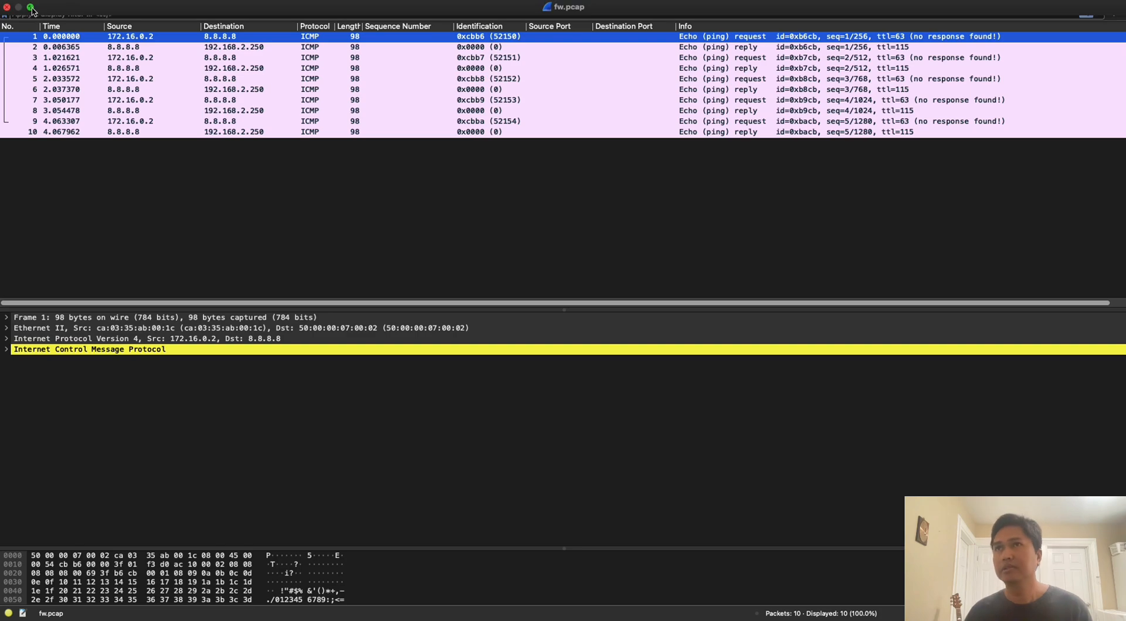
click(34, 12)
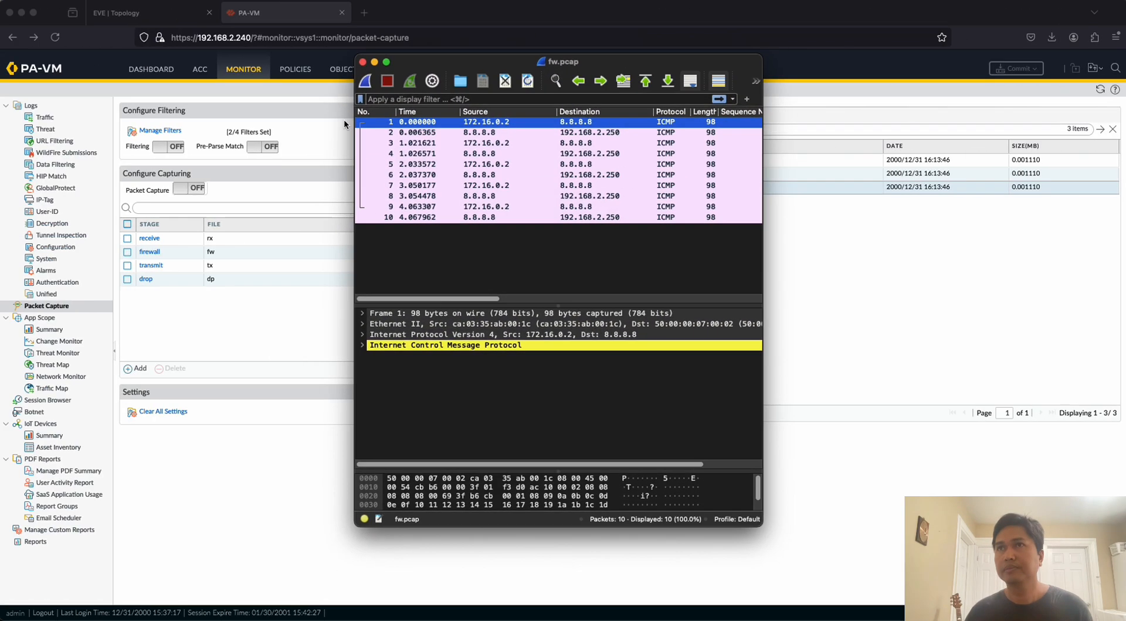
click(374, 62)
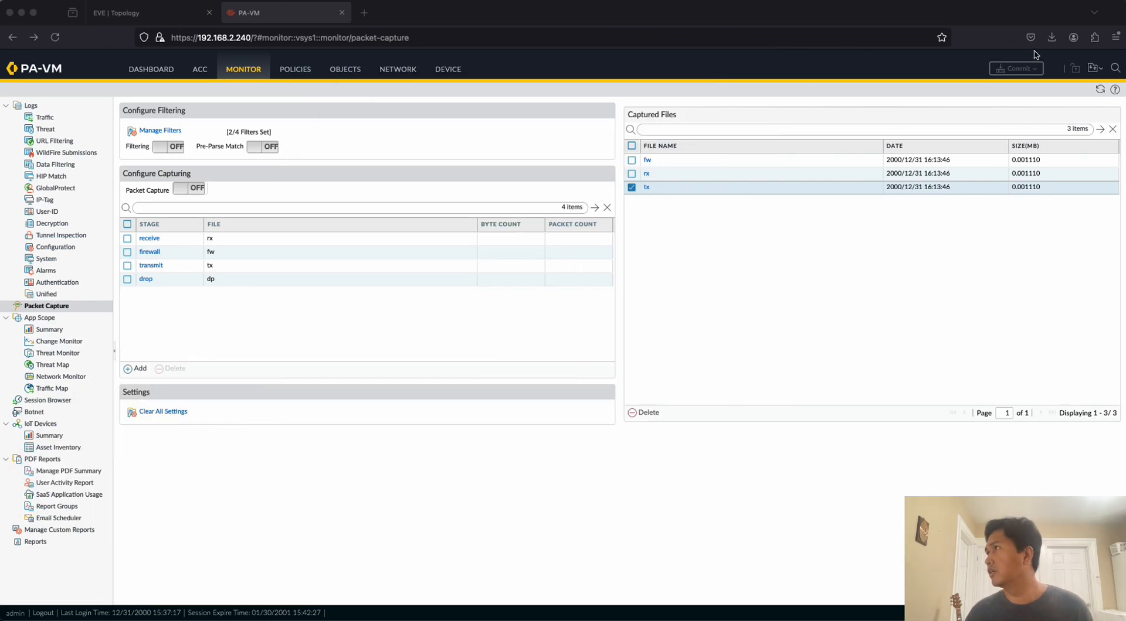
Open the downloaded rx.pcap in Wireshark and examine the addresses of its first ping request and reply packets.
click(1051, 37)
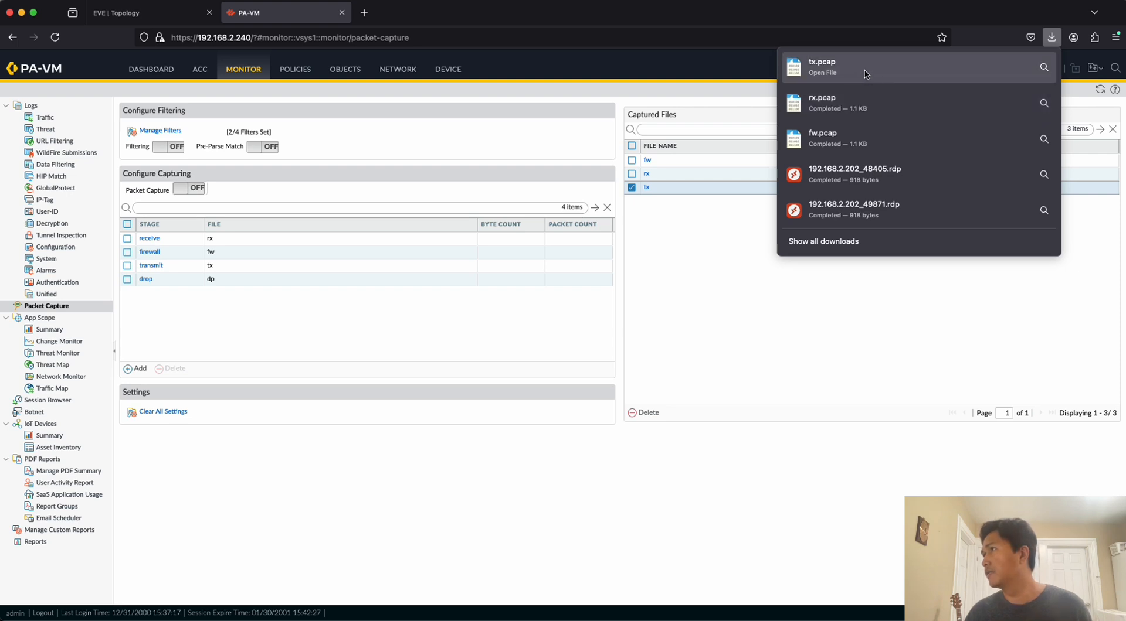
click(860, 106)
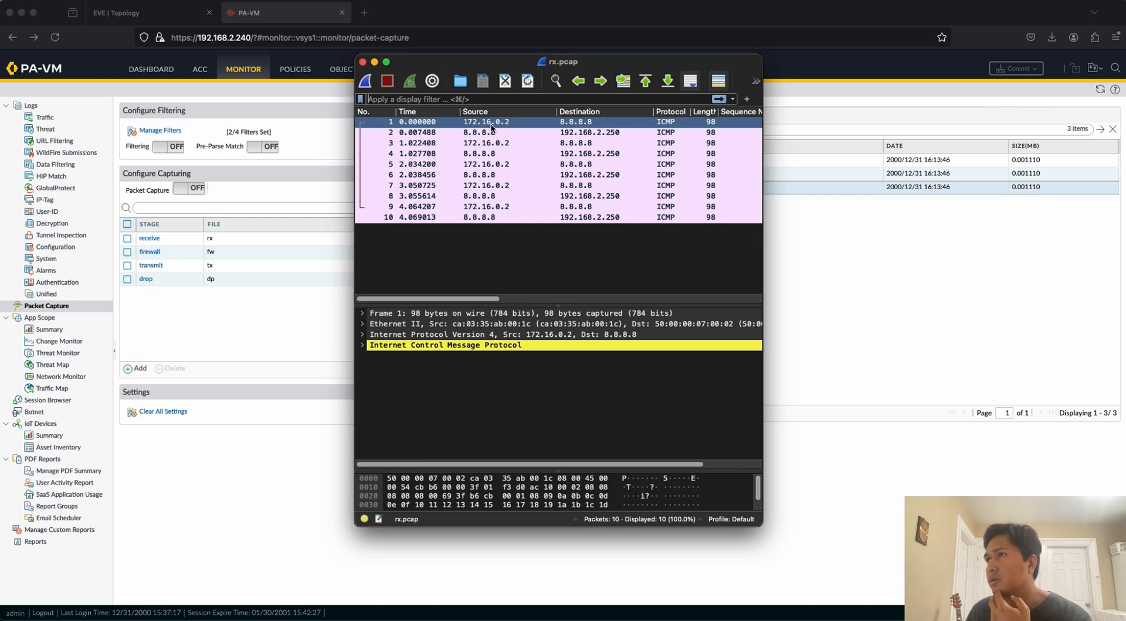
click(558, 133)
click(550, 144)
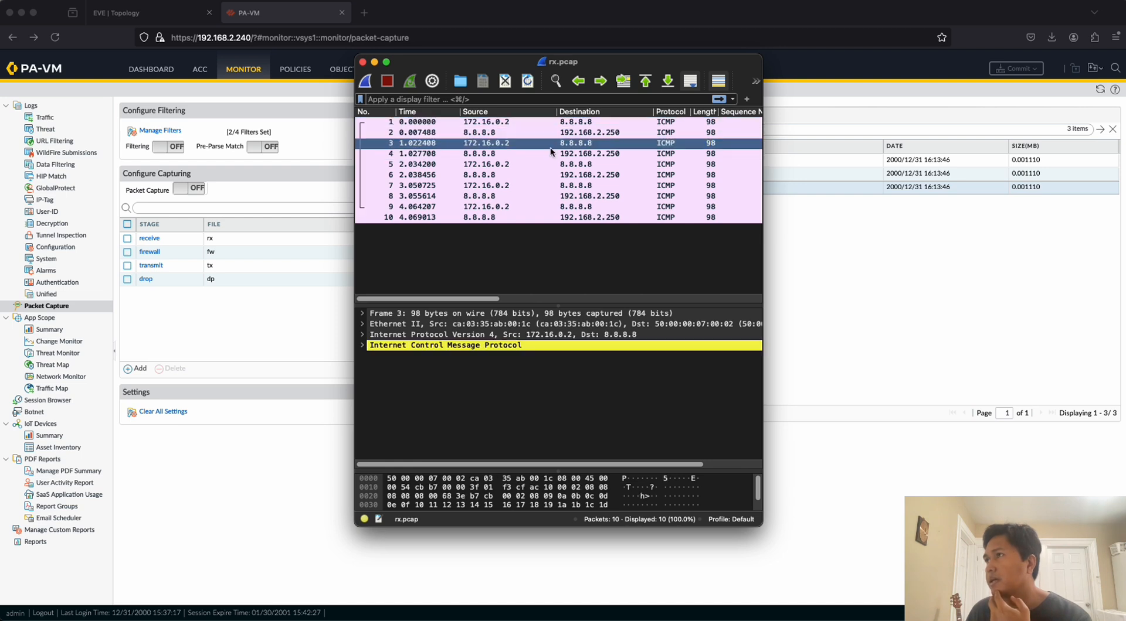
click(530, 135)
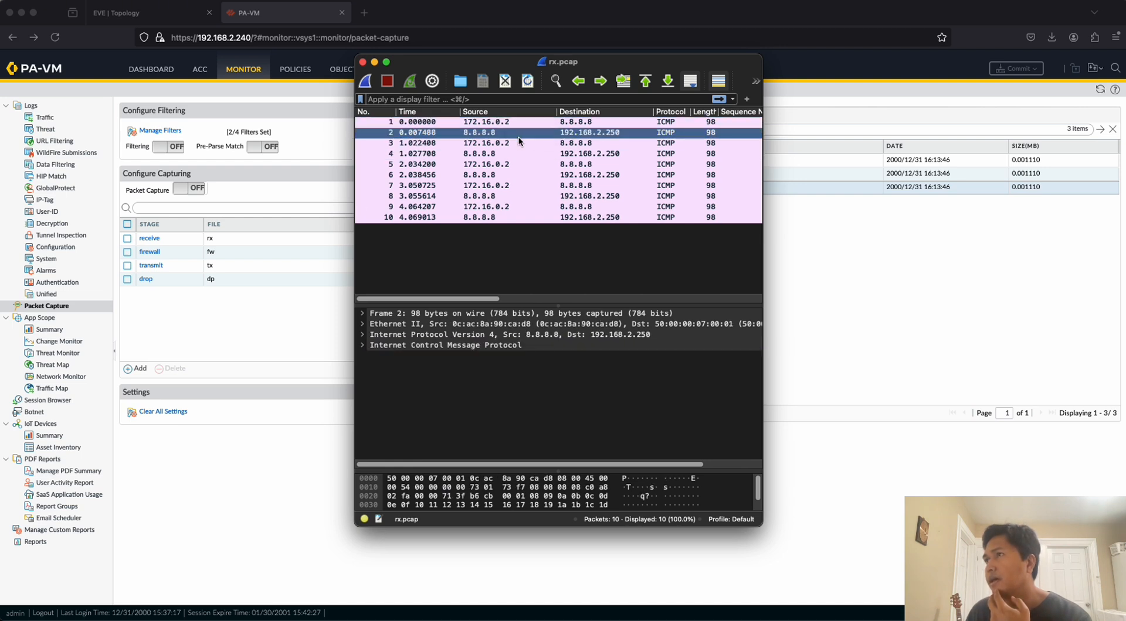
Open the downloaded tx.pcap in Wireshark and examine the source and destination addresses of its first ping request and reply packets.
click(1052, 40)
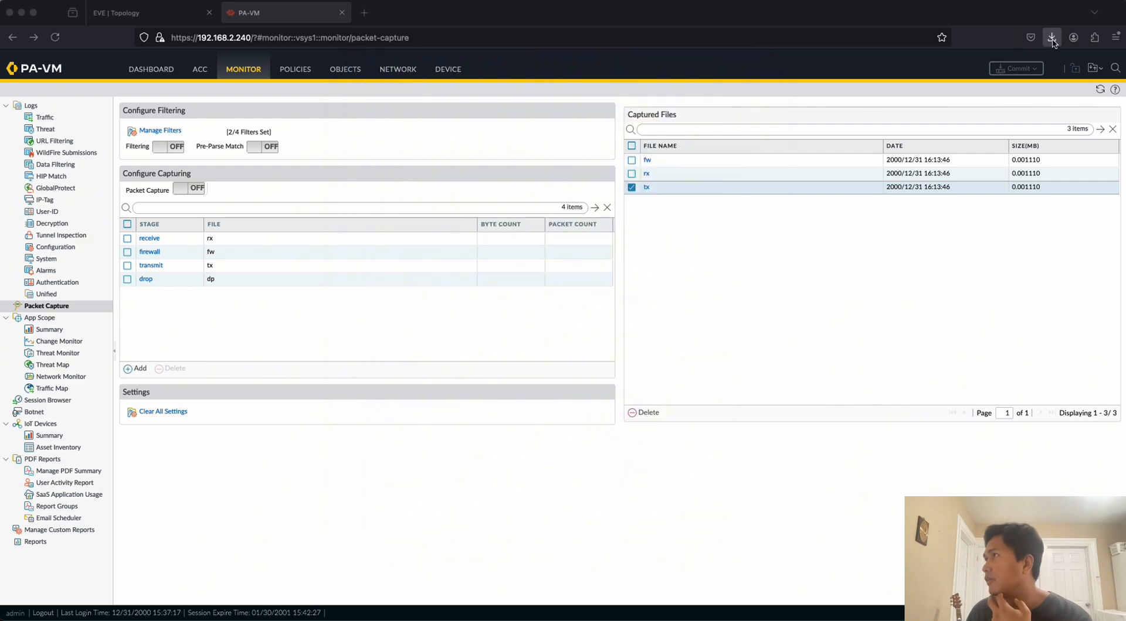
click(1052, 38)
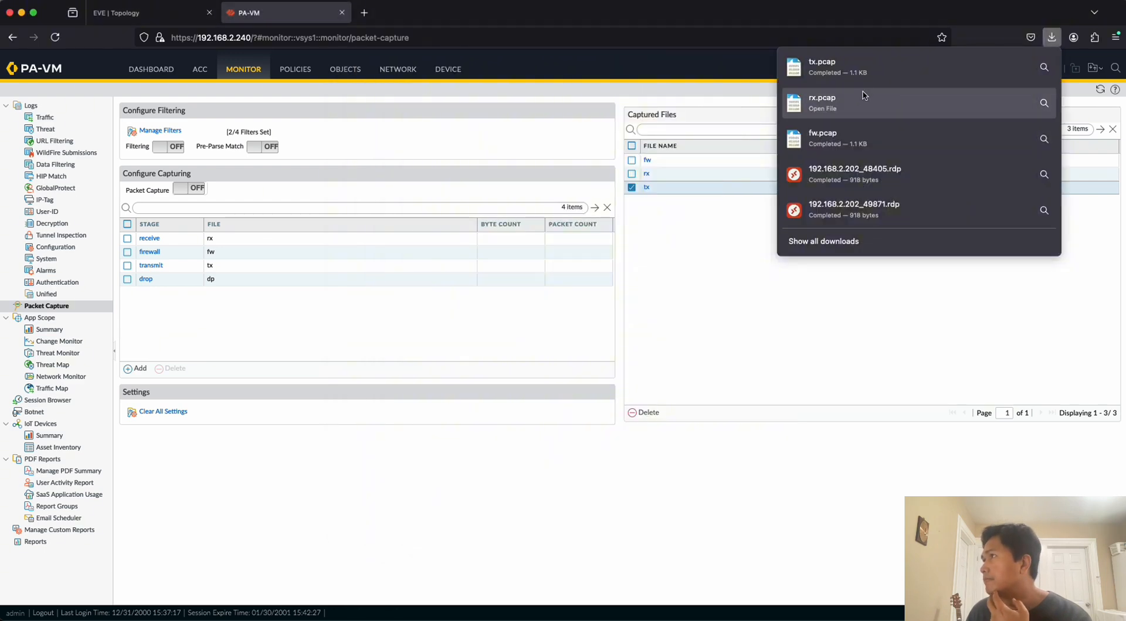
click(863, 72)
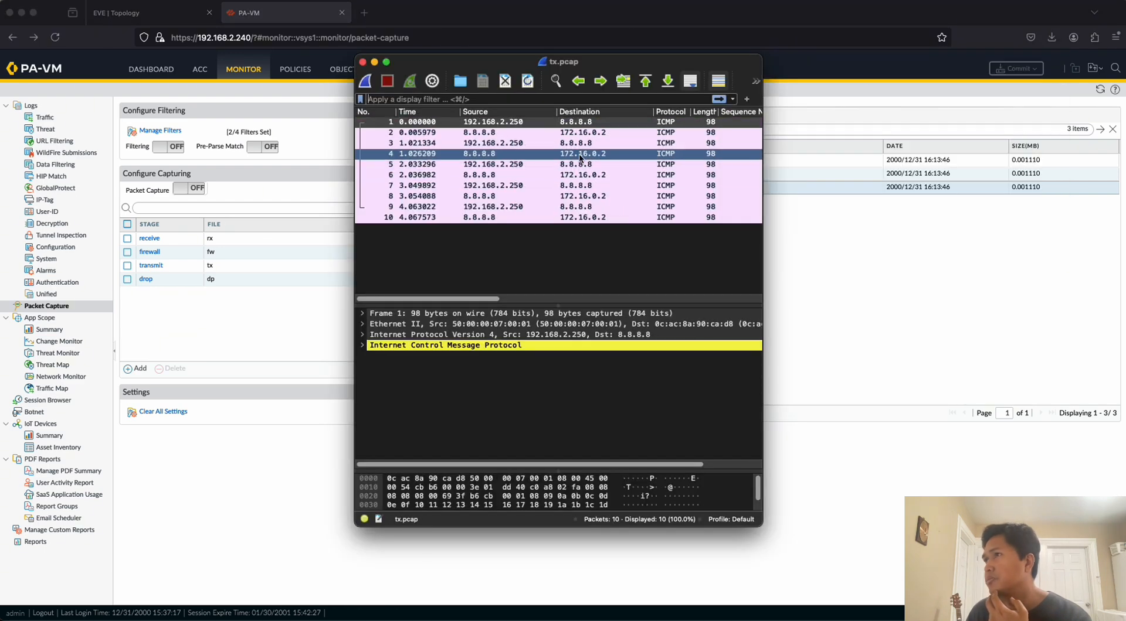
drag(560, 157, 504, 125)
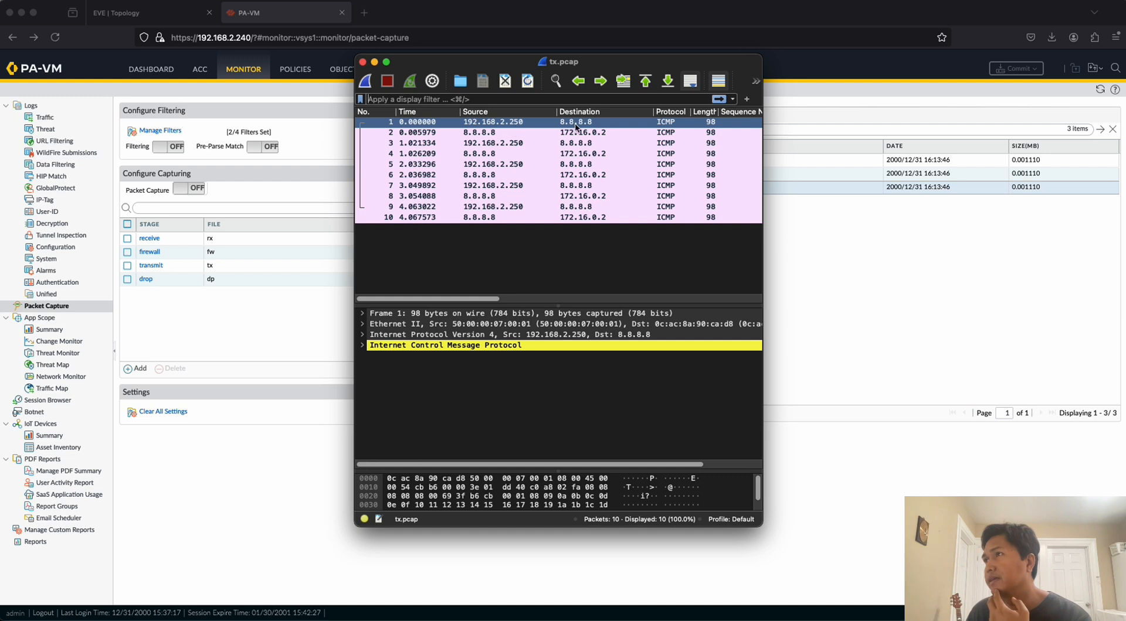
click(490, 133)
click(486, 136)
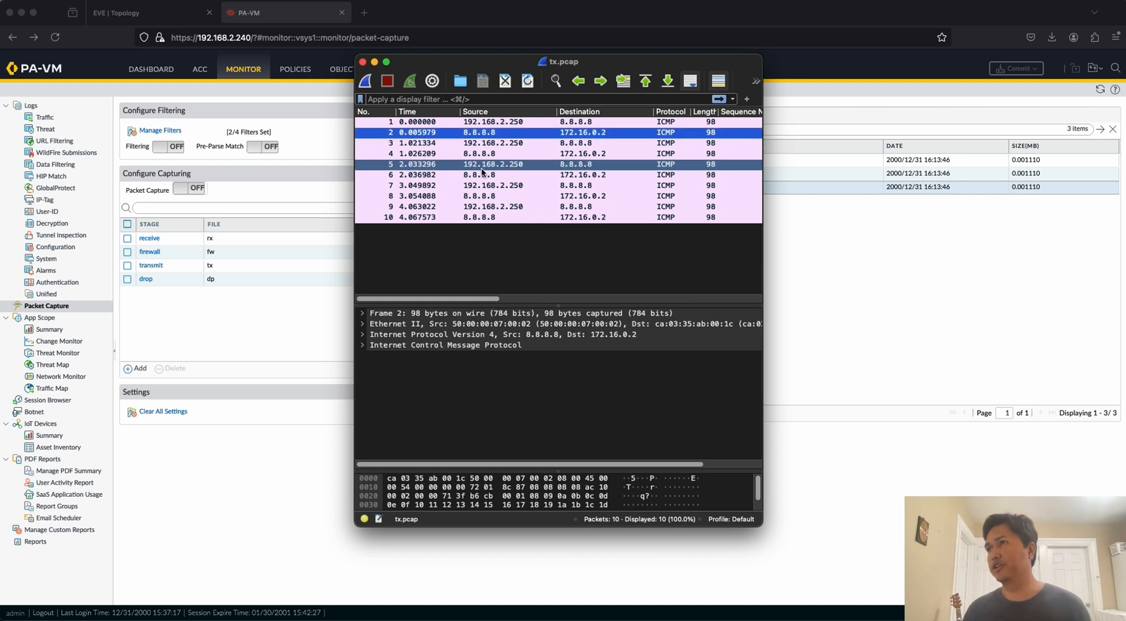
Return to the browser and bring up the EVE topology page with the lab diagram and task list.
click(272, 325)
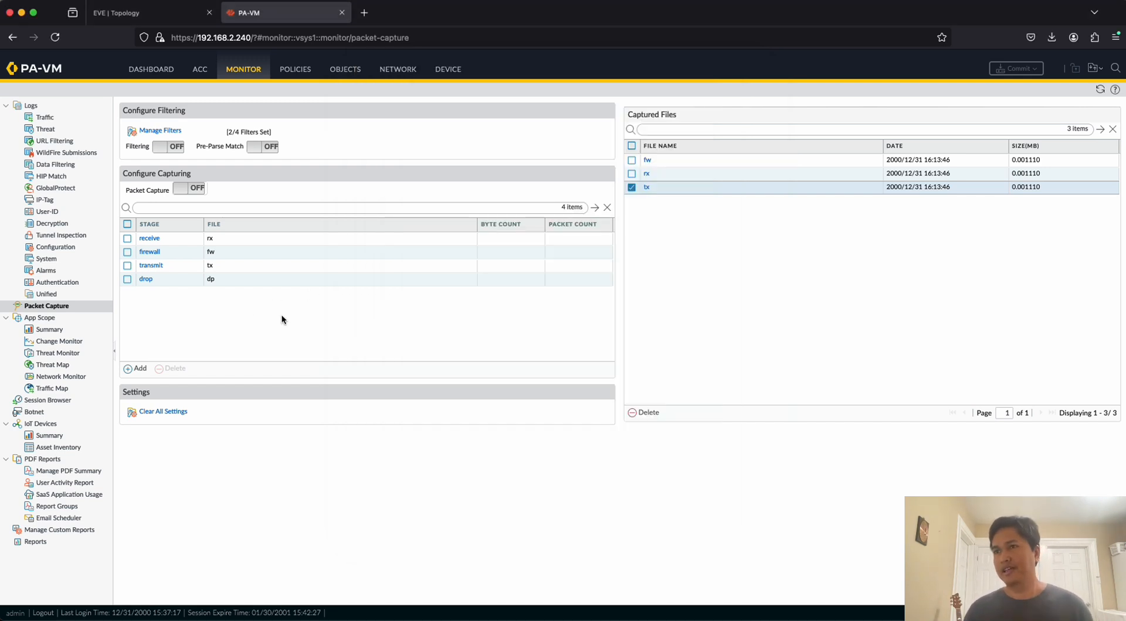
click(153, 14)
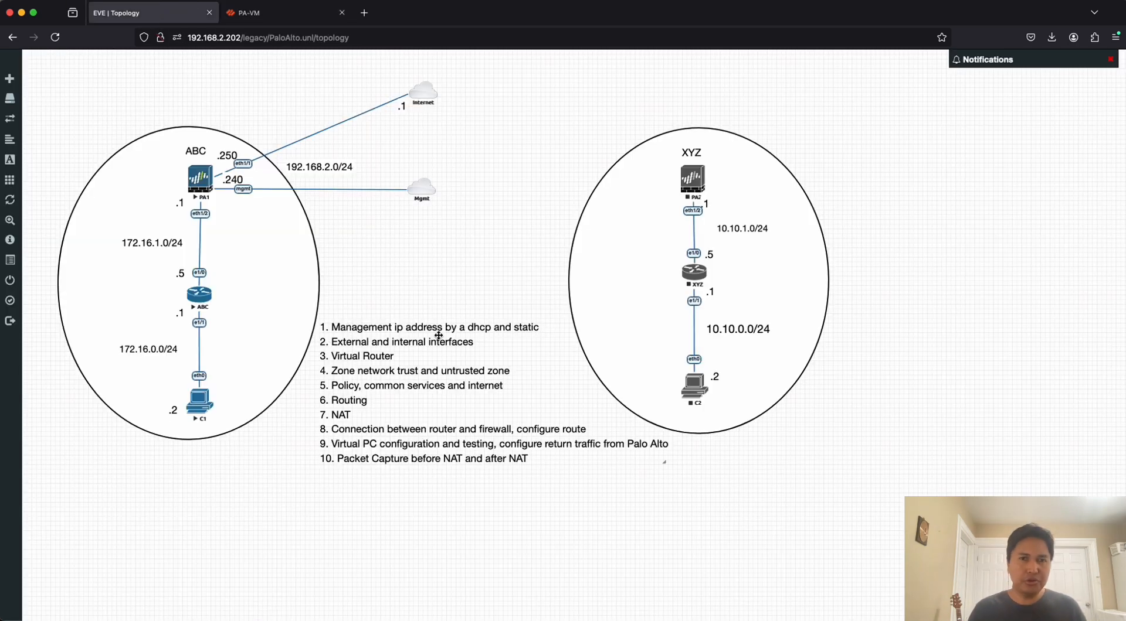